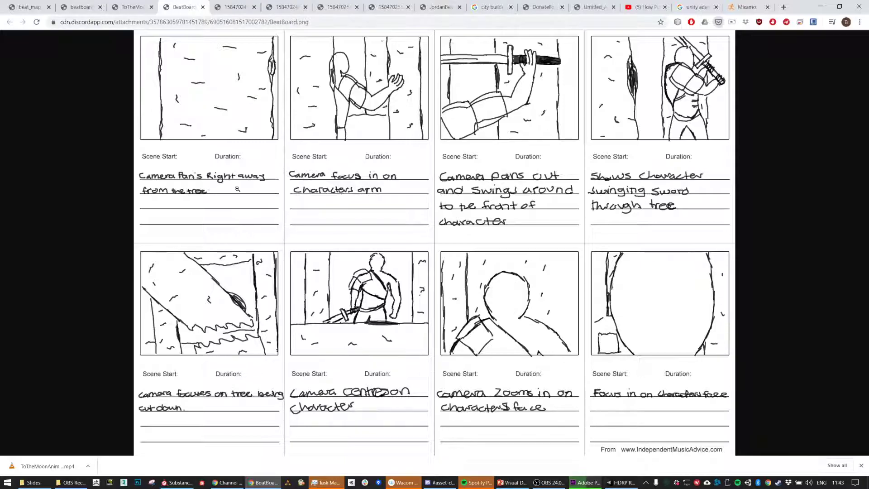
Look through the four pencil-drawn beat board pages opened as separate images.
{"action": "left_click", "coordinate": [226, 8]}
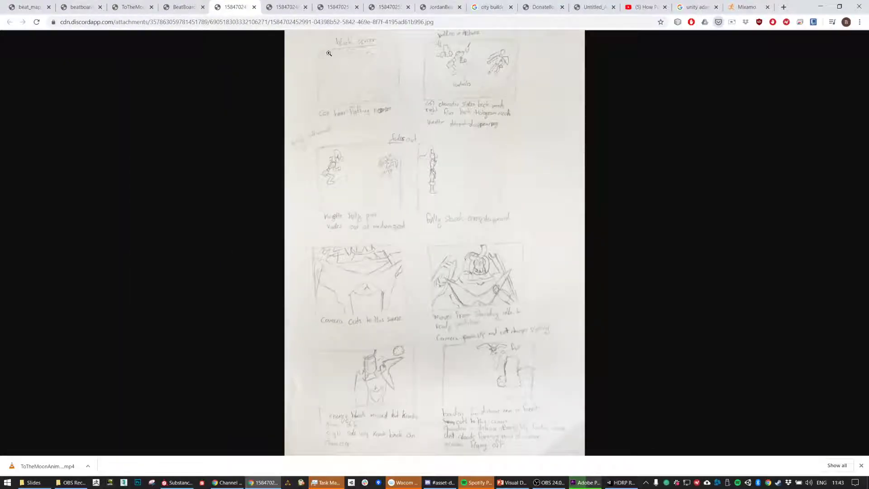
{"action": "left_click", "coordinate": [282, 8]}
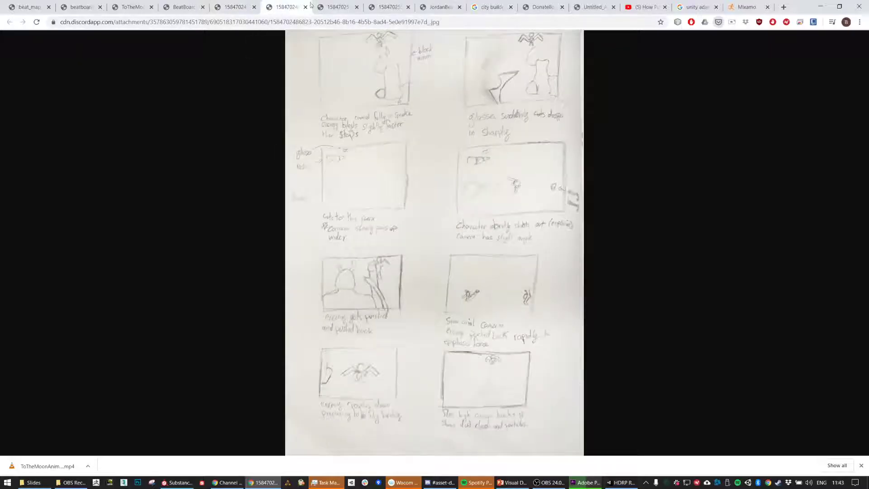
{"action": "left_click", "coordinate": [336, 7]}
{"action": "left_click", "coordinate": [388, 7]}
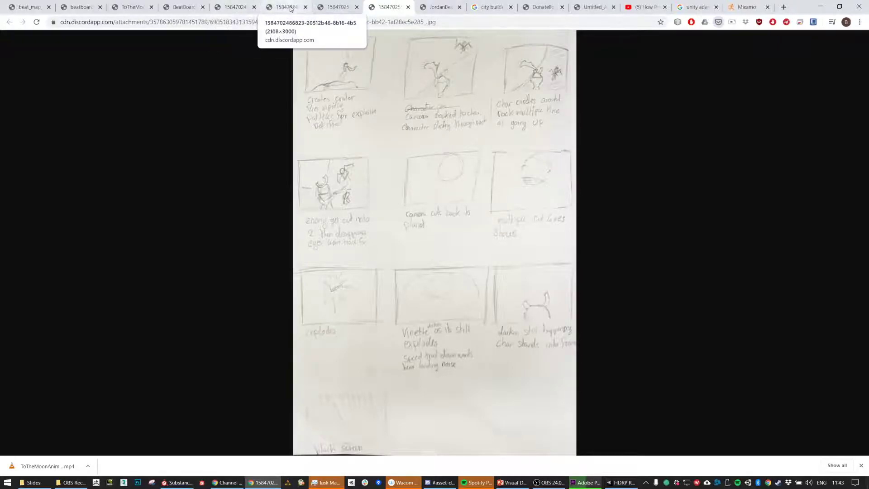
Close the pencil-drawn beat board pages, leaving the numbered skipping and boxing beat board open.
{"action": "left_click", "coordinate": [306, 7]}
{"action": "left_click", "coordinate": [306, 8]}
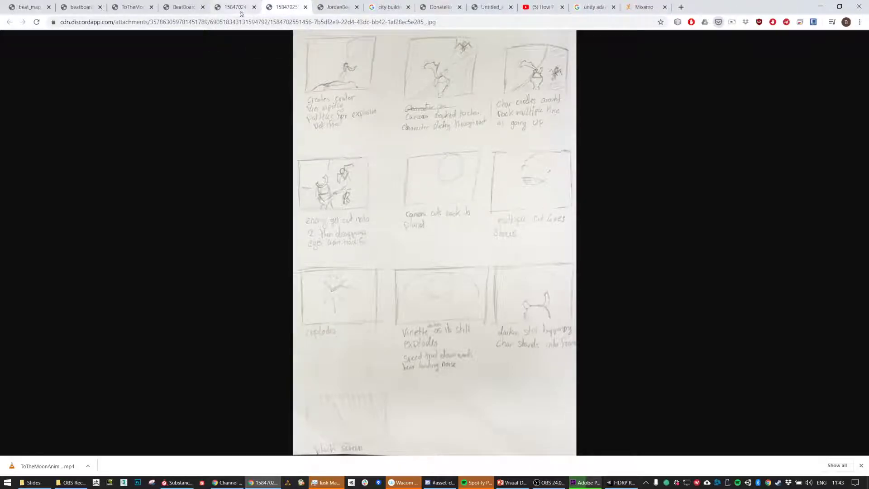
{"action": "left_click", "coordinate": [306, 7]}
{"action": "left_click", "coordinate": [236, 7]}
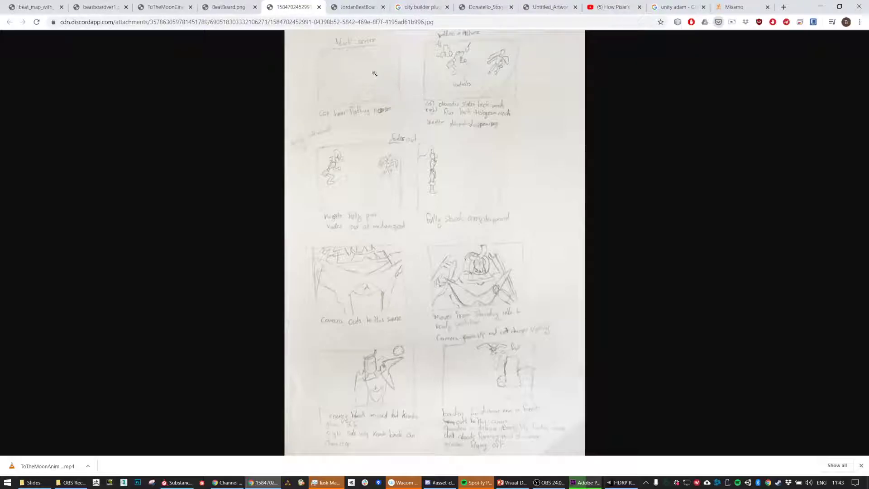
{"action": "left_click", "coordinate": [320, 8]}
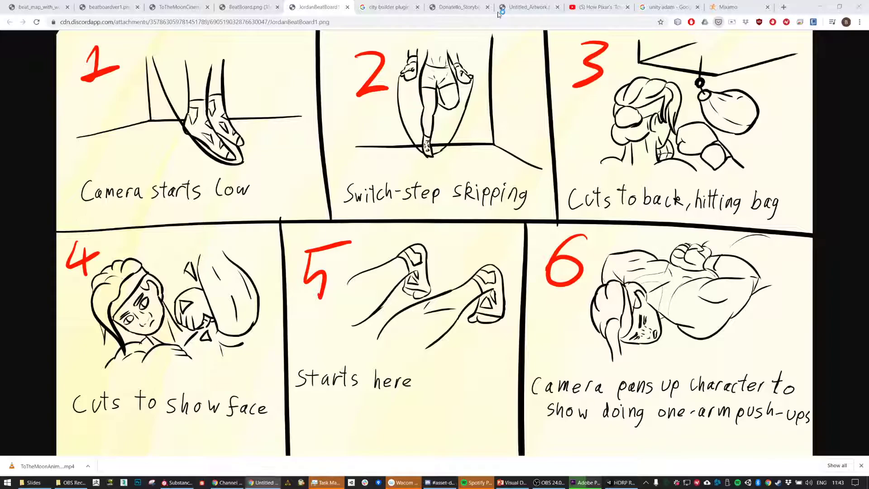
Reopen the pencil beat board page with the crater panel and examine its panels and captions enlarged, down to the explosion and stance.
{"action": "key", "text": "ctrl+shift+t"}
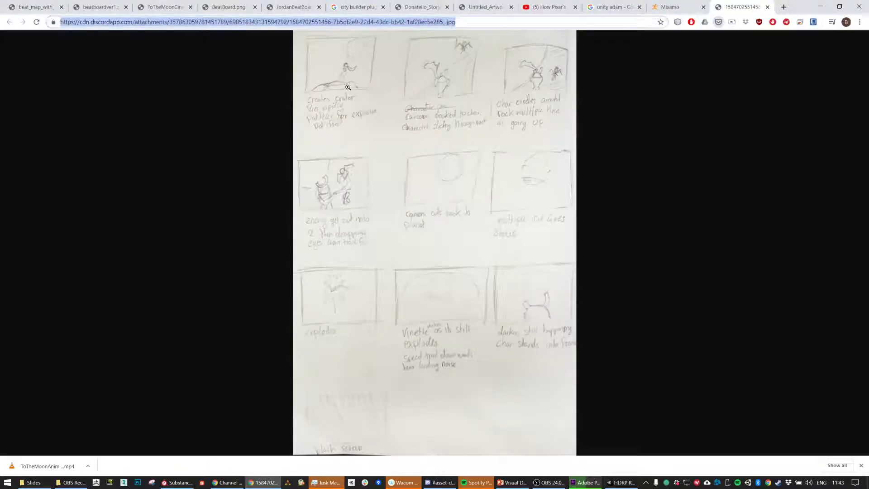
{"action": "left_click", "coordinate": [332, 79]}
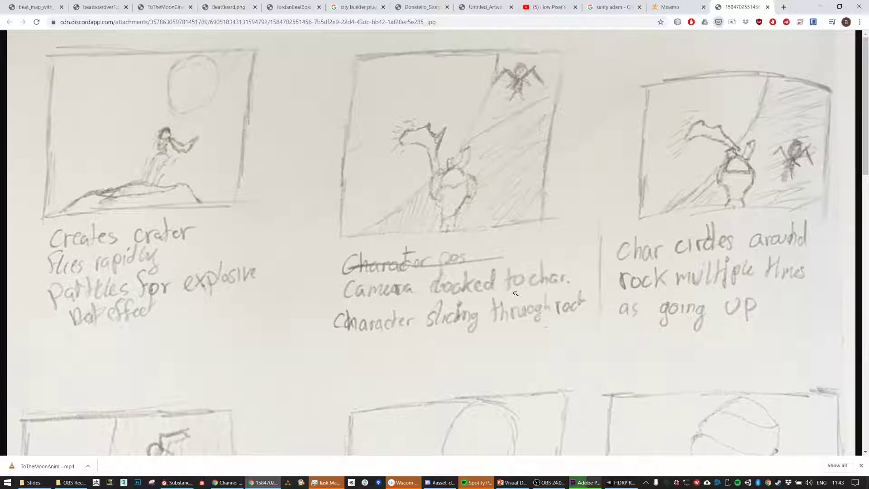
{"action": "scroll", "coordinate": [515, 294], "scroll_direction": "down", "scroll_amount": 5}
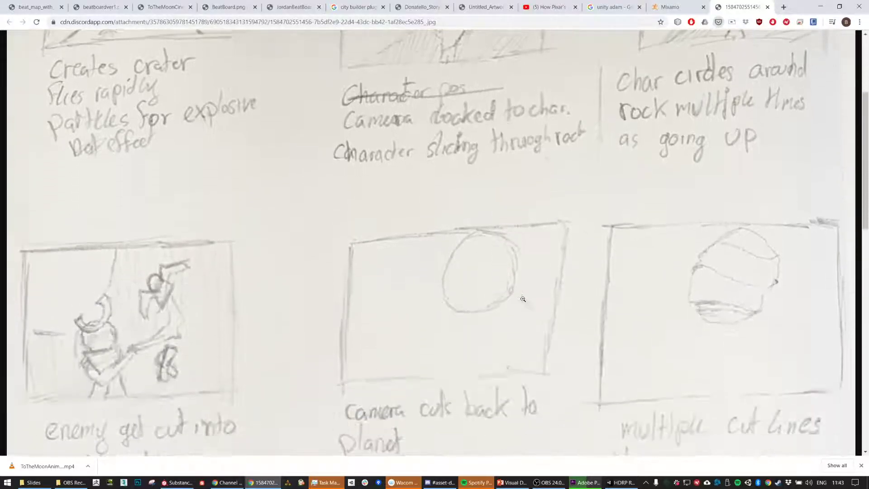
{"action": "scroll", "coordinate": [525, 290], "scroll_direction": "down", "scroll_amount": 5}
{"action": "scroll", "coordinate": [537, 287], "scroll_direction": "up", "scroll_amount": 3}
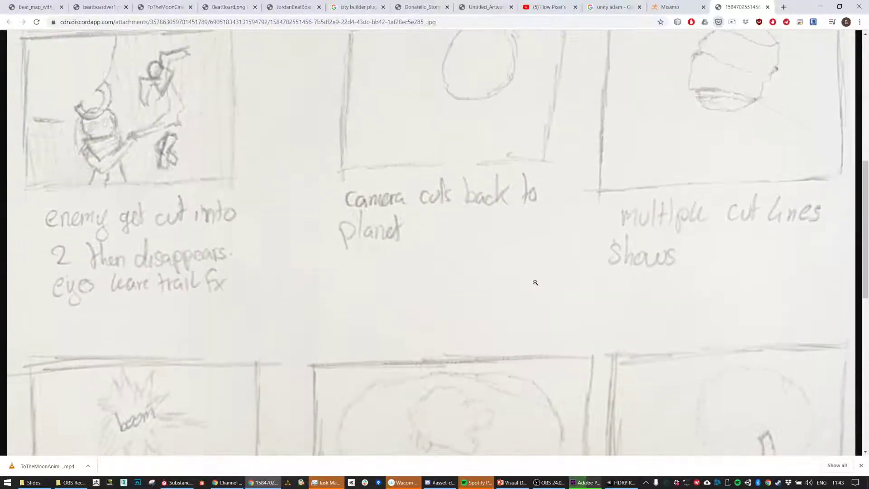
{"action": "scroll", "coordinate": [536, 282], "scroll_direction": "down", "scroll_amount": 3}
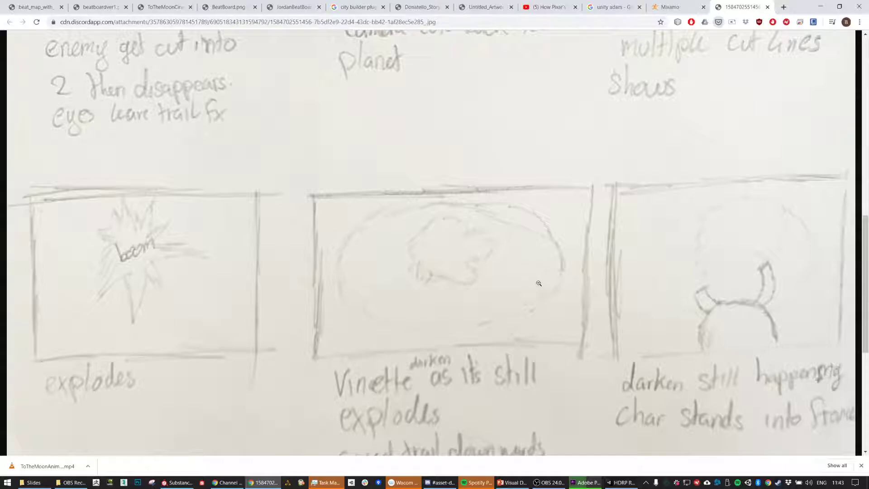
{"action": "scroll", "coordinate": [539, 285], "scroll_direction": "down", "scroll_amount": 3}
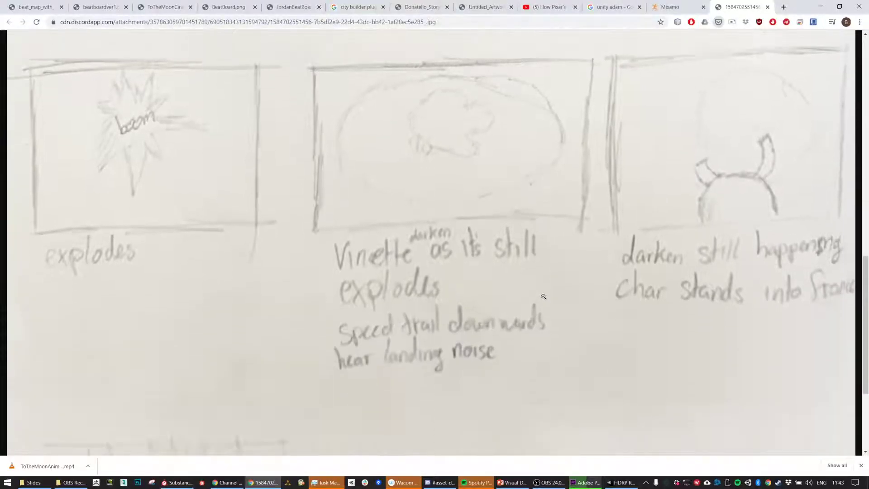
{"action": "scroll", "coordinate": [539, 284], "scroll_direction": "up", "scroll_amount": 13}
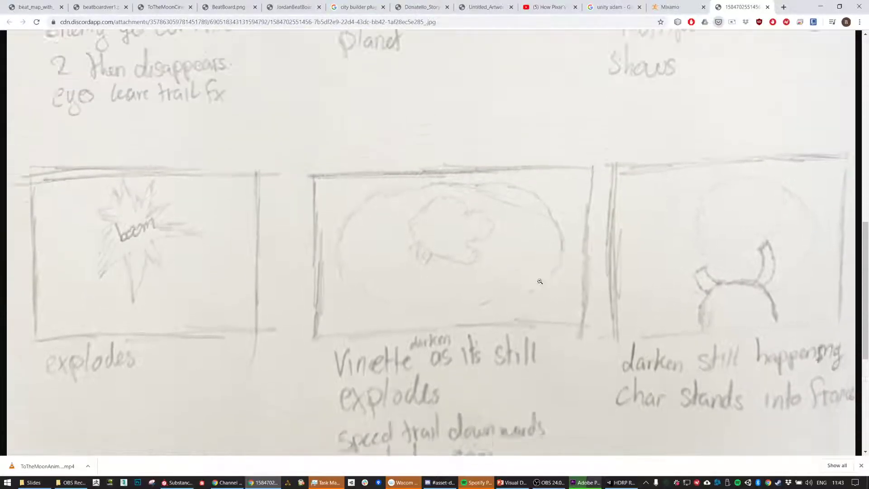
{"action": "scroll", "coordinate": [535, 281], "scroll_direction": "up", "scroll_amount": 2}
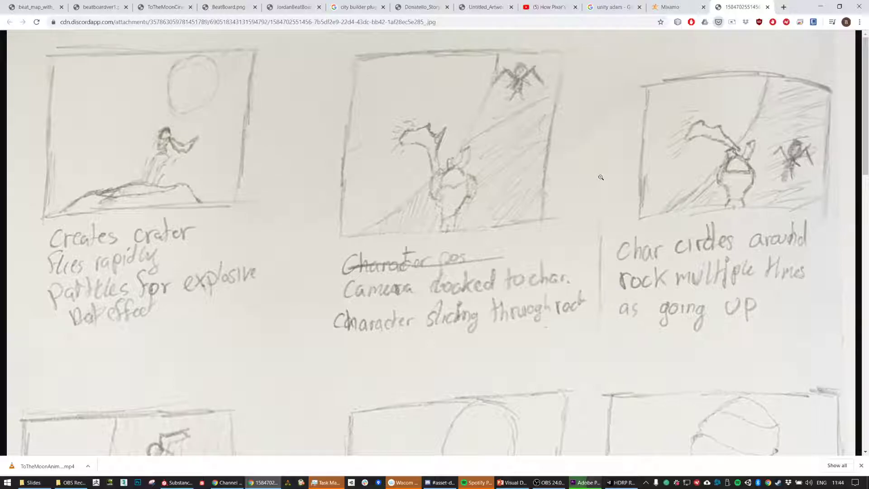
Close the Pixar video, the "unity adam" search and the Mixamo page.
{"action": "left_click", "coordinate": [575, 7]}
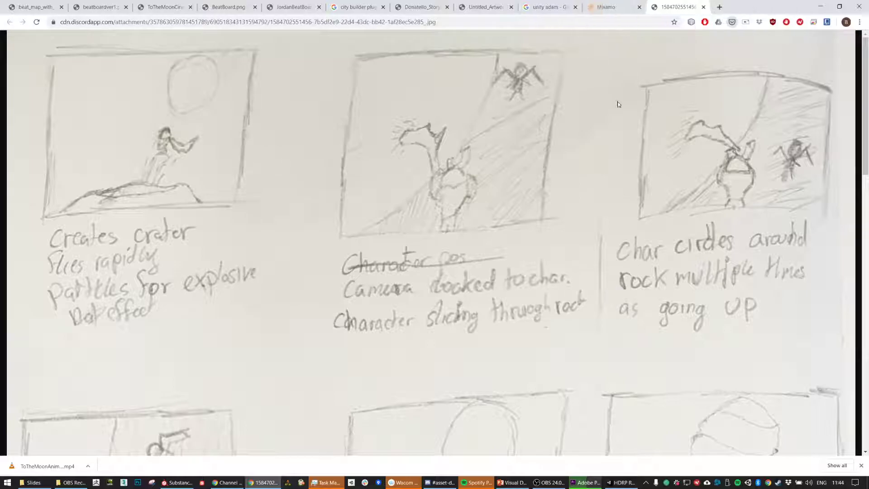
{"action": "left_click", "coordinate": [627, 8]}
{"action": "left_click", "coordinate": [628, 7]}
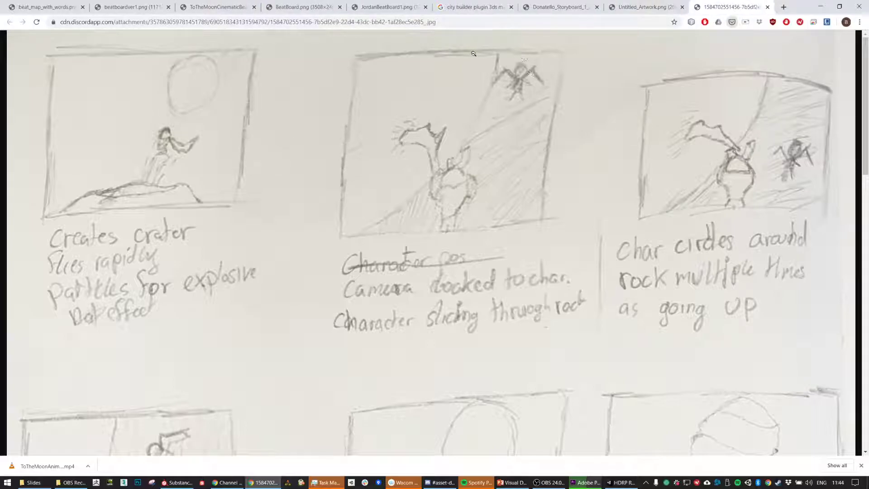
Examine the crater page's panels again, from the rock-slicing shots to the enemy being cut, the planet and the explosion.
{"action": "scroll", "coordinate": [547, 117], "scroll_direction": "down", "scroll_amount": 2}
{"action": "scroll", "coordinate": [546, 117], "scroll_direction": "down", "scroll_amount": 6}
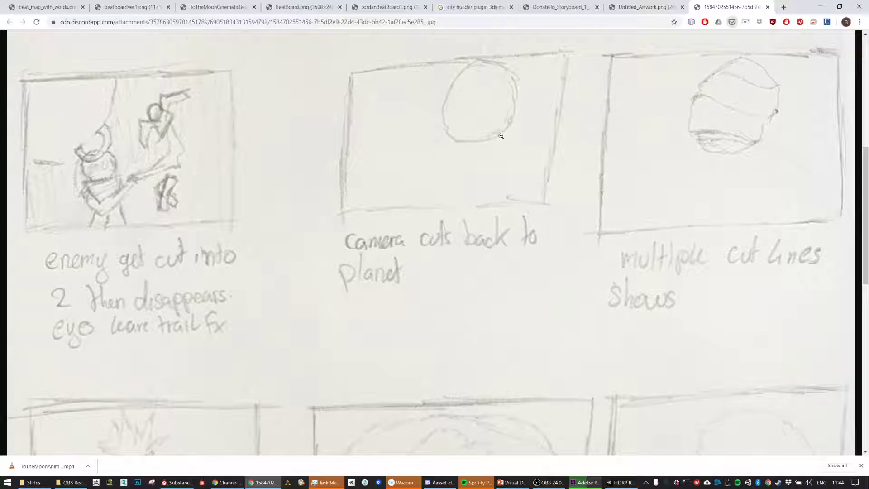
{"action": "scroll", "coordinate": [493, 145], "scroll_direction": "down", "scroll_amount": 3}
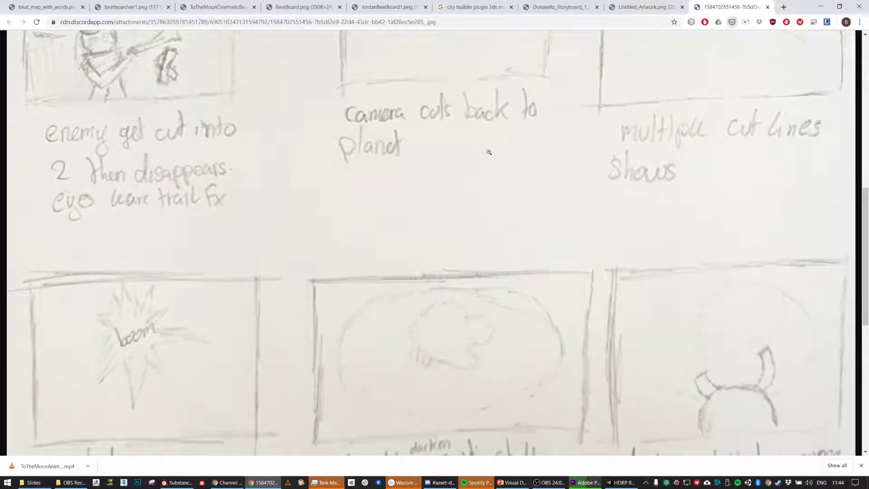
{"action": "scroll", "coordinate": [502, 155], "scroll_direction": "up", "scroll_amount": 7}
{"action": "scroll", "coordinate": [510, 154], "scroll_direction": "up", "scroll_amount": 3}
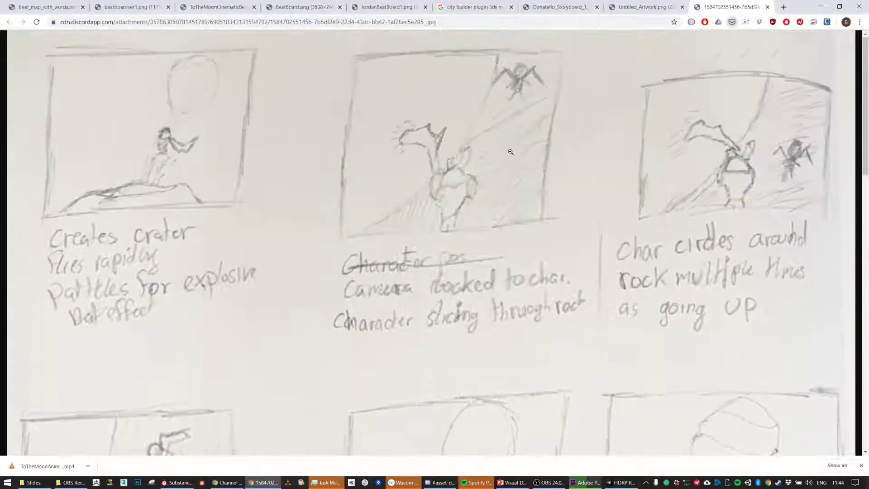
{"action": "scroll", "coordinate": [344, 145], "scroll_direction": "down", "scroll_amount": 5}
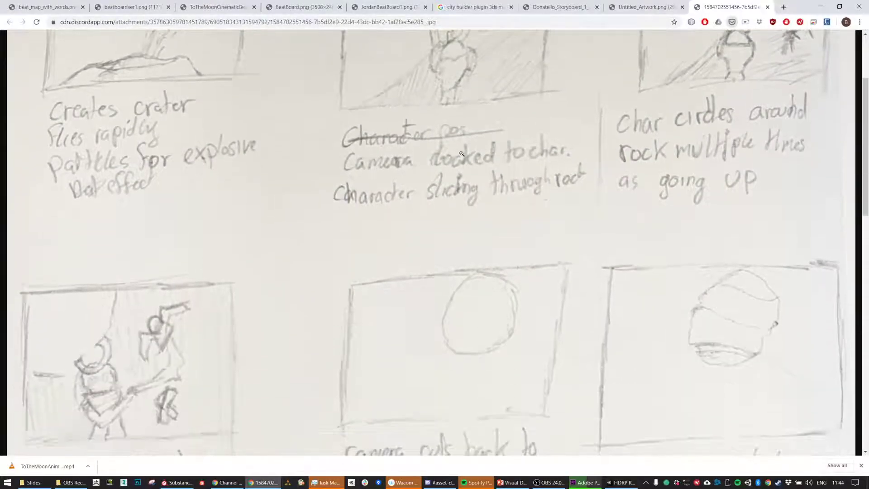
{"action": "scroll", "coordinate": [352, 169], "scroll_direction": "down", "scroll_amount": 1}
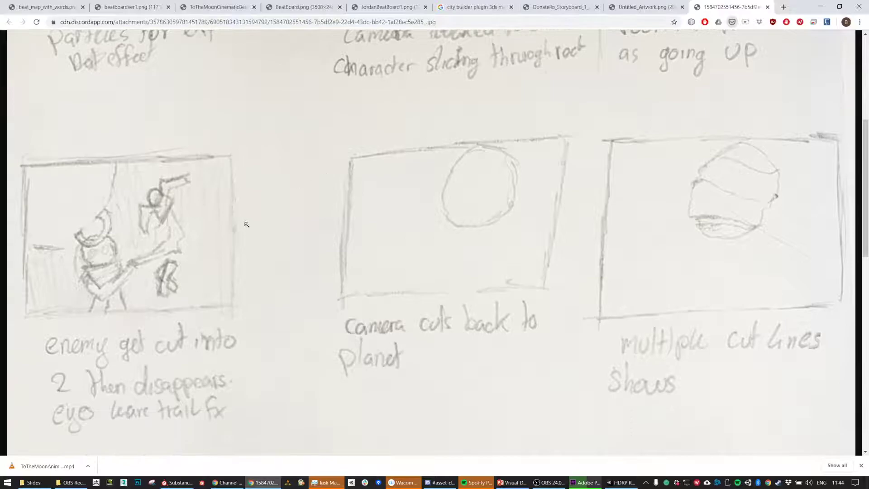
{"action": "scroll", "coordinate": [139, 222], "scroll_direction": "down", "scroll_amount": 3}
{"action": "scroll", "coordinate": [142, 221], "scroll_direction": "down", "scroll_amount": 3}
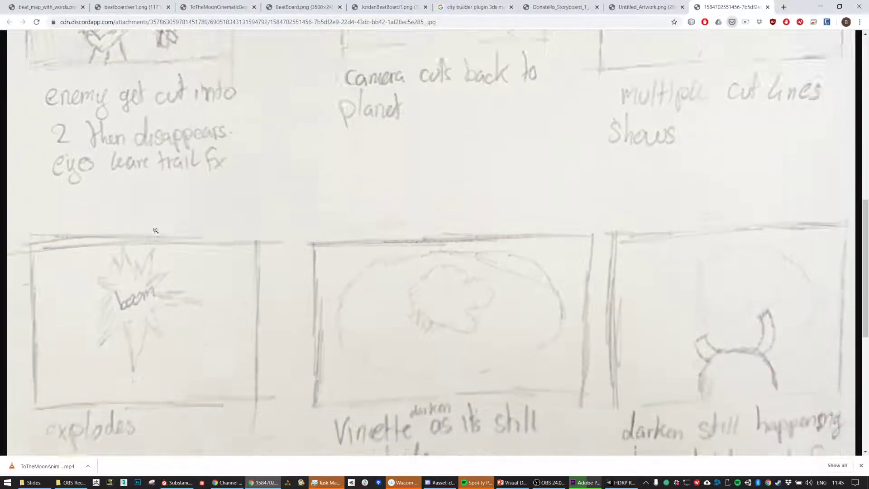
{"action": "scroll", "coordinate": [198, 209], "scroll_direction": "up", "scroll_amount": 5}
{"action": "scroll", "coordinate": [198, 210], "scroll_direction": "up", "scroll_amount": 1}
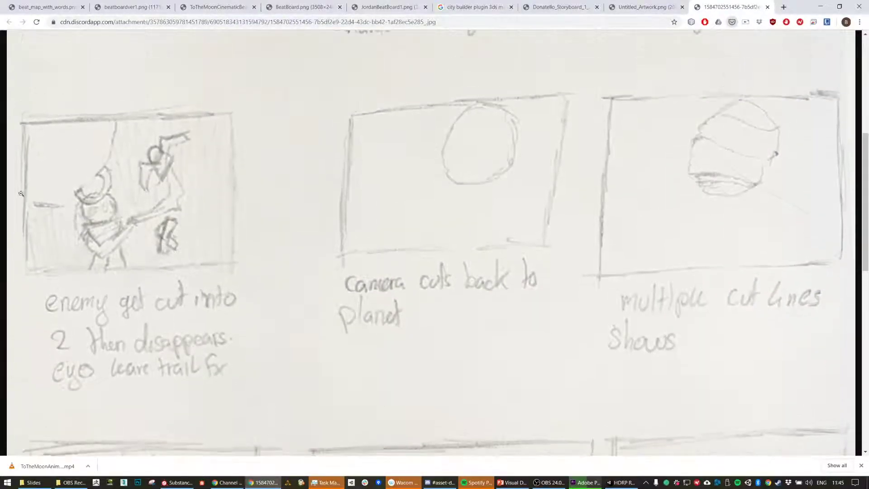
{"action": "scroll", "coordinate": [258, 184], "scroll_direction": "up", "scroll_amount": 7}
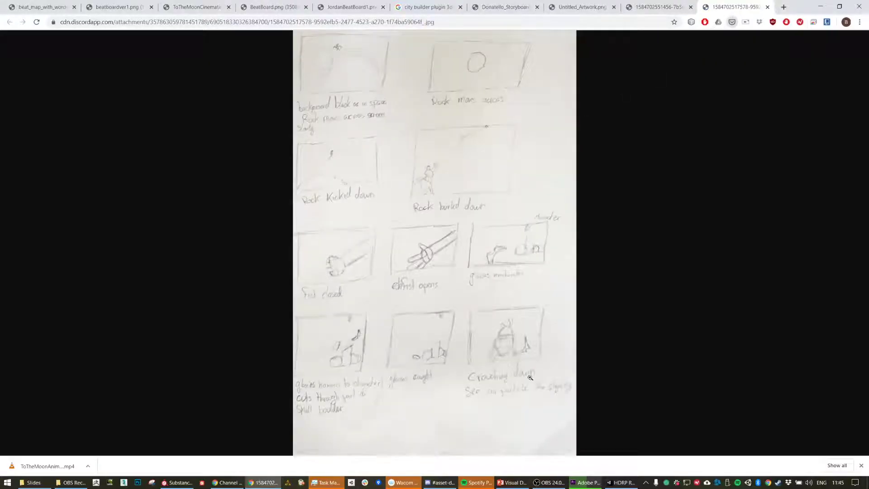
Compare the enlarged crouching-down panel with the crater page's panels, and close both pencil sketch pages.
{"action": "left_click", "coordinate": [518, 348]}
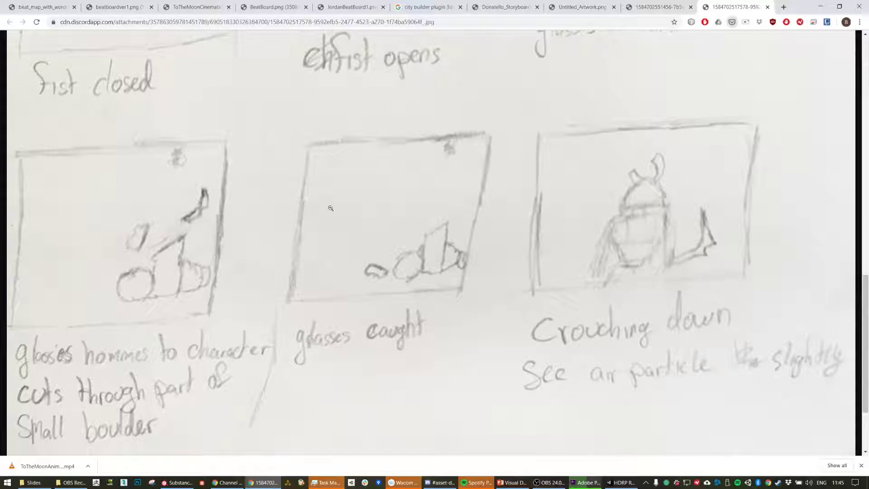
{"action": "left_click", "coordinate": [632, 4]}
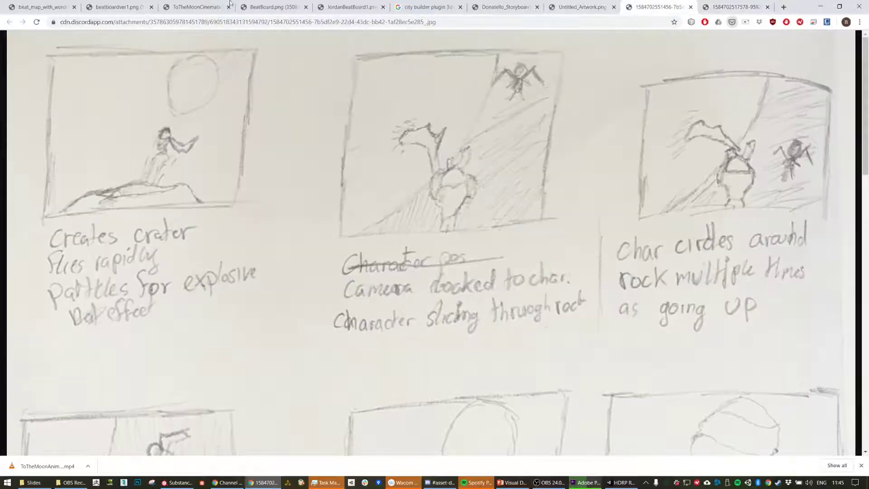
{"action": "scroll", "coordinate": [516, 264], "scroll_direction": "down", "scroll_amount": 2}
{"action": "scroll", "coordinate": [516, 263], "scroll_direction": "down", "scroll_amount": 3}
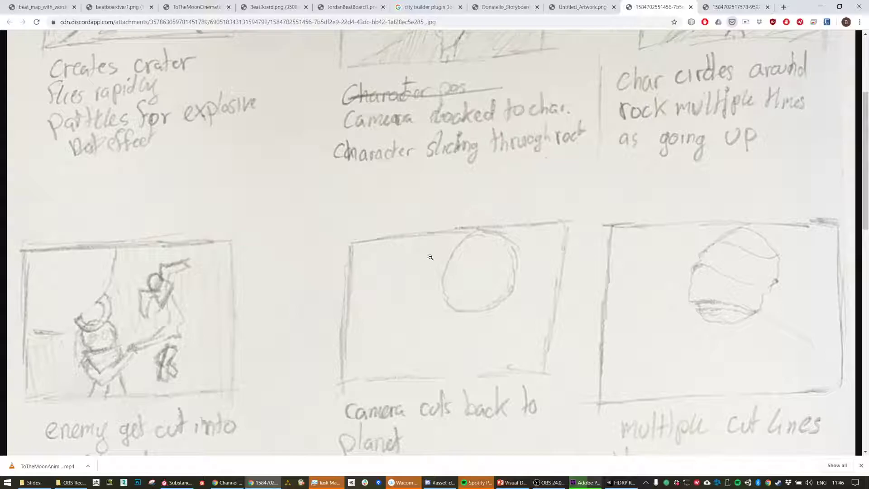
{"action": "left_click", "coordinate": [691, 7]}
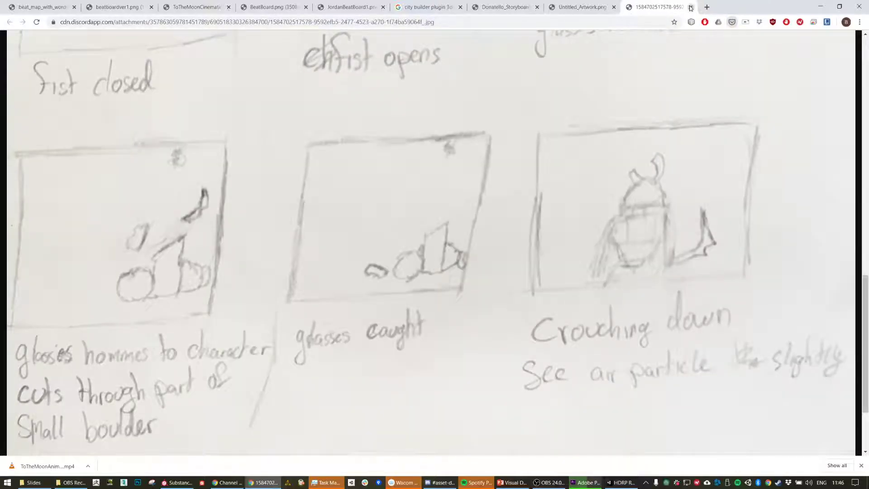
{"action": "left_click", "coordinate": [691, 8]}
Look through the rooftop runner, ToTheMoonCinematic, tree-cutting and numbered boxing beat boards.
{"action": "left_click", "coordinate": [136, 7]}
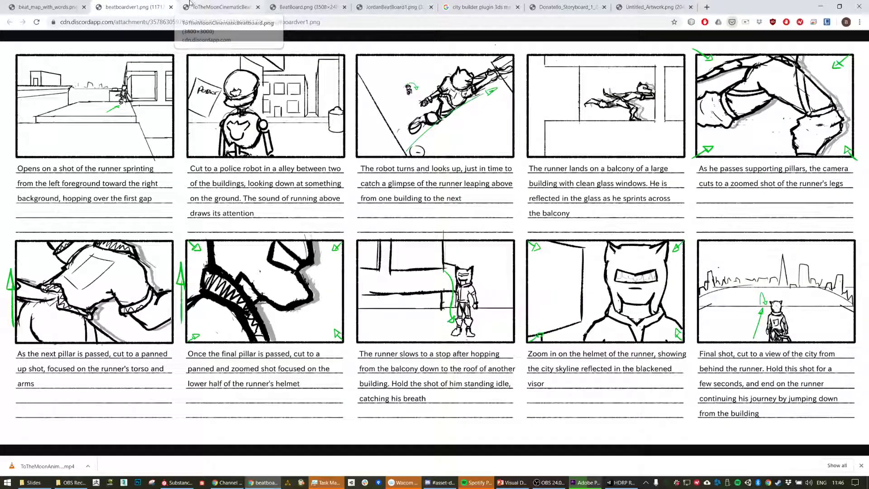
{"action": "left_click", "coordinate": [217, 7]}
{"action": "left_click", "coordinate": [283, 7]}
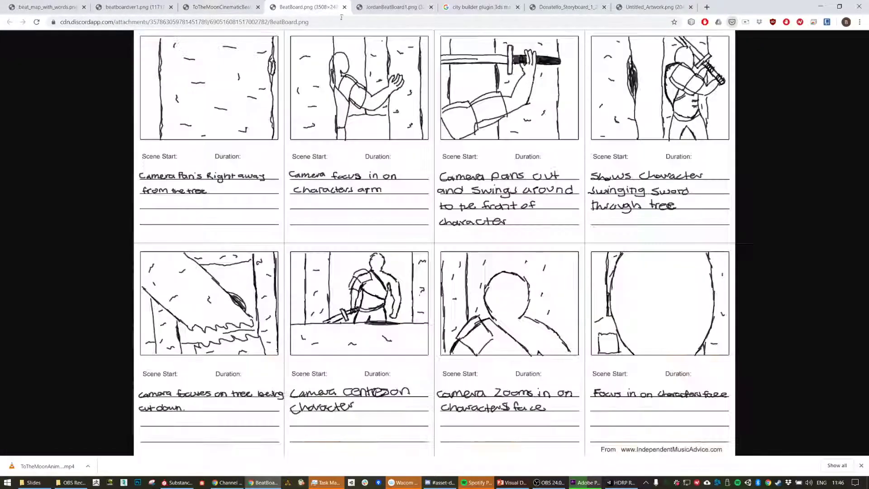
{"action": "left_click", "coordinate": [385, 7]}
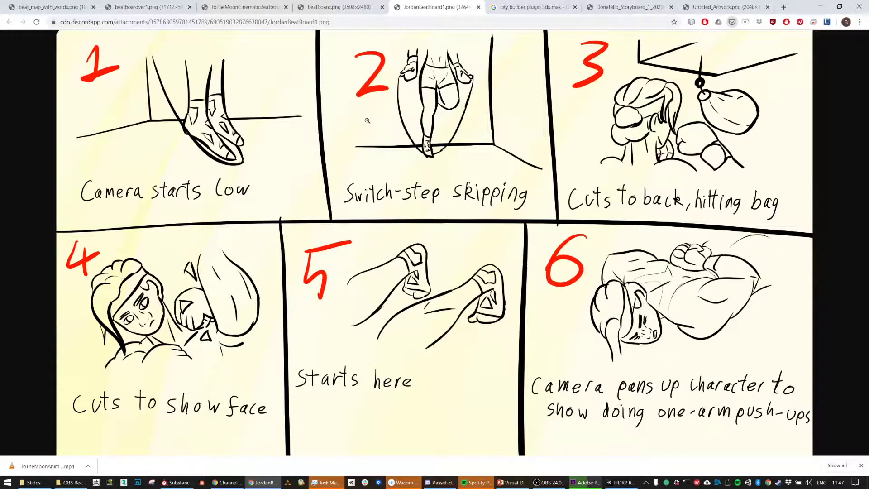
View the blue compass-and-bird storyboard in Untitled_Artwork.png.
{"action": "key", "text": "alt+Tab"}
{"action": "left_click", "coordinate": [586, 206]}
{"action": "left_click", "coordinate": [587, 206]}
{"action": "left_click", "coordinate": [721, 6]}
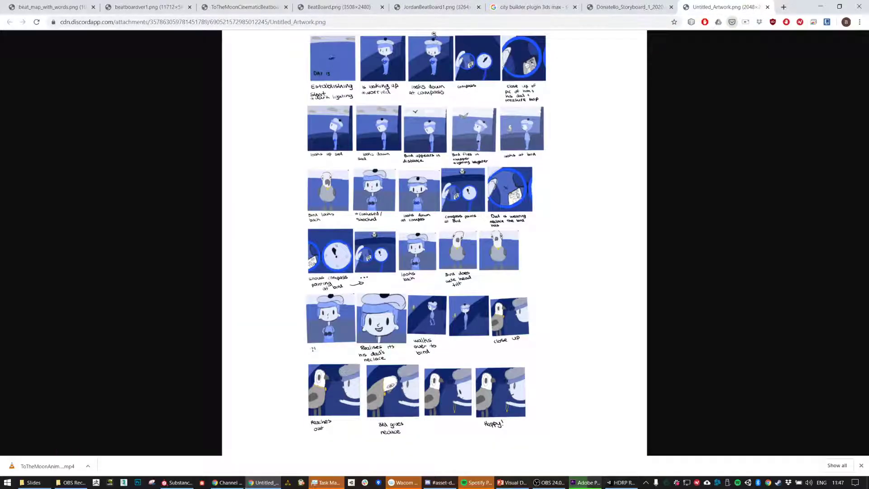
Search the web for "skipping rope" in a new tab, checking the image results and the video results.
{"action": "left_click", "coordinate": [784, 7]}
{"action": "type", "text": "skipping rope"}
{"action": "key", "text": "Return"}
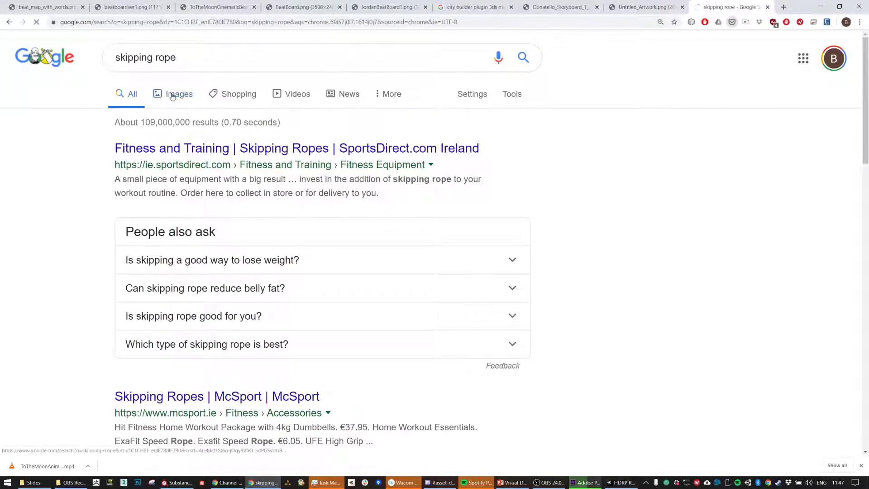
{"action": "left_click", "coordinate": [172, 95]}
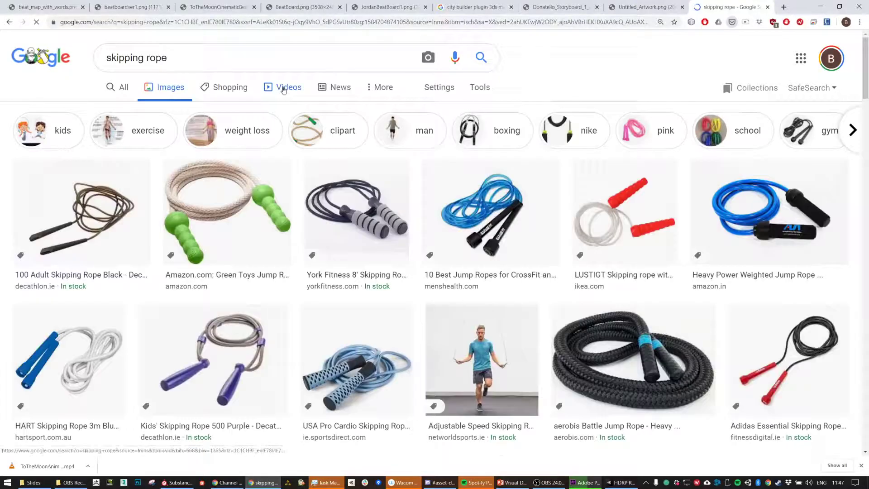
{"action": "left_click", "coordinate": [283, 90]}
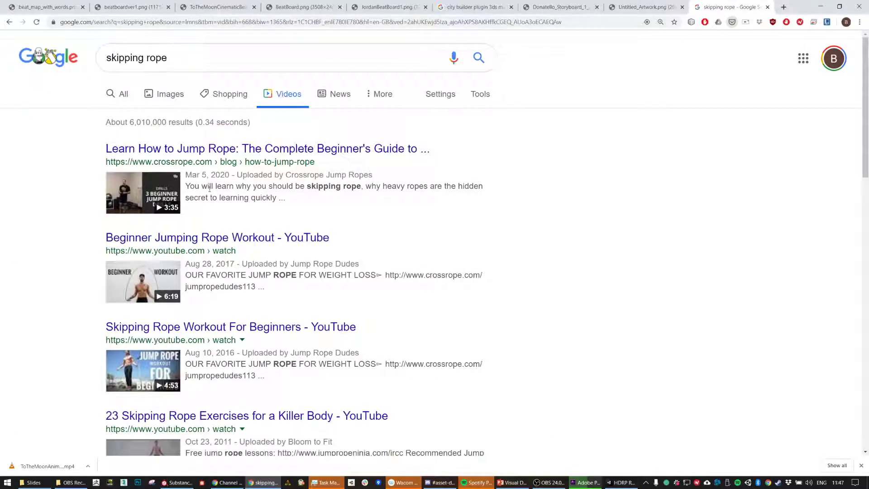
View the bouncing demonstration in the Beginner Jumping Rope Workout video, pause it at 3:45, and return to the numbered boxing beat board.
{"action": "left_click", "coordinate": [201, 243]}
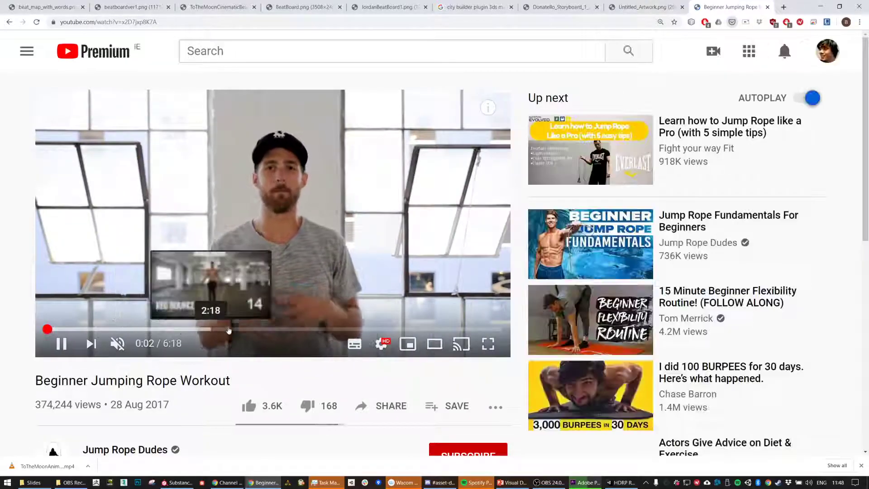
{"action": "left_click", "coordinate": [294, 329]}
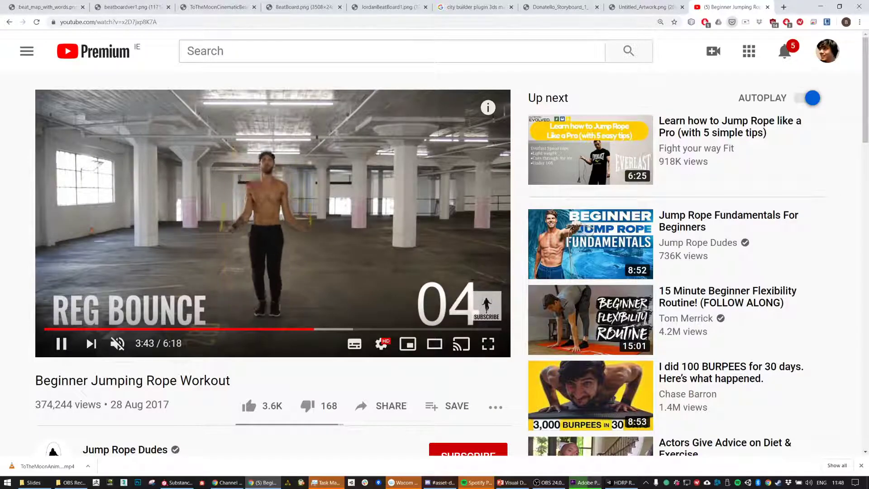
{"action": "left_click", "coordinate": [57, 344]}
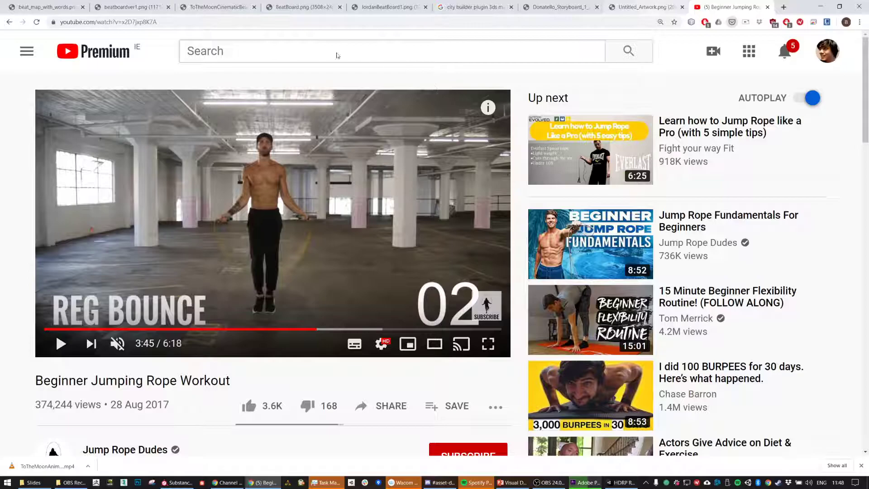
{"action": "left_click", "coordinate": [116, 5]}
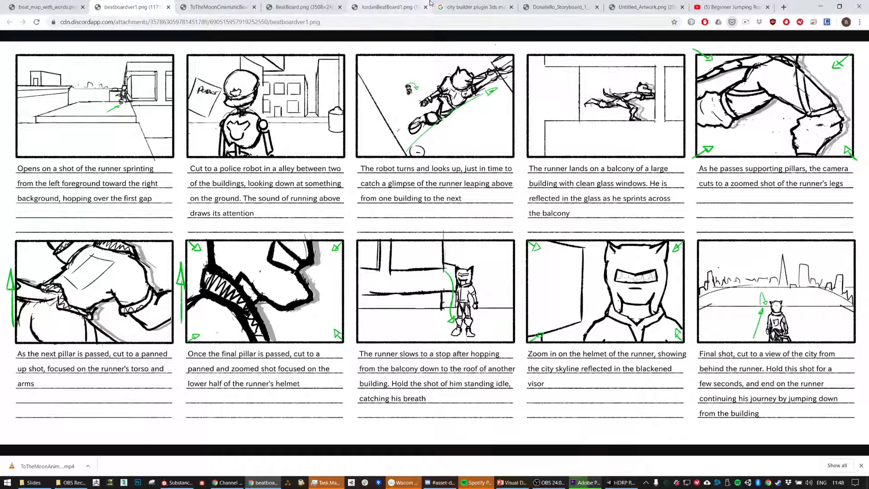
{"action": "left_click", "coordinate": [384, 5]}
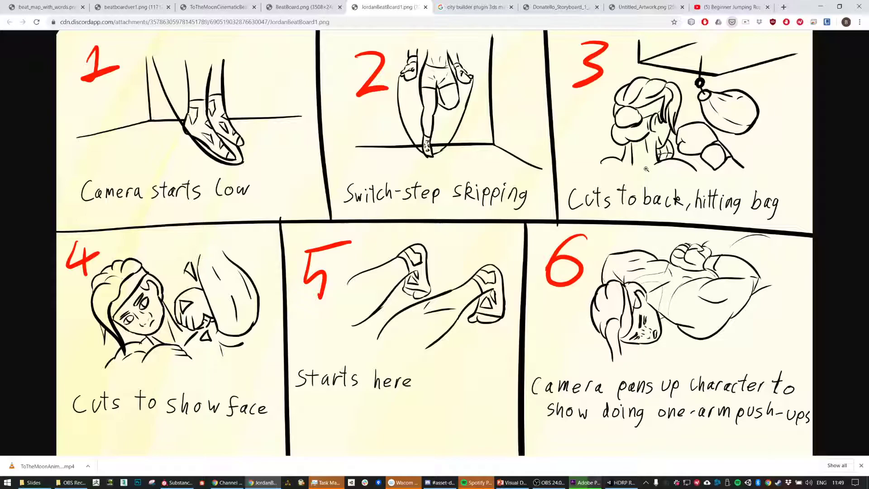
Search the web for "street fighter 5" in place of the jump rope video and show the image results.
{"action": "left_click", "coordinate": [731, 6]}
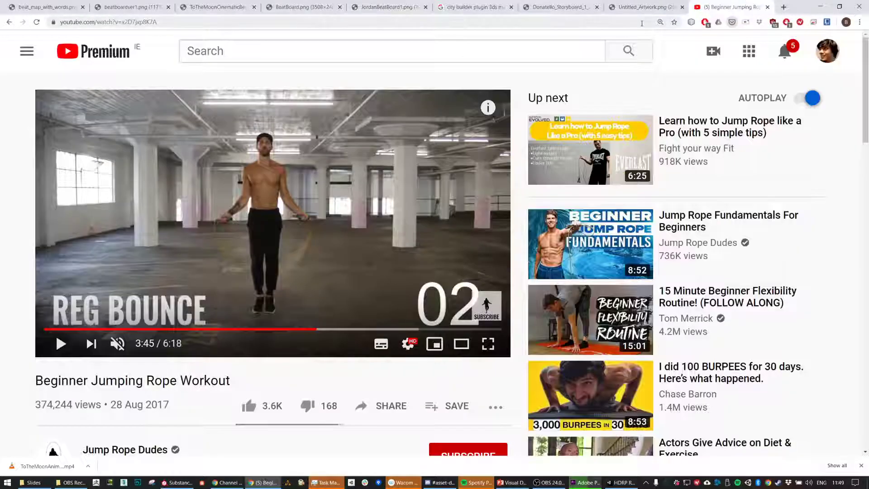
{"action": "left_click", "coordinate": [640, 24]}
{"action": "type", "text": "street "}
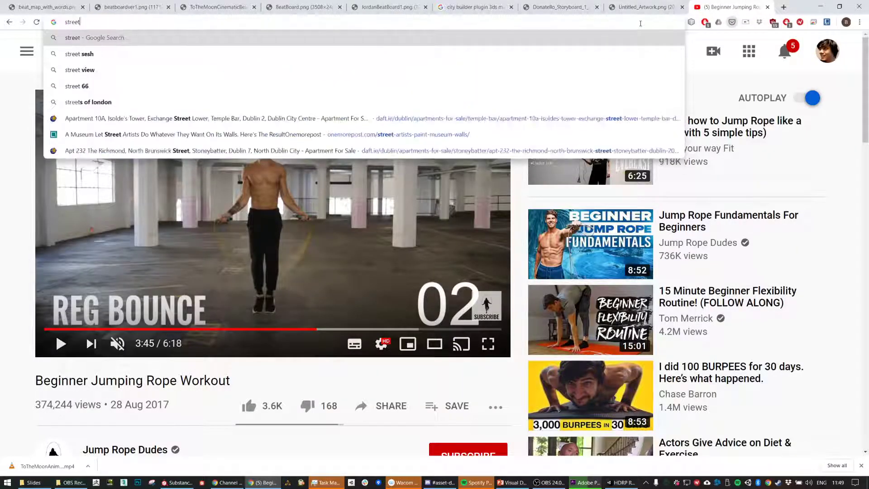
{"action": "type", "text": "fighter 5"}
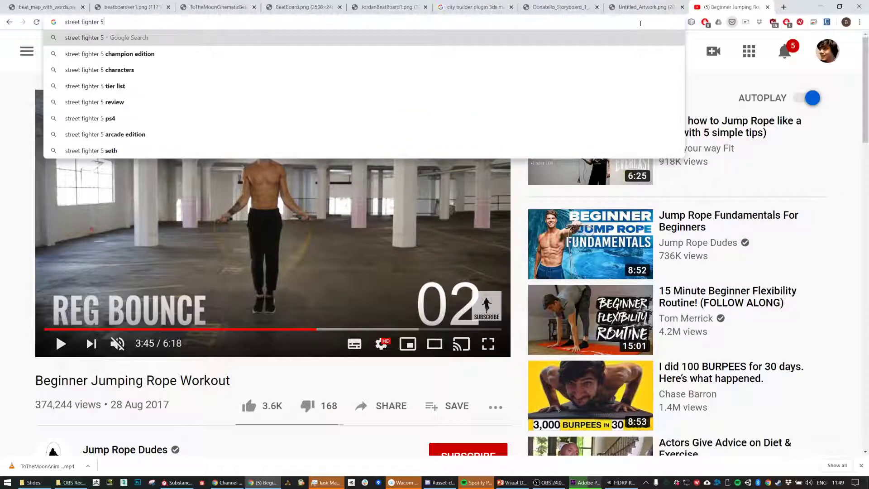
{"action": "key", "text": "Return"}
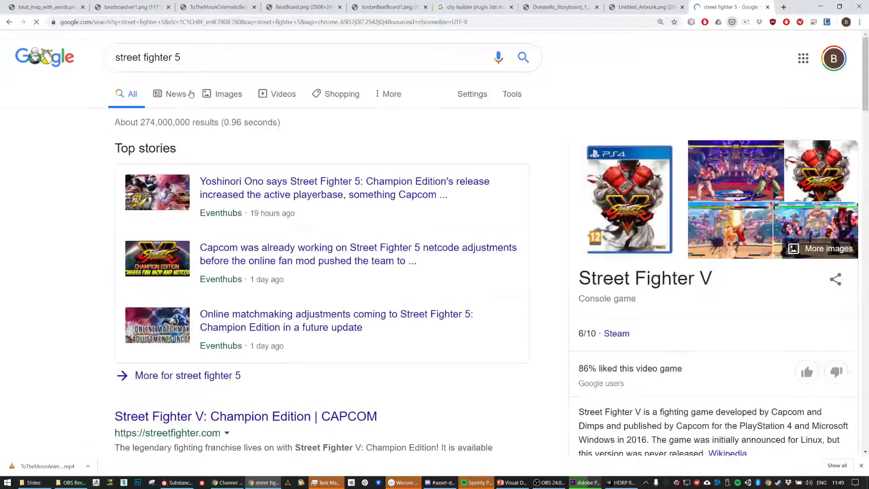
{"action": "left_click", "coordinate": [220, 94]}
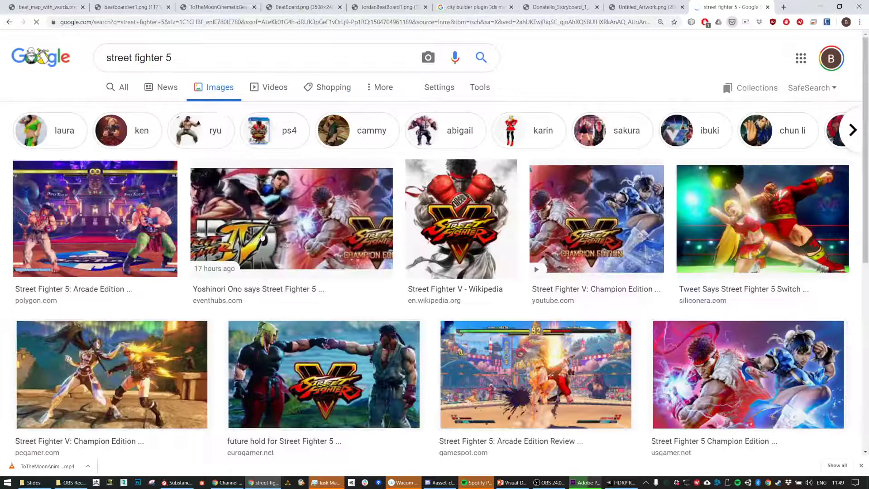
Browse the Street Fighter 5 images, enlarging the green fighter, the full-cast artwork and the Arcade Edition DLC fighters picture.
{"action": "scroll", "coordinate": [473, 206], "scroll_direction": "down", "scroll_amount": 3}
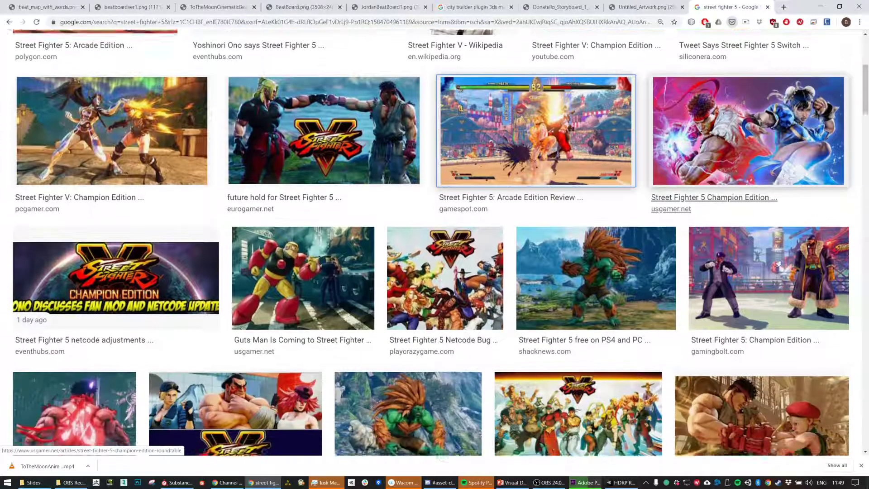
{"action": "scroll", "coordinate": [775, 258], "scroll_direction": "down", "scroll_amount": 2}
{"action": "left_click", "coordinate": [616, 262]}
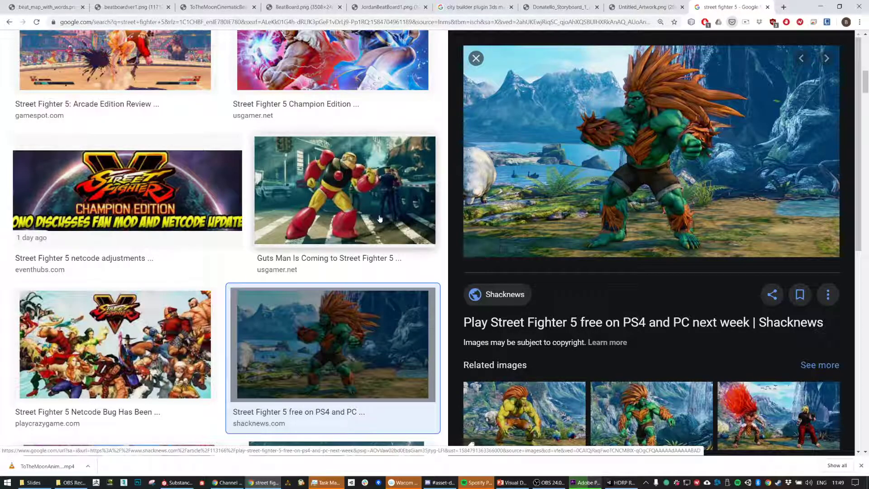
{"action": "scroll", "coordinate": [268, 252], "scroll_direction": "down", "scroll_amount": 2}
{"action": "key", "text": "Left"}
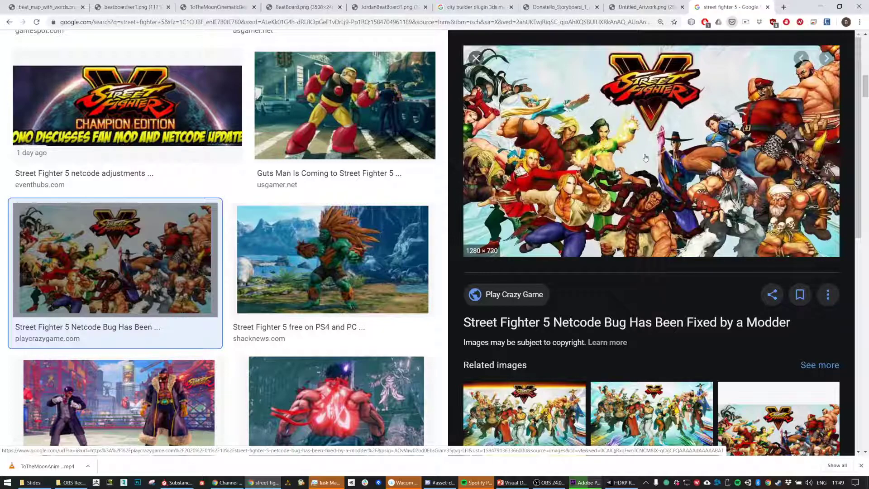
{"action": "scroll", "coordinate": [354, 188], "scroll_direction": "down", "scroll_amount": 6}
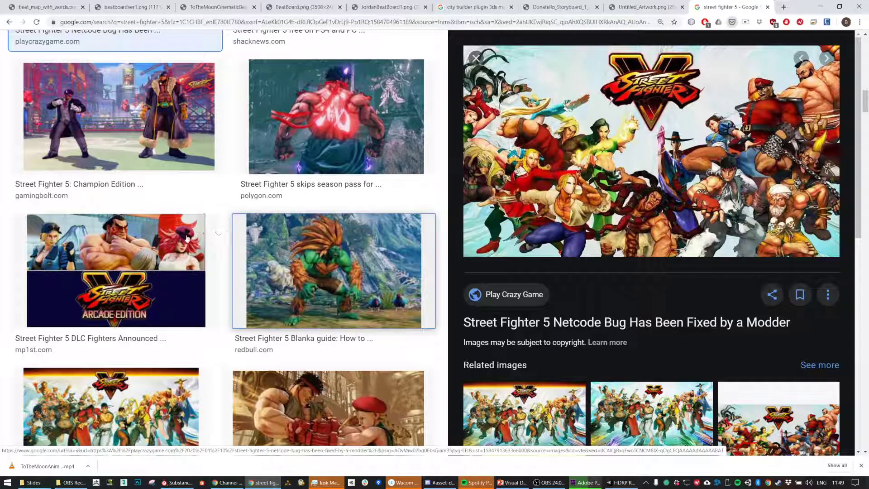
{"action": "left_click", "coordinate": [187, 238]}
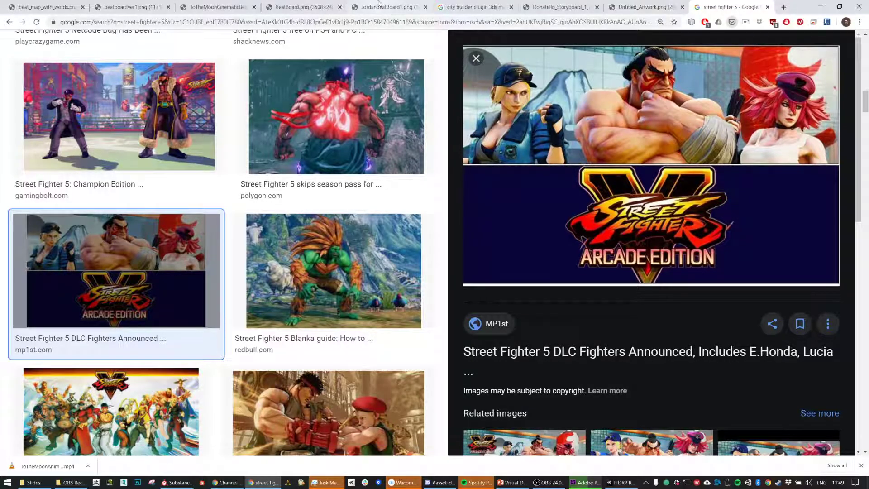
Look further down the Street Fighter 5 image results for more character and fight pictures.
{"action": "scroll", "coordinate": [335, 120], "scroll_direction": "down", "scroll_amount": 3}
{"action": "scroll", "coordinate": [316, 131], "scroll_direction": "down", "scroll_amount": 3}
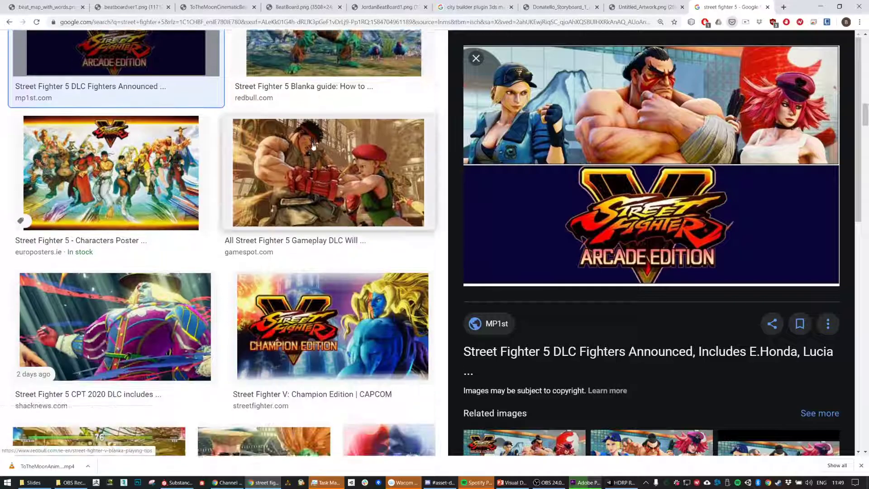
{"action": "scroll", "coordinate": [316, 134], "scroll_direction": "down", "scroll_amount": 8}
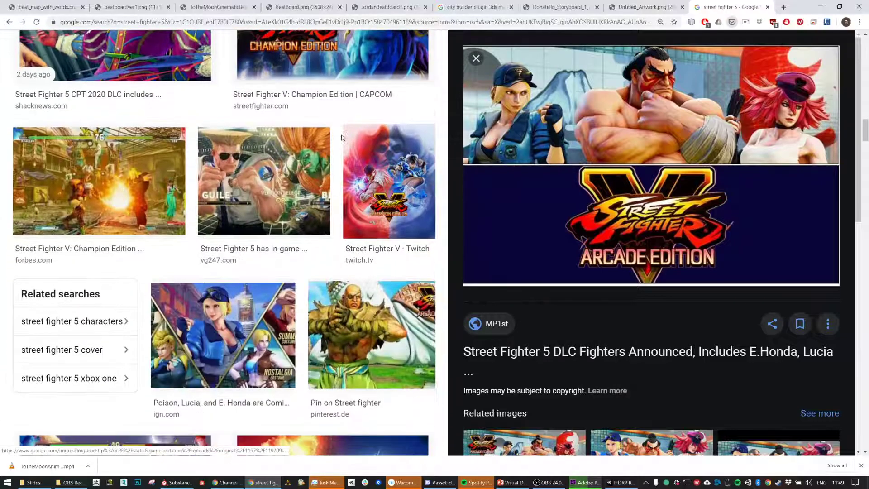
{"action": "scroll", "coordinate": [301, 157], "scroll_direction": "down", "scroll_amount": 5}
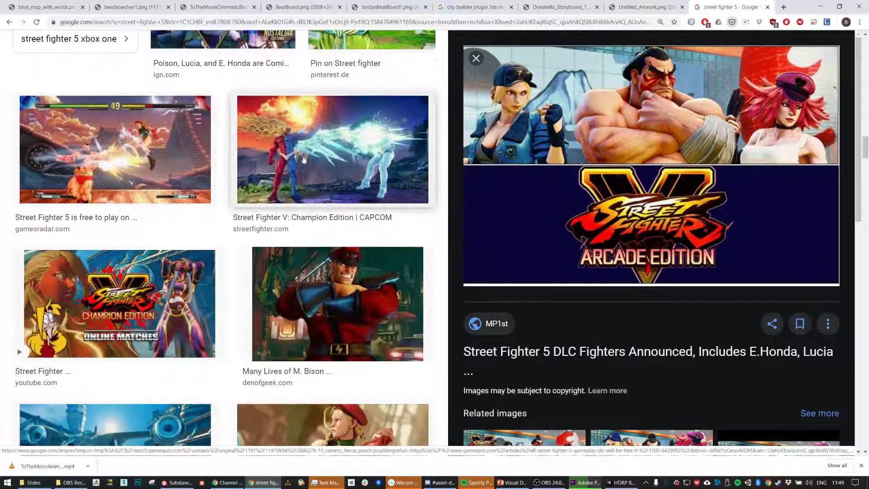
{"action": "scroll", "coordinate": [300, 156], "scroll_direction": "down", "scroll_amount": 4}
Compare the tree-cutting beat board, the numbered boxing beat board and the Street Fighter 5 images, ending on the boxing board.
{"action": "left_click", "coordinate": [304, 7]}
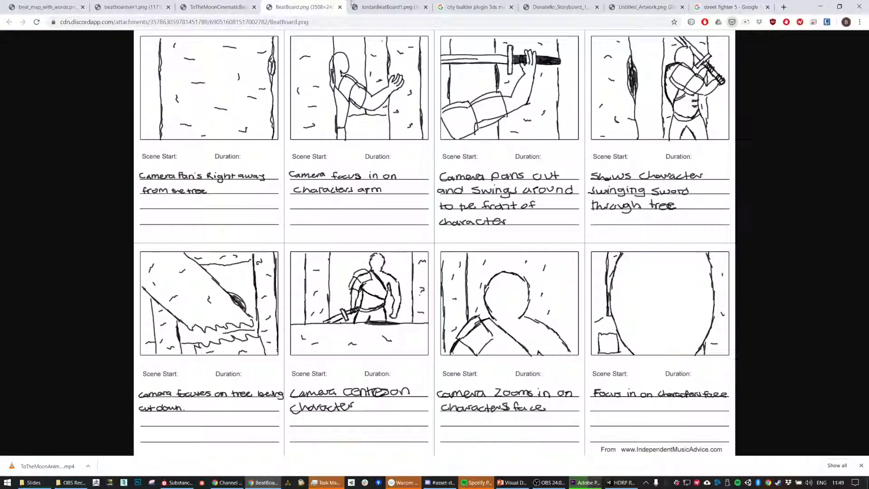
{"action": "left_click", "coordinate": [385, 7]}
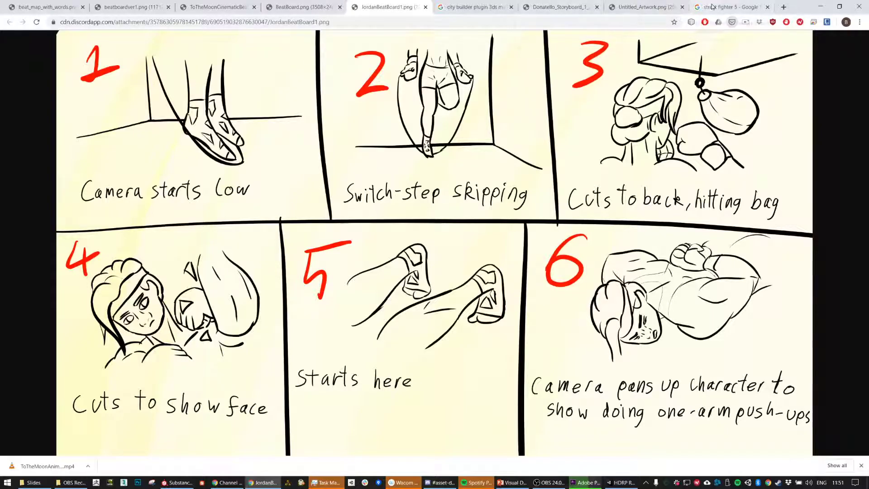
{"action": "left_click", "coordinate": [731, 7]}
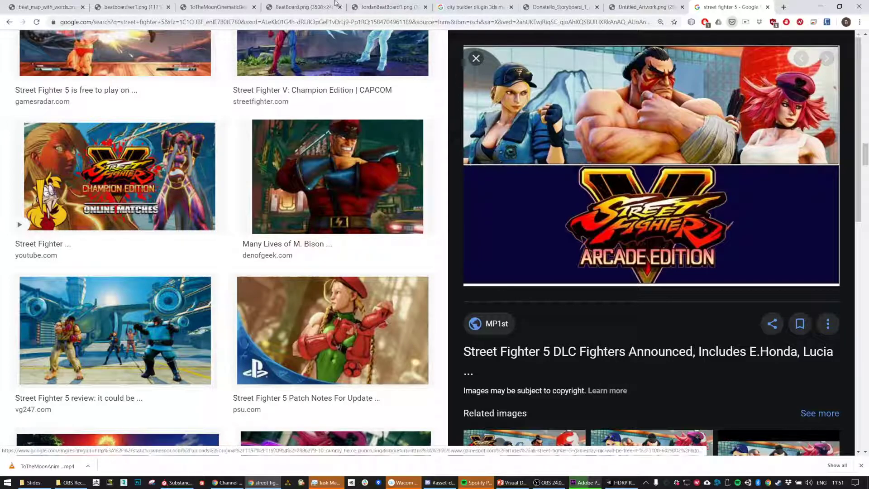
{"action": "left_click", "coordinate": [389, 6]}
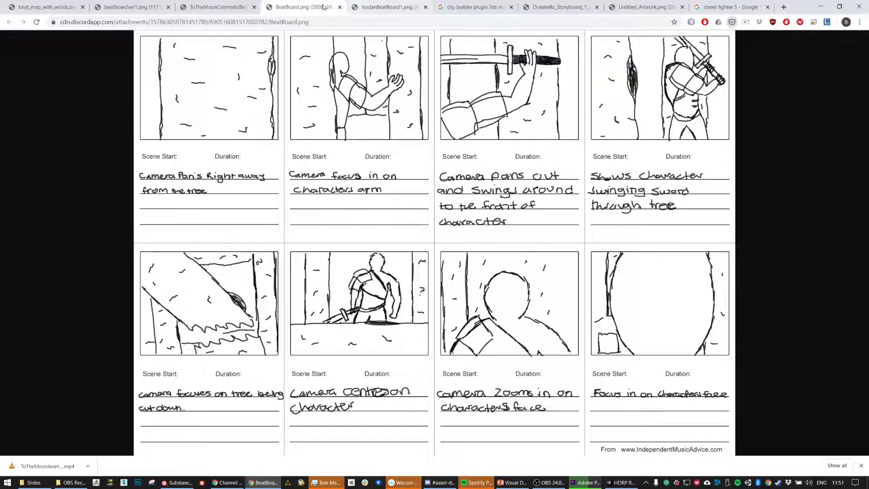
{"action": "left_click", "coordinate": [484, 4]}
{"action": "left_click", "coordinate": [388, 7]}
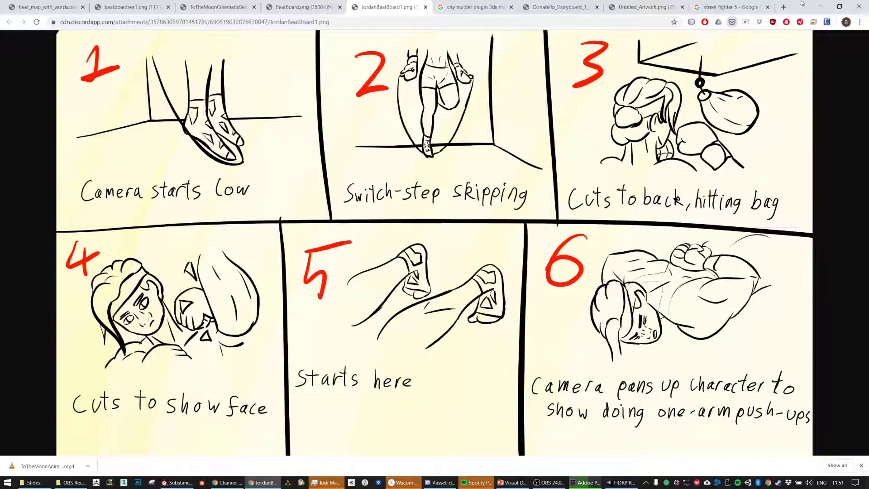
Search the web for "facial rigging morph" in a new tab and show the image results.
{"action": "left_click", "coordinate": [784, 7]}
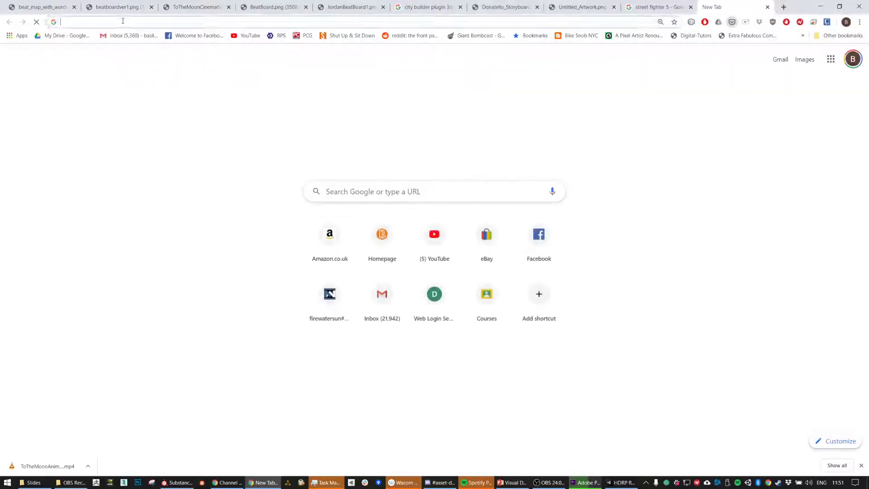
{"action": "type", "text": "facial"}
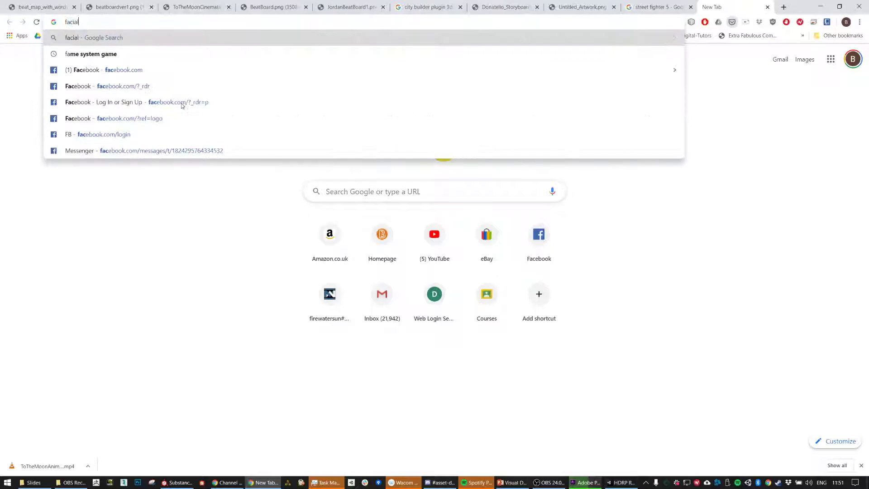
{"action": "type", "text": " rigging morph"}
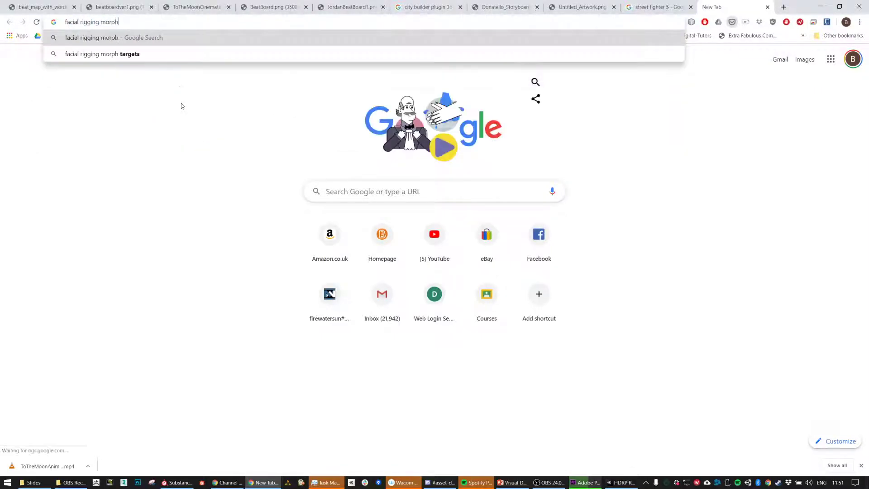
{"action": "key", "text": "Return"}
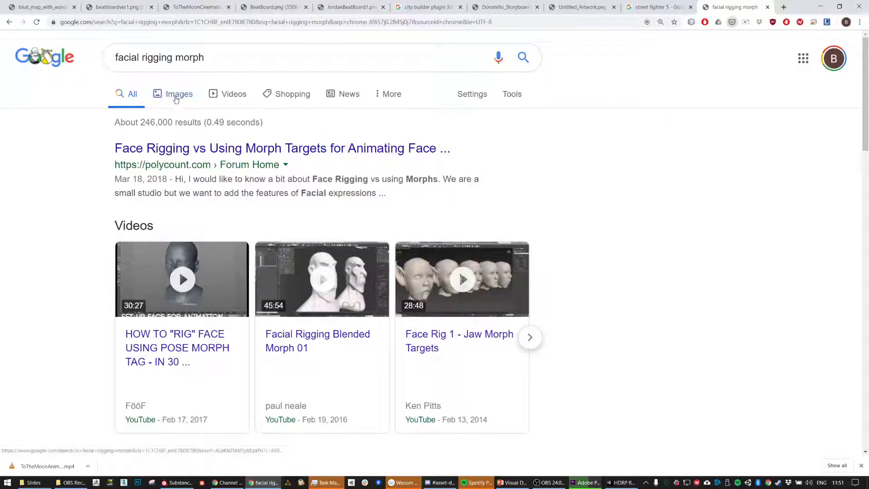
{"action": "left_click", "coordinate": [177, 94]}
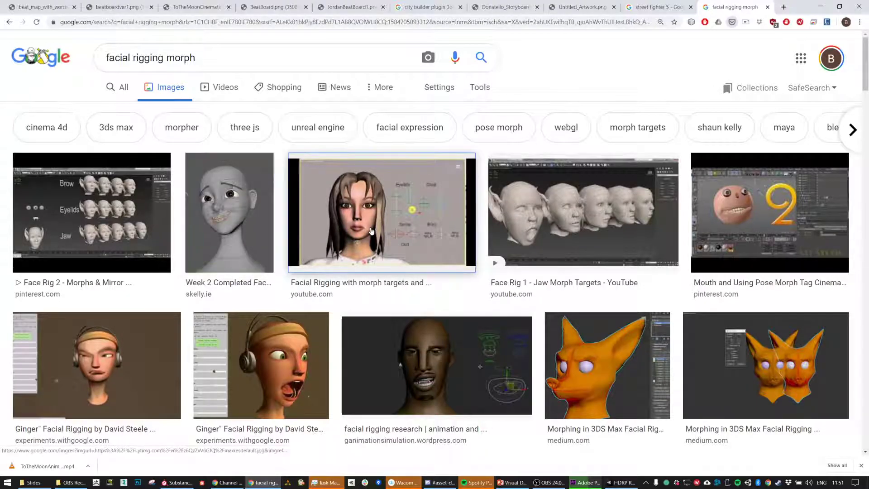
Enlarge the Week 2 completed facial rig, the long-haired woman's morph controller rig and the Face Rig 2 morph heads.
{"action": "left_click", "coordinate": [371, 231]}
{"action": "left_click", "coordinate": [228, 119]}
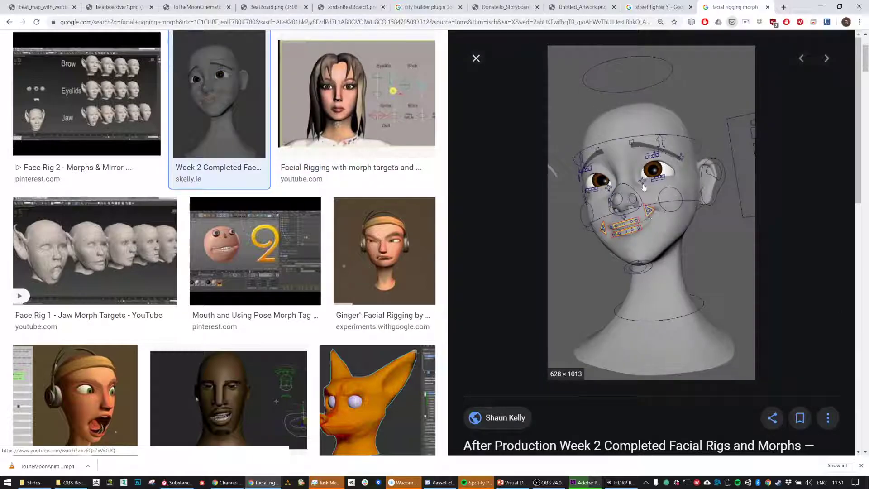
{"action": "left_click", "coordinate": [362, 125]}
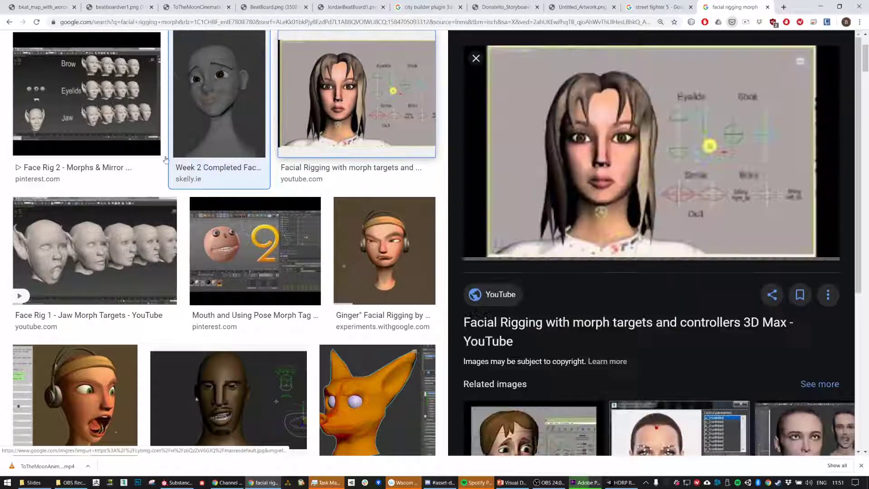
{"action": "left_click", "coordinate": [86, 93]}
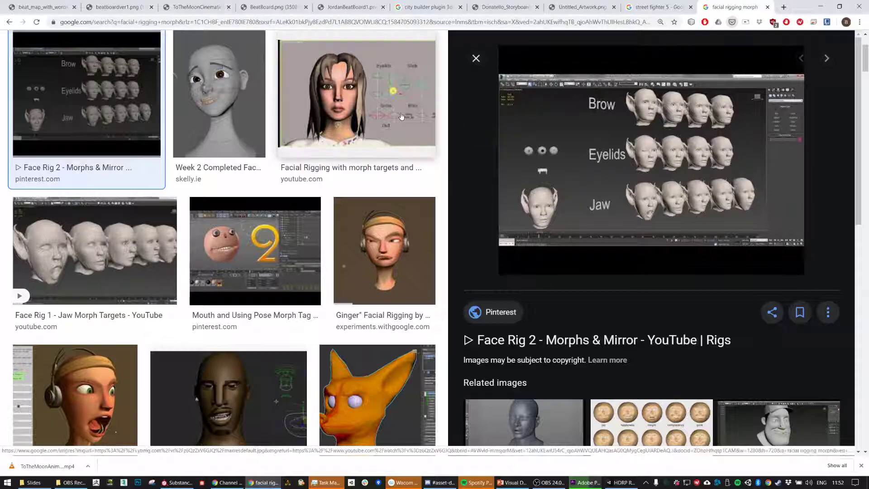
Compare the woman's facial controller rig with the Face Rig 2 morph heads, and switch to the city builder plugin search results.
{"action": "left_click", "coordinate": [357, 98]}
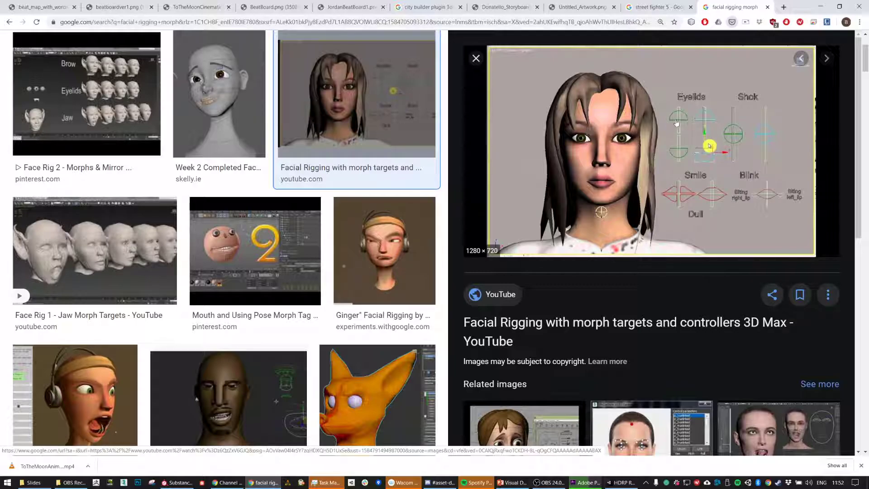
{"action": "scroll", "coordinate": [706, 198], "scroll_direction": "up", "scroll_amount": 1}
{"action": "scroll", "coordinate": [706, 198], "scroll_direction": "down", "scroll_amount": 1}
{"action": "left_click", "coordinate": [44, 134]}
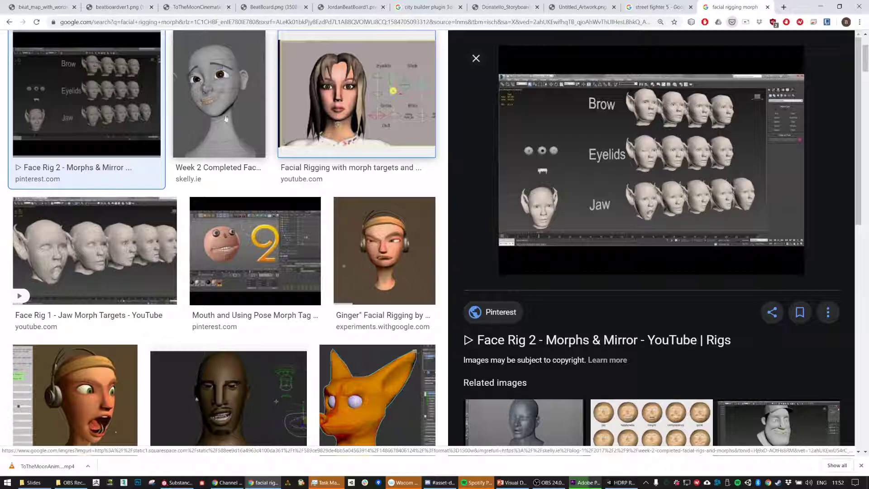
{"action": "left_click", "coordinate": [357, 95]}
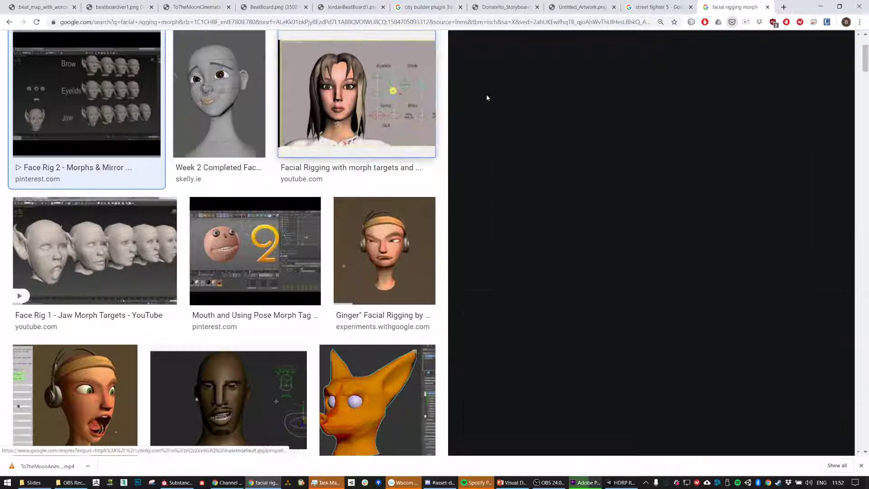
{"action": "left_click", "coordinate": [425, 7]}
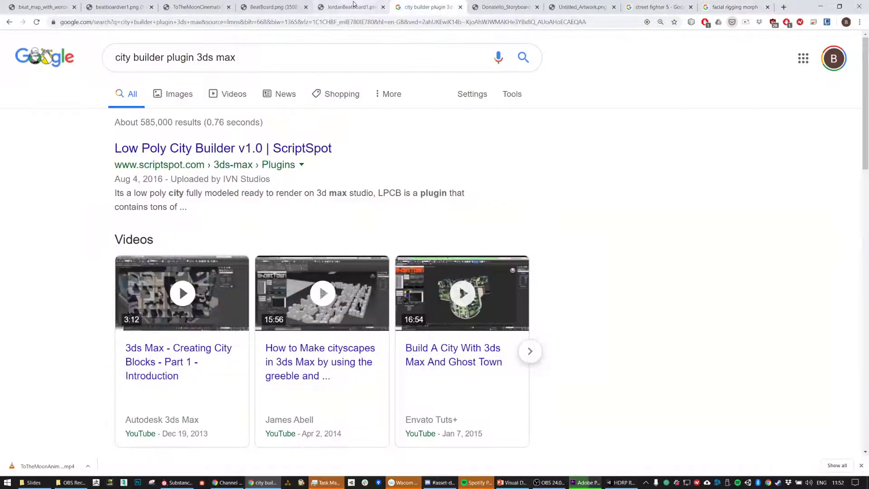
Return to the numbered boxing beat board and review its six panels, checking it against the city builder plugin results.
{"action": "left_click", "coordinate": [352, 7]}
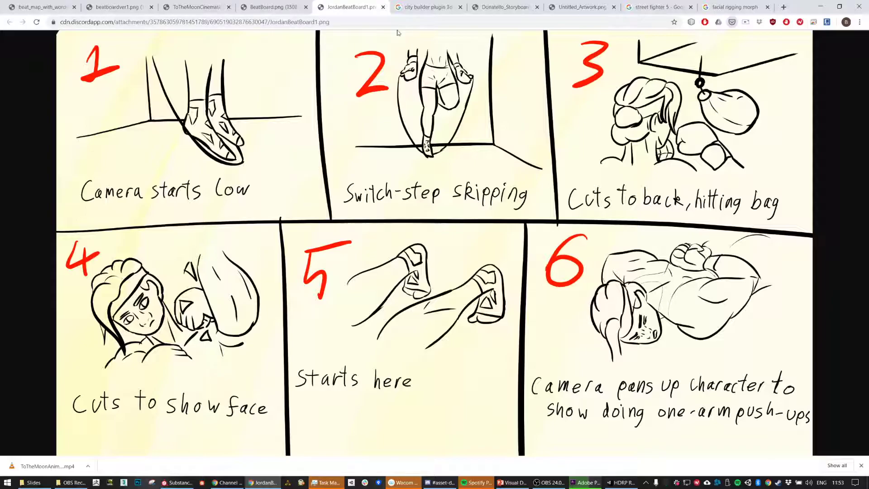
{"action": "left_click", "coordinate": [409, 4]}
{"action": "left_click", "coordinate": [364, 4]}
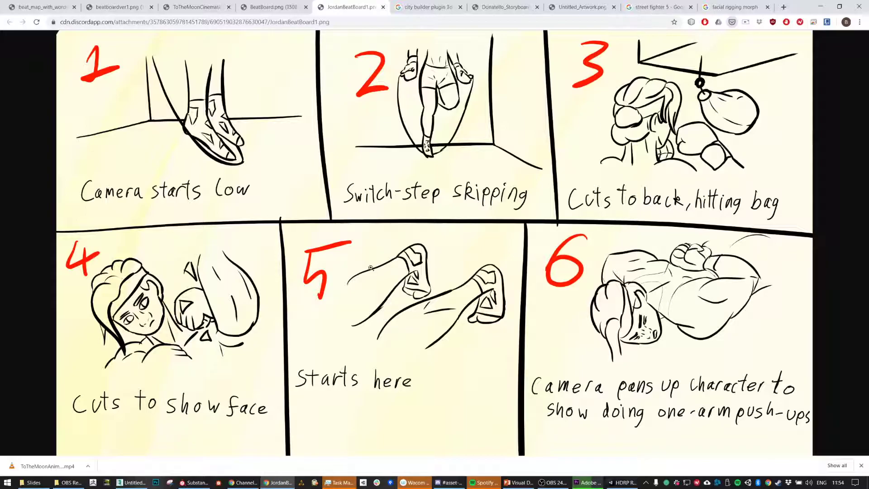
Glance at the Donatello storyboard, then show the blue sailor boy and bird storyboard enlarged to full size.
{"action": "left_click", "coordinate": [505, 4]}
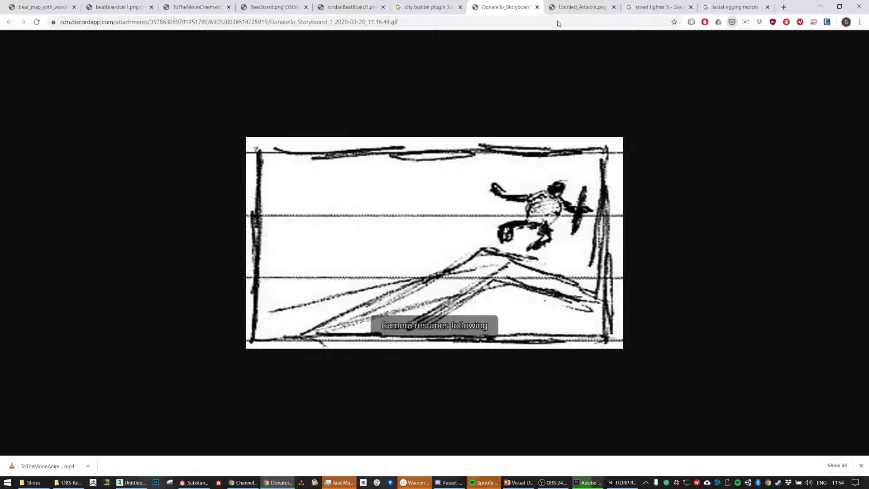
{"action": "left_click", "coordinate": [568, 7]}
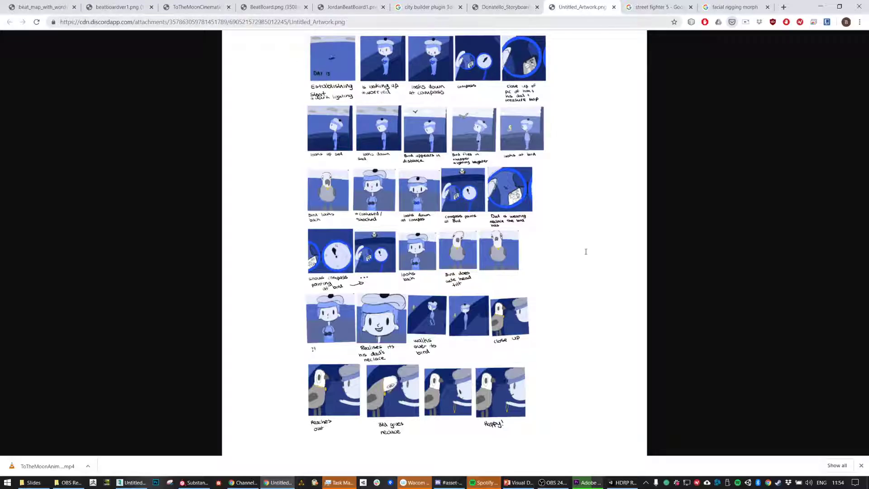
{"action": "key", "text": "ctrl+l"}
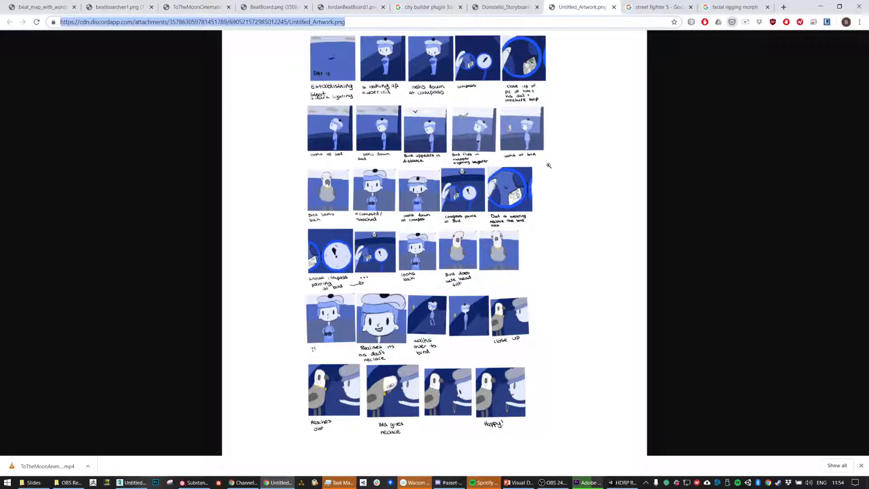
{"action": "left_click", "coordinate": [339, 68]}
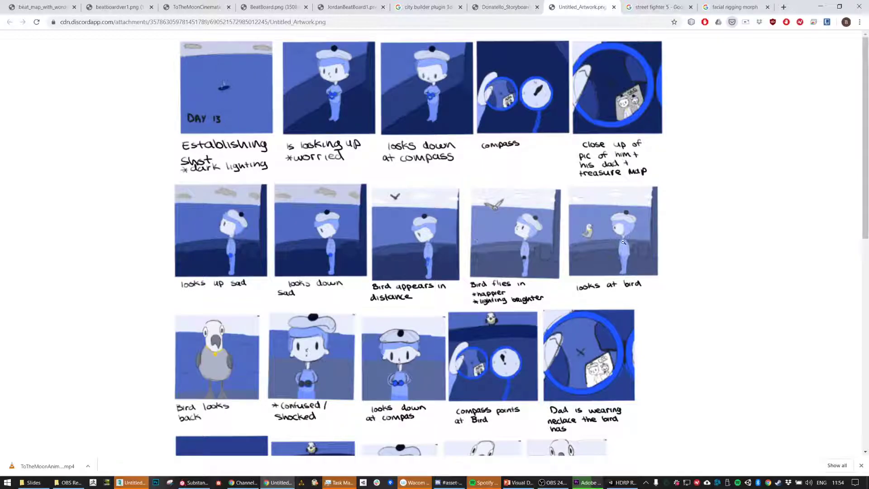
Skim the sailor boy storyboard from the Day 13 establishing shot to the "Happy!" panel, and return to its first row.
{"action": "scroll", "coordinate": [617, 242], "scroll_direction": "down", "scroll_amount": 2}
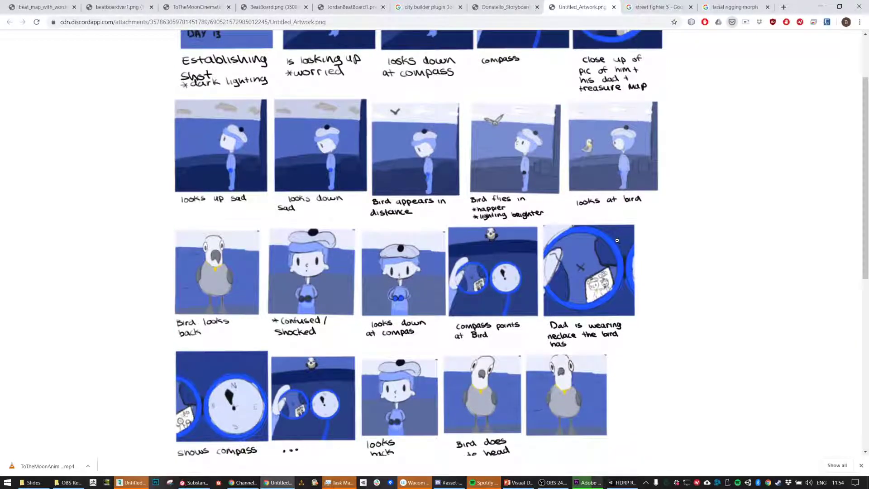
{"action": "scroll", "coordinate": [617, 241], "scroll_direction": "down", "scroll_amount": 4}
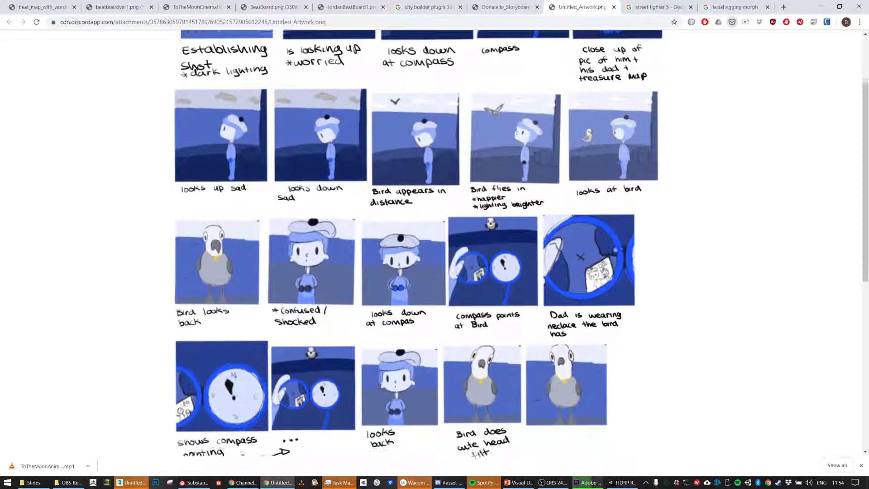
{"action": "scroll", "coordinate": [605, 244], "scroll_direction": "down", "scroll_amount": 3}
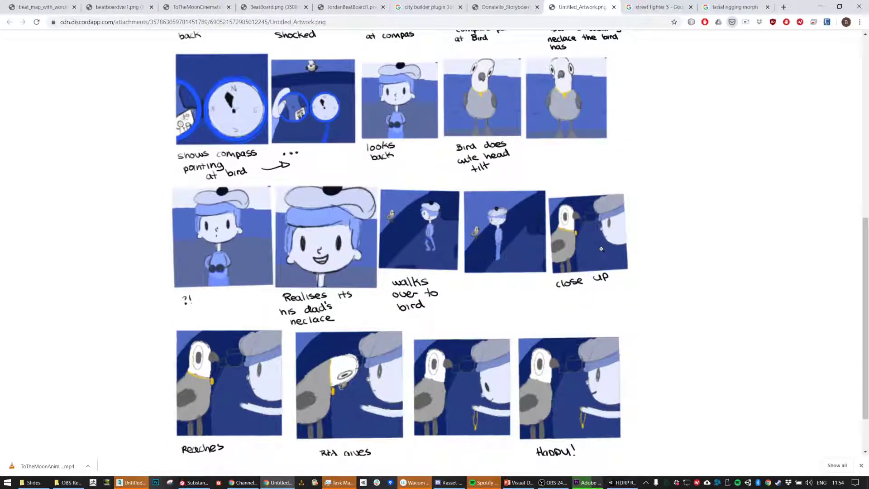
{"action": "scroll", "coordinate": [611, 262], "scroll_direction": "down", "scroll_amount": 2}
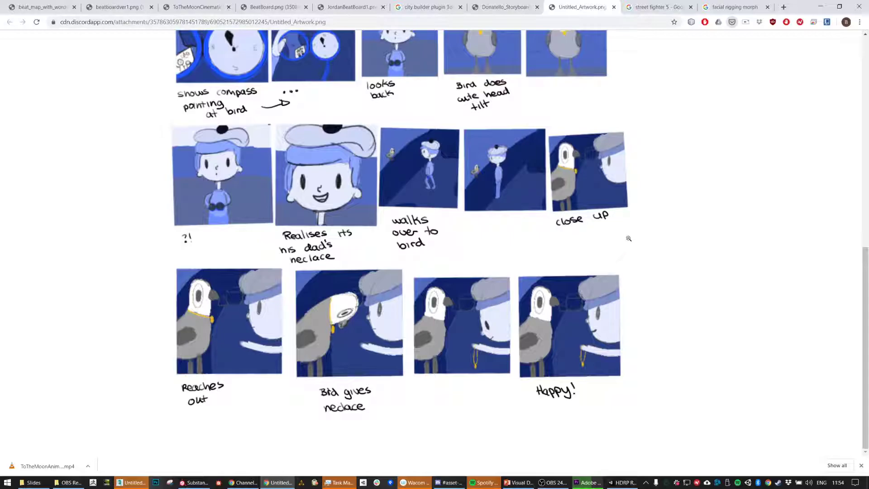
{"action": "scroll", "coordinate": [629, 238], "scroll_direction": "up", "scroll_amount": 9}
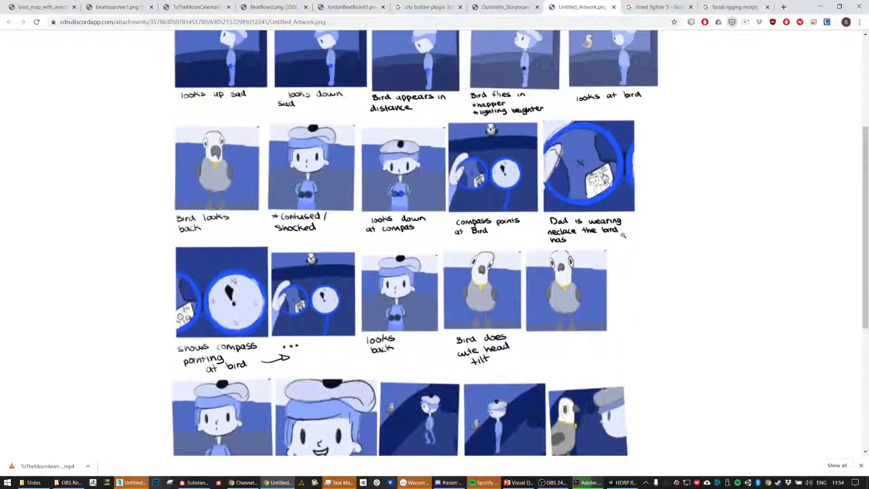
{"action": "scroll", "coordinate": [647, 263], "scroll_direction": "down", "scroll_amount": 5}
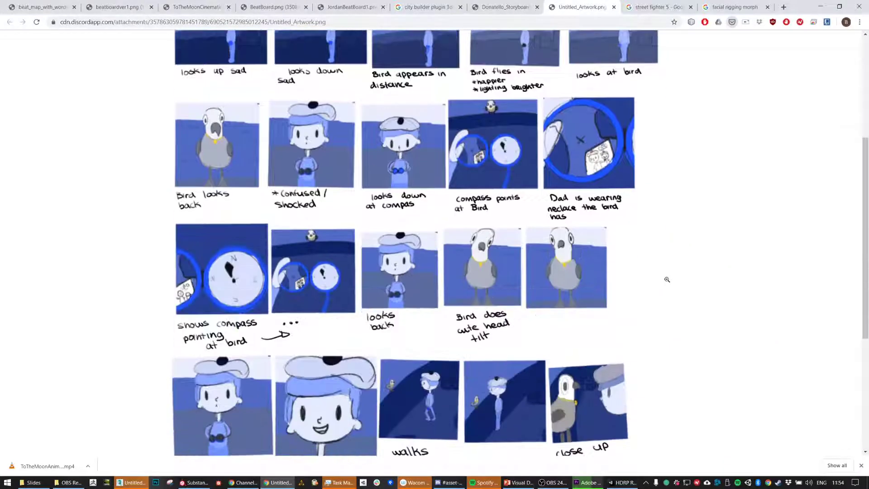
{"action": "scroll", "coordinate": [652, 272], "scroll_direction": "down", "scroll_amount": 5}
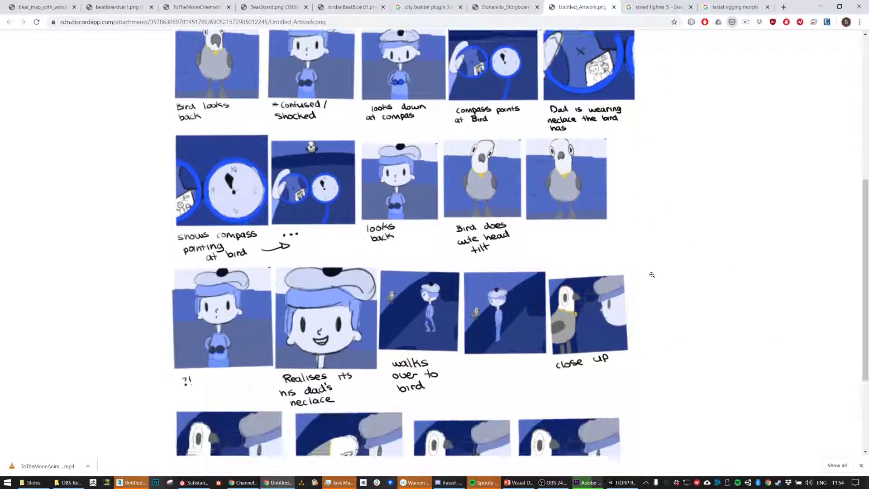
{"action": "scroll", "coordinate": [657, 277], "scroll_direction": "up", "scroll_amount": 4}
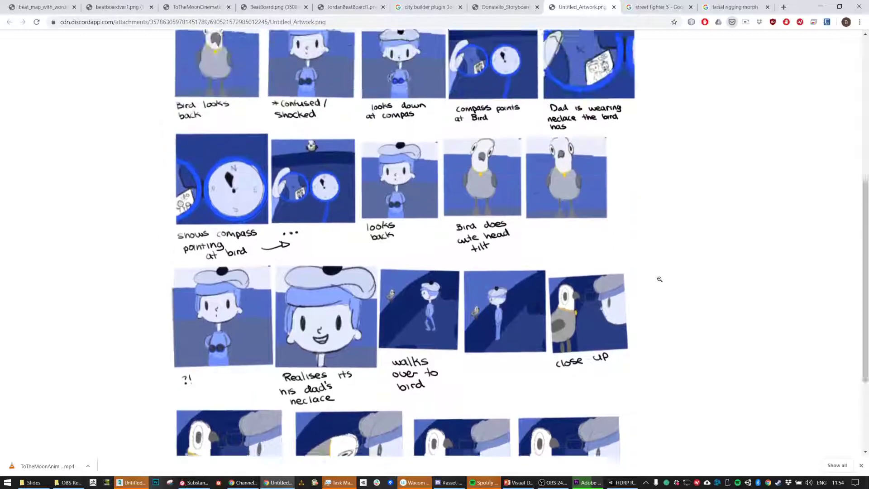
{"action": "scroll", "coordinate": [660, 274], "scroll_direction": "up", "scroll_amount": 6}
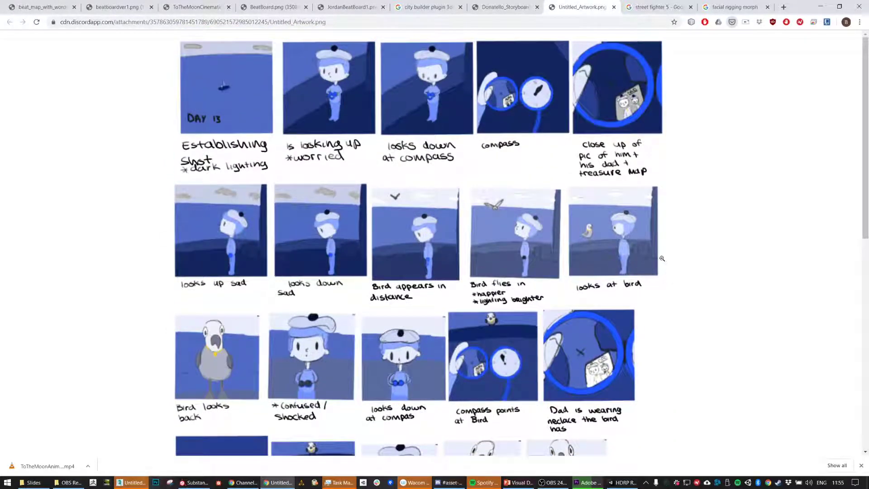
Examine the necklace handover panels and the middle rows where the boy checks his compass and the bird looks back.
{"action": "scroll", "coordinate": [661, 258], "scroll_direction": "down", "scroll_amount": 5}
{"action": "scroll", "coordinate": [541, 238], "scroll_direction": "down", "scroll_amount": 4}
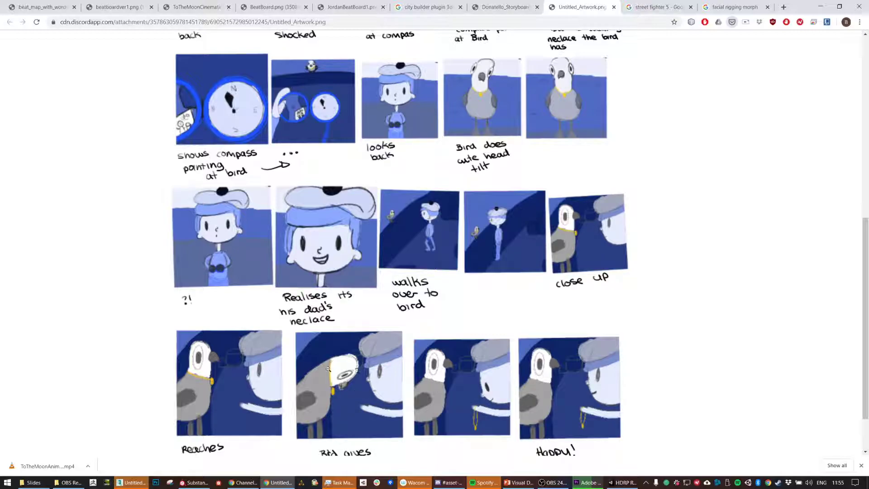
{"action": "scroll", "coordinate": [433, 371], "scroll_direction": "up", "scroll_amount": 8}
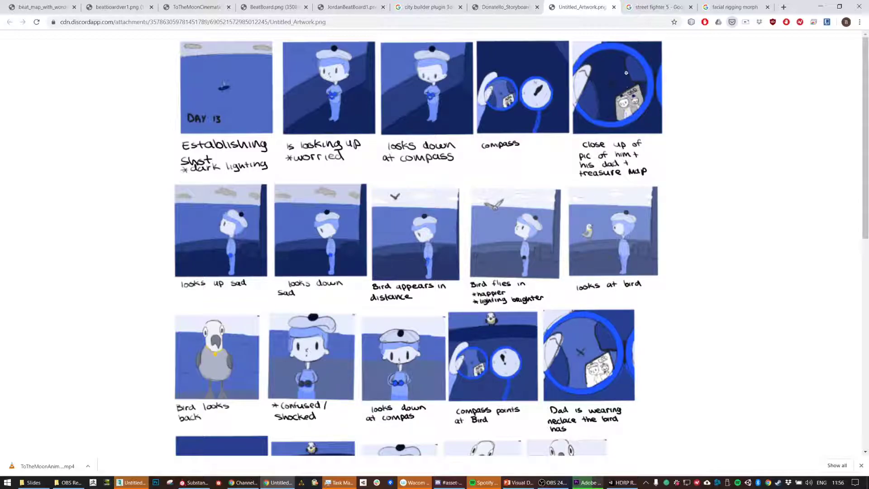
{"action": "scroll", "coordinate": [596, 116], "scroll_direction": "down", "scroll_amount": 2}
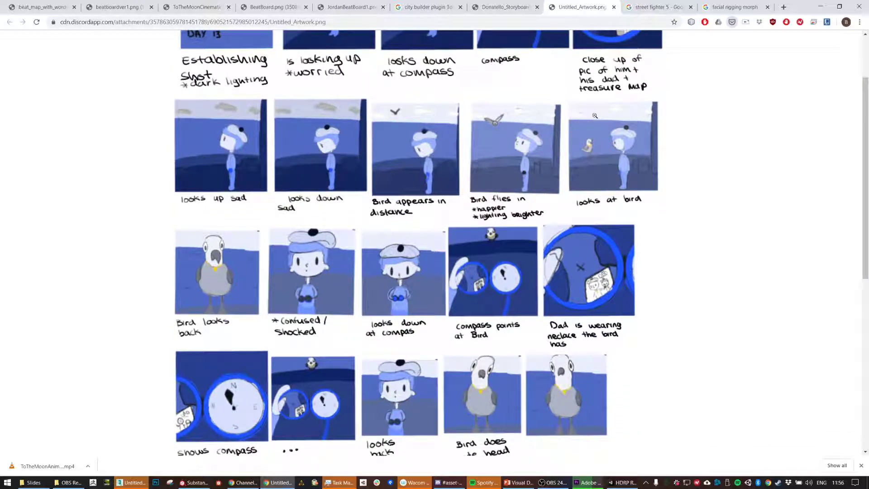
{"action": "scroll", "coordinate": [593, 115], "scroll_direction": "down", "scroll_amount": 2}
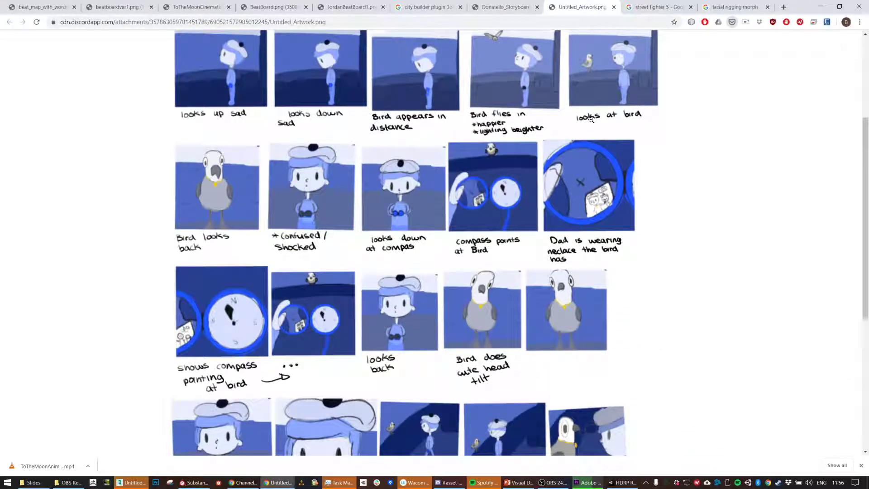
{"action": "scroll", "coordinate": [591, 122], "scroll_direction": "down", "scroll_amount": 1}
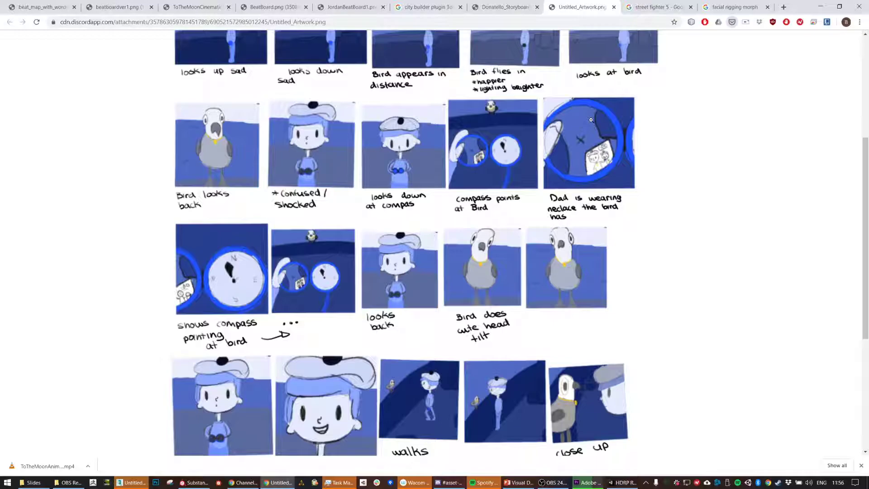
{"action": "scroll", "coordinate": [591, 120], "scroll_direction": "down", "scroll_amount": 3}
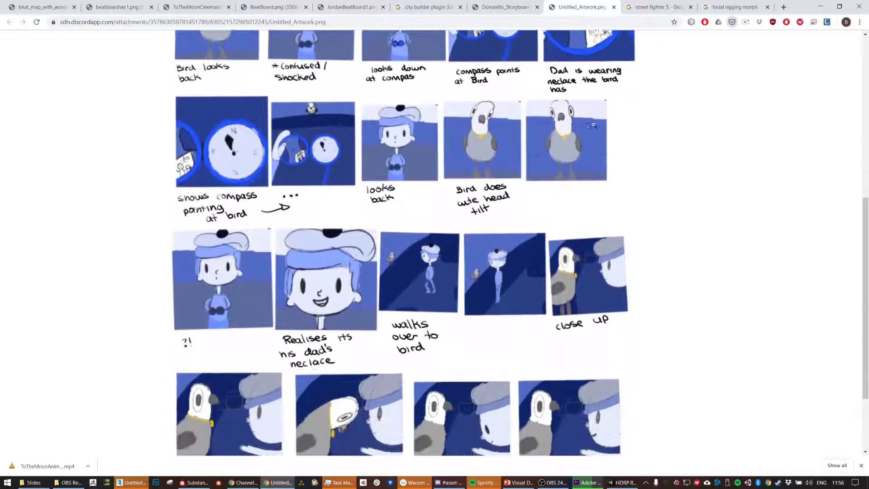
{"action": "scroll", "coordinate": [597, 117], "scroll_direction": "up", "scroll_amount": 3}
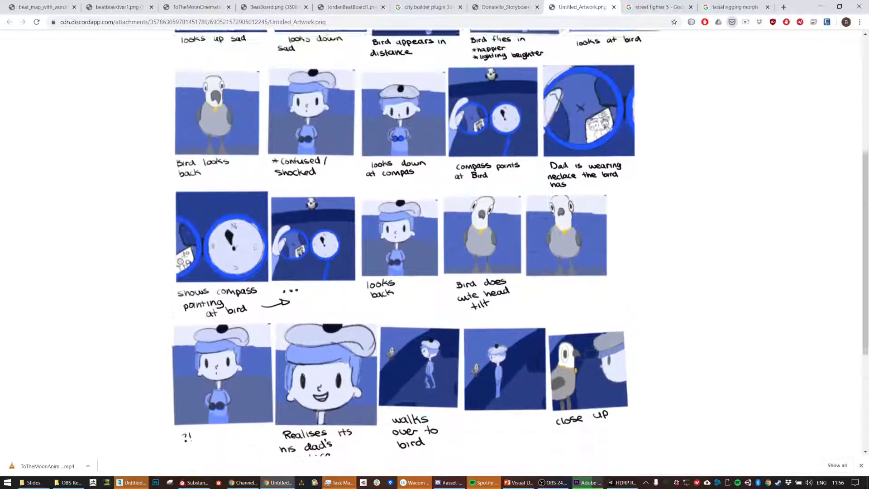
{"action": "scroll", "coordinate": [606, 115], "scroll_direction": "down", "scroll_amount": 2}
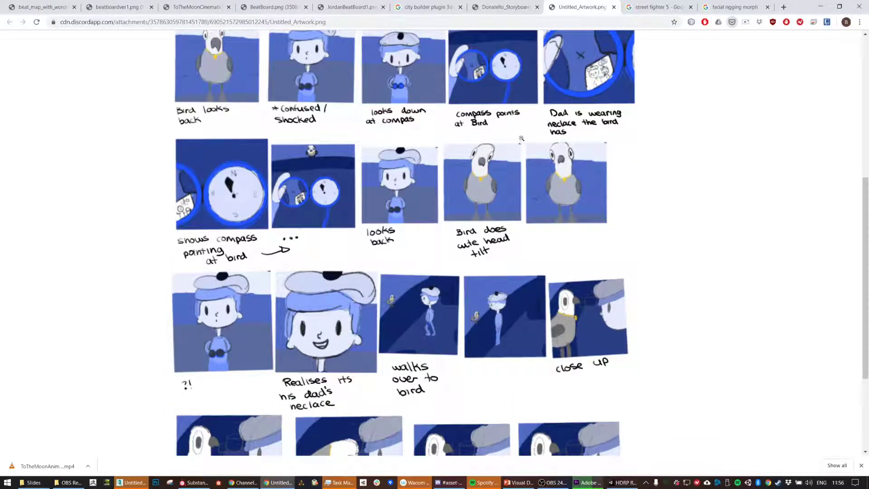
{"action": "scroll", "coordinate": [277, 181], "scroll_direction": "up", "scroll_amount": 7}
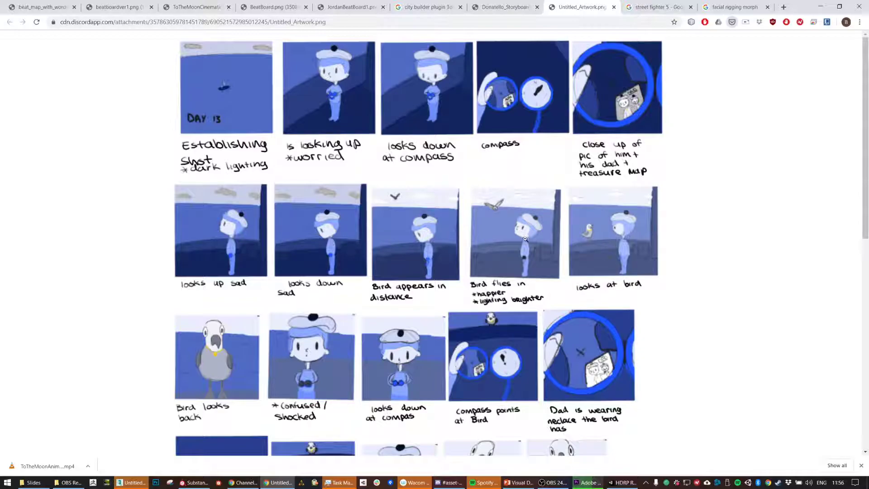
Compare the storyboard's opening rows with its closing rows, from "Realises its his dad's neclace" to the bird giving the necklace.
{"action": "scroll", "coordinate": [526, 240], "scroll_direction": "down", "scroll_amount": 1}
{"action": "scroll", "coordinate": [529, 236], "scroll_direction": "down", "scroll_amount": 5}
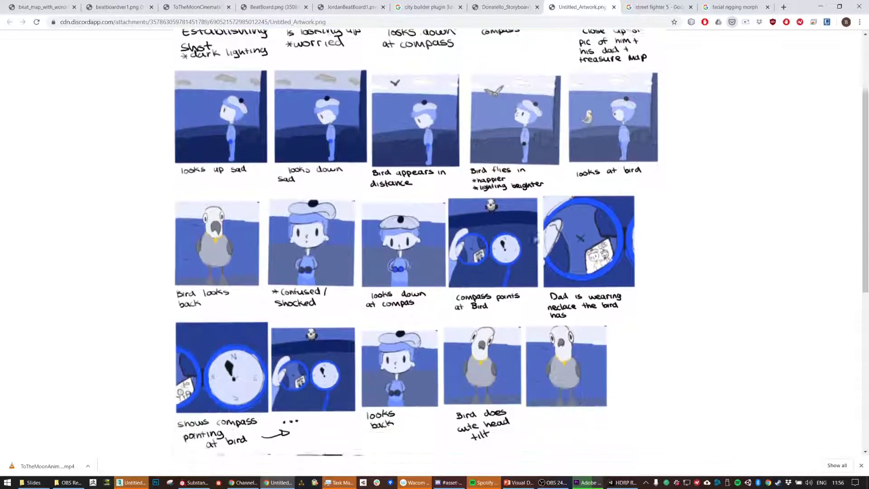
{"action": "scroll", "coordinate": [414, 325], "scroll_direction": "down", "scroll_amount": 3}
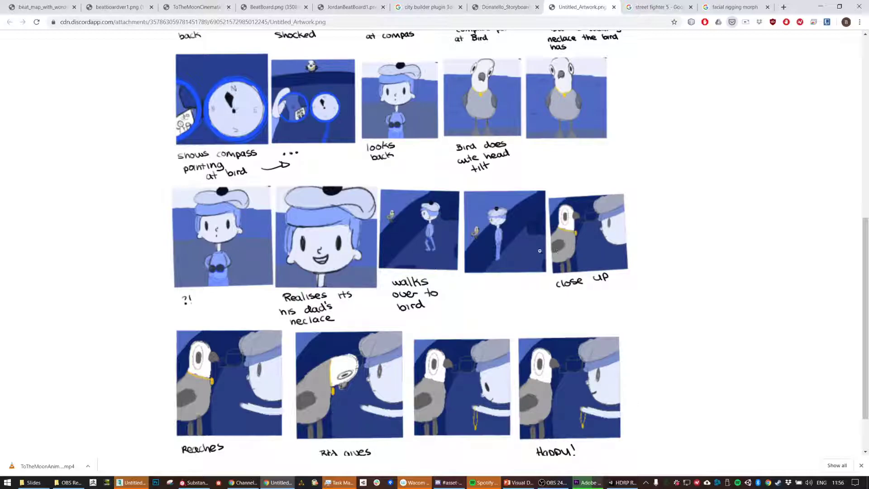
{"action": "scroll", "coordinate": [429, 237], "scroll_direction": "up", "scroll_amount": 8}
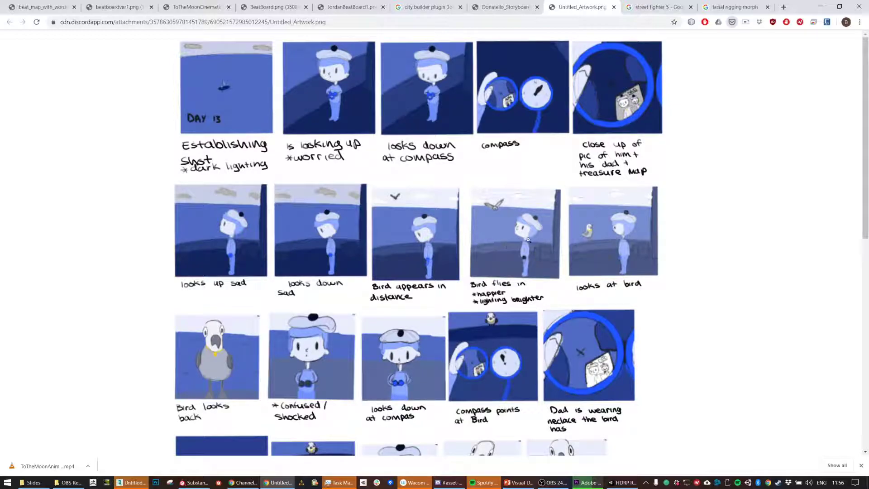
{"action": "scroll", "coordinate": [528, 240], "scroll_direction": "down", "scroll_amount": 6}
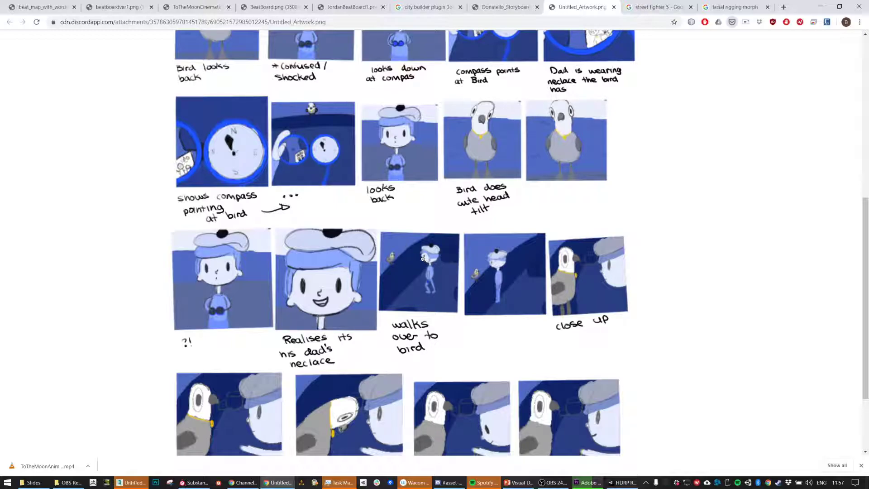
{"action": "scroll", "coordinate": [423, 259], "scroll_direction": "down", "scroll_amount": 2}
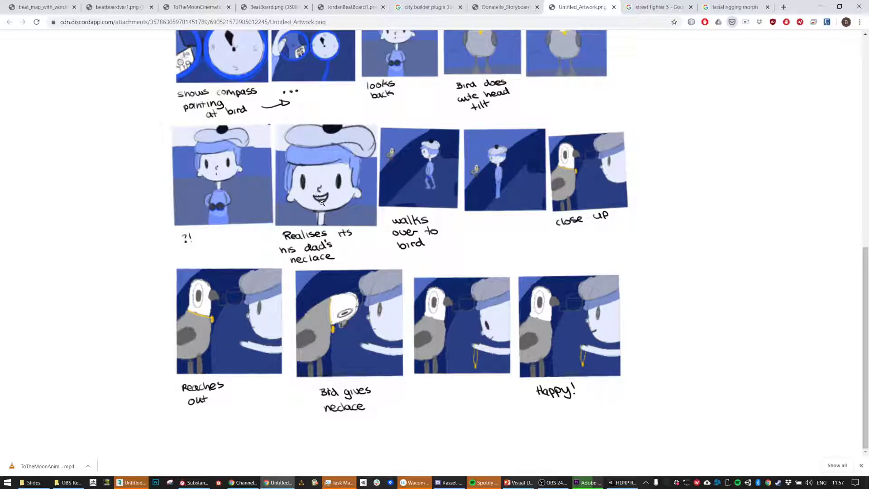
{"action": "scroll", "coordinate": [616, 210], "scroll_direction": "up", "scroll_amount": 3}
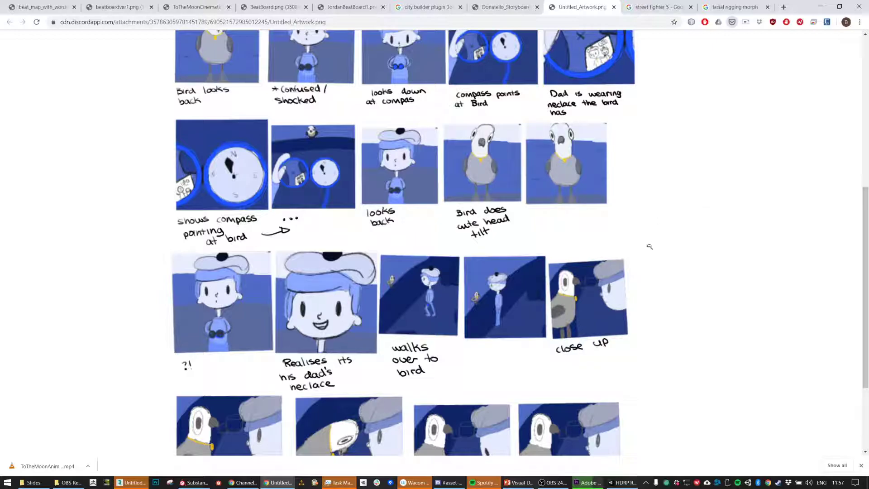
{"action": "scroll", "coordinate": [632, 270], "scroll_direction": "down", "scroll_amount": 3}
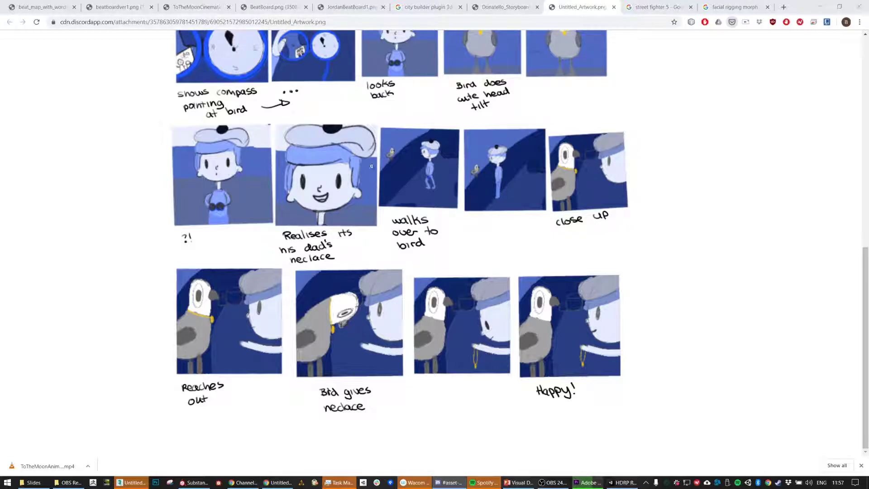
View the 3D model of the beret-wearing boy in Capture.PNG, and return past the Donatello storyboard to the boy's middle storyboard rows.
{"action": "left_click", "coordinate": [672, 1]}
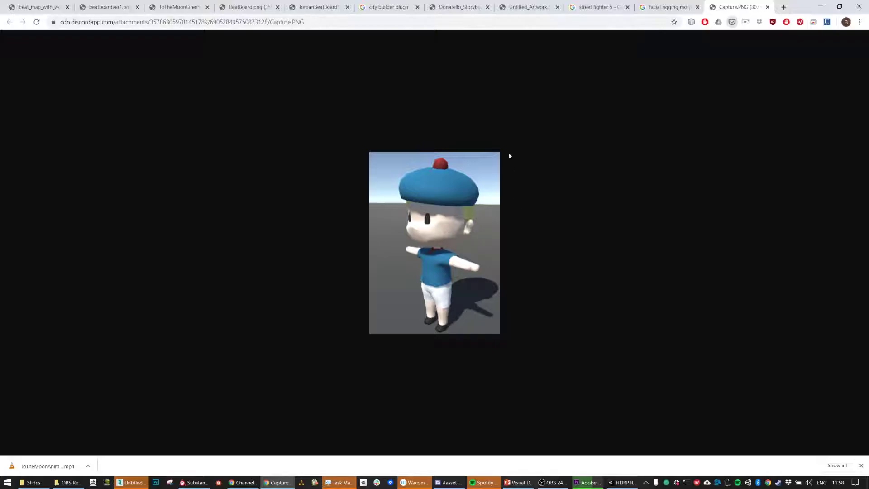
{"action": "left_click", "coordinate": [452, 6]}
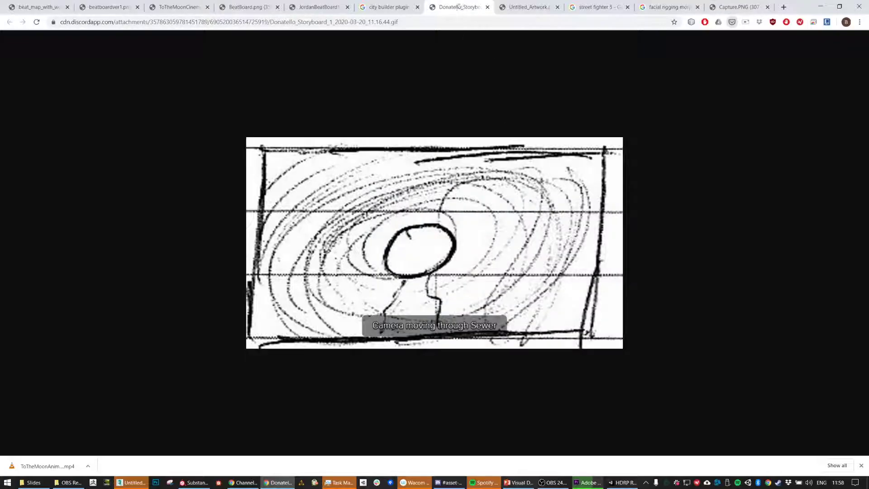
{"action": "left_click", "coordinate": [522, 6]}
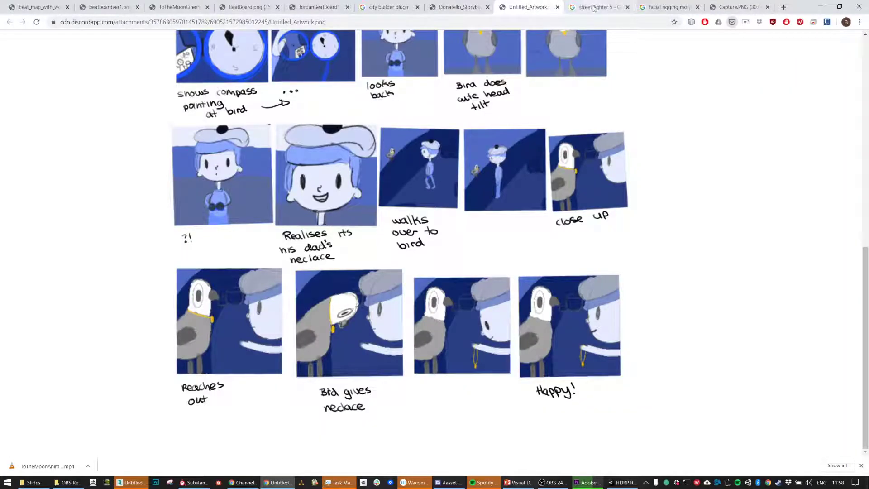
{"action": "scroll", "coordinate": [646, 59], "scroll_direction": "up", "scroll_amount": 4}
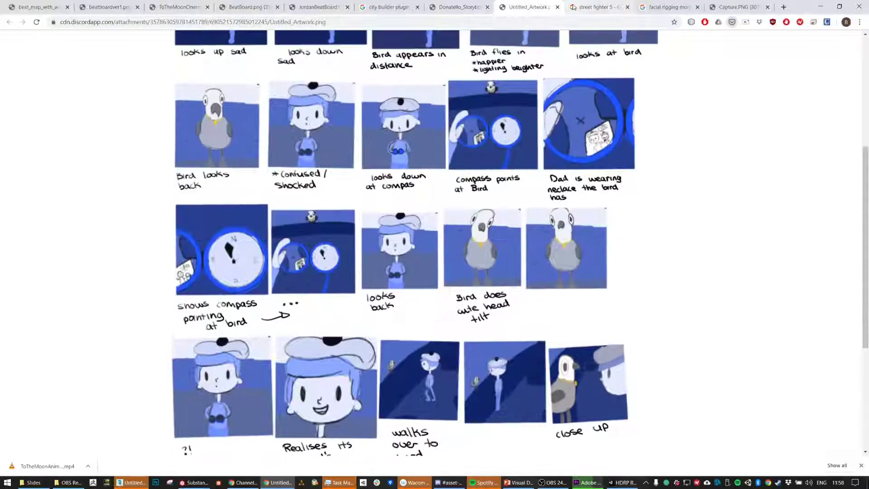
Skim the open reference images, including the Cyberpunk Bar Fight board, and study the sewer and rooftop chase sketches in Beat_board.png.
{"action": "left_click", "coordinate": [587, 5]}
{"action": "left_click", "coordinate": [527, 6]}
{"action": "left_click", "coordinate": [669, 6]}
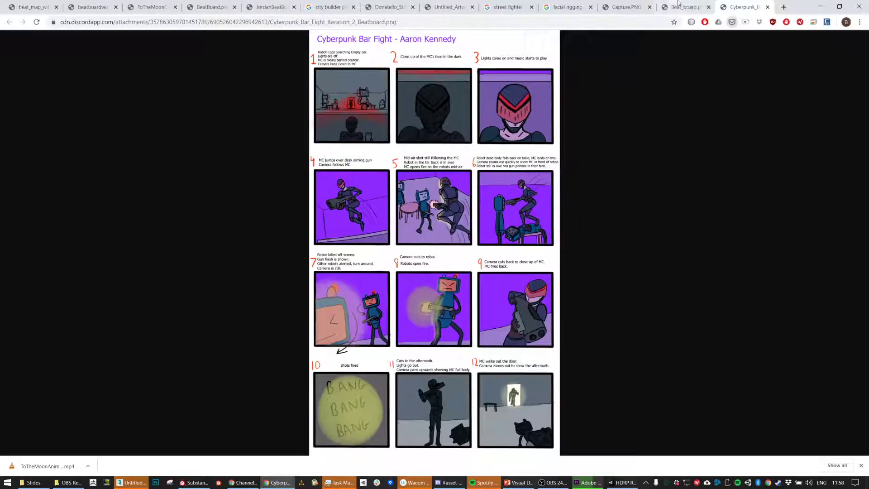
{"action": "left_click", "coordinate": [686, 6]}
{"action": "left_click", "coordinate": [627, 7]}
{"action": "left_click", "coordinate": [684, 7]}
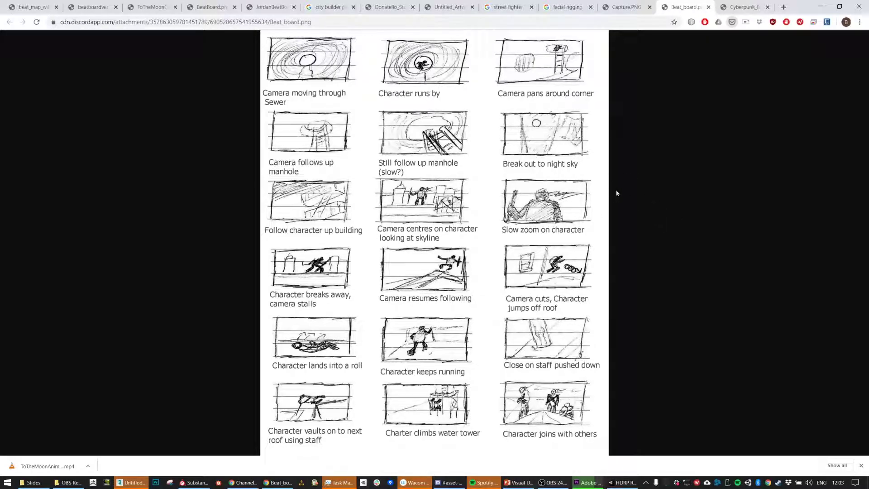
Display the Cyberpunk Bar Fight beat board at full size and read from panel 1 down to panel 9.
{"action": "left_click", "coordinate": [735, 8]}
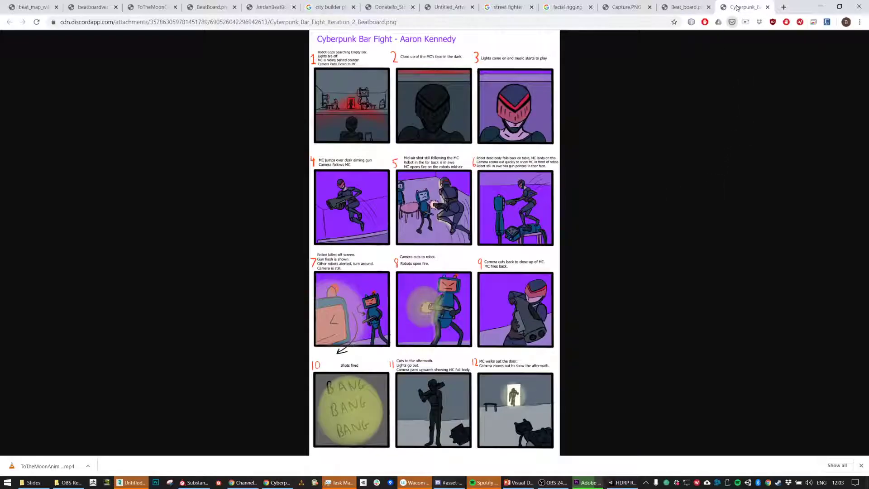
{"action": "left_click", "coordinate": [334, 65]}
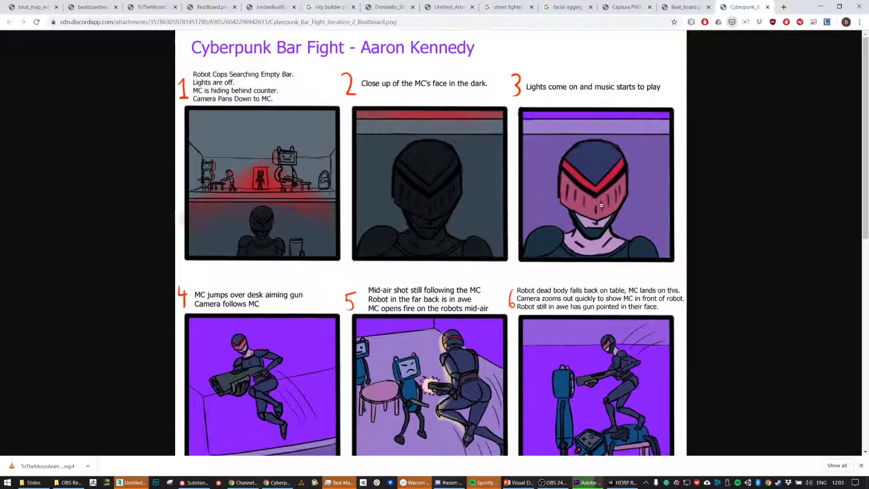
{"action": "scroll", "coordinate": [602, 203], "scroll_direction": "down", "scroll_amount": 2}
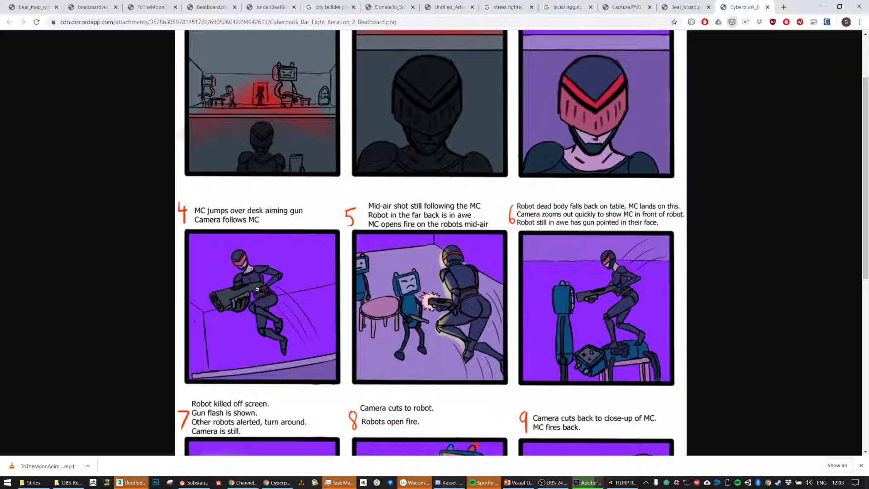
{"action": "scroll", "coordinate": [258, 290], "scroll_direction": "down", "scroll_amount": 1}
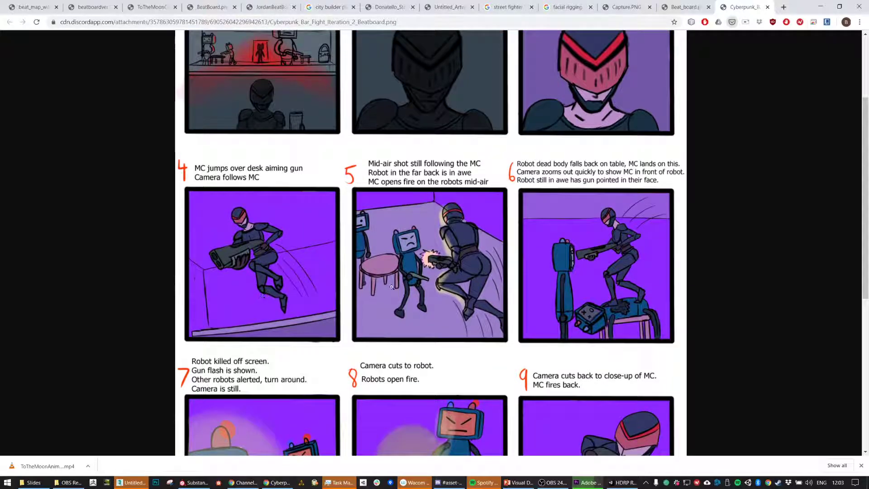
{"action": "scroll", "coordinate": [439, 282], "scroll_direction": "down", "scroll_amount": 1}
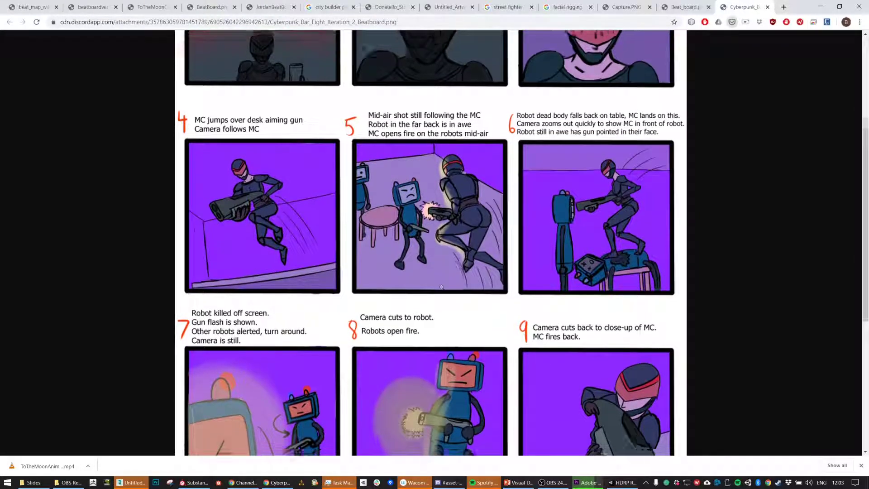
{"action": "scroll", "coordinate": [441, 287], "scroll_direction": "down", "scroll_amount": 1}
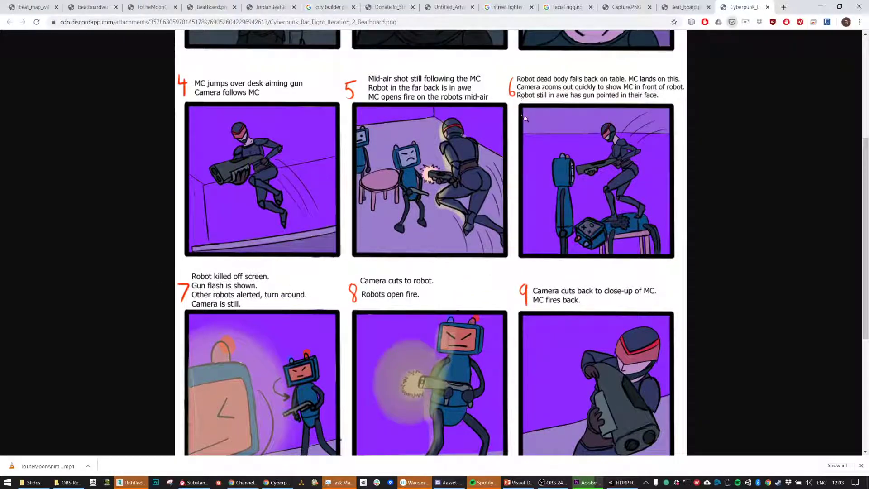
Revisit the opening bar panels of the cyberpunk board and follow the sequence through to panel 12.
{"action": "scroll", "coordinate": [242, 123], "scroll_direction": "up", "scroll_amount": 4}
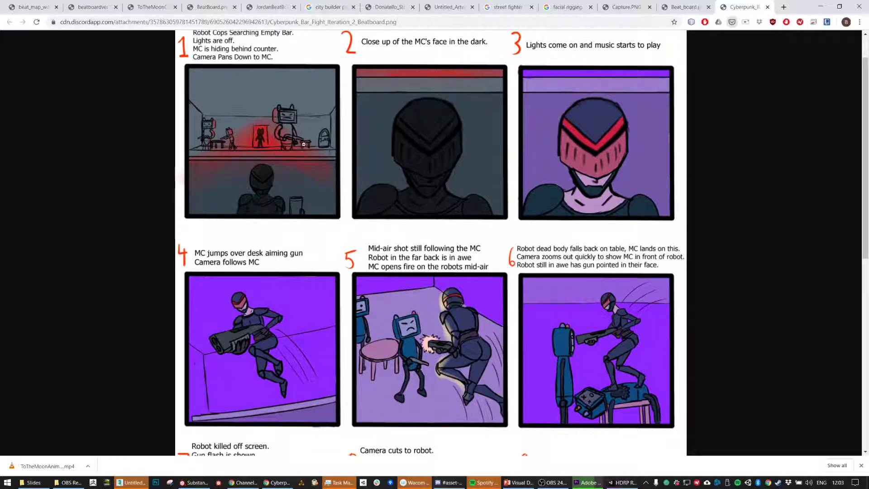
{"action": "scroll", "coordinate": [294, 134], "scroll_direction": "up", "scroll_amount": 1}
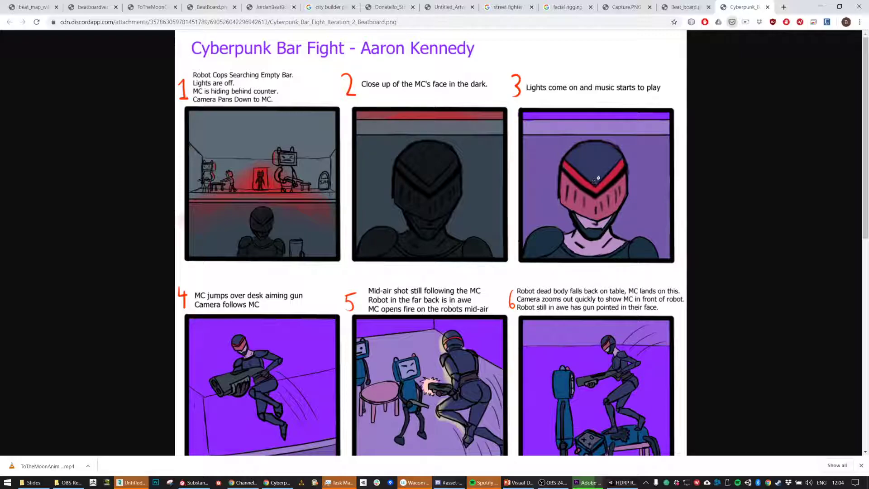
{"action": "scroll", "coordinate": [612, 206], "scroll_direction": "down", "scroll_amount": 1}
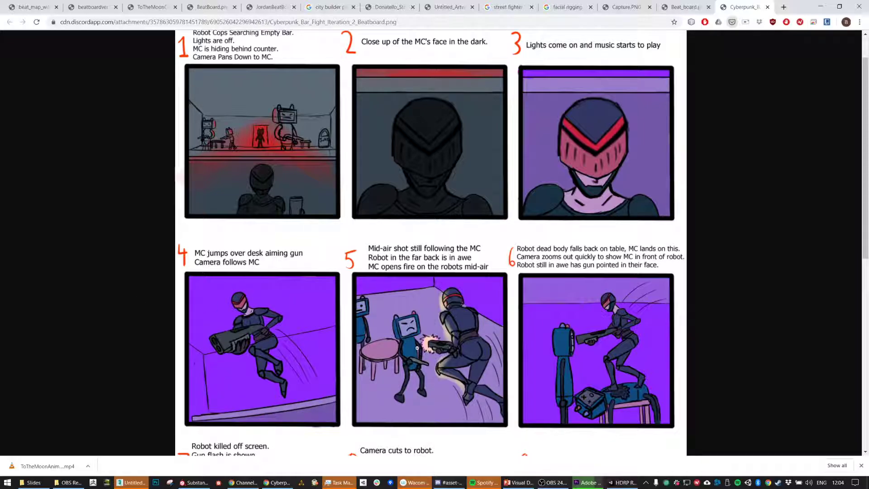
{"action": "scroll", "coordinate": [403, 313], "scroll_direction": "down", "scroll_amount": 4}
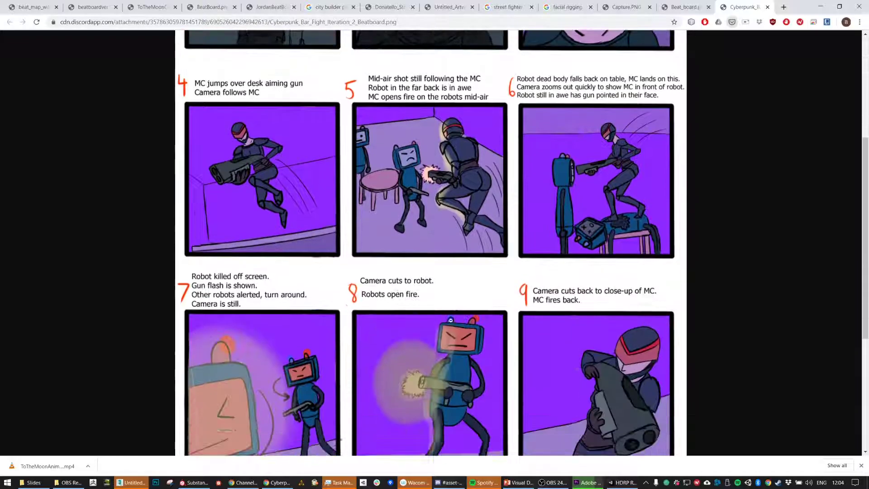
{"action": "scroll", "coordinate": [617, 360], "scroll_direction": "down", "scroll_amount": 2}
{"action": "scroll", "coordinate": [616, 362], "scroll_direction": "down", "scroll_amount": 3}
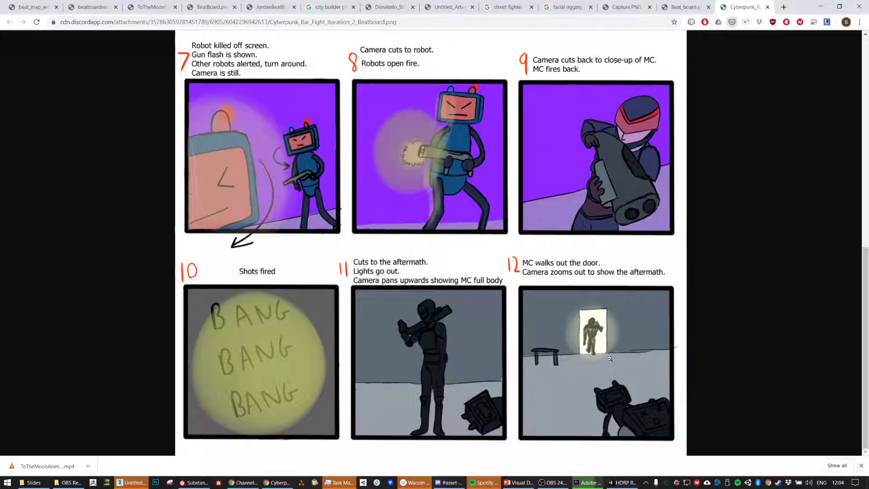
Re-examine the cyberpunk board's middle panels, from the MC's jump over the desk to the close-up of MC firing back.
{"action": "scroll", "coordinate": [589, 317], "scroll_direction": "up", "scroll_amount": 3}
{"action": "scroll", "coordinate": [514, 135], "scroll_direction": "up", "scroll_amount": 3}
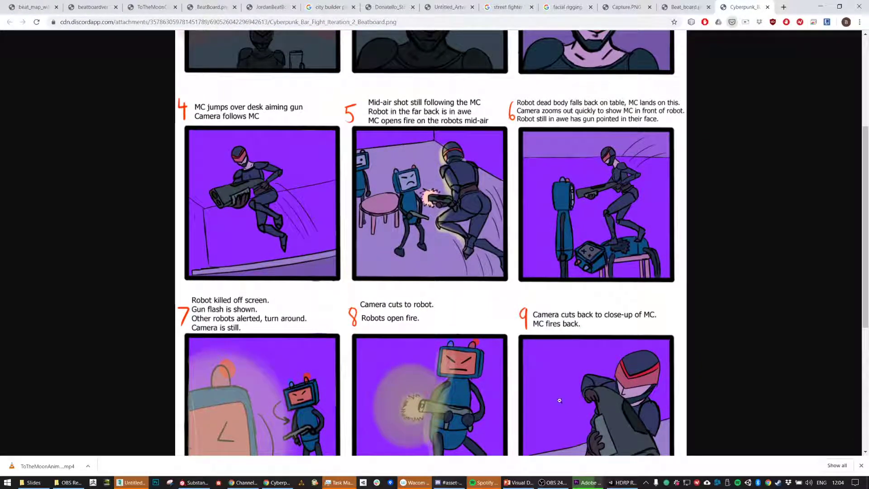
{"action": "scroll", "coordinate": [557, 396], "scroll_direction": "down", "scroll_amount": 3}
{"action": "scroll", "coordinate": [538, 398], "scroll_direction": "up", "scroll_amount": 2}
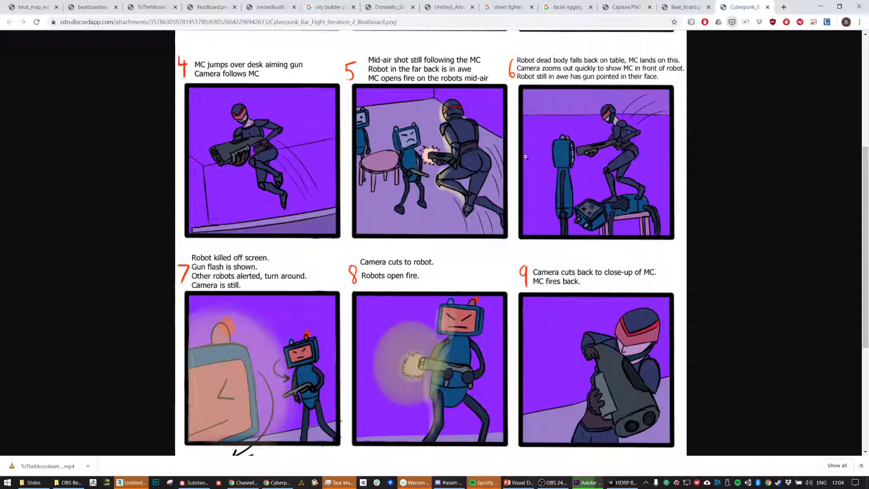
{"action": "scroll", "coordinate": [730, 276], "scroll_direction": "up", "scroll_amount": 1}
{"action": "scroll", "coordinate": [730, 275], "scroll_direction": "up", "scroll_amount": 2}
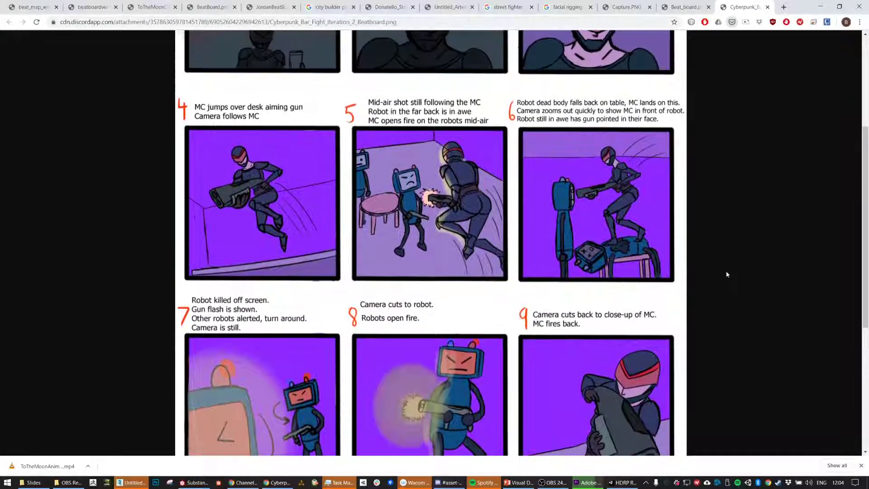
{"action": "scroll", "coordinate": [438, 225], "scroll_direction": "up", "scroll_amount": 1}
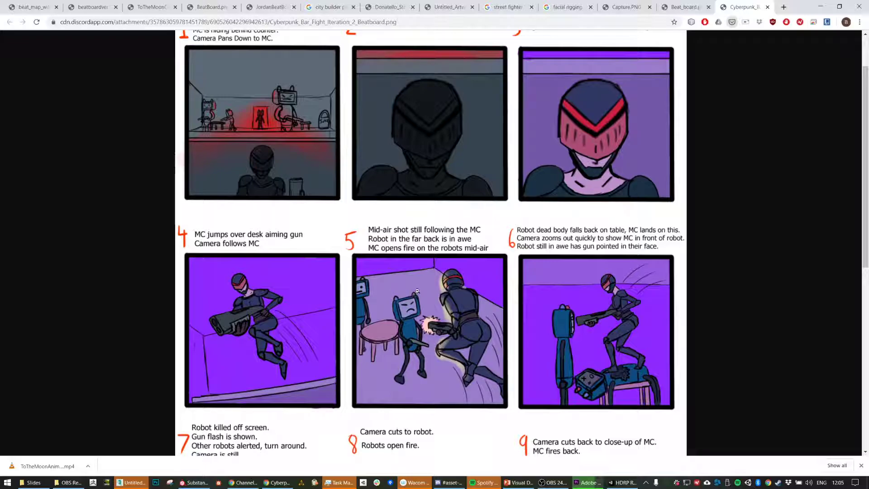
Examine the aftermath panels 10 to 12, compare them with the opening rows, and return to the robot shootout panels.
{"action": "scroll", "coordinate": [763, 174], "scroll_direction": "down", "scroll_amount": 6}
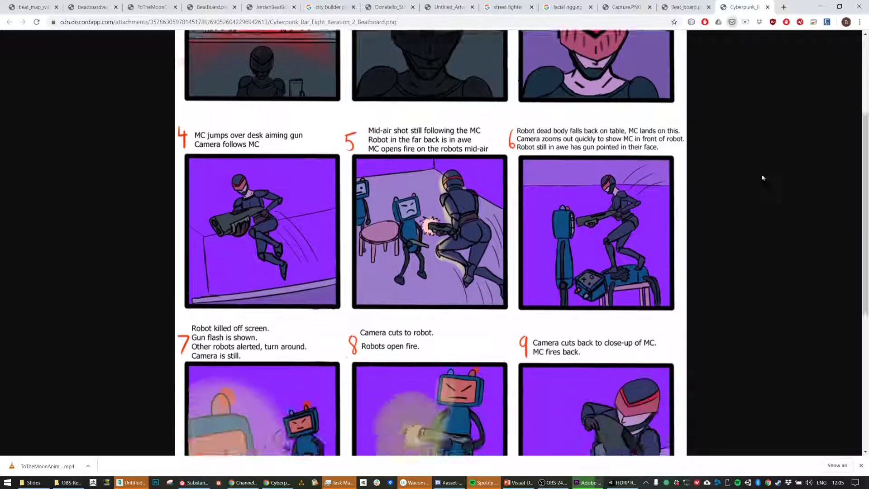
{"action": "scroll", "coordinate": [765, 172], "scroll_direction": "down", "scroll_amount": 2}
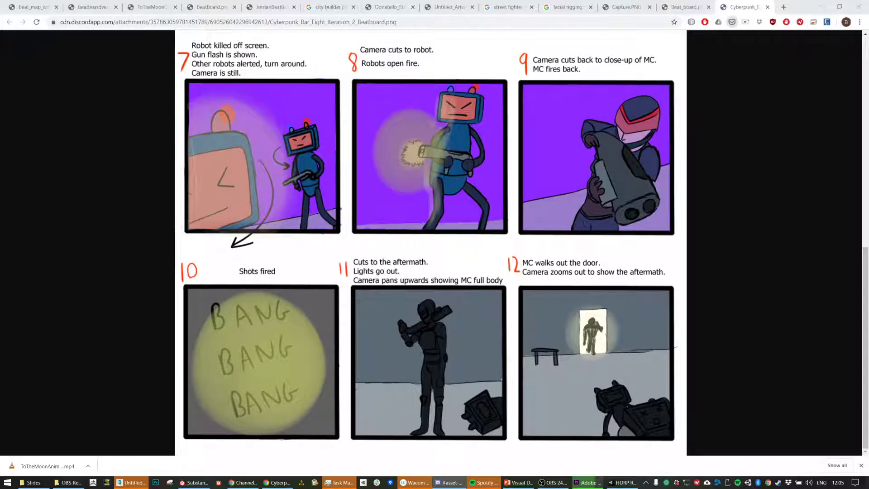
{"action": "left_click", "coordinate": [749, 166]}
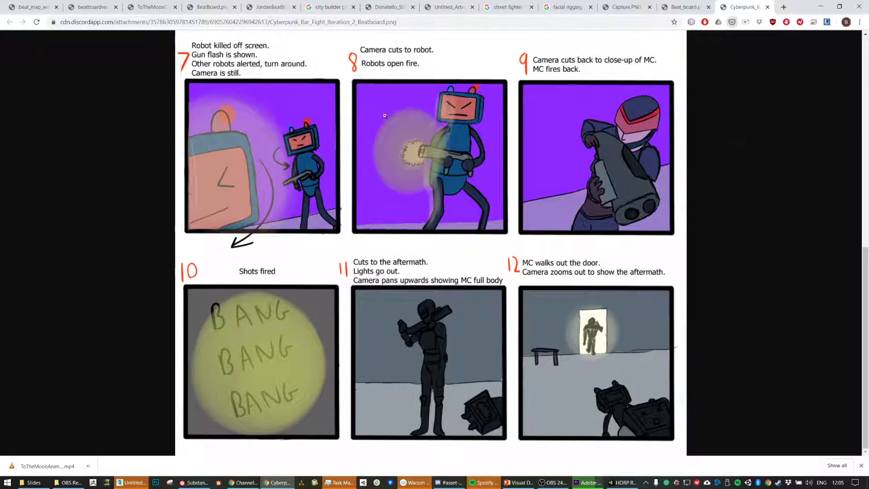
{"action": "scroll", "coordinate": [384, 113], "scroll_direction": "up", "scroll_amount": 5}
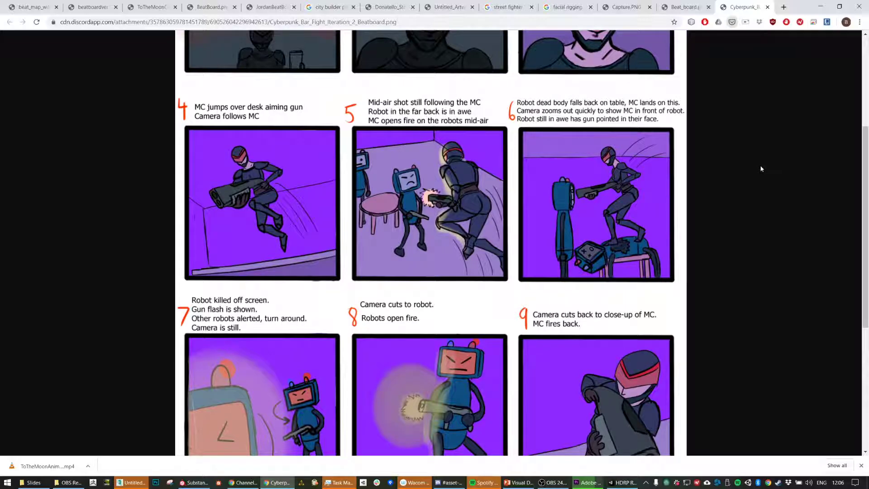
{"action": "scroll", "coordinate": [500, 166], "scroll_direction": "up", "scroll_amount": 3}
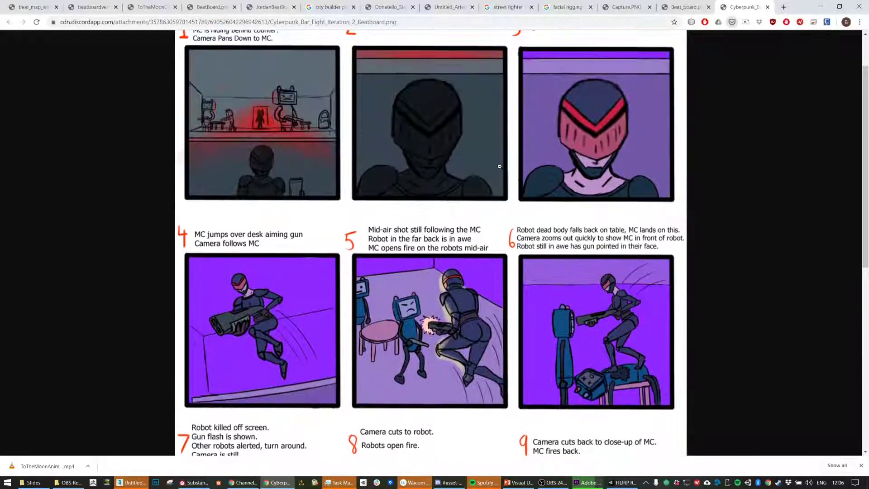
{"action": "scroll", "coordinate": [500, 166], "scroll_direction": "down", "scroll_amount": 5}
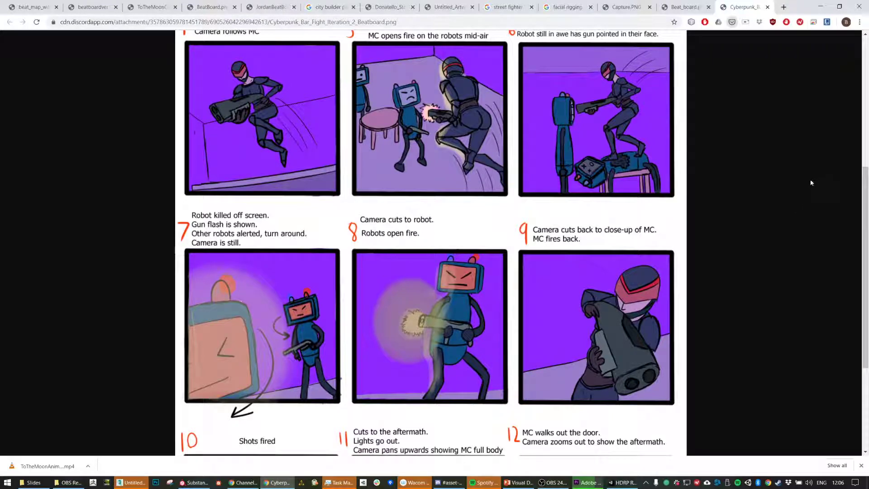
Switch to the Unity HDRP project, move the Project Settings window off the viewport, and view the cyberpunk street in the Scene view.
{"action": "left_click", "coordinate": [620, 482]}
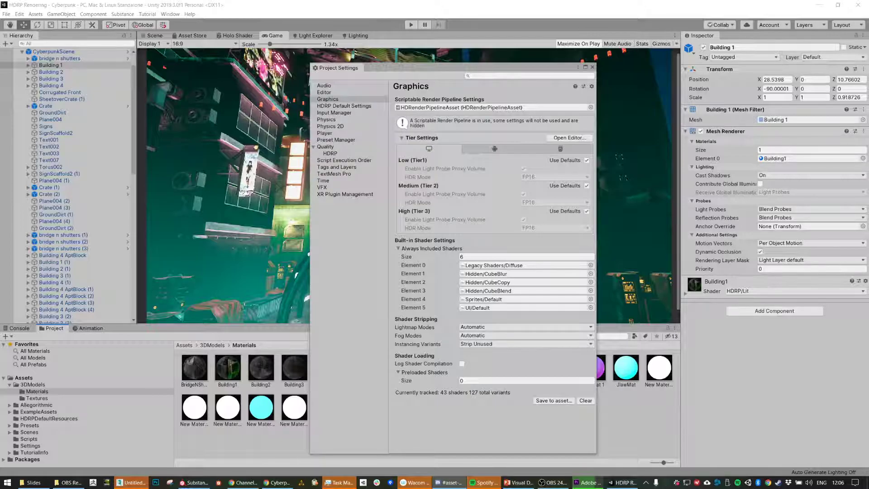
{"action": "left_click", "coordinate": [553, 482]}
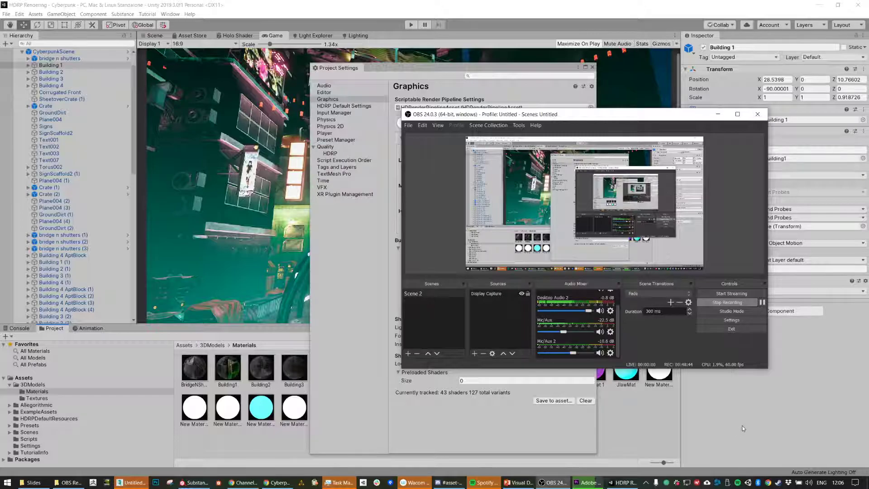
{"action": "left_click", "coordinate": [481, 63]}
{"action": "left_click_drag", "start_coordinate": [374, 69], "coordinate": [688, 110]}
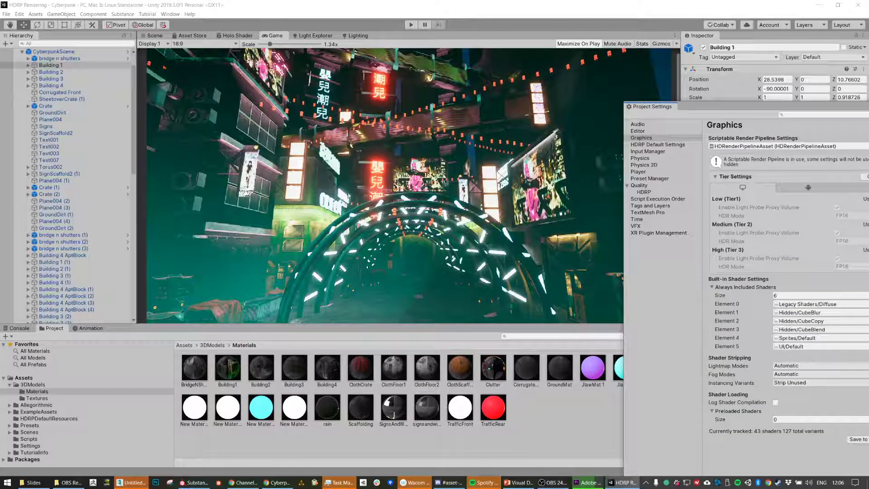
{"action": "left_click_drag", "start_coordinate": [426, 145], "coordinate": [418, 155], "text": "alt"}
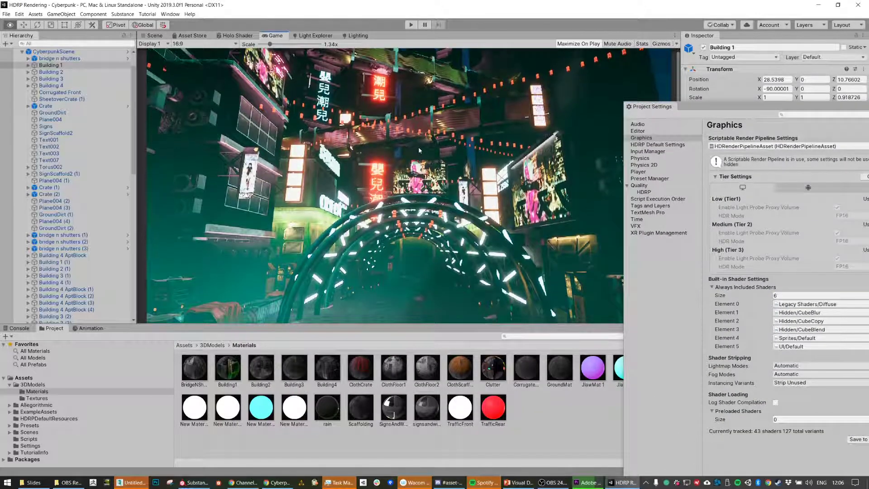
{"action": "left_click", "coordinate": [153, 36]}
{"action": "left_click_drag", "start_coordinate": [445, 148], "coordinate": [441, 162], "text": "alt"}
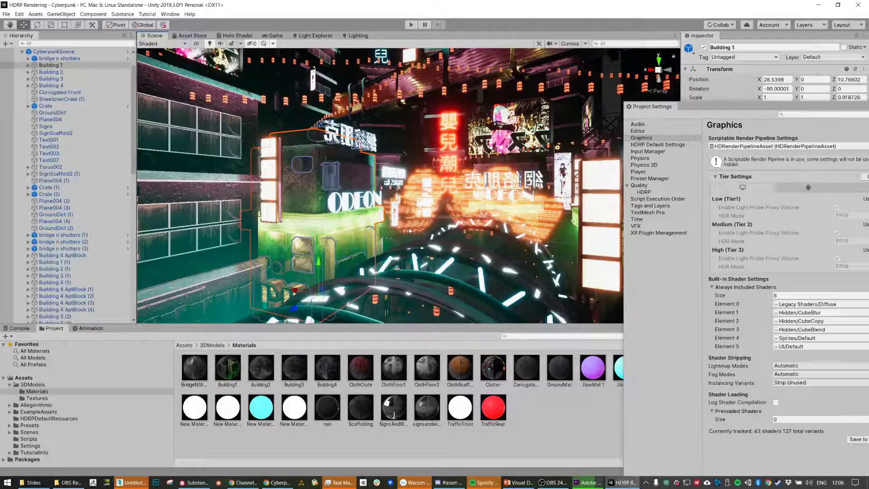
Switch back to Chrome and open github.com in a new tab.
{"action": "left_click", "coordinate": [277, 483]}
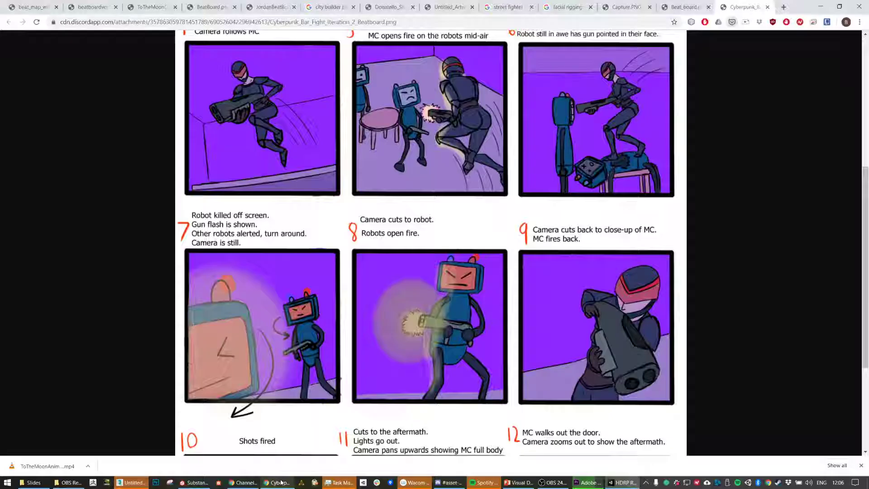
{"action": "left_click", "coordinate": [783, 7]}
{"action": "type", "text": "github"}
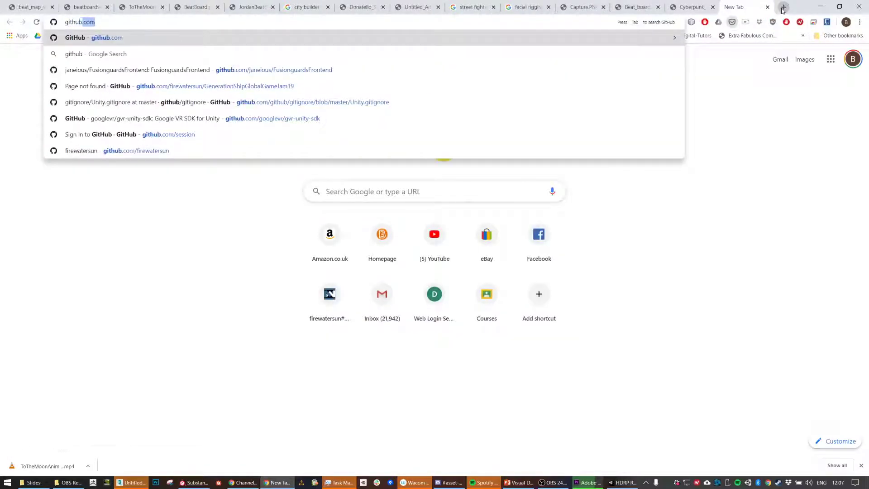
{"action": "key", "text": "Return"}
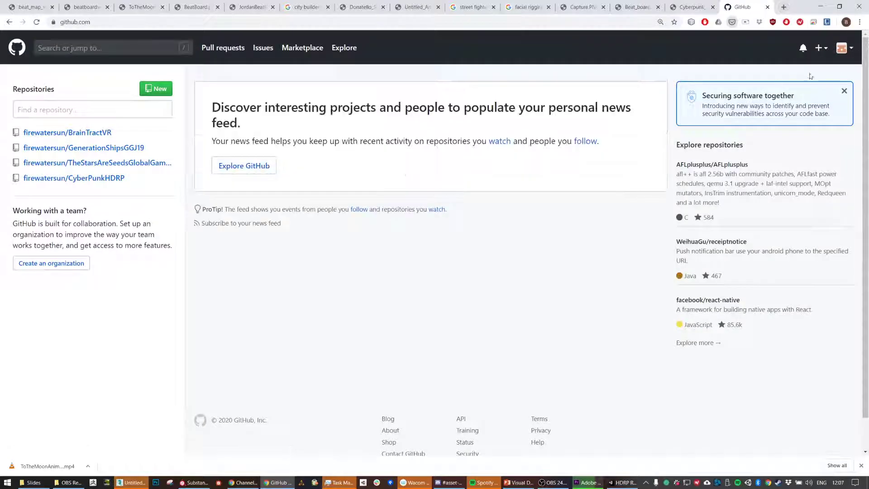
Open the CyberPunkHDRP repository and select its web address for sharing.
{"action": "left_click", "coordinate": [849, 49]}
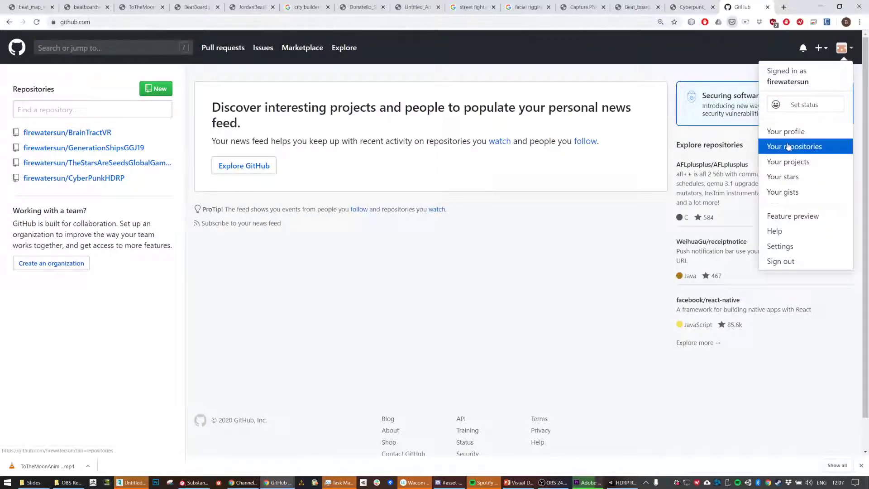
{"action": "left_click", "coordinate": [74, 182]}
{"action": "left_click", "coordinate": [74, 179]}
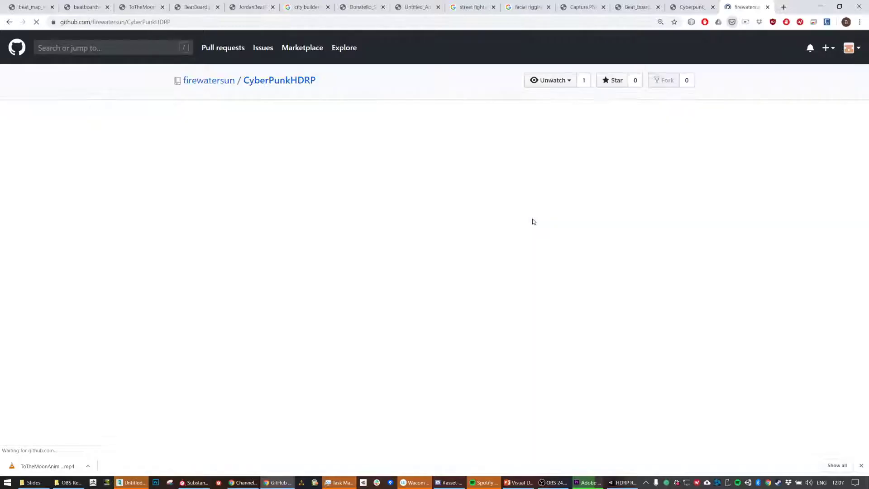
{"action": "left_click", "coordinate": [179, 22]}
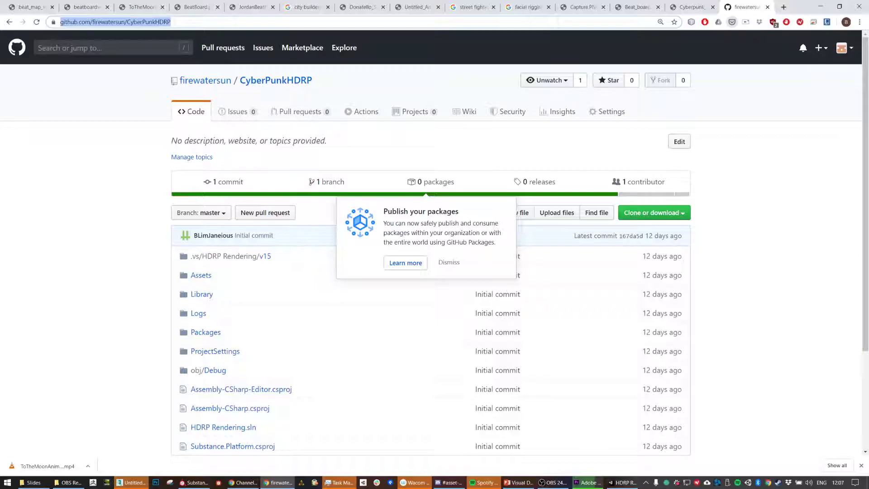
{"action": "key", "text": "alt+Tab"}
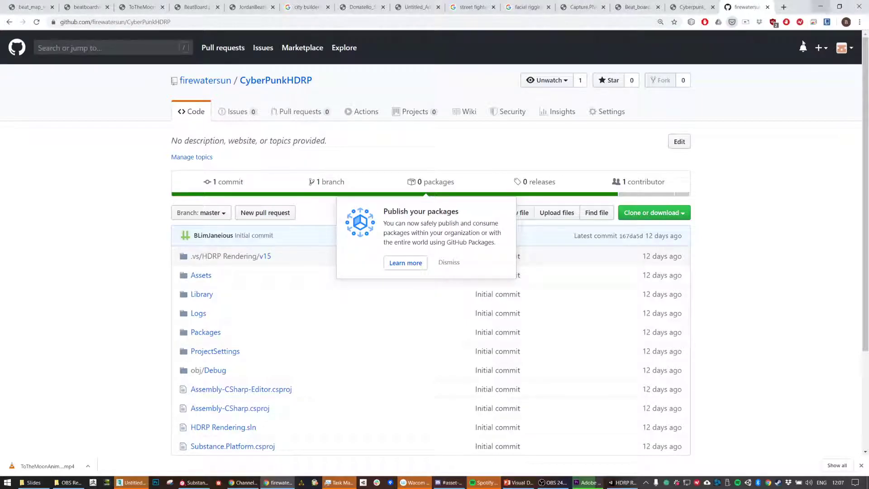
Switch back to Unity, view the cyberpunk street from farther back, and bring the Project Settings window fully on screen.
{"action": "left_click", "coordinate": [820, 3]}
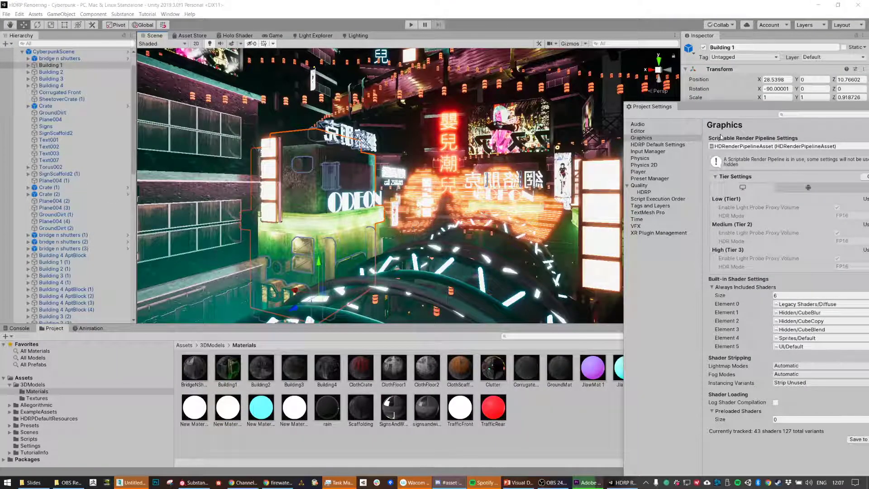
{"action": "left_click", "coordinate": [701, 107]}
{"action": "middle_click_drag", "start_coordinate": [317, 267], "coordinate": [398, 189]}
{"action": "scroll", "coordinate": [401, 190], "scroll_direction": "down", "scroll_amount": 5}
{"action": "right_click_drag", "start_coordinate": [403, 192], "coordinate": [507, 142]}
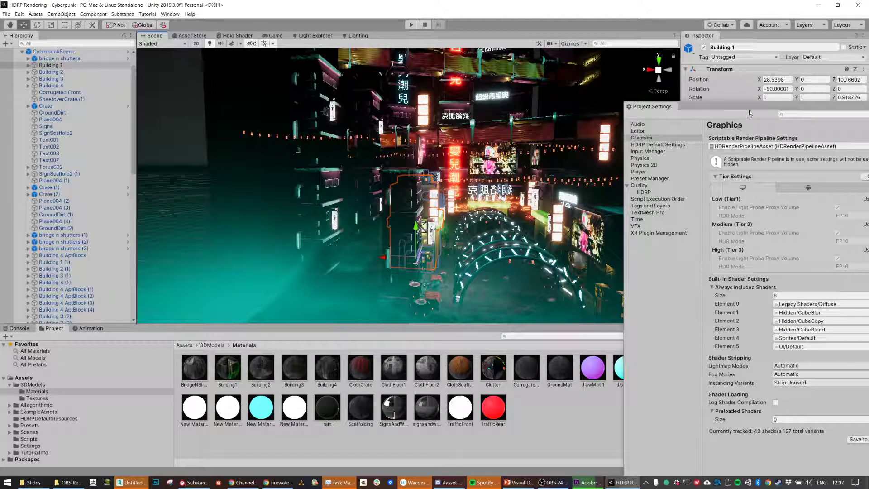
{"action": "left_click_drag", "start_coordinate": [750, 108], "coordinate": [319, 85]}
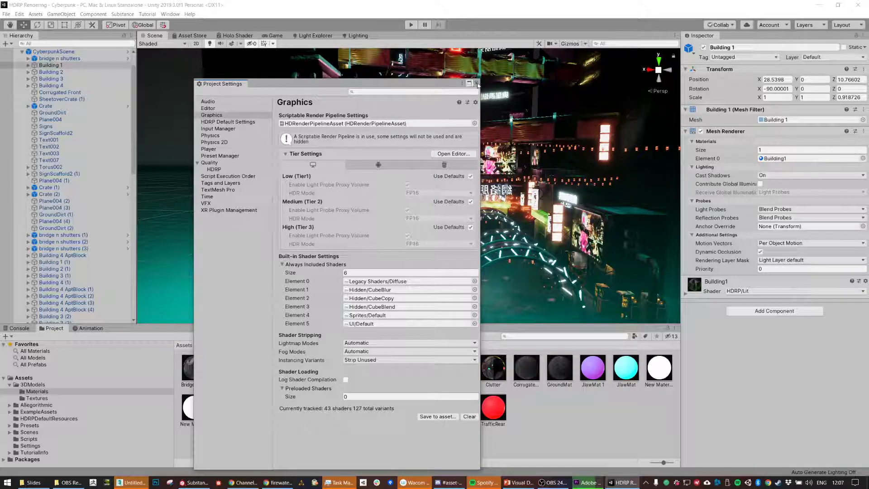
Look up the High Definition Render Pipeline Asset option among the rendering assets that can be created in the Materials folder.
{"action": "left_click", "coordinate": [570, 424]}
{"action": "right_click", "coordinate": [569, 422]}
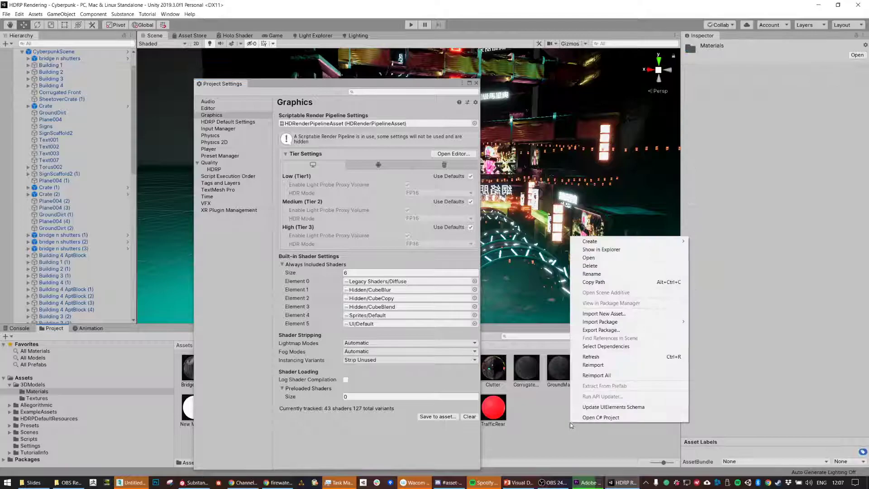
{"action": "mouse_move", "coordinate": [603, 243]}
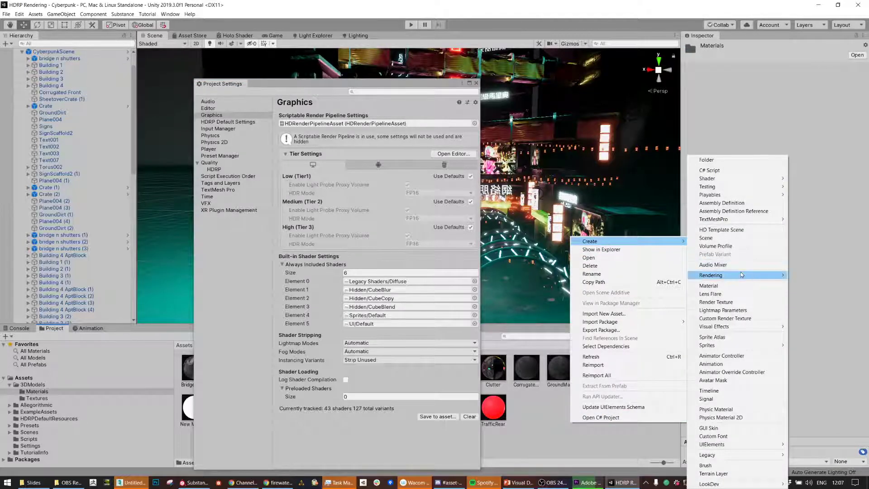
{"action": "mouse_move", "coordinate": [711, 275]}
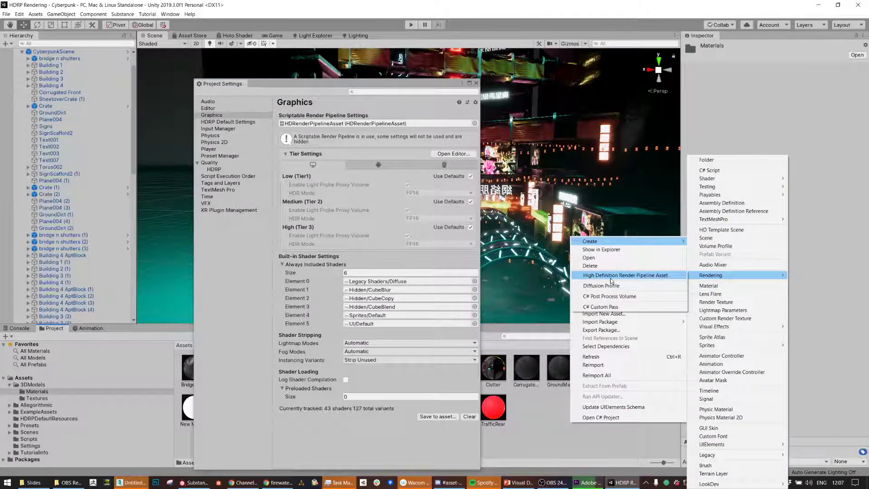
{"action": "left_click", "coordinate": [610, 278]}
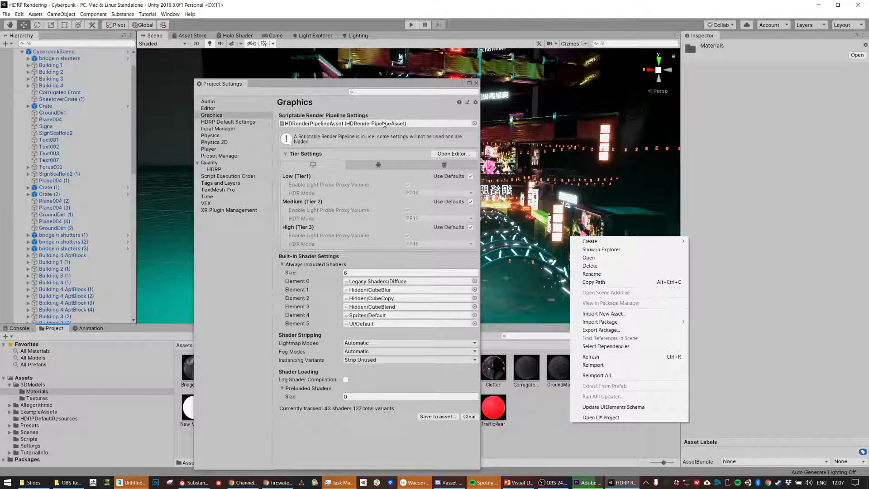
Check the pipeline asset choices in the Graphics settings and open the assigned HDRenderPipelineAsset for inspection.
{"action": "left_click", "coordinate": [474, 123]}
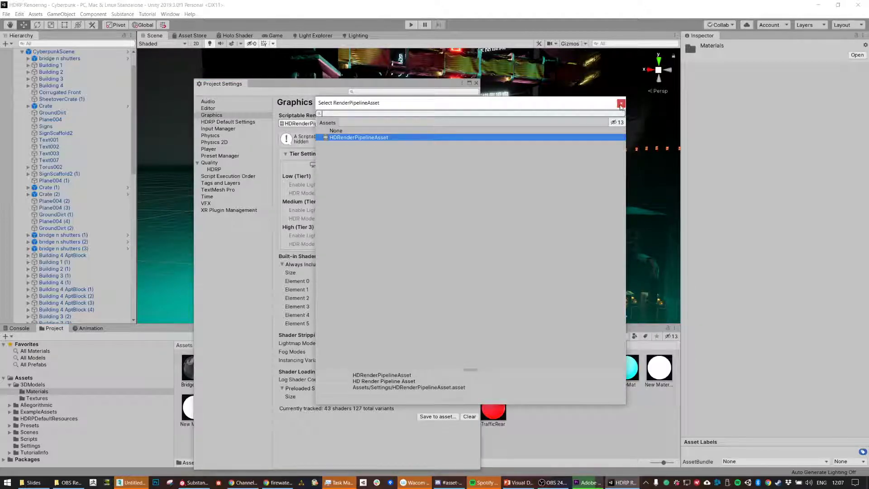
{"action": "double_click", "coordinate": [477, 137]}
{"action": "double_click", "coordinate": [331, 123]}
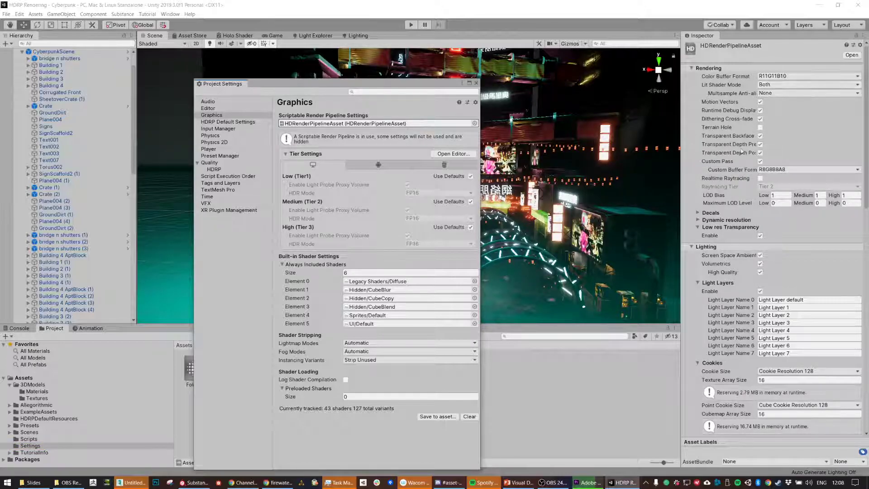
Bring up the pipeline asset's Lighting settings and move the Project Settings window aside to uncover the street in the Scene view.
{"action": "scroll", "coordinate": [756, 223], "scroll_direction": "down", "scroll_amount": 3}
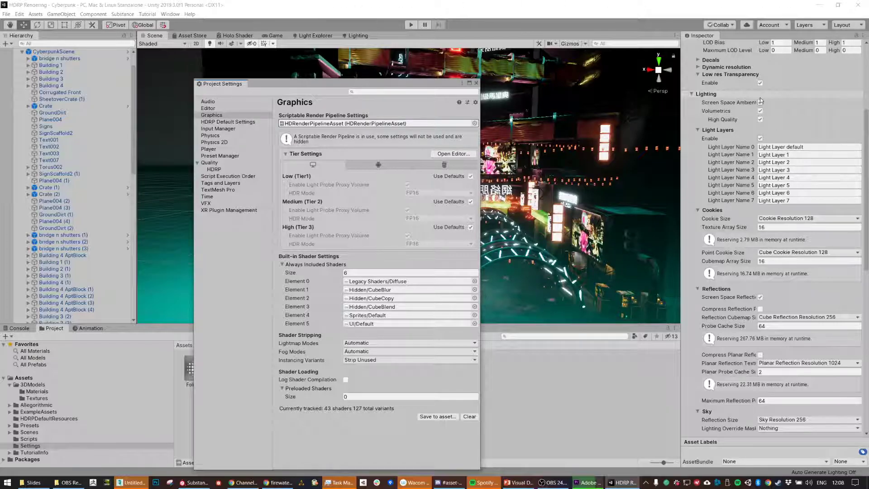
{"action": "left_click_drag", "start_coordinate": [419, 87], "coordinate": [247, 107]}
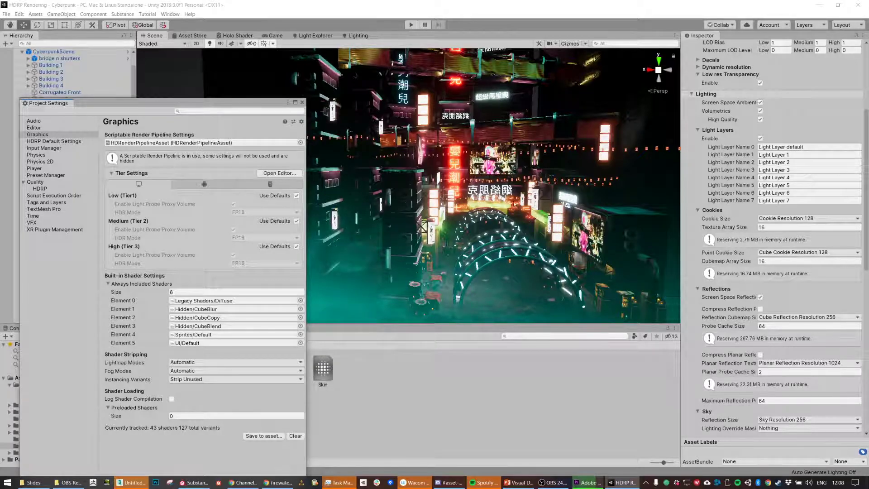
{"action": "scroll", "coordinate": [555, 225], "scroll_direction": "up", "scroll_amount": 4}
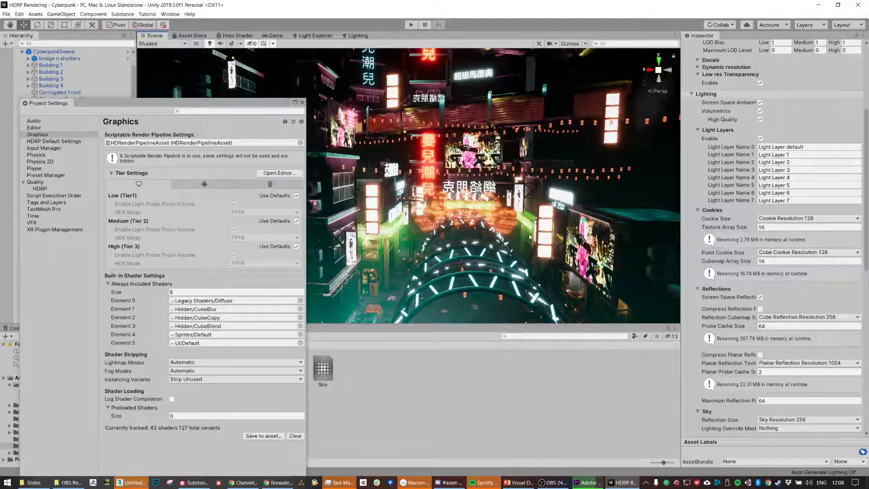
Switch Volumetrics off and back on twice in the pipeline asset's Lighting settings to compare the street's fog.
{"action": "left_click", "coordinate": [760, 112]}
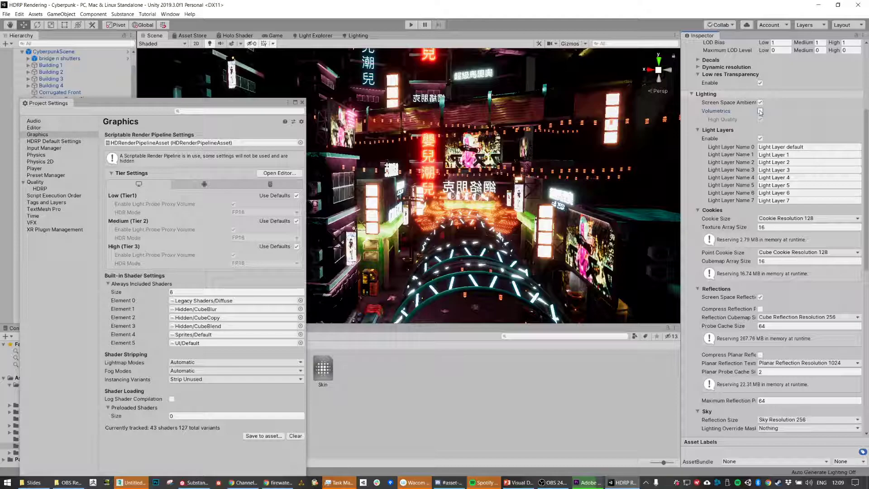
{"action": "left_click", "coordinate": [761, 111]}
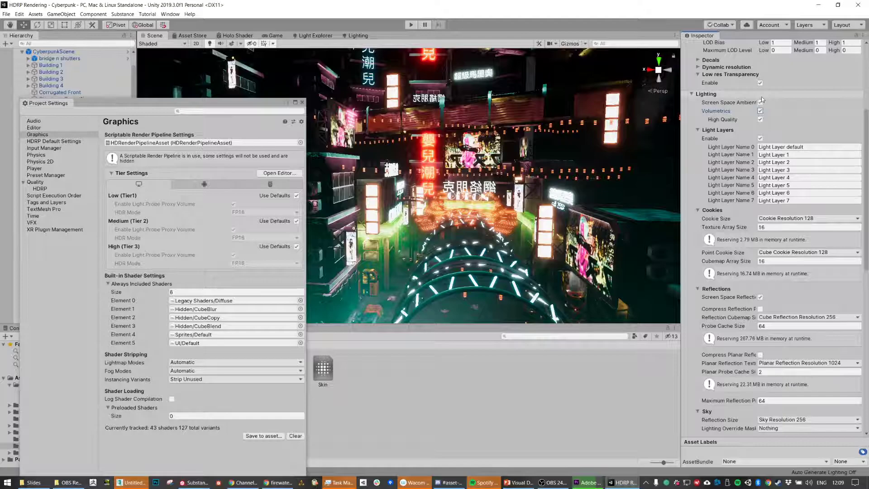
{"action": "left_click", "coordinate": [760, 111]}
{"action": "left_click", "coordinate": [760, 111]}
Enable Screen Space Shadows in the pipeline asset's Shadows settings, switching it on and off to compare the street's look.
{"action": "scroll", "coordinate": [761, 140], "scroll_direction": "down", "scroll_amount": 5}
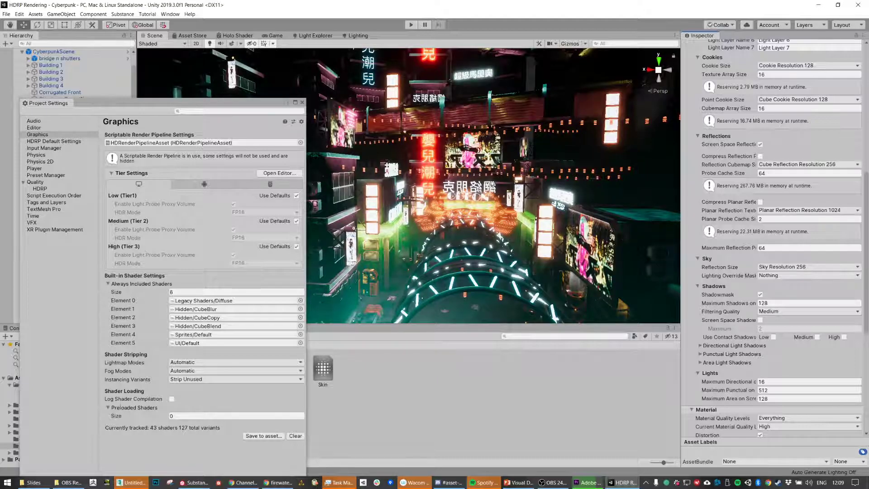
{"action": "mouse_move", "coordinate": [455, 190]}
{"action": "middle_mouse_down"}
{"action": "mouse_move", "coordinate": [428, 193]}
{"action": "mouse_move", "coordinate": [466, 199]}
{"action": "mouse_move", "coordinate": [445, 197]}
{"action": "middle_mouse_up"}
{"action": "scroll", "coordinate": [466, 198], "scroll_direction": "up", "scroll_amount": 3}
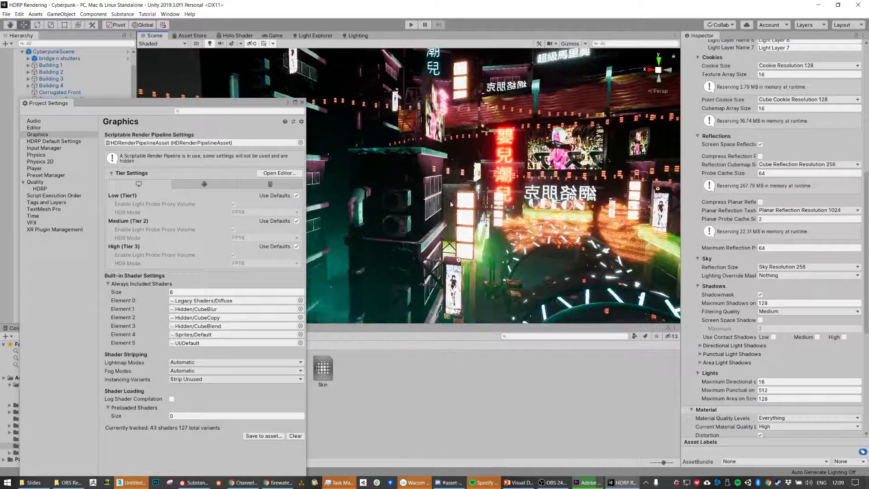
{"action": "left_click_drag", "start_coordinate": [445, 198], "coordinate": [425, 189], "text": "alt"}
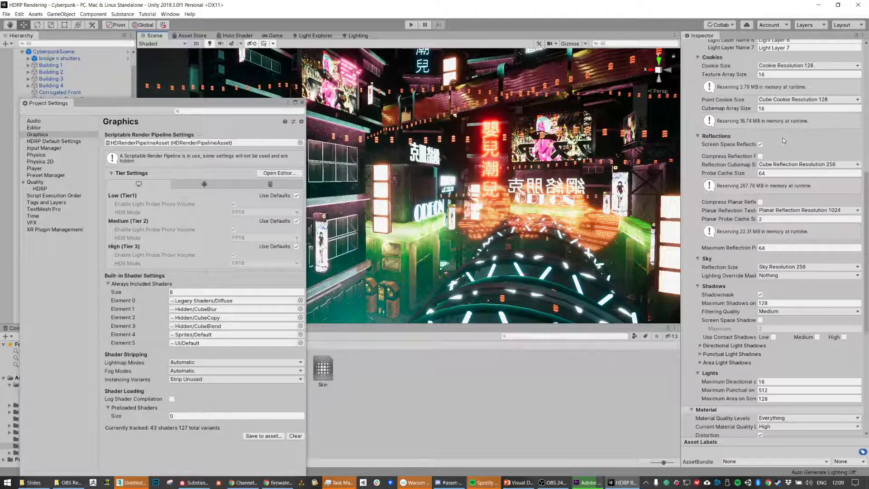
{"action": "scroll", "coordinate": [765, 113], "scroll_direction": "down", "scroll_amount": 3}
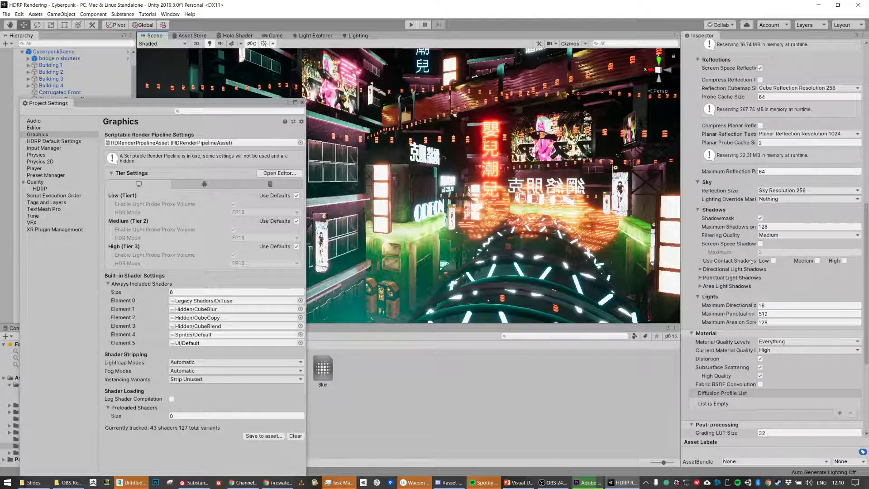
{"action": "left_click", "coordinate": [761, 244]}
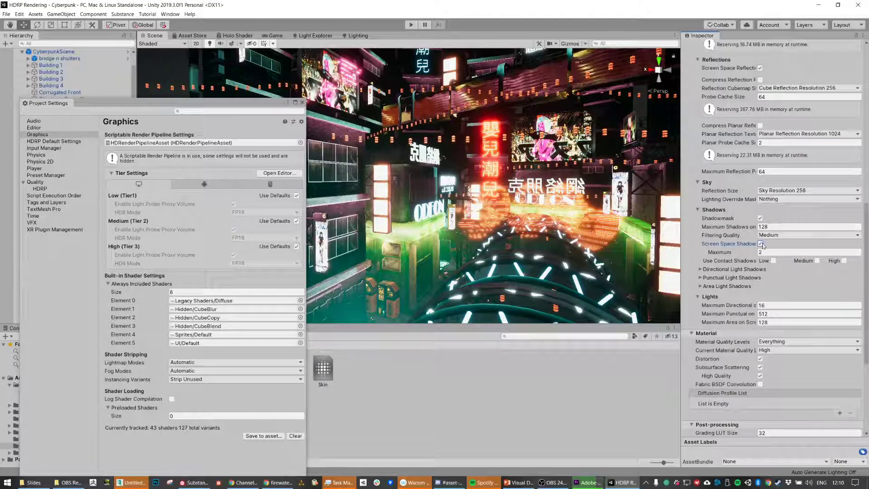
{"action": "left_click", "coordinate": [761, 244]}
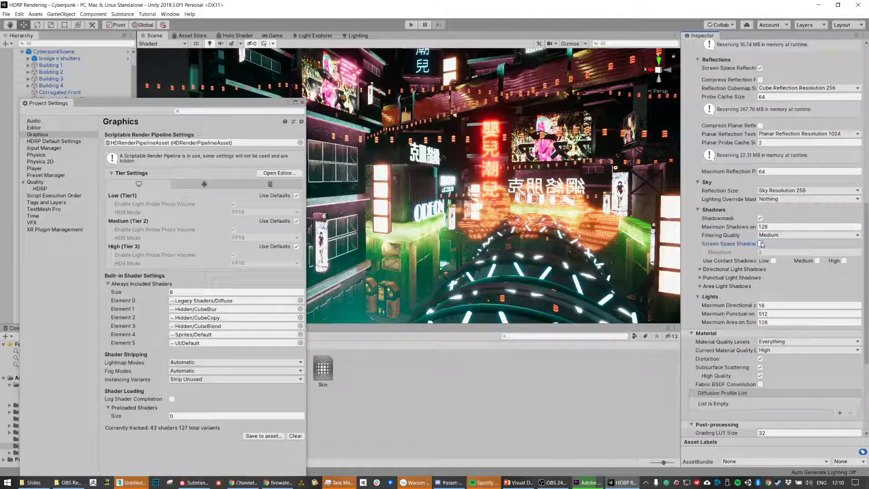
{"action": "left_click", "coordinate": [761, 244]}
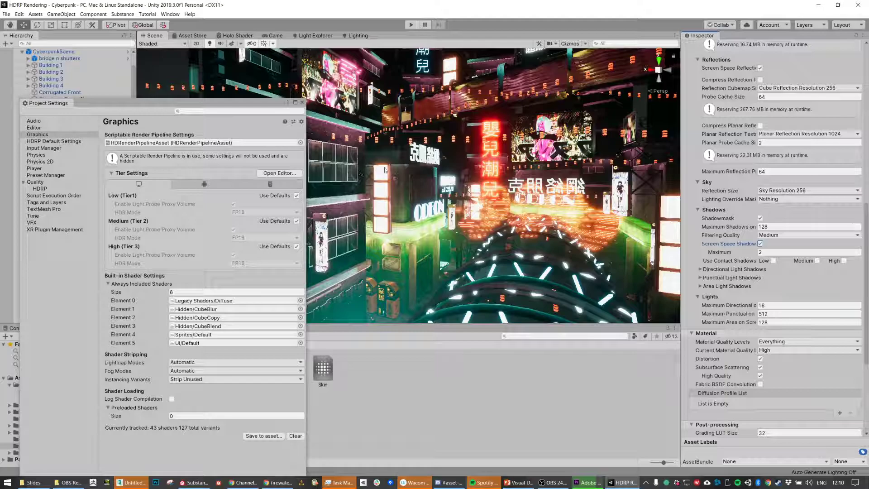
Compare the street with Screen Space Shadows off and on in a close view of the Odeon building, leaving it enabled.
{"action": "scroll", "coordinate": [385, 152], "scroll_direction": "down", "scroll_amount": 3}
{"action": "middle_click_drag", "start_coordinate": [385, 152], "coordinate": [416, 229]}
{"action": "left_click", "coordinate": [760, 244]}
{"action": "left_click", "coordinate": [761, 244]}
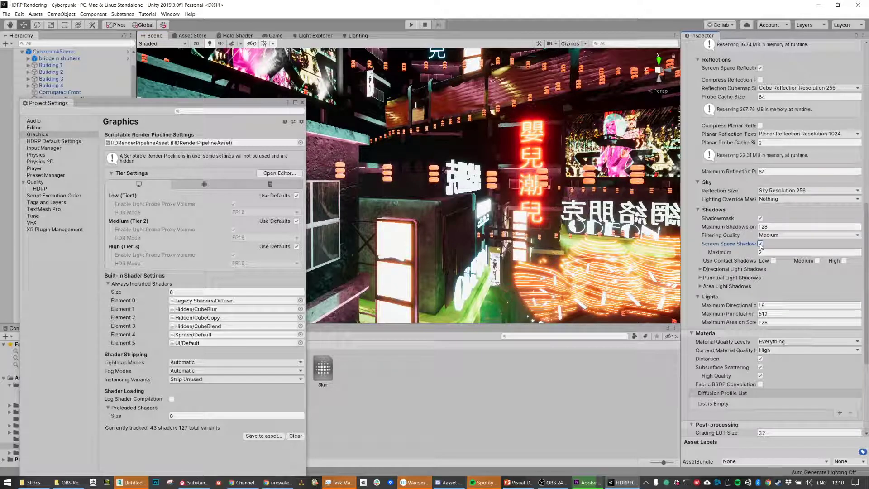
{"action": "left_click", "coordinate": [761, 244]}
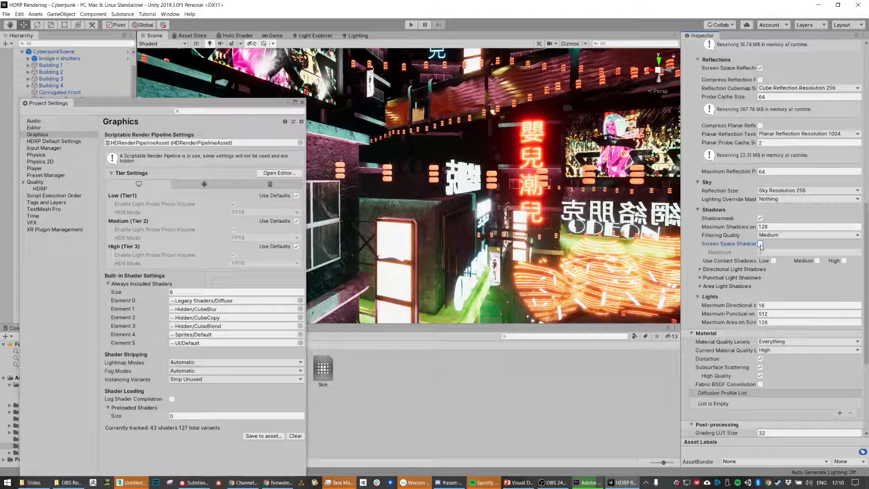
{"action": "left_click", "coordinate": [760, 244]}
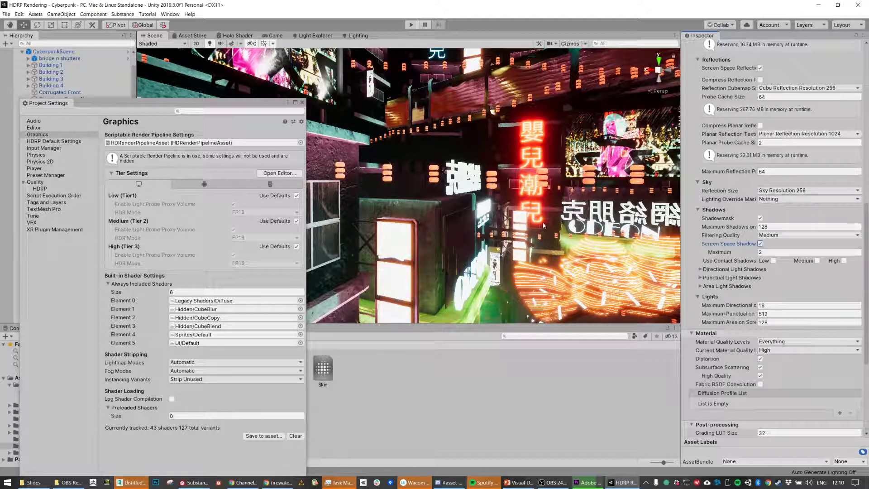
Repeat the Screen Space Shadows comparison in a wider view of the street, leaving the option enabled.
{"action": "scroll", "coordinate": [541, 229], "scroll_direction": "down", "scroll_amount": 3}
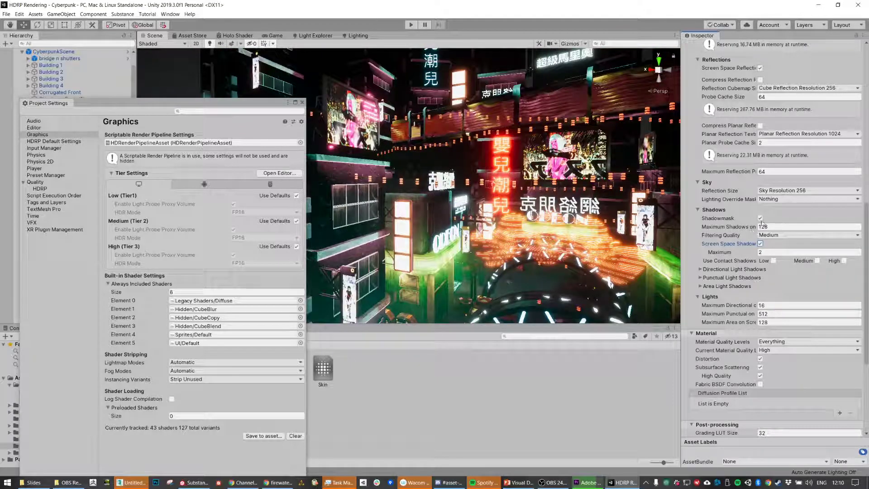
{"action": "left_click", "coordinate": [760, 244]}
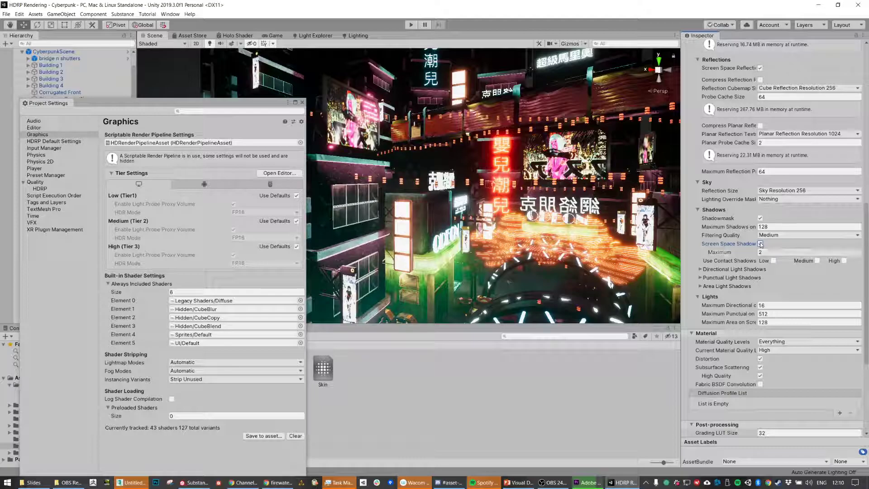
{"action": "left_click", "coordinate": [761, 244]}
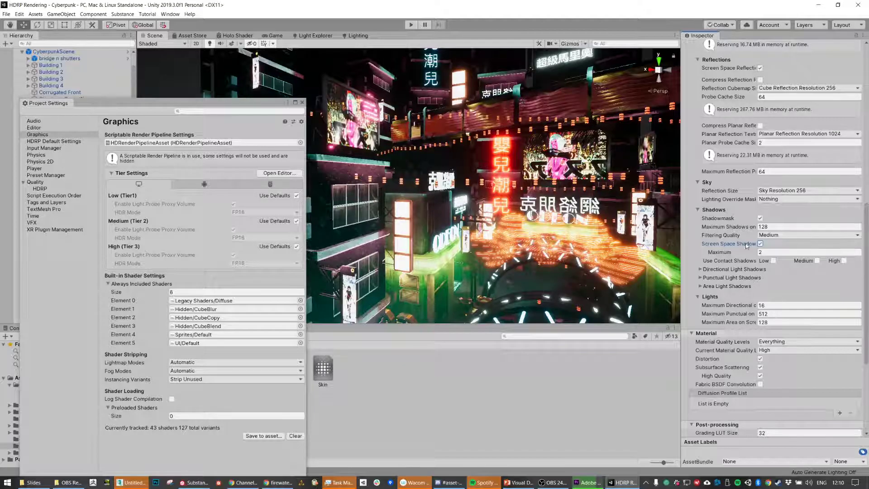
{"action": "left_click", "coordinate": [760, 244]}
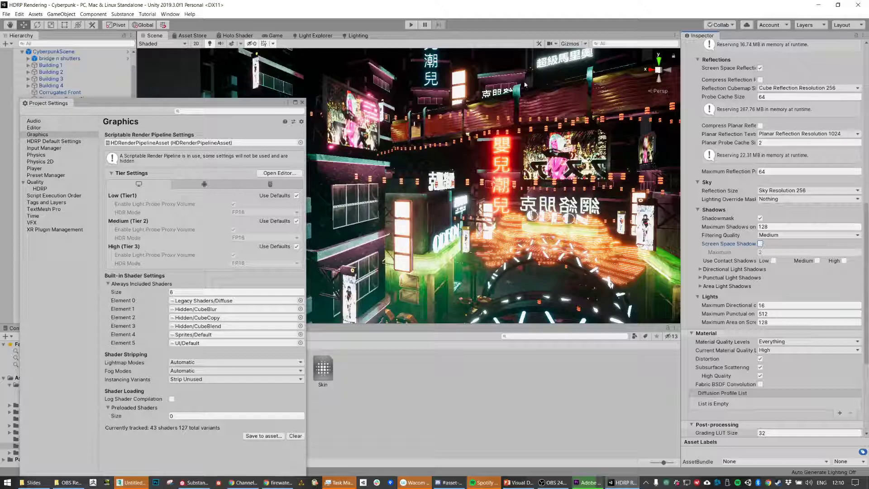
{"action": "left_click", "coordinate": [764, 247]}
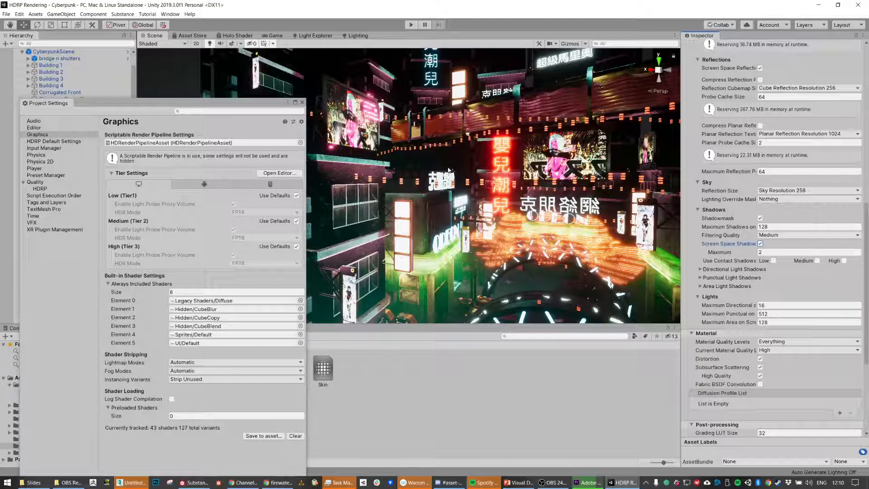
Examine the street once more and review the pipeline asset's Material and Post-processing settings.
{"action": "middle_click_drag", "start_coordinate": [448, 170], "coordinate": [452, 169]}
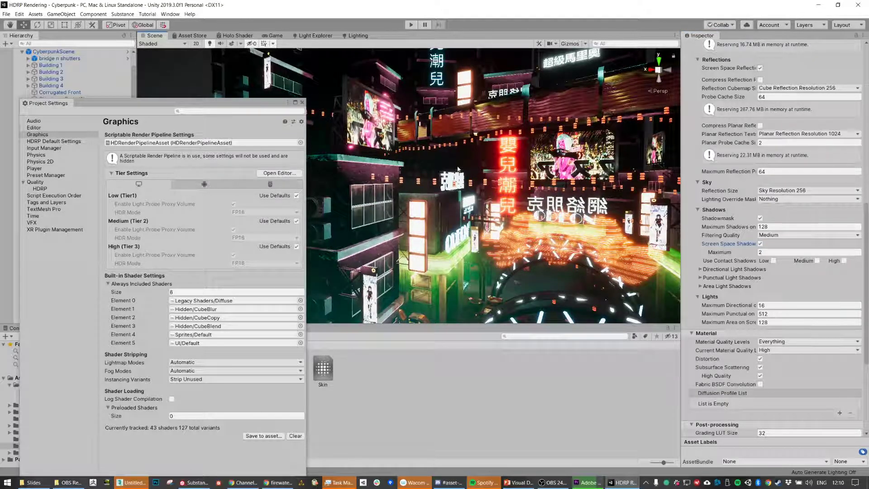
{"action": "middle_click_drag", "start_coordinate": [458, 168], "coordinate": [458, 167]}
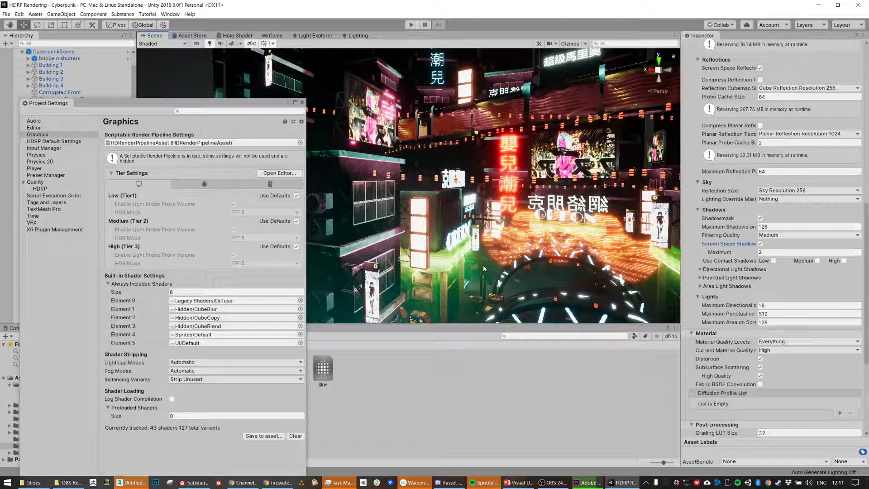
{"action": "scroll", "coordinate": [721, 198], "scroll_direction": "down", "scroll_amount": 5}
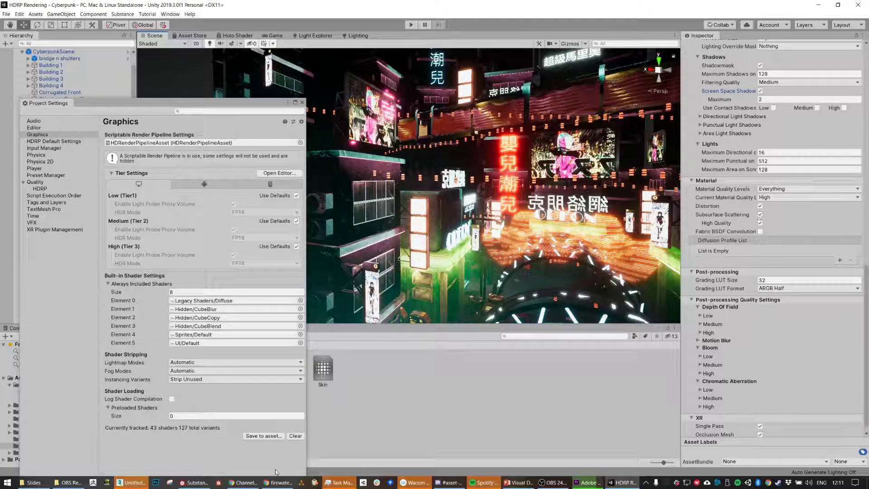
Switch to Chrome, search the web for "subsurface scattering" in a new tab and enlarge the Wikipedia monkey head image.
{"action": "mouse_move", "coordinate": [274, 484]}
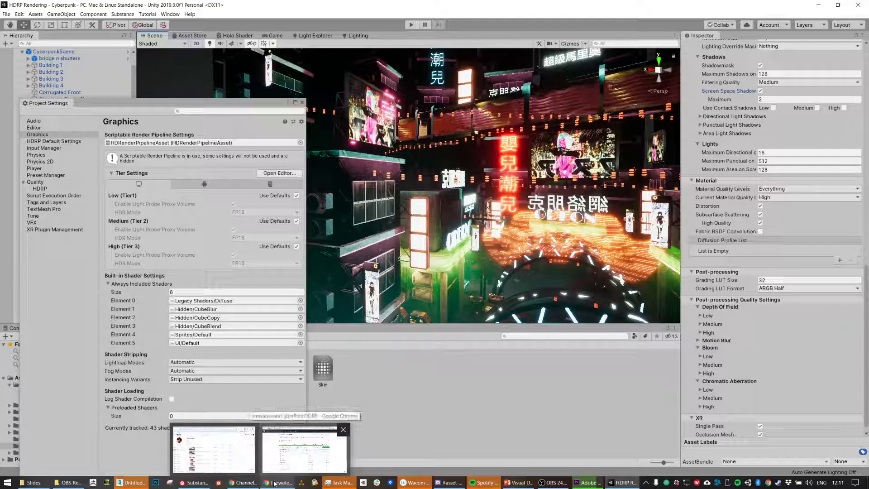
{"action": "left_click", "coordinate": [305, 448]}
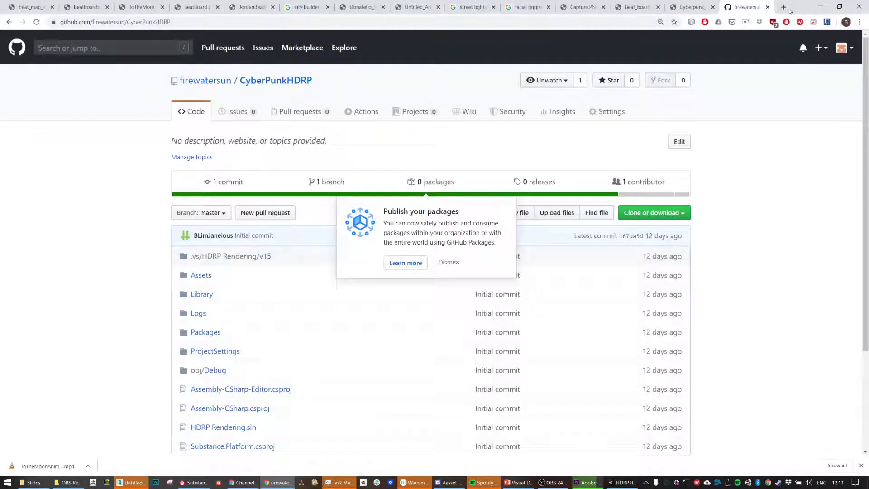
{"action": "left_click", "coordinate": [786, 8]}
{"action": "type", "text": "subsur"}
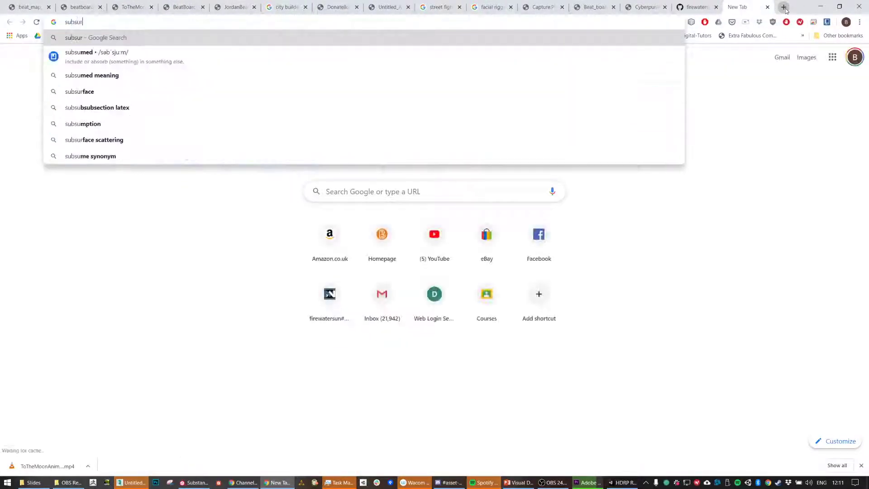
{"action": "type", "text": "face scatt"}
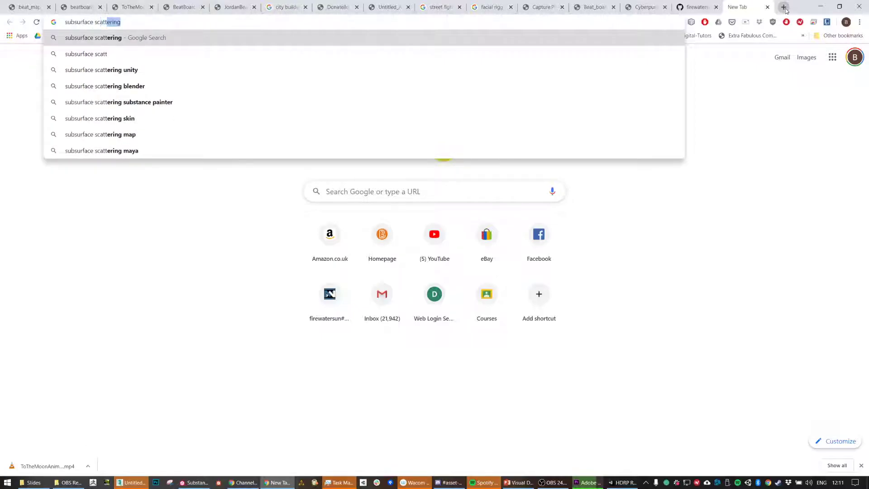
{"action": "key", "text": "Return"}
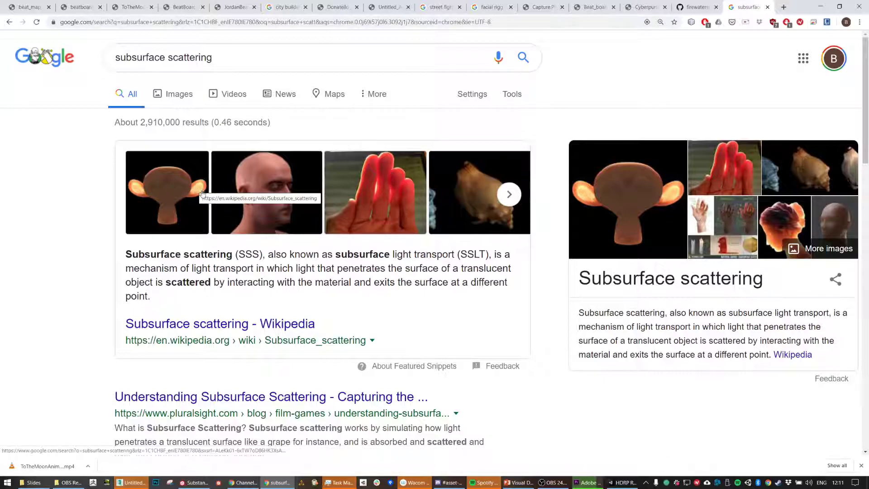
{"action": "left_click", "coordinate": [184, 188]}
{"action": "left_click", "coordinate": [90, 215]}
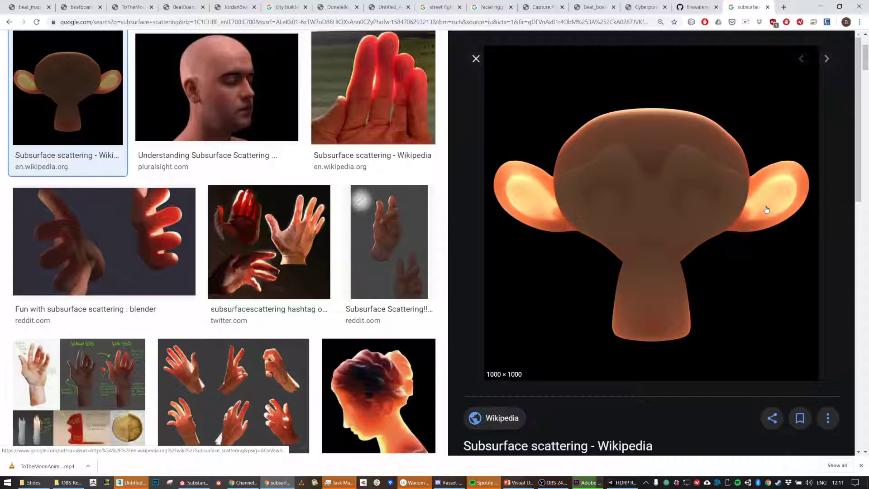
Return to Unity and examine the cyberpunk street around the glowing arches and the Odeon building.
{"action": "left_click", "coordinate": [820, 6]}
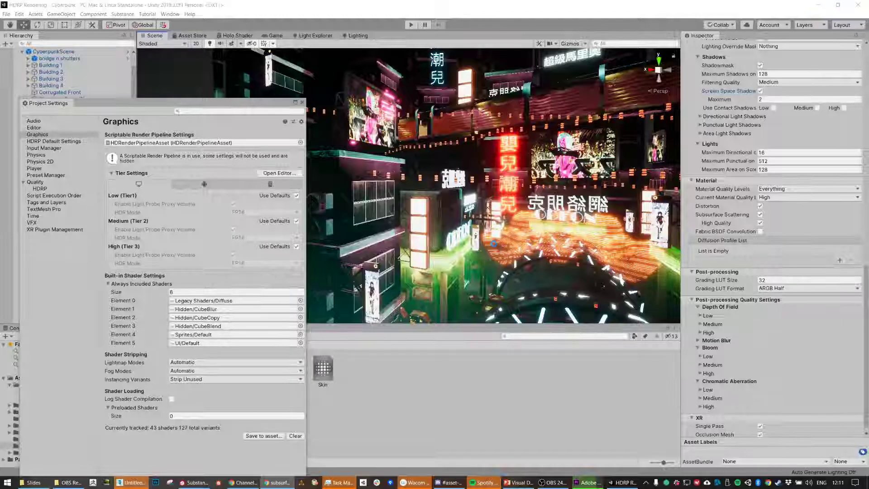
{"action": "scroll", "coordinate": [448, 270], "scroll_direction": "up", "scroll_amount": 3}
{"action": "middle_click_drag", "start_coordinate": [487, 282], "coordinate": [480, 183]}
{"action": "scroll", "coordinate": [480, 184], "scroll_direction": "down", "scroll_amount": 3}
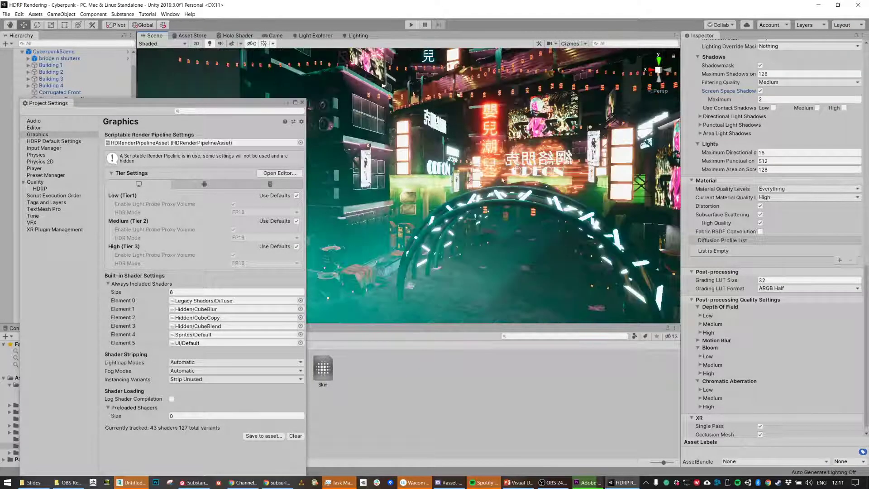
{"action": "middle_click_drag", "start_coordinate": [506, 203], "coordinate": [504, 219]}
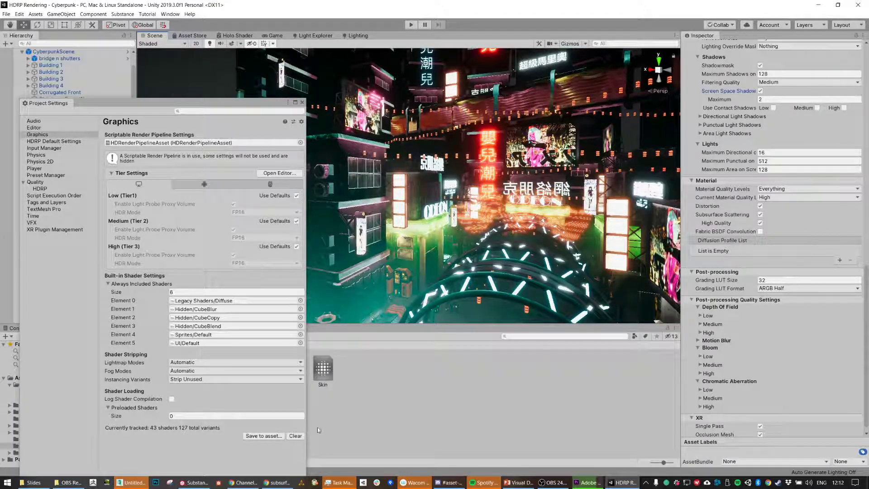
Switch to Chrome and search for images of "thickness map".
{"action": "left_click", "coordinate": [263, 485]}
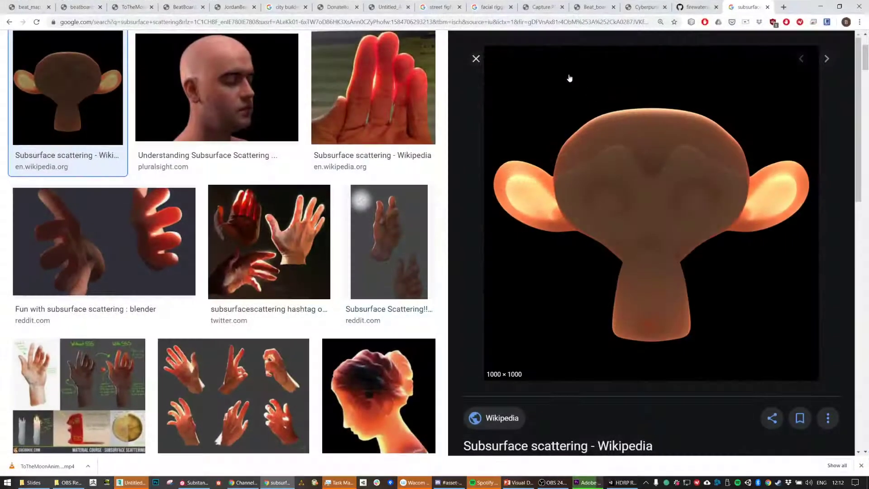
{"action": "left_click", "coordinate": [536, 23]}
{"action": "type", "text": "thickness map"}
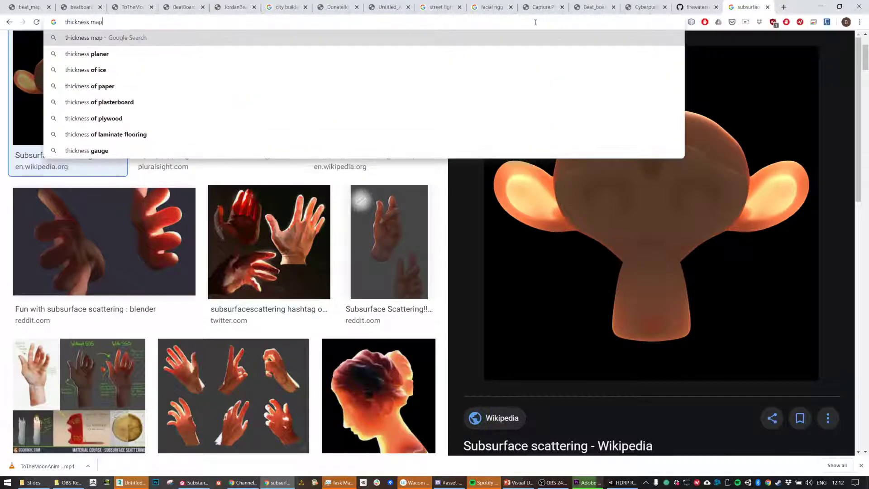
{"action": "key", "text": "Return"}
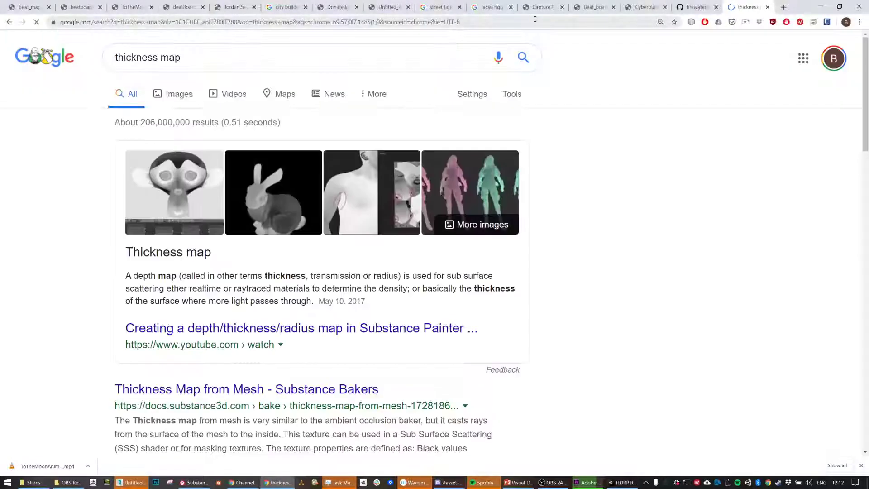
{"action": "left_click", "coordinate": [191, 96]}
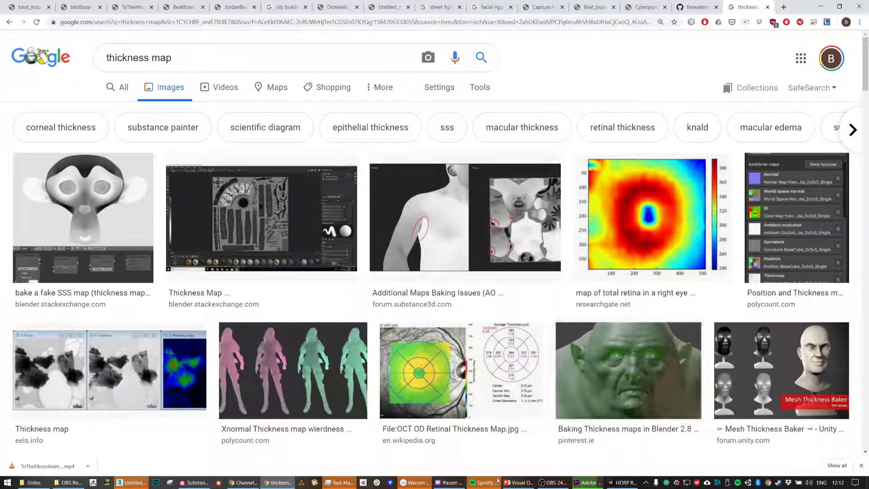
Switch to Substance Painter and view the Thickness baker parameters for the texture set, closing the dialog without baking.
{"action": "left_click", "coordinate": [195, 483]}
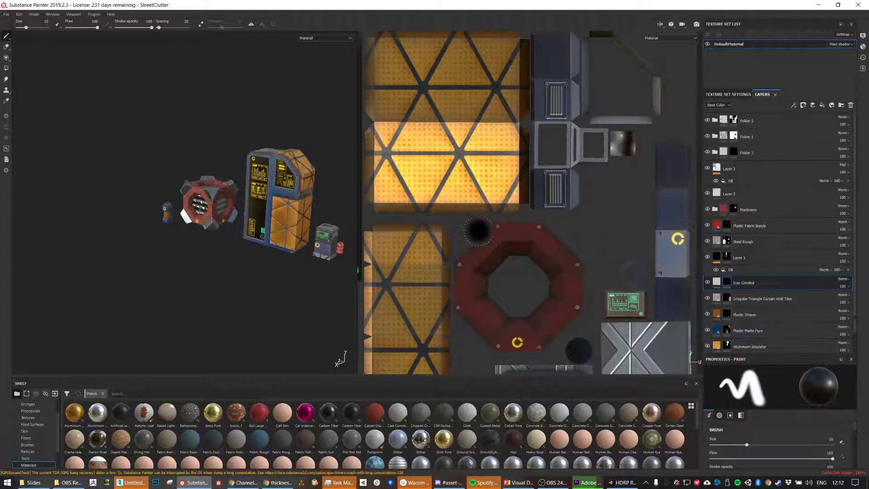
{"action": "left_click", "coordinate": [729, 95]}
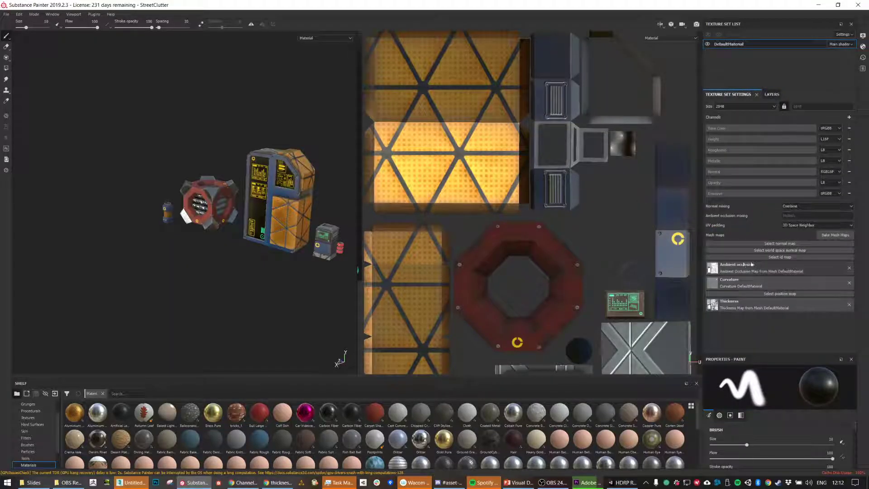
{"action": "left_click", "coordinate": [830, 235]}
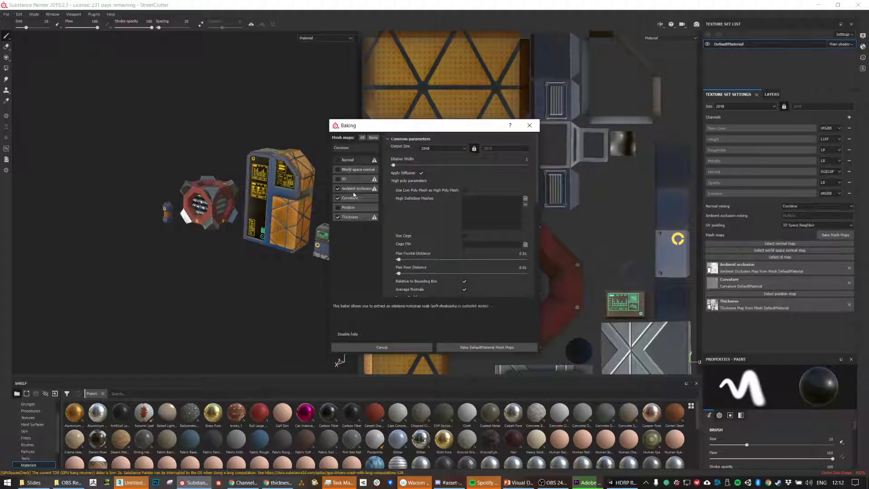
{"action": "left_click", "coordinate": [350, 218]}
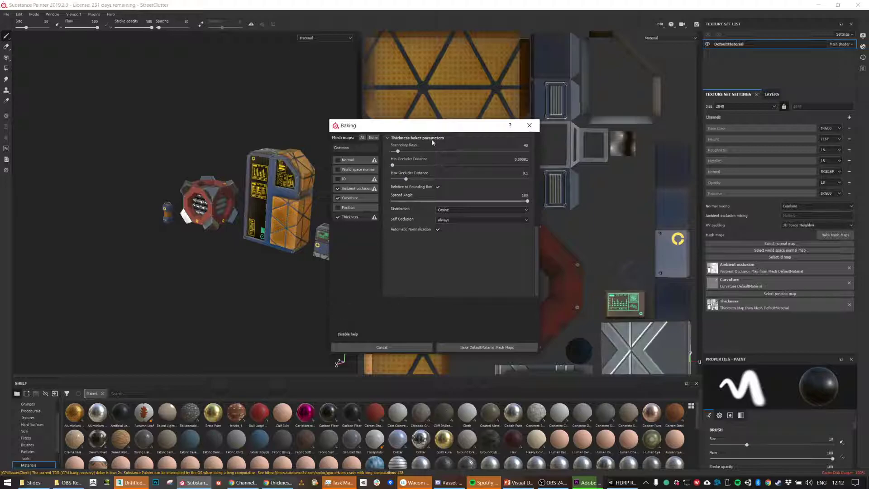
{"action": "left_click", "coordinate": [529, 128]}
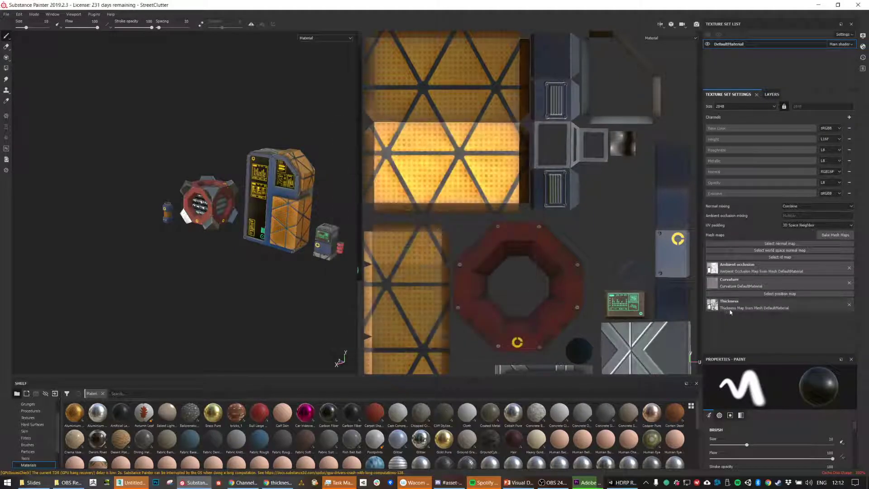
View the project maps available for the Thickness mesh map without changing the selection, and minimize Substance Painter.
{"action": "left_click", "coordinate": [713, 305]}
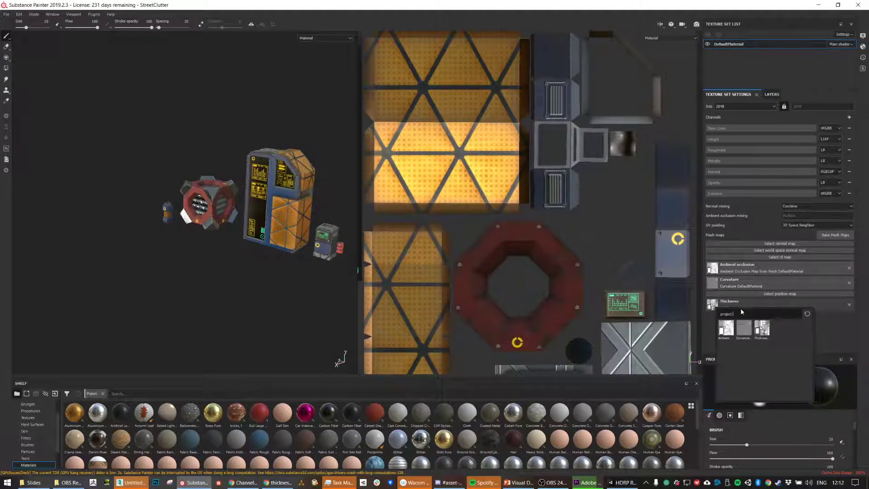
{"action": "left_click", "coordinate": [824, 333]}
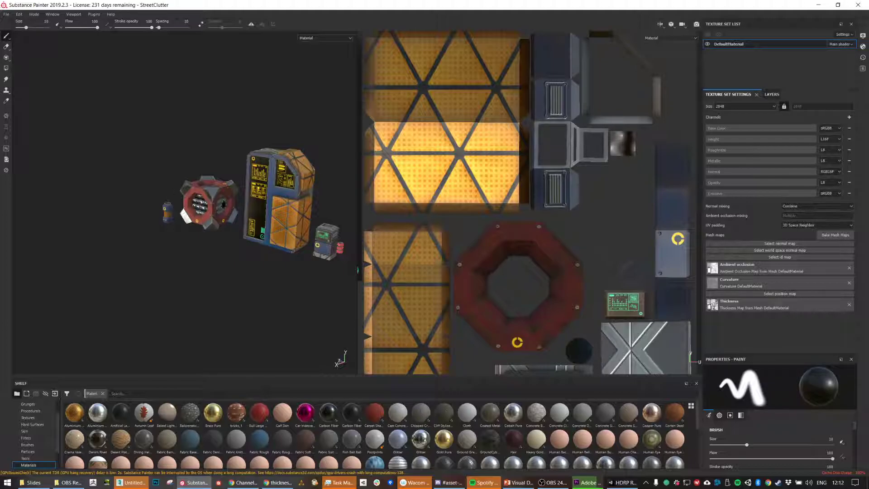
{"action": "left_click", "coordinate": [819, 6]}
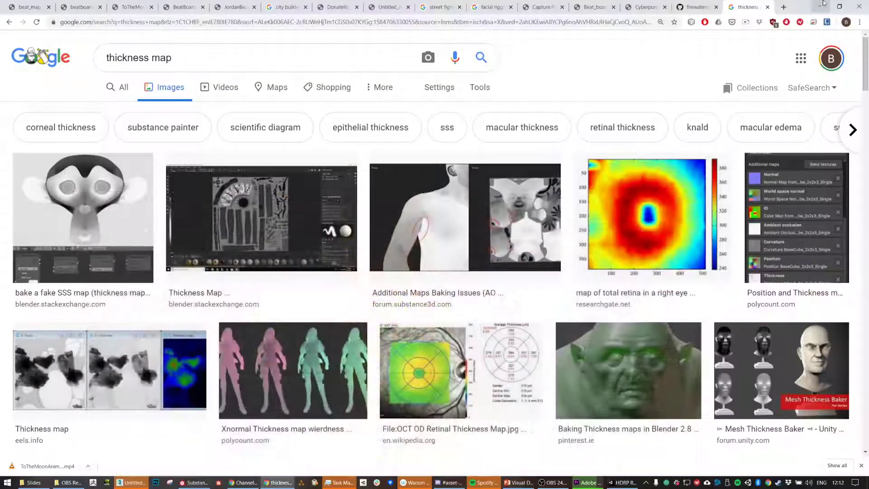
Return to Unity and switch Subsurface Scattering off and on in the pipeline asset's Material settings, leaving it enabled.
{"action": "left_click", "coordinate": [621, 483]}
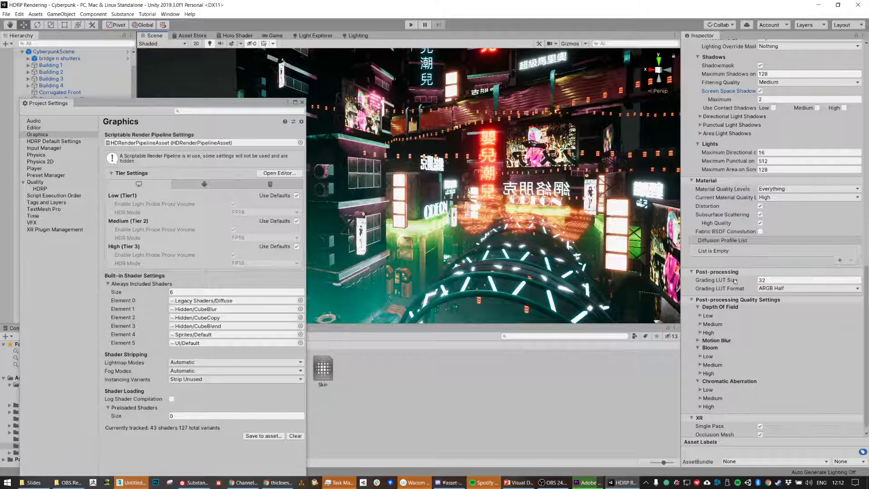
{"action": "left_click", "coordinate": [761, 216]}
{"action": "left_click", "coordinate": [761, 215]}
{"action": "scroll", "coordinate": [758, 310], "scroll_direction": "down", "scroll_amount": 1}
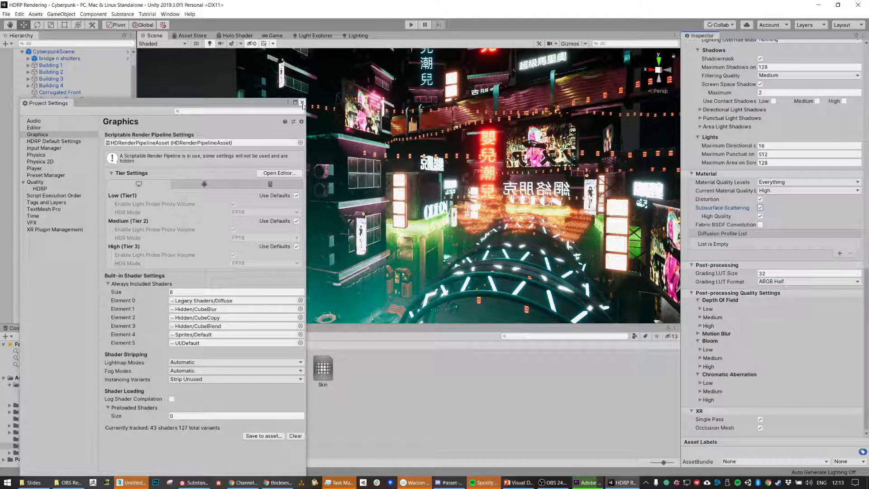
Move the Project Settings window aside and view the Rendering asset types that can be created in the Settings folder.
{"action": "left_click_drag", "start_coordinate": [233, 106], "coordinate": [666, 95]}
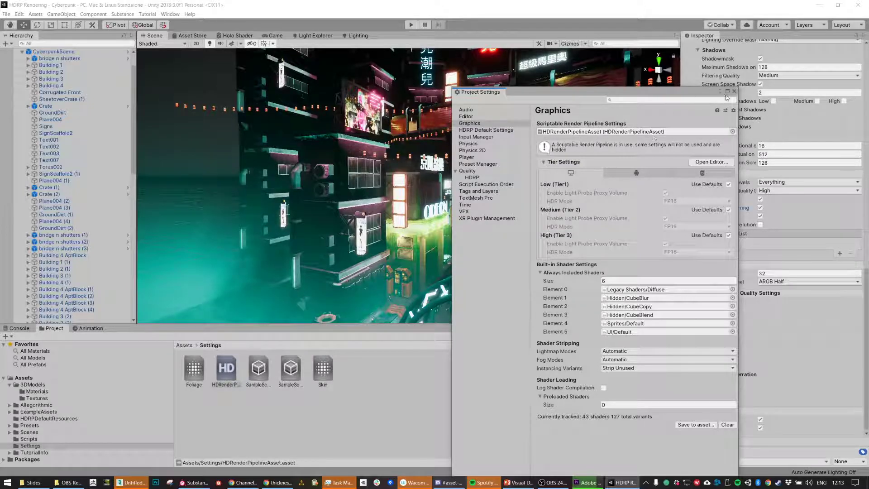
{"action": "right_click", "coordinate": [248, 432]}
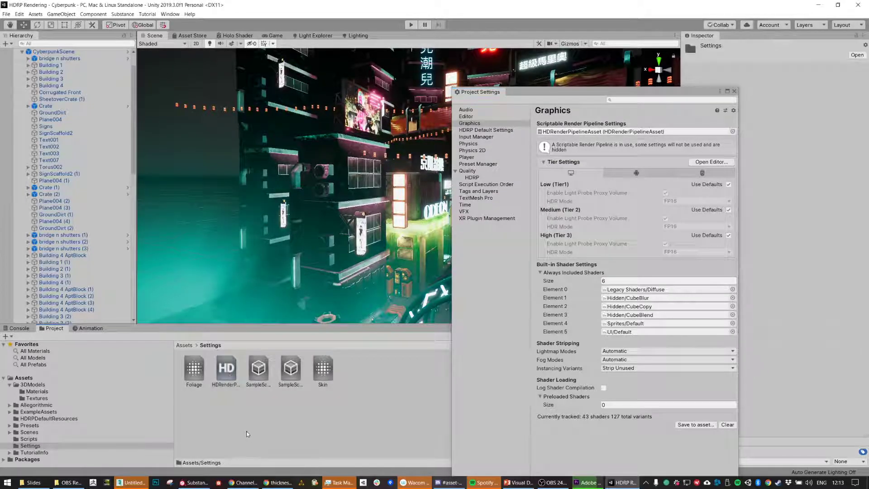
{"action": "mouse_move", "coordinate": [311, 256]}
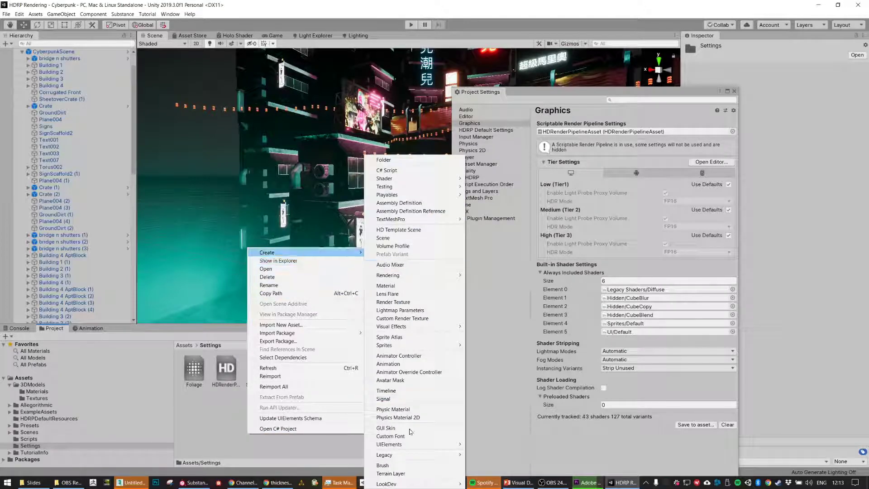
{"action": "mouse_move", "coordinate": [405, 276]}
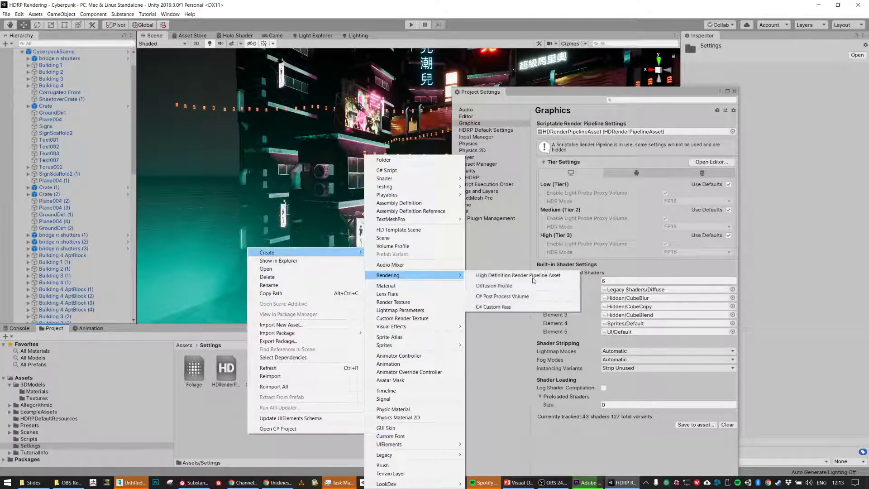
{"action": "left_click", "coordinate": [203, 413]}
Close Project Settings after selecting HDRenderPipelineAsset, and show the Global Volume object's settings with the CyberpunkScene hierarchy collapsed.
{"action": "left_click", "coordinate": [226, 377]}
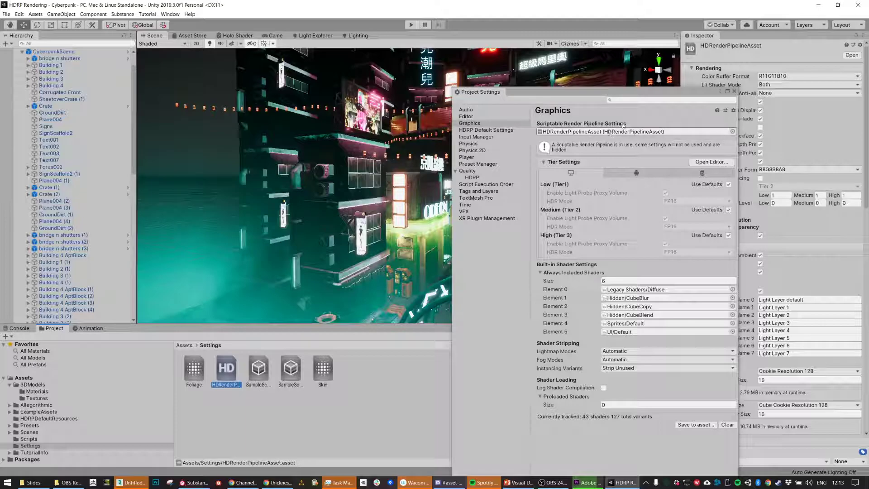
{"action": "left_click", "coordinate": [734, 91]}
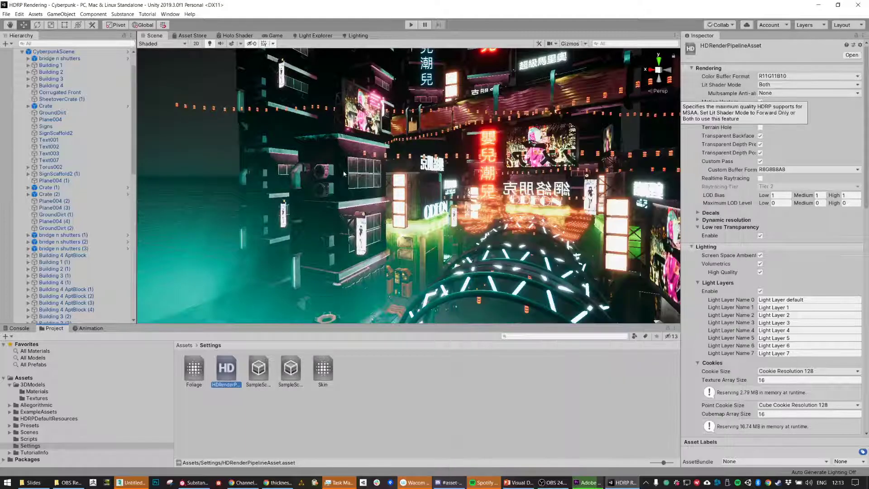
{"action": "left_click", "coordinate": [21, 52]}
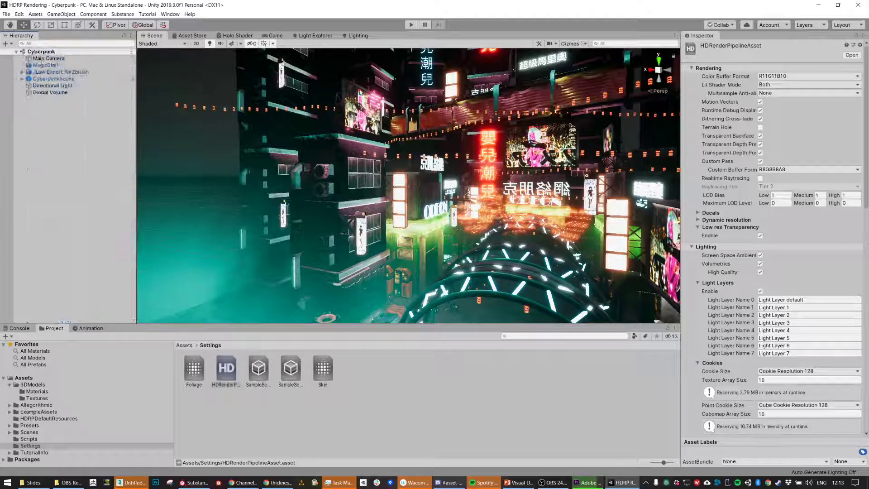
{"action": "left_click", "coordinate": [66, 93]}
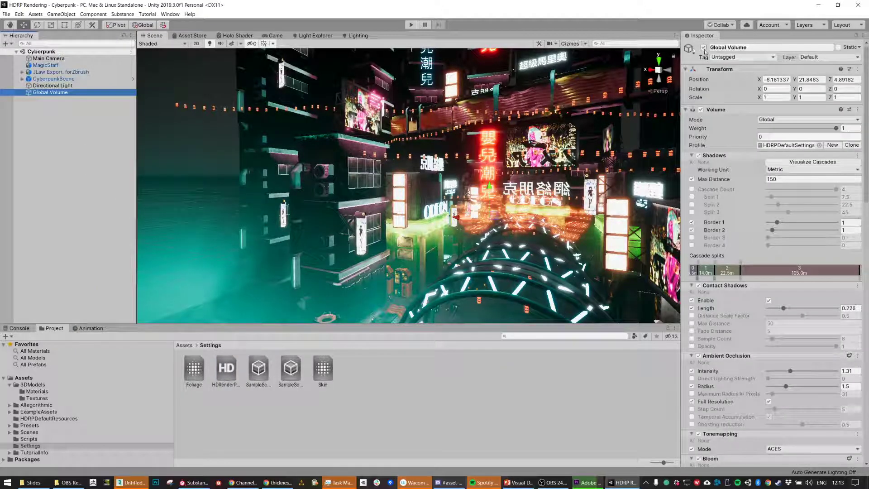
Switch the Global Volume object off and on again, leaving it active and selected.
{"action": "left_click", "coordinate": [704, 47]}
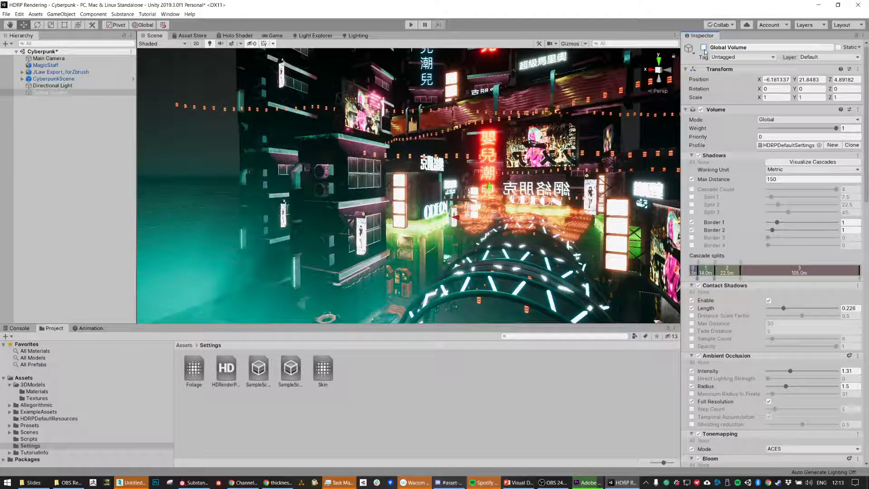
{"action": "left_click", "coordinate": [42, 106]}
{"action": "left_click", "coordinate": [48, 94]}
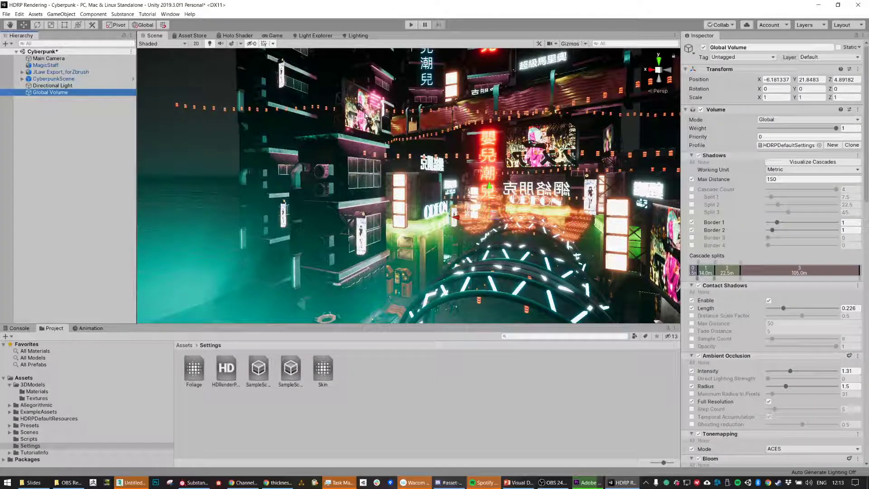
View the Volume object types that can be created in the Hierarchy without adding one, keeping the Global Volume selected.
{"action": "right_click", "coordinate": [84, 129]}
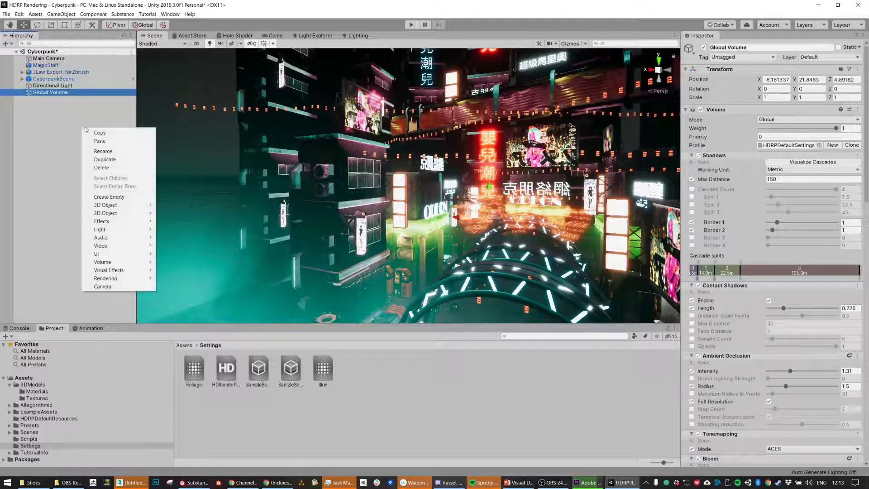
{"action": "mouse_move", "coordinate": [111, 261]}
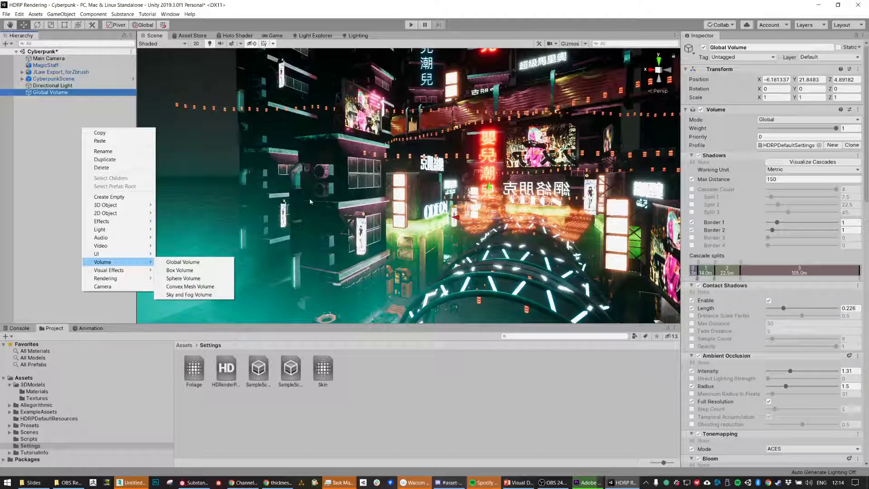
{"action": "left_click", "coordinate": [193, 272]}
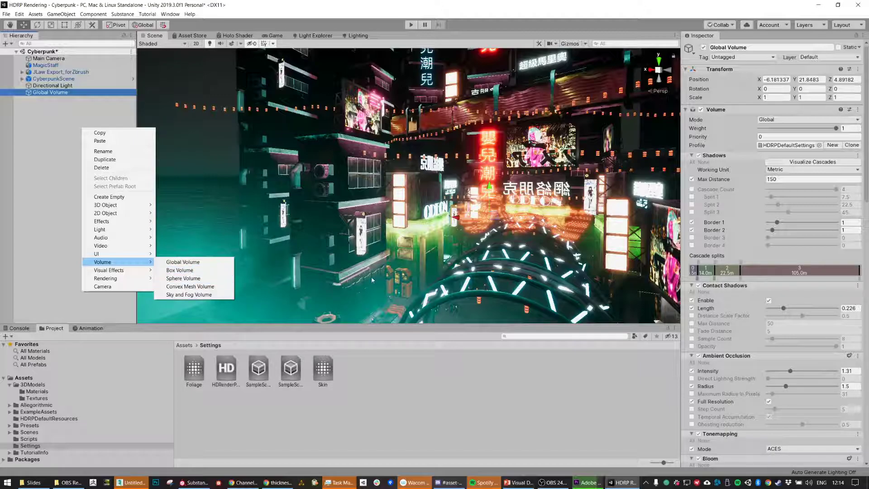
{"action": "left_click", "coordinate": [59, 123]}
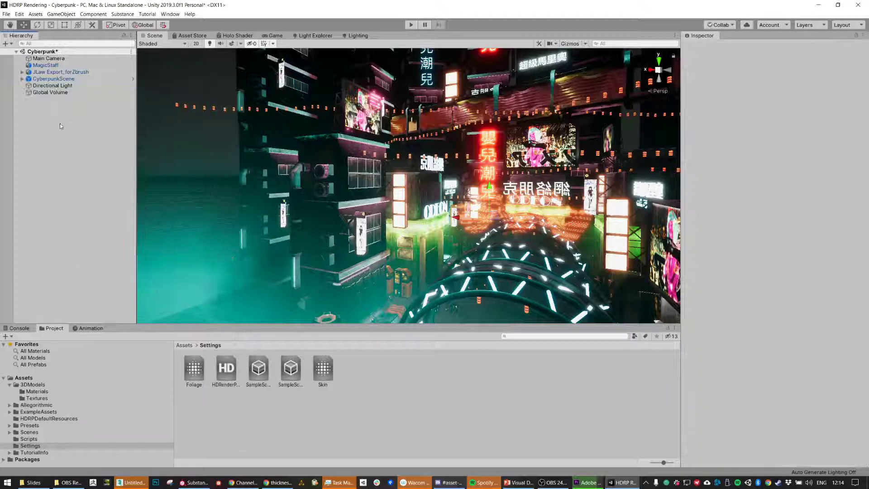
{"action": "left_click", "coordinate": [64, 93]}
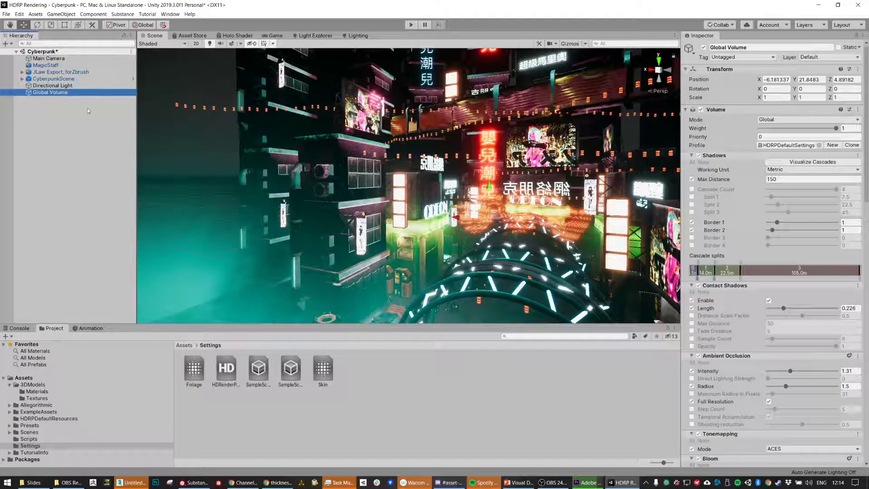
View the modes available for the Global Volume's Volume component and keep it set to Global.
{"action": "key", "text": "s"}
{"action": "right_click_drag", "start_coordinate": [476, 211], "coordinate": [481, 208]}
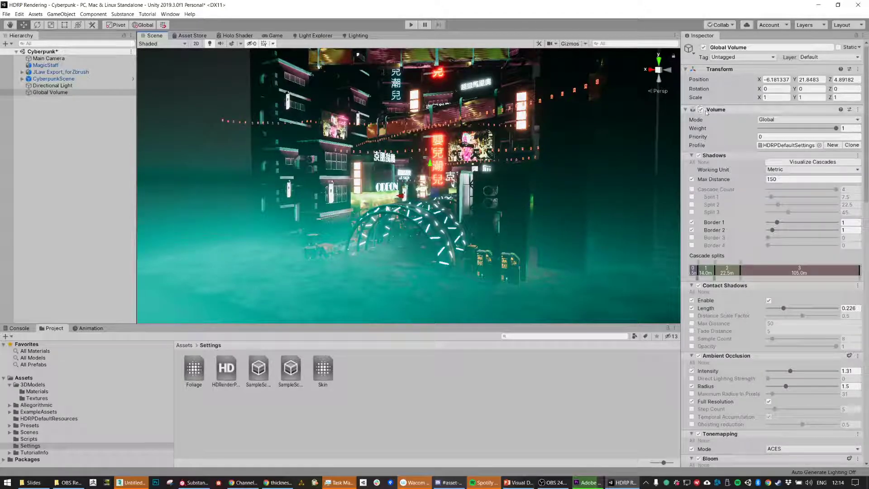
{"action": "left_click", "coordinate": [843, 120]}
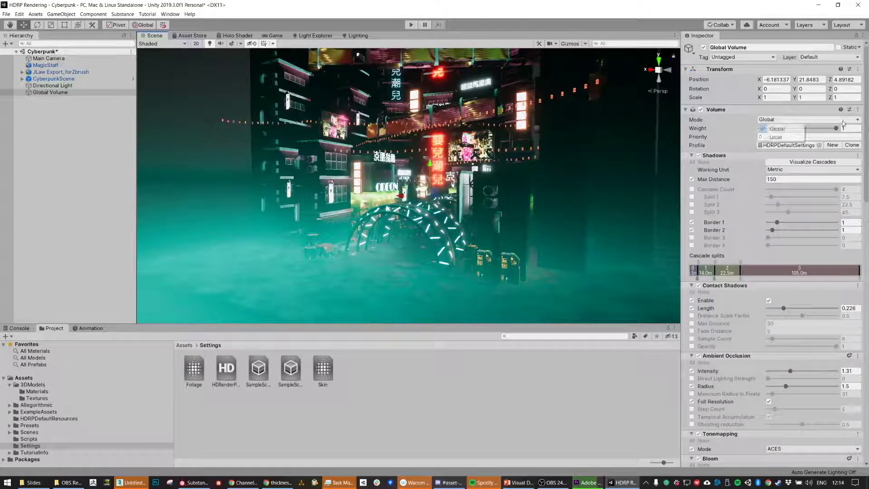
{"action": "left_click", "coordinate": [801, 129]}
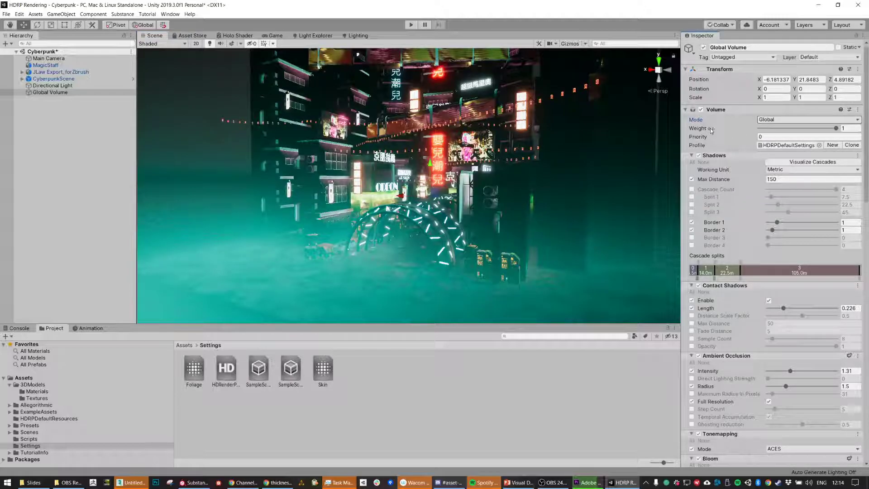
{"action": "mouse_move", "coordinate": [711, 130]}
Switch the Global Volume's Shadows override off and on repeatedly to compare the scene, leaving it enabled.
{"action": "scroll", "coordinate": [709, 103], "scroll_direction": "down", "scroll_amount": 3}
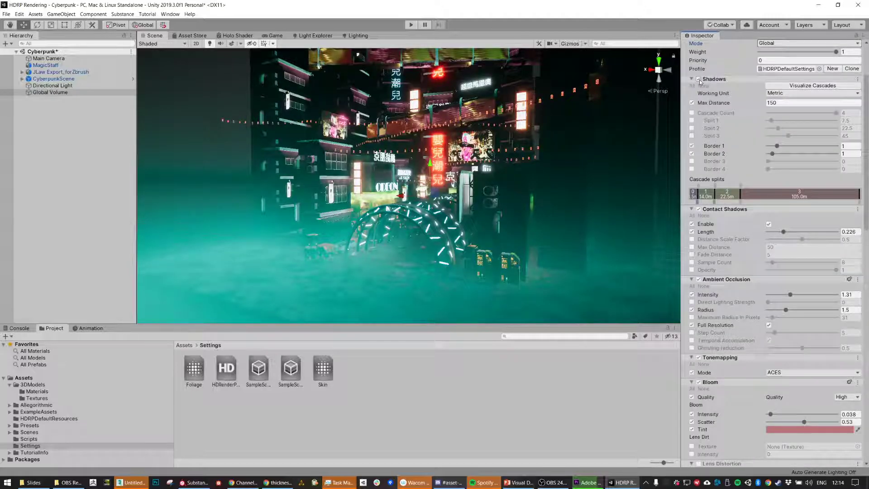
{"action": "left_click", "coordinate": [699, 79]}
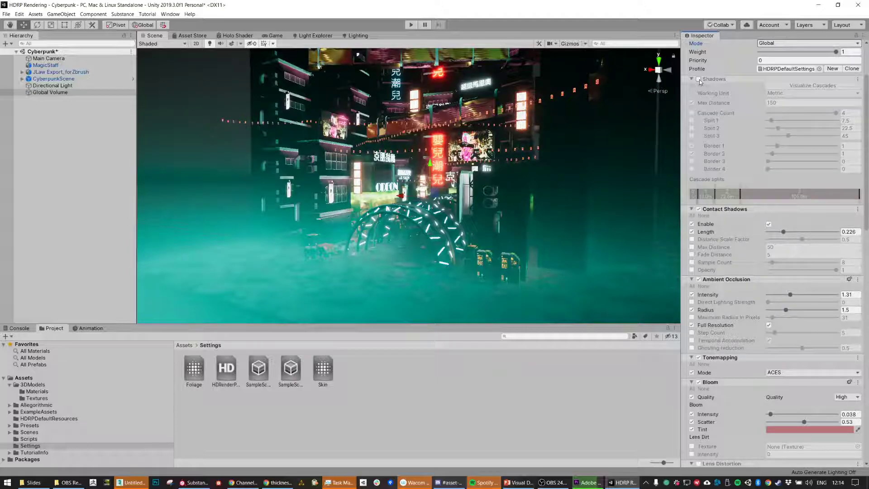
{"action": "left_click", "coordinate": [699, 80]}
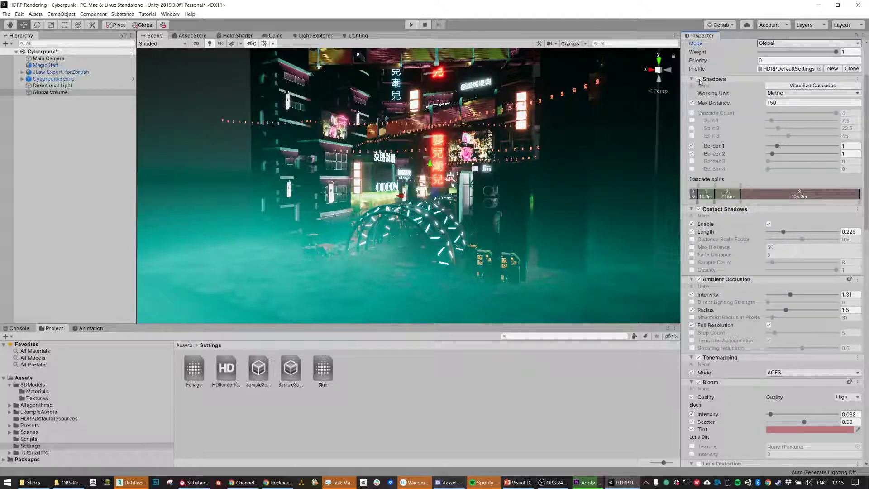
{"action": "left_click", "coordinate": [699, 79]}
{"action": "left_click", "coordinate": [699, 79]}
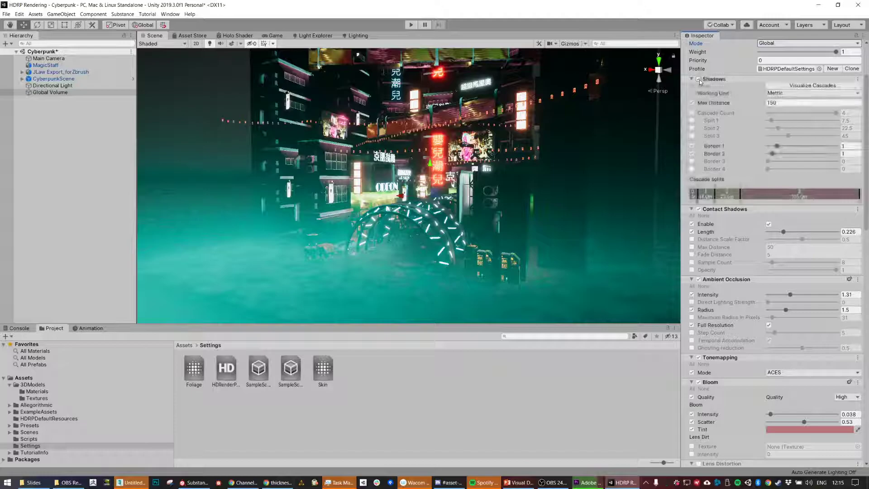
{"action": "left_click", "coordinate": [699, 80]}
{"action": "left_click", "coordinate": [699, 80]}
{"action": "left_click", "coordinate": [699, 79]}
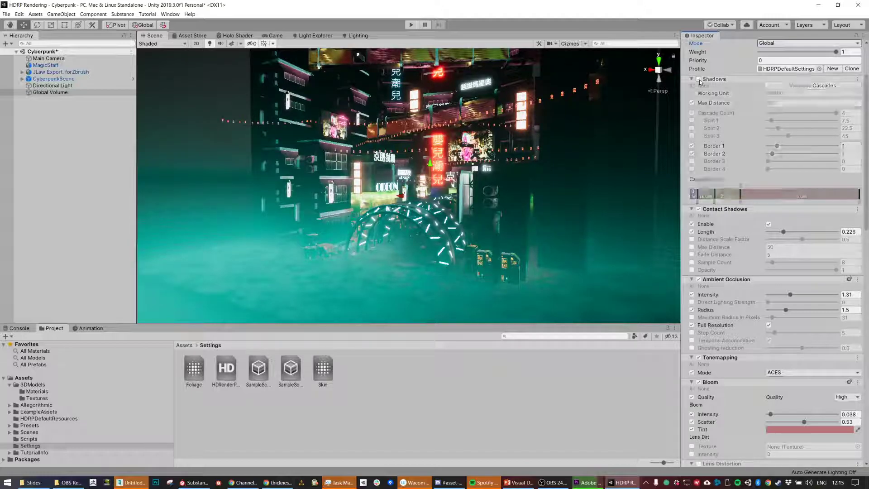
{"action": "left_click", "coordinate": [699, 80]}
{"action": "left_click", "coordinate": [700, 80]}
{"action": "left_click", "coordinate": [699, 80]}
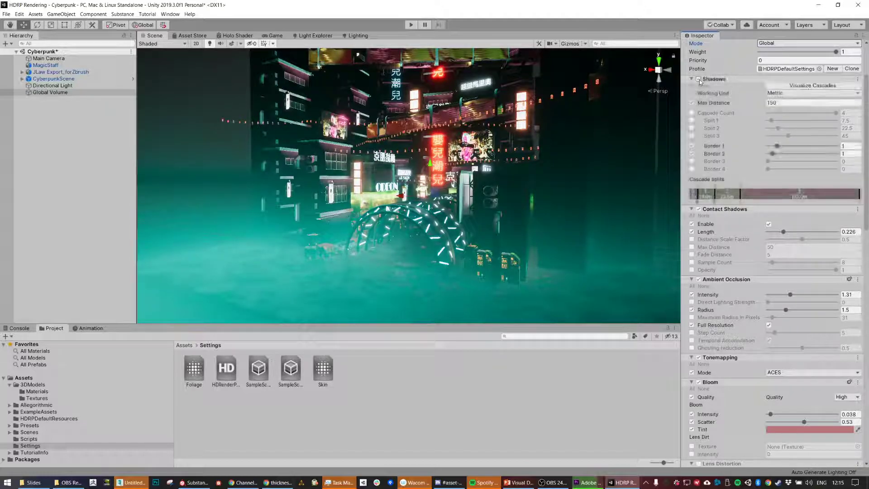
{"action": "left_click", "coordinate": [700, 79]}
{"action": "left_click", "coordinate": [700, 80]}
{"action": "left_click", "coordinate": [699, 80]}
{"action": "left_click", "coordinate": [700, 79]}
{"action": "left_click", "coordinate": [699, 80]}
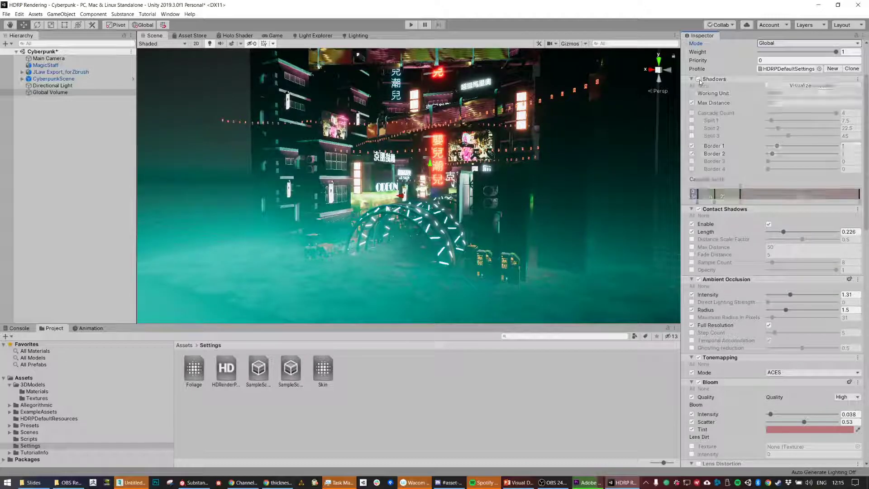
{"action": "left_click", "coordinate": [700, 79]}
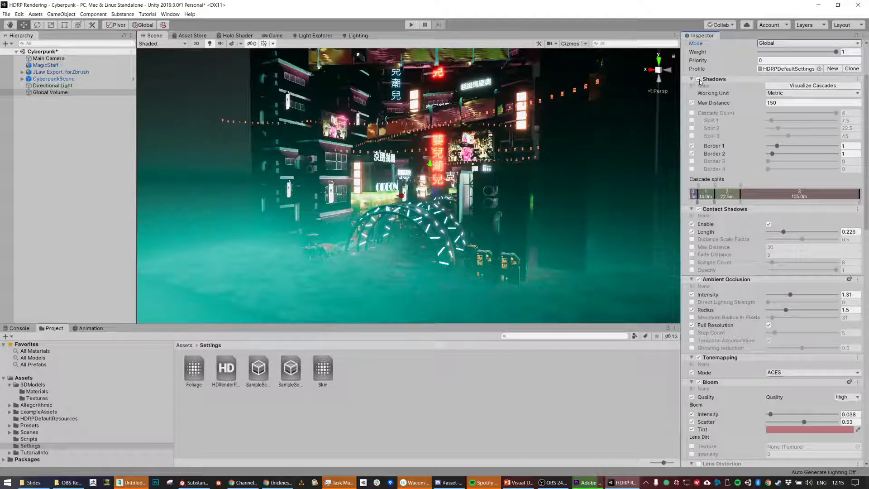
Bring the head bust beside the buildings into the Scene view.
{"action": "scroll", "coordinate": [493, 101], "scroll_direction": "up", "scroll_amount": 3}
{"action": "middle_click_drag", "start_coordinate": [493, 100], "coordinate": [464, 212]}
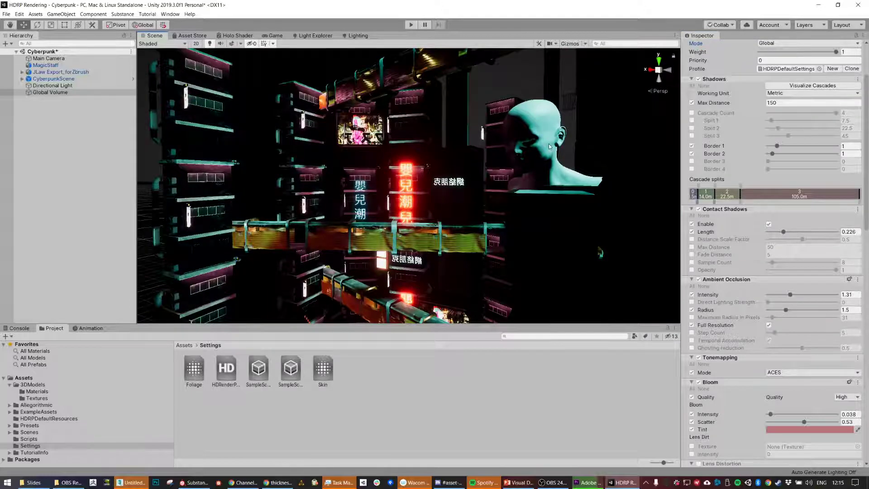
Examine the head model up close and the surrounding cyberpunk buildings in the scene.
{"action": "scroll", "coordinate": [549, 144], "scroll_direction": "up", "scroll_amount": 2}
{"action": "middle_click_drag", "start_coordinate": [574, 145], "coordinate": [433, 212]}
{"action": "scroll", "coordinate": [433, 211], "scroll_direction": "up", "scroll_amount": 2}
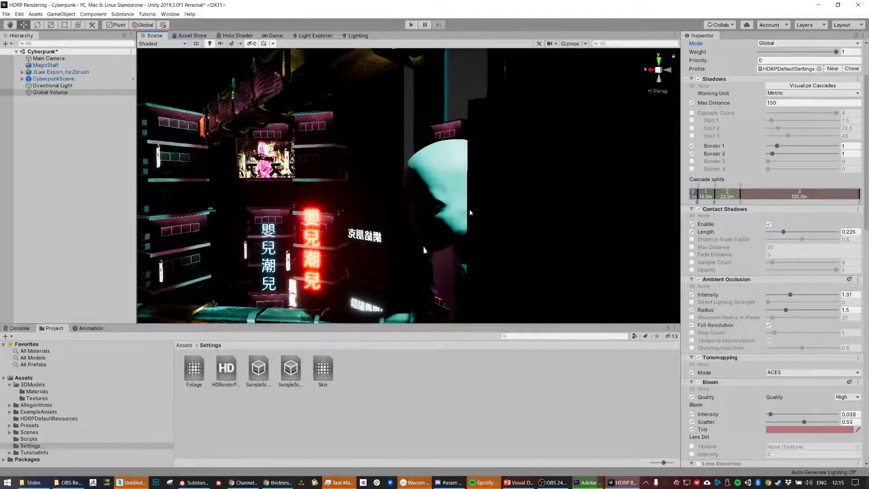
{"action": "scroll", "coordinate": [475, 210], "scroll_direction": "up", "scroll_amount": 3}
{"action": "left_click", "coordinate": [491, 206]}
{"action": "left_click_drag", "start_coordinate": [524, 222], "coordinate": [528, 203], "text": "alt"}
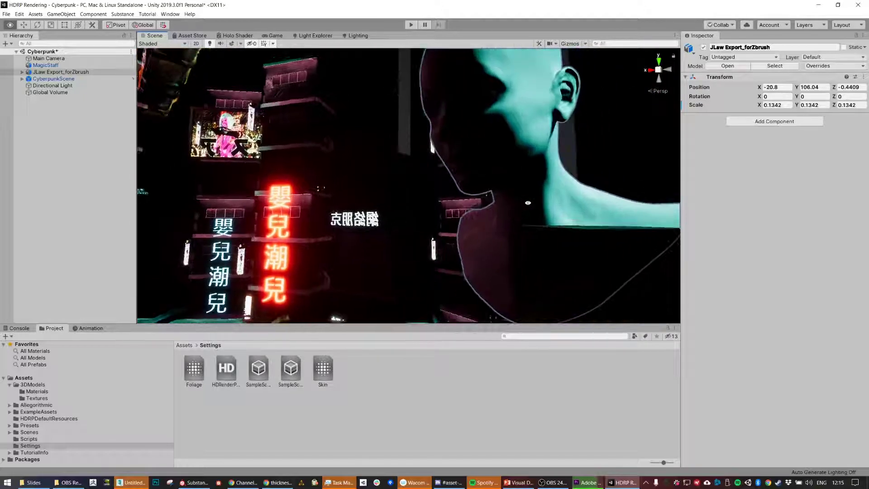
{"action": "scroll", "coordinate": [472, 232], "scroll_direction": "down", "scroll_amount": 5}
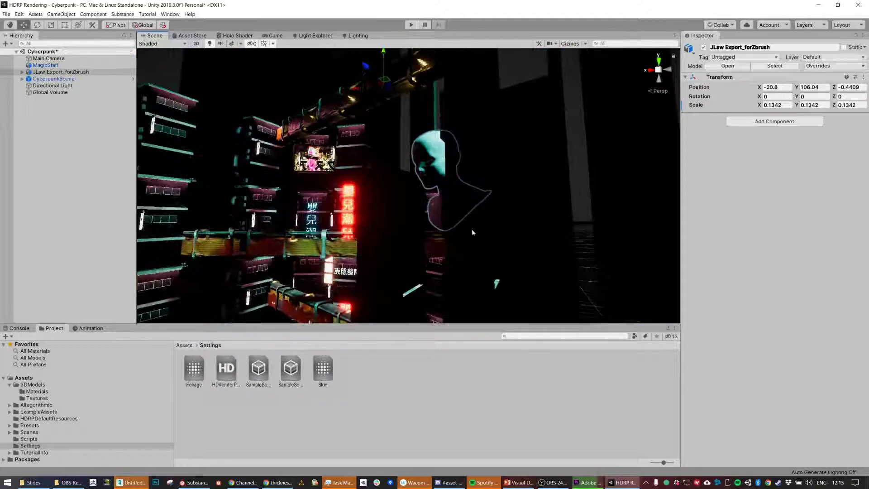
{"action": "scroll", "coordinate": [472, 233], "scroll_direction": "down", "scroll_amount": 6}
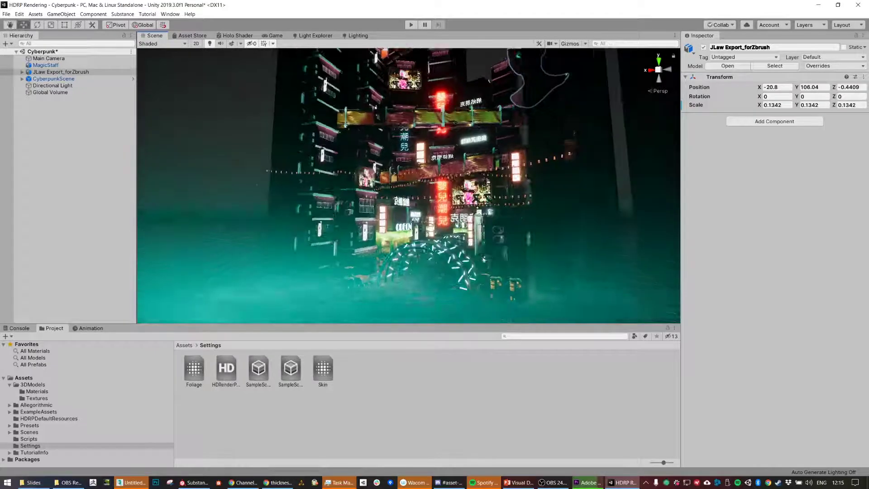
Select the Global Volume and review its post-processing overrides.
{"action": "left_click", "coordinate": [50, 92]}
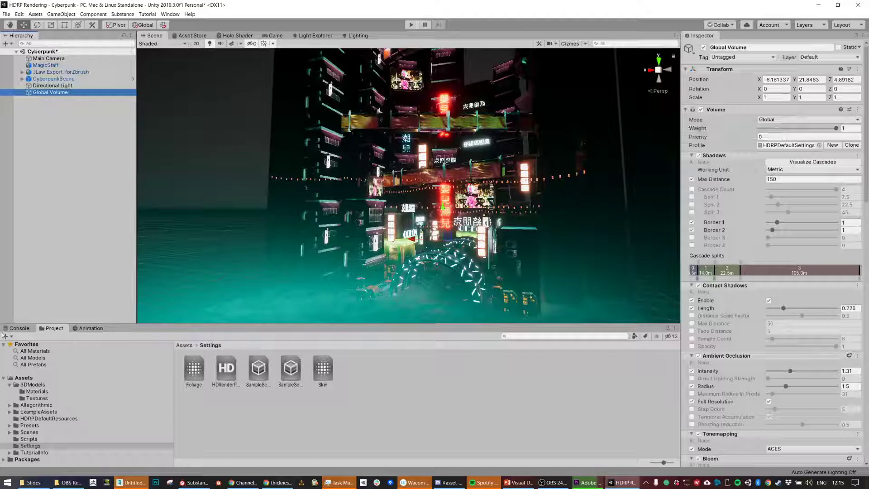
{"action": "middle_click_drag", "start_coordinate": [537, 215], "coordinate": [517, 209]}
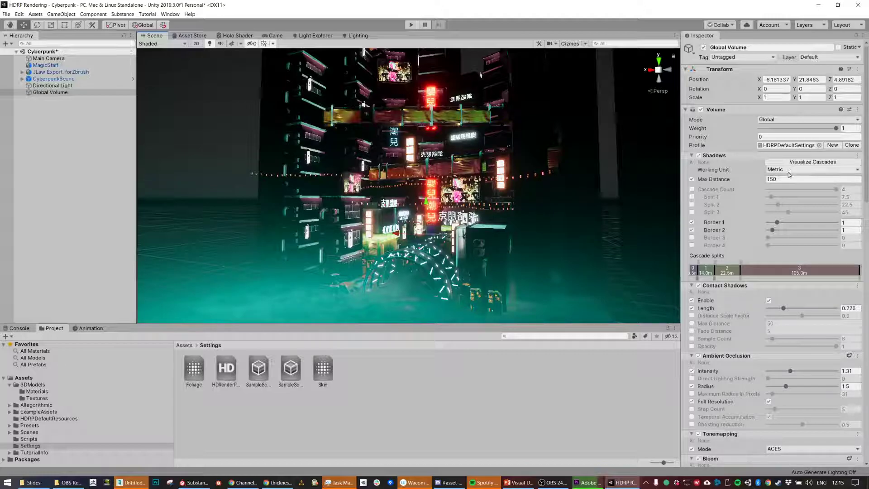
{"action": "scroll", "coordinate": [789, 177], "scroll_direction": "down", "scroll_amount": 10}
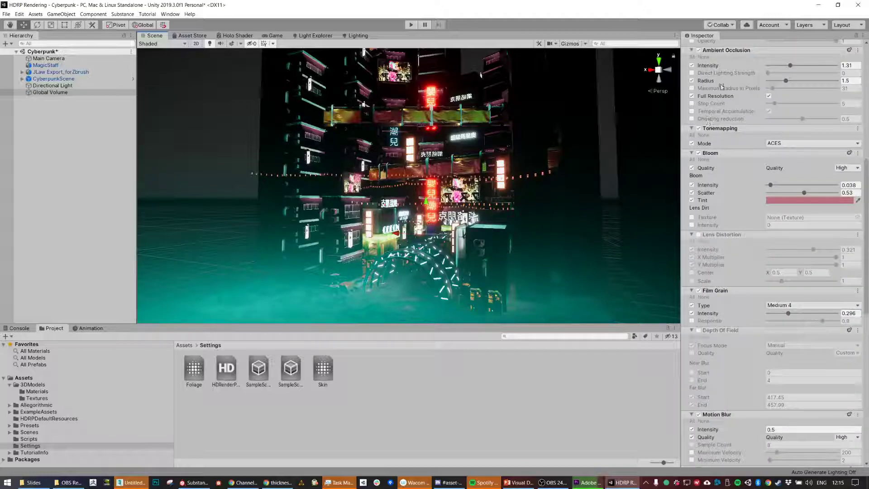
{"action": "scroll", "coordinate": [738, 91], "scroll_direction": "up", "scroll_amount": 5}
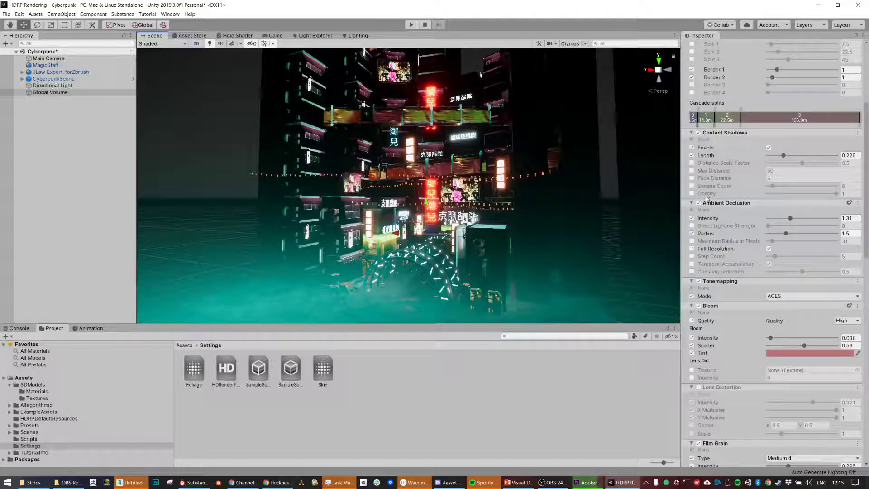
Switch the Contact Shadows and Ambient Occlusion overrides off and back on to compare the scene.
{"action": "left_click", "coordinate": [699, 132]}
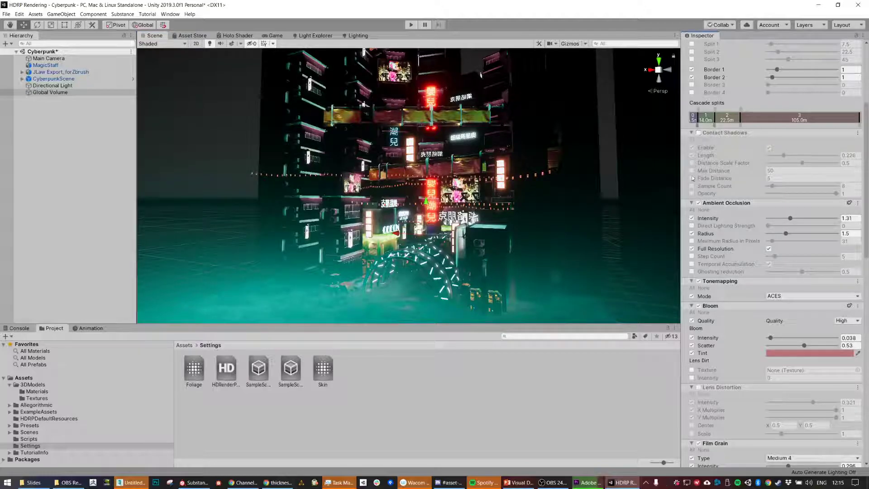
{"action": "left_click", "coordinate": [699, 204]}
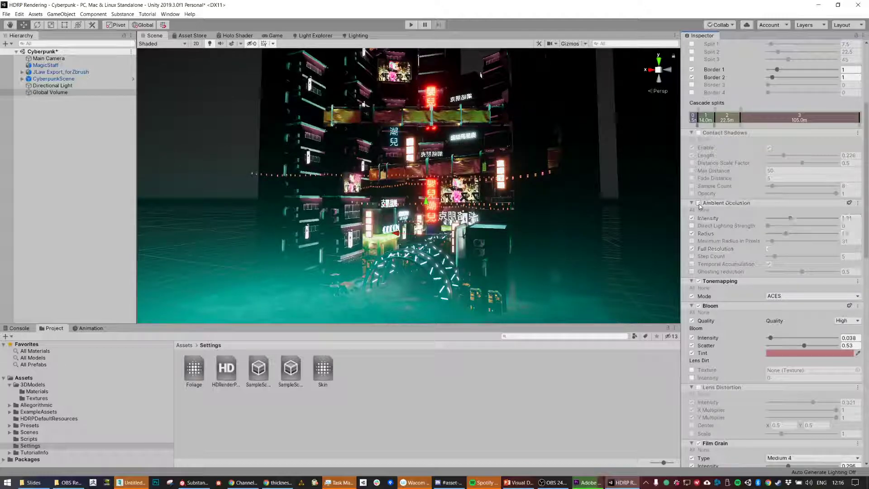
{"action": "left_click", "coordinate": [699, 203]}
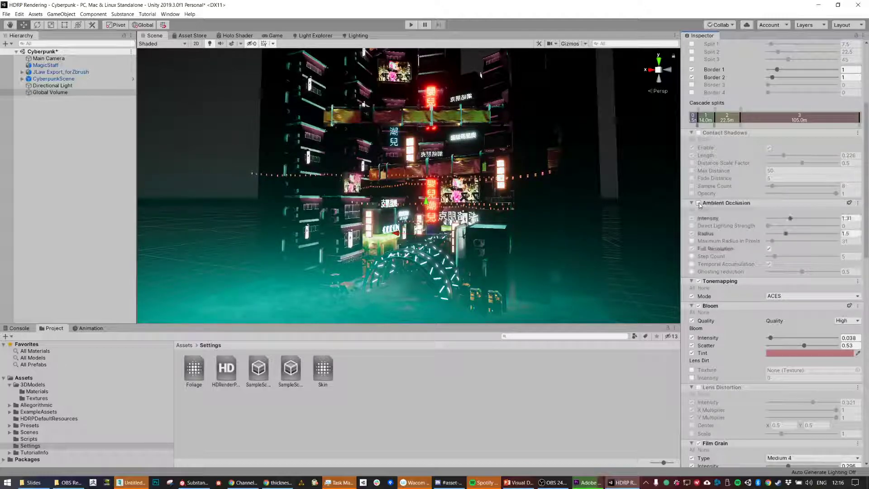
{"action": "left_click", "coordinate": [699, 133]}
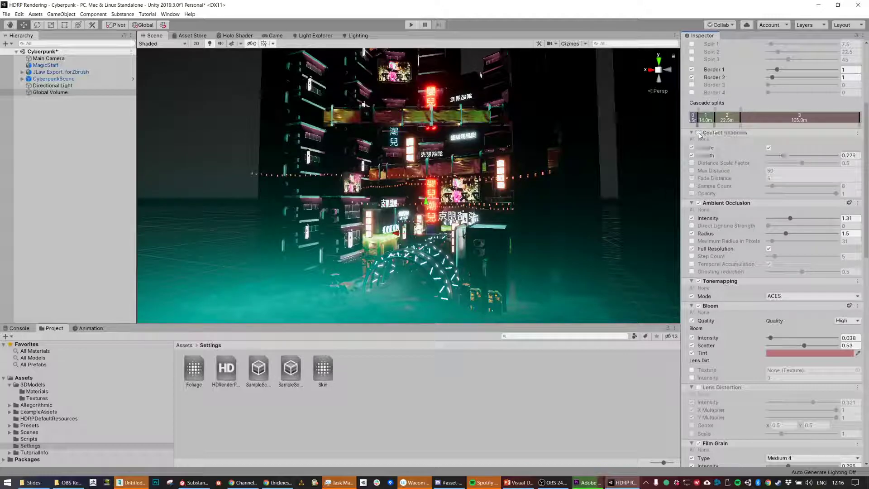
Set the Contact Shadows length to 0.572 and override their opacity at 1.
{"action": "scroll", "coordinate": [316, 267], "scroll_direction": "up", "scroll_amount": 5}
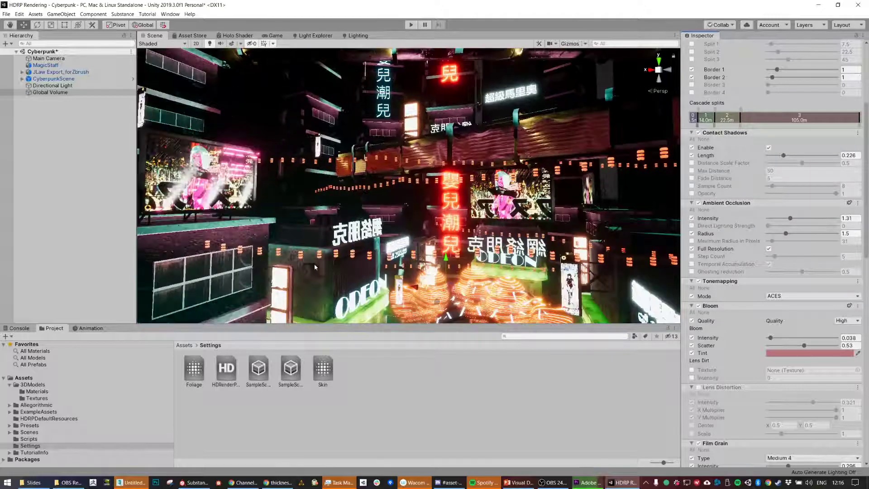
{"action": "middle_click_drag", "start_coordinate": [163, 272], "coordinate": [248, 201]}
{"action": "scroll", "coordinate": [244, 189], "scroll_direction": "up", "scroll_amount": 2}
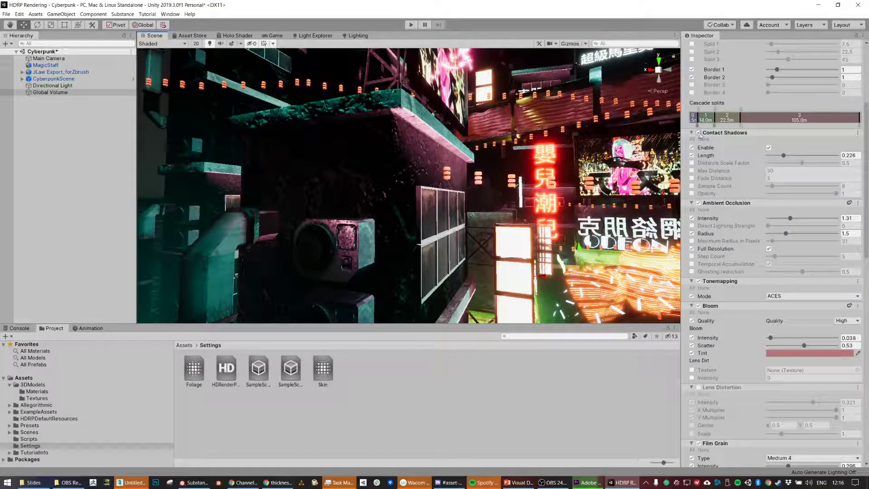
{"action": "left_click_drag", "start_coordinate": [783, 155], "coordinate": [788, 159]}
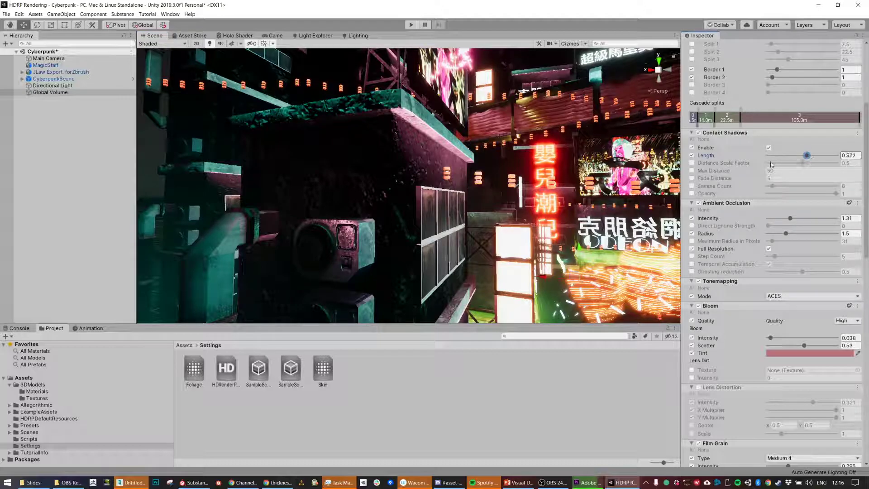
{"action": "left_click", "coordinate": [691, 193]}
{"action": "mouse_move", "coordinate": [827, 194]}
{"action": "left_mouse_down"}
{"action": "mouse_move", "coordinate": [820, 194]}
{"action": "mouse_move", "coordinate": [838, 194]}
{"action": "left_mouse_up"}
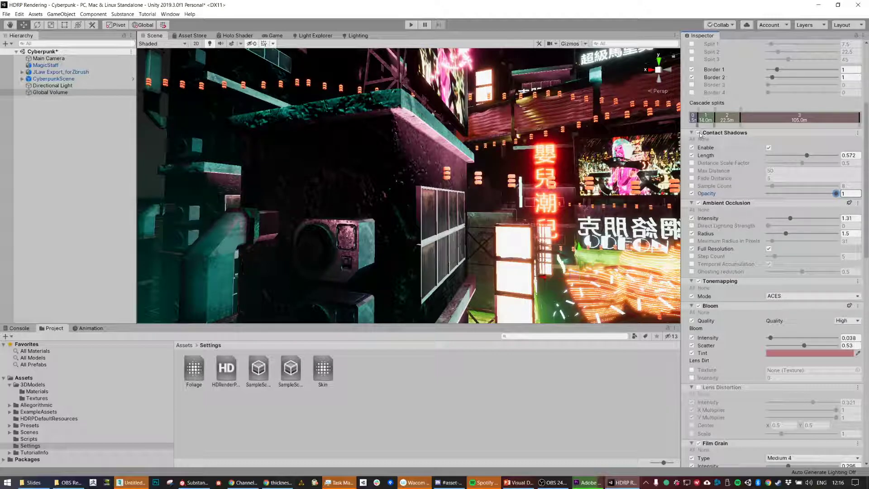
Switch the Tonemapping override off and back on while viewing the neon street.
{"action": "right_click_drag", "start_coordinate": [471, 185], "coordinate": [475, 183]}
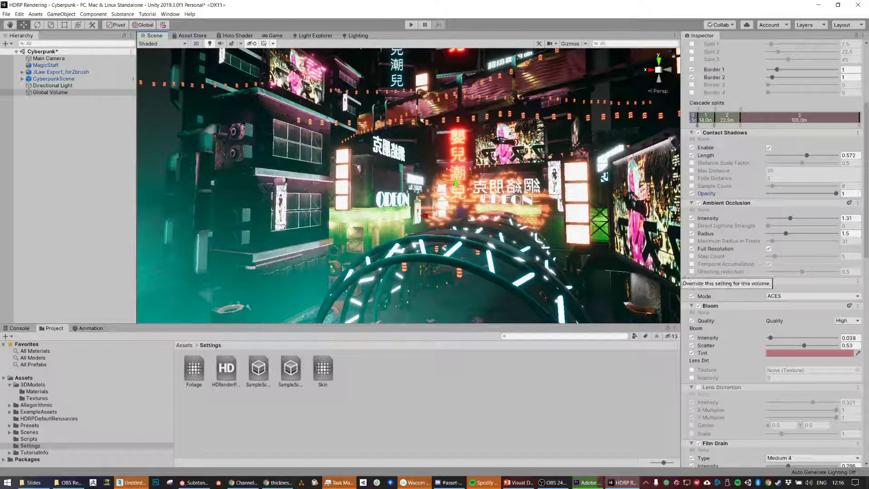
{"action": "left_click", "coordinate": [699, 282]}
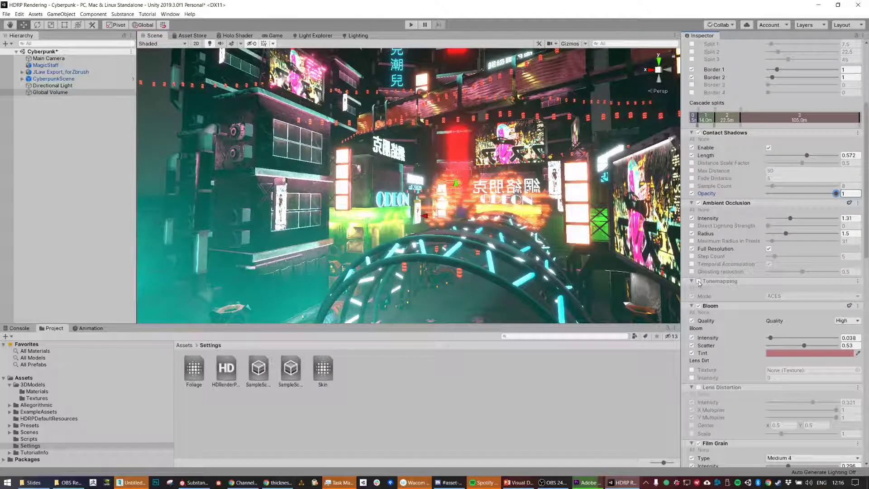
{"action": "left_click", "coordinate": [699, 282]}
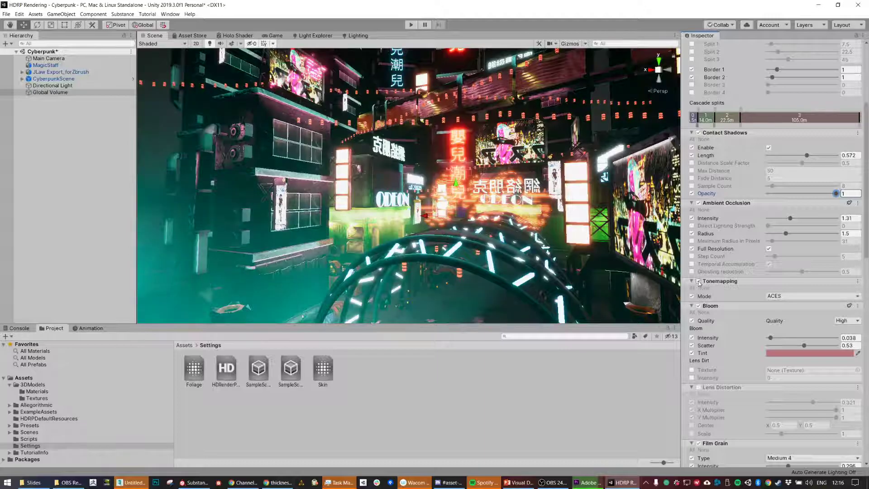
Try the Neutral, Custom and External tonemapping modes, ending on Neutral.
{"action": "left_click", "coordinate": [782, 296]}
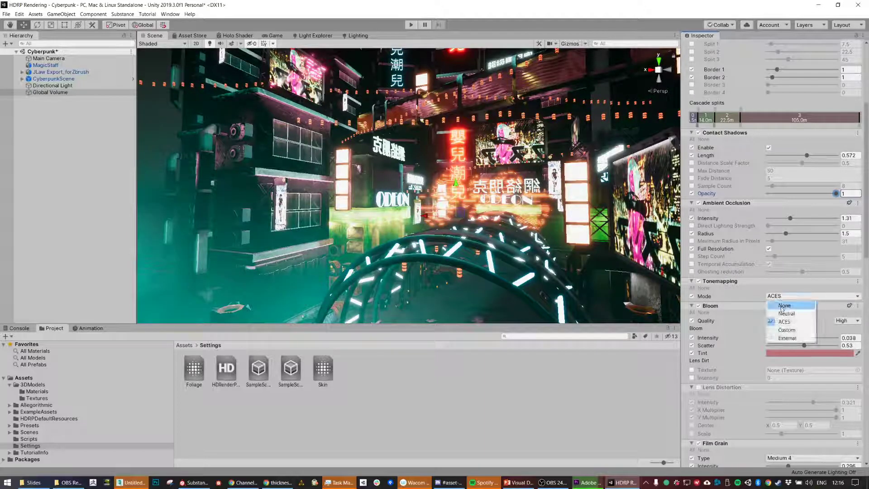
{"action": "left_click", "coordinate": [785, 314]}
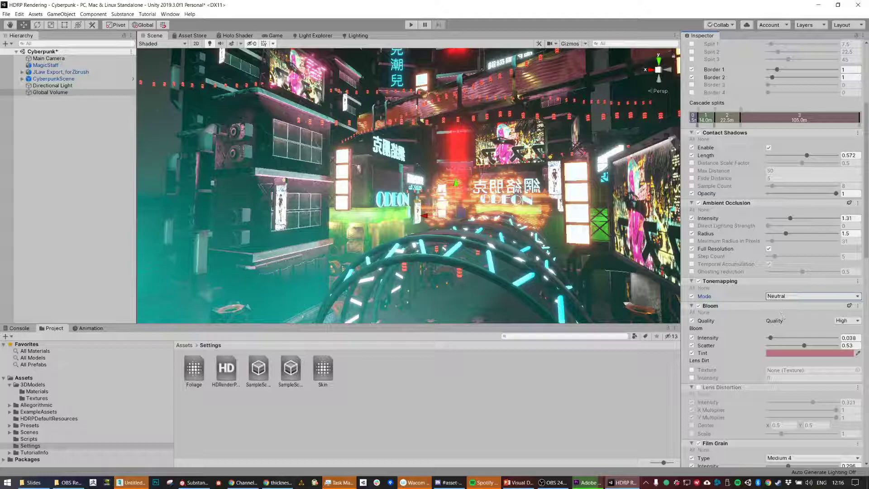
{"action": "left_click", "coordinate": [802, 296]}
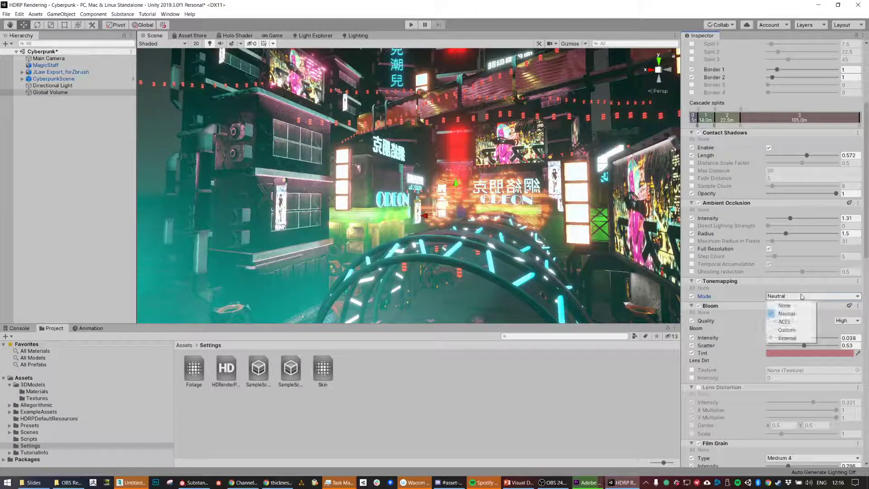
{"action": "left_click", "coordinate": [794, 331]}
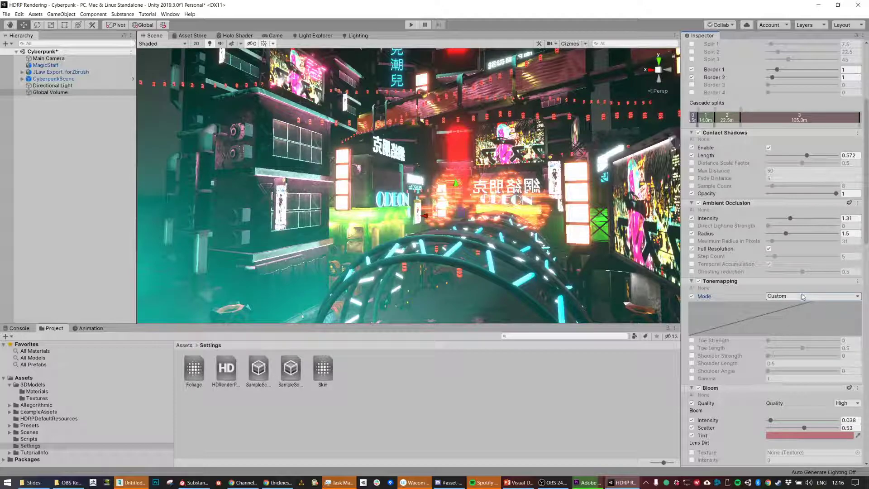
{"action": "left_click", "coordinate": [804, 296]}
{"action": "left_click", "coordinate": [797, 338]}
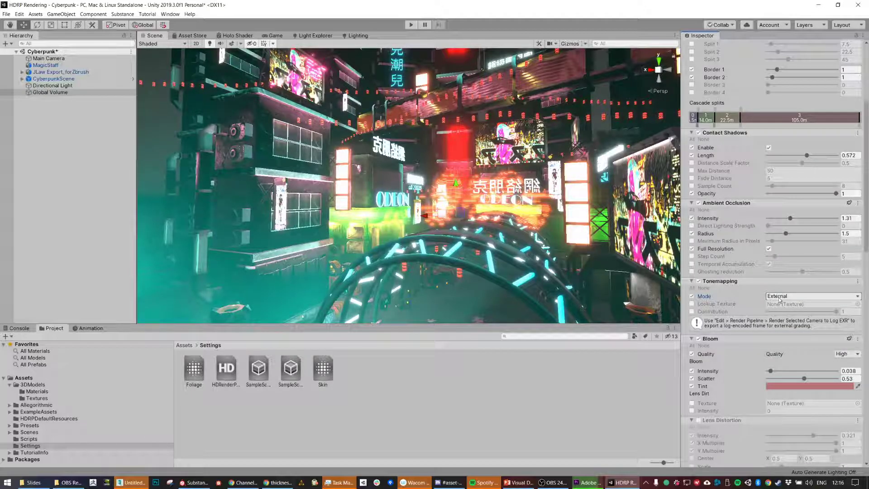
{"action": "left_click", "coordinate": [779, 300]}
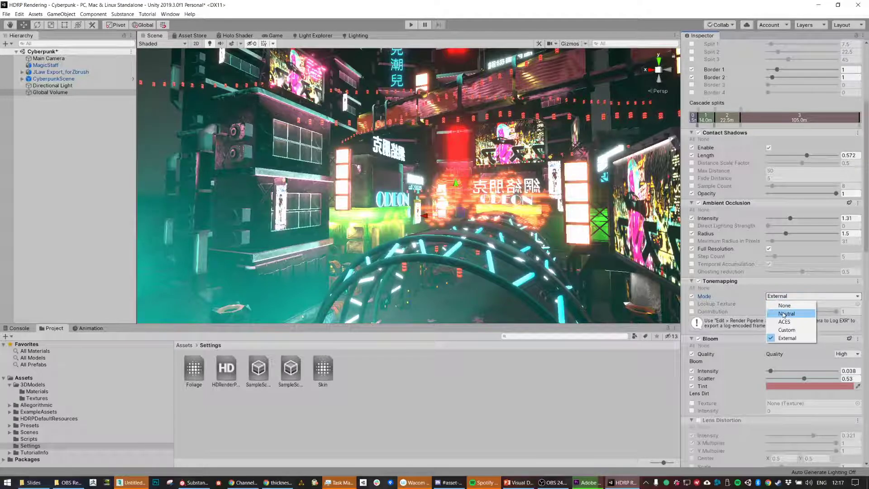
{"action": "left_click", "coordinate": [785, 314]}
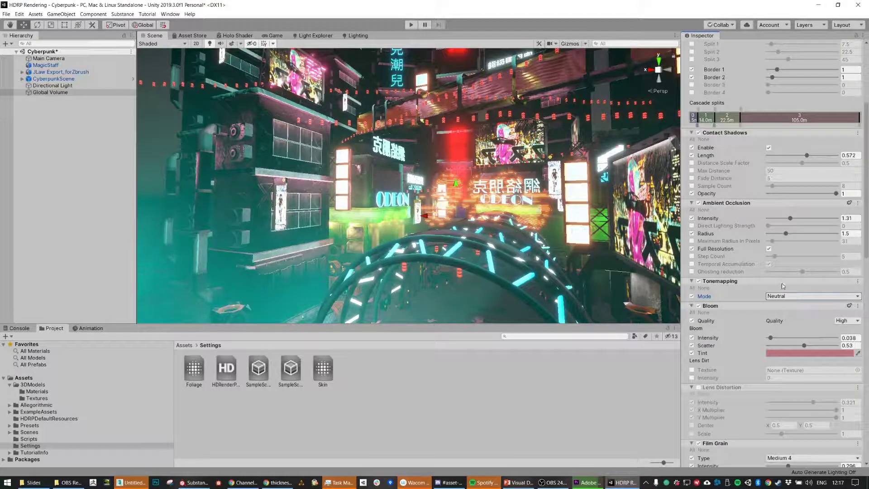
Try ACES tonemapping, switch to Custom mode, and override all its toe, shoulder and gamma parameters.
{"action": "left_click", "coordinate": [788, 296]}
{"action": "left_click", "coordinate": [785, 322]}
{"action": "left_click", "coordinate": [788, 296]}
{"action": "left_click", "coordinate": [788, 329]}
{"action": "left_click", "coordinate": [692, 341]}
{"action": "left_click", "coordinate": [692, 348]}
{"action": "left_click", "coordinate": [692, 356]}
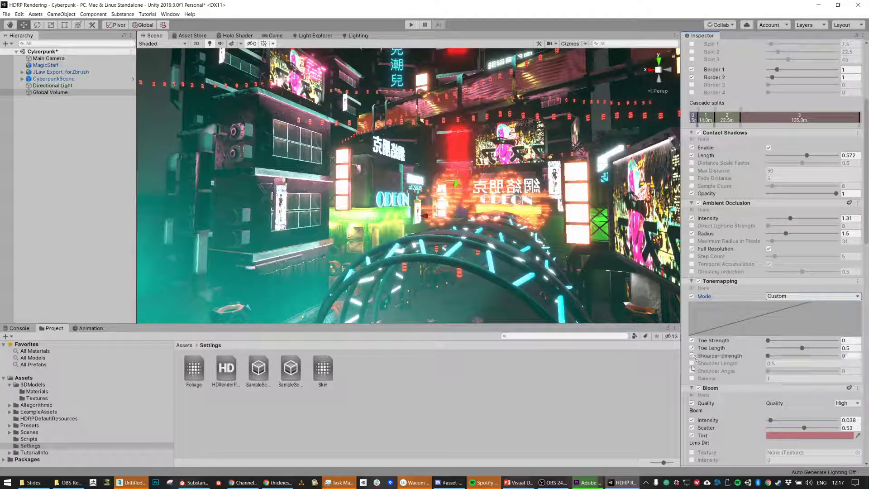
{"action": "left_click", "coordinate": [692, 378]}
{"action": "left_click", "coordinate": [691, 371]}
{"action": "left_click", "coordinate": [691, 364]}
Shape the custom tonemapping curve with shoulder length 0.65, shoulder angle 0.372, gamma 1.51 and maximum toe strength, and adjust the toe length.
{"action": "left_click_drag", "start_coordinate": [764, 379], "coordinate": [785, 339]}
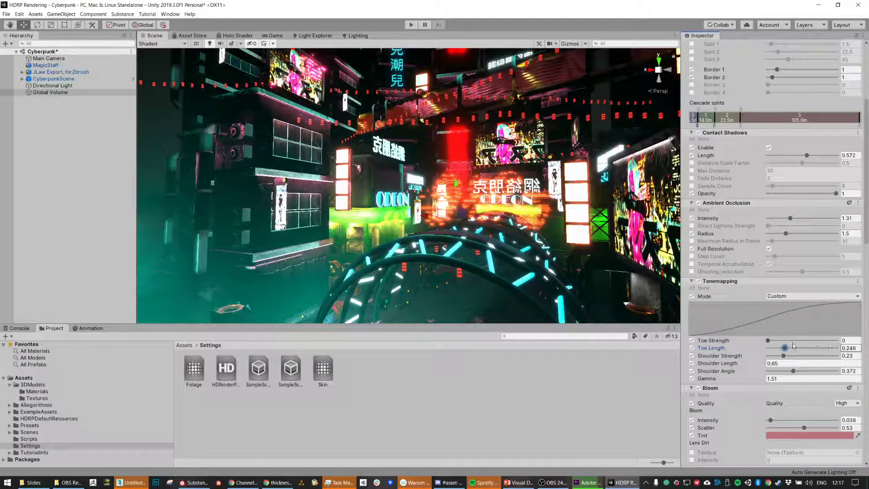
{"action": "left_click_drag", "start_coordinate": [768, 341], "coordinate": [842, 343]}
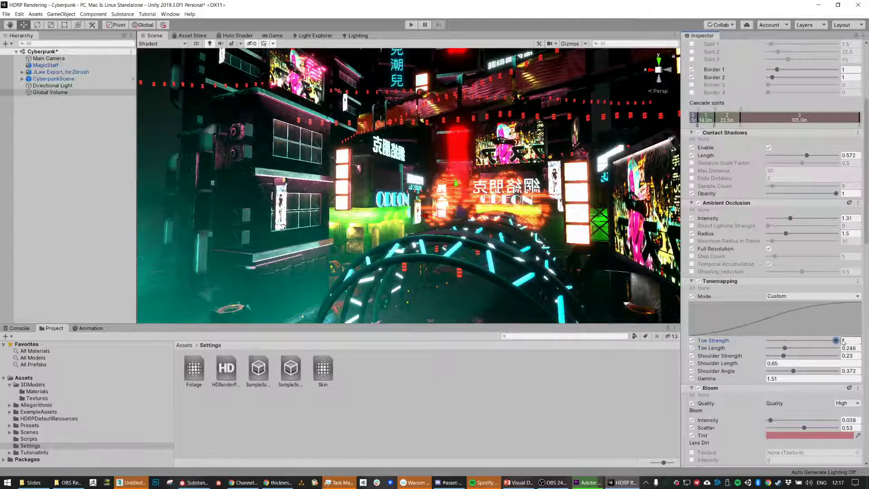
{"action": "left_click_drag", "start_coordinate": [785, 349], "coordinate": [805, 356]}
Set the Tonemapping mode to ACES for comparison, and change it to Neutral.
{"action": "left_click", "coordinate": [788, 296]}
{"action": "left_click", "coordinate": [783, 322]}
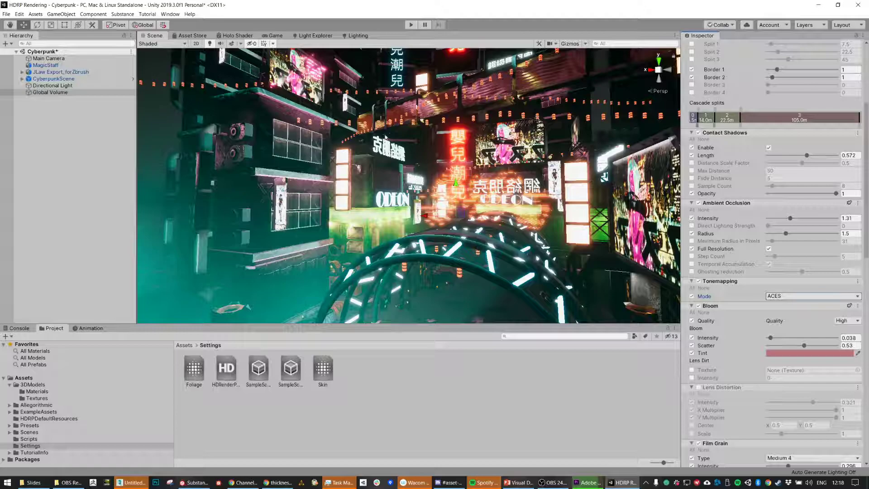
{"action": "left_click", "coordinate": [798, 296]}
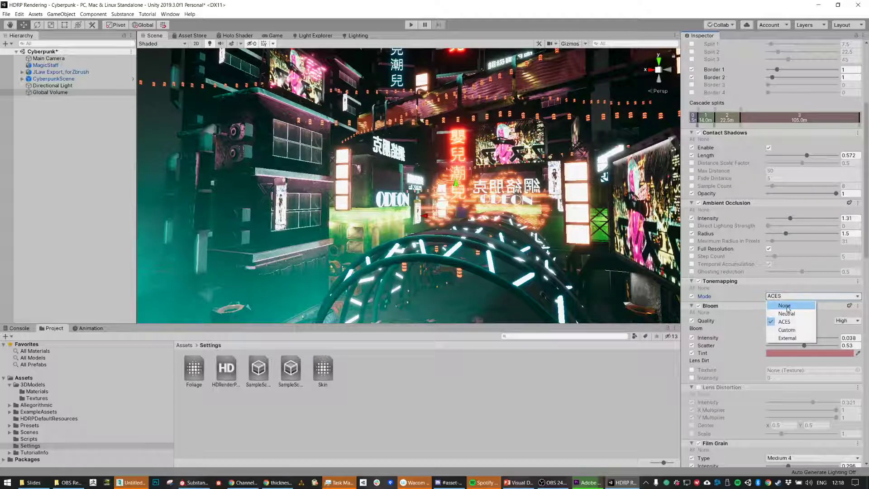
{"action": "left_click", "coordinate": [788, 314]}
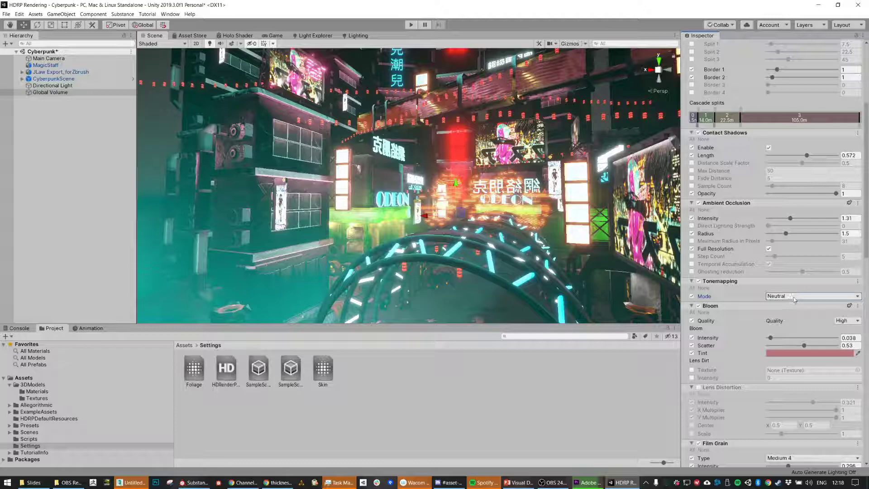
View the neon arches from street level and compare ACES tonemapping against Neutral, ending on Neutral.
{"action": "left_click", "coordinate": [794, 297]}
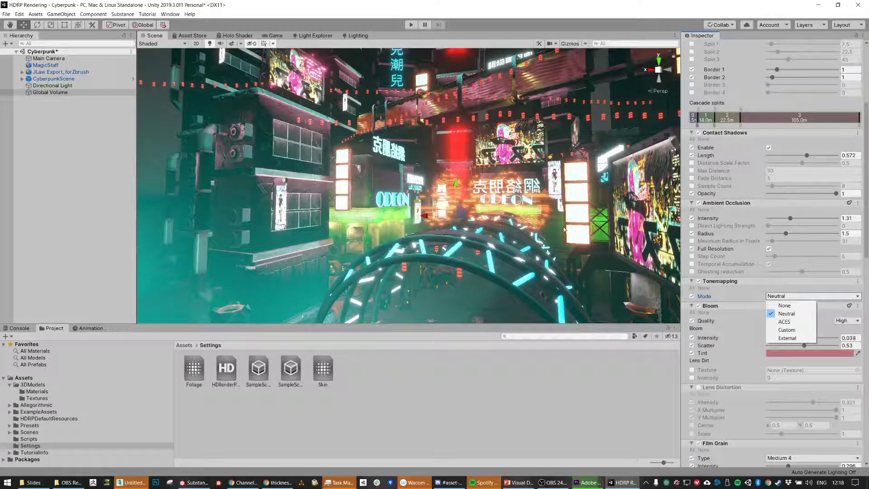
{"action": "right_click", "coordinate": [531, 229]}
{"action": "key", "text": "s"}
{"action": "right_click_drag", "start_coordinate": [532, 229], "coordinate": [527, 221]}
{"action": "key", "text": "w"}
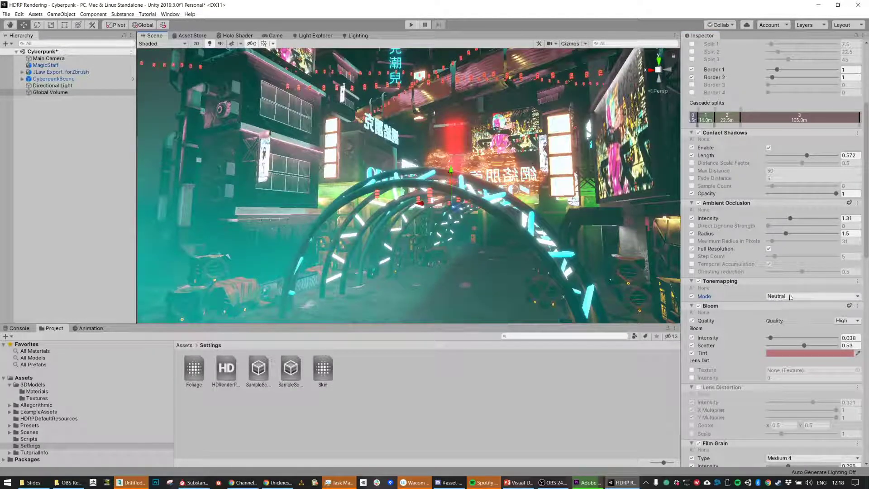
{"action": "left_click", "coordinate": [793, 297]}
{"action": "left_click", "coordinate": [790, 323]}
{"action": "left_click", "coordinate": [790, 297]}
{"action": "left_click", "coordinate": [786, 315]}
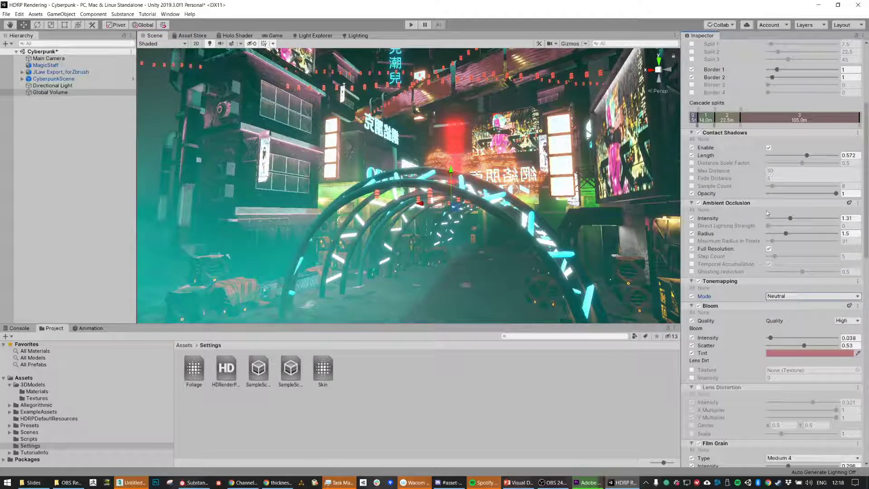
Toggle the Bloom override off and on for comparison, and try Bloom intensities of 0.063 and 0.007.
{"action": "scroll", "coordinate": [765, 204], "scroll_direction": "down", "scroll_amount": 3}
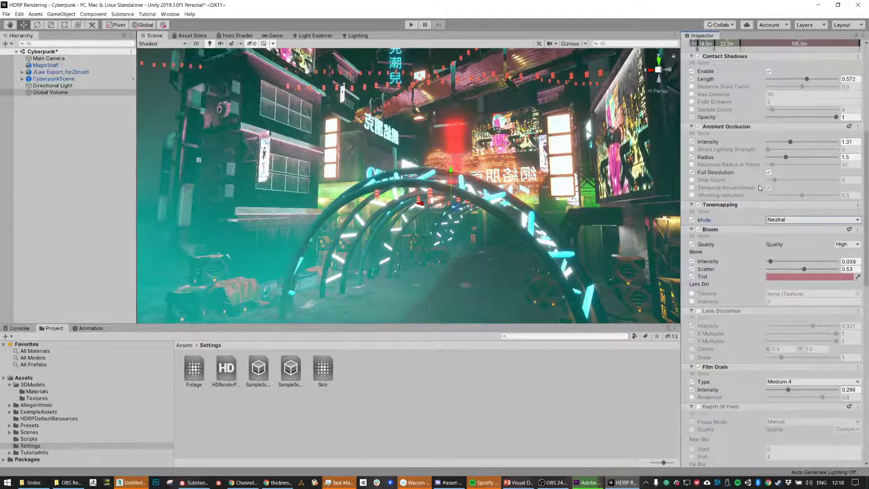
{"action": "left_click", "coordinate": [698, 229]}
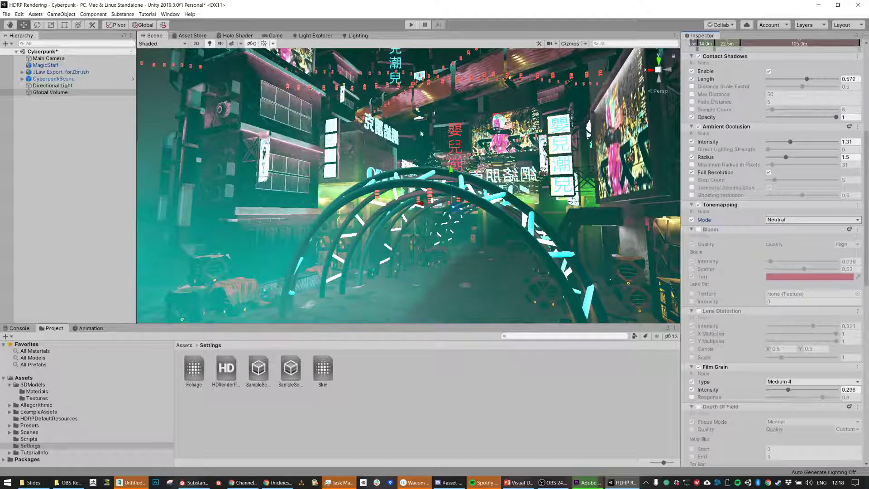
{"action": "left_click", "coordinate": [698, 230]}
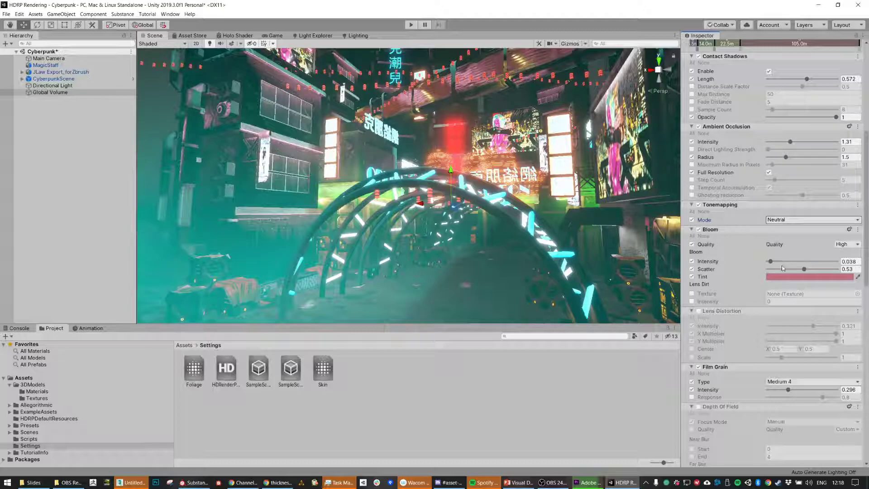
{"action": "mouse_move", "coordinate": [771, 262]}
{"action": "left_mouse_down"}
{"action": "mouse_move", "coordinate": [831, 261]}
{"action": "mouse_move", "coordinate": [773, 264]}
{"action": "left_mouse_up"}
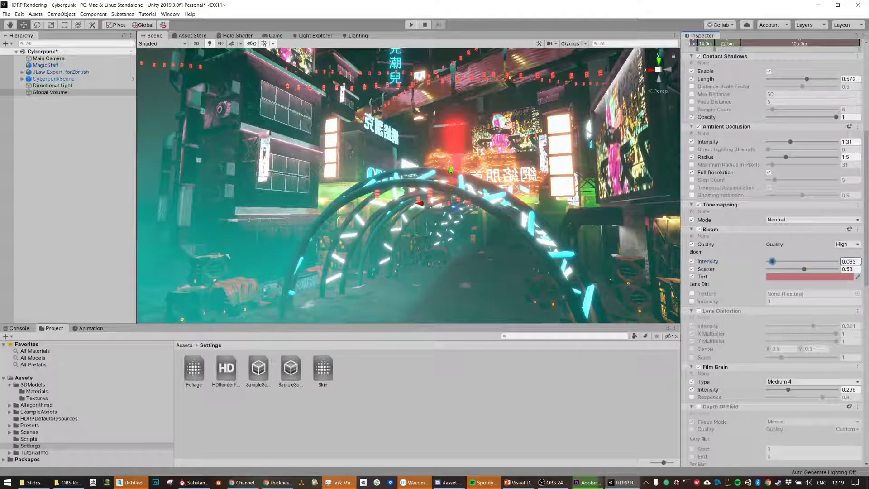
{"action": "left_click_drag", "start_coordinate": [773, 264], "coordinate": [770, 264]}
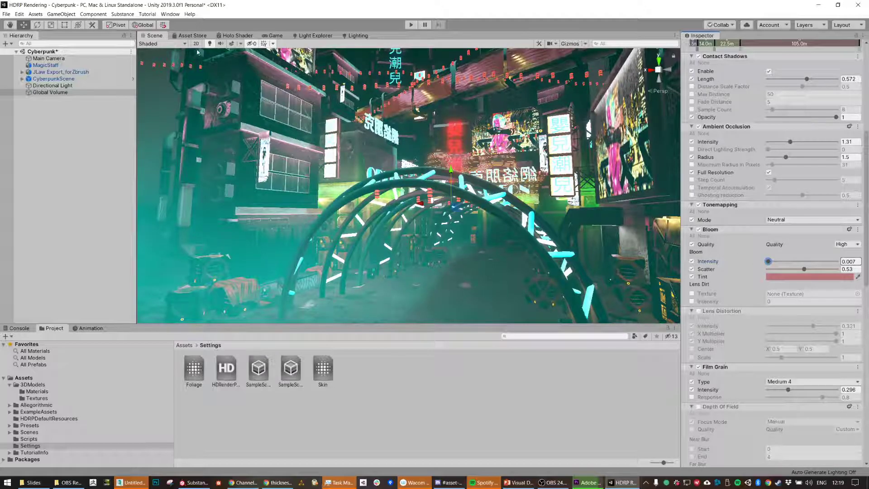
Select the white neon text sign above the arches and open the settings of its material, New Material 2.
{"action": "left_click", "coordinate": [390, 139]}
{"action": "left_click", "coordinate": [376, 128]}
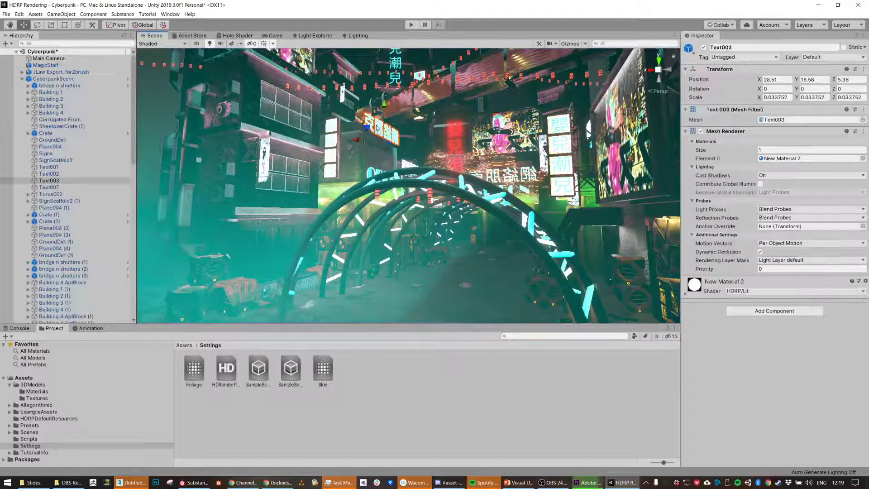
{"action": "left_click", "coordinate": [788, 159]}
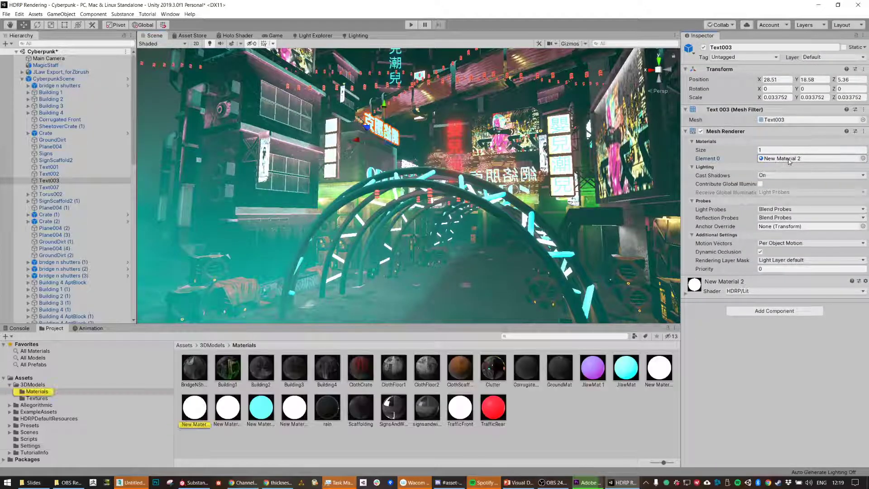
{"action": "left_click", "coordinate": [187, 422]}
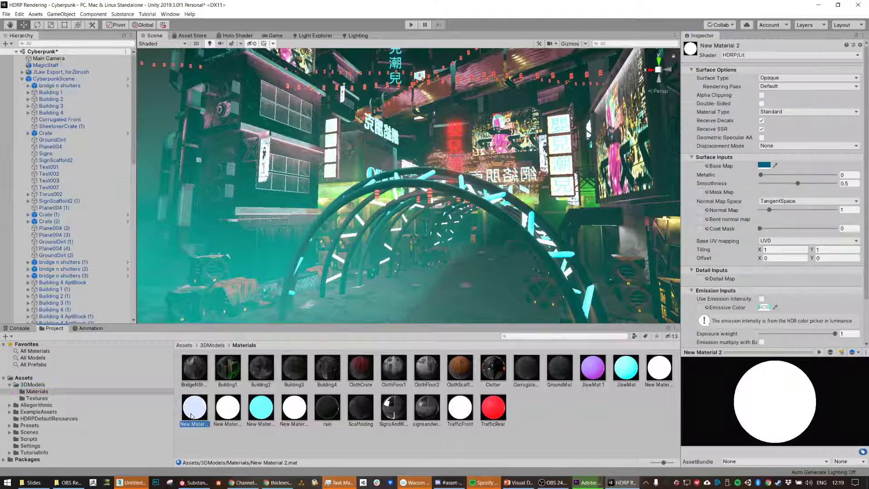
Raise the emissive color intensity of New Material 2 as far as 9.1973 to test the glow, and settle on 6.1973.
{"action": "left_click", "coordinate": [763, 308]}
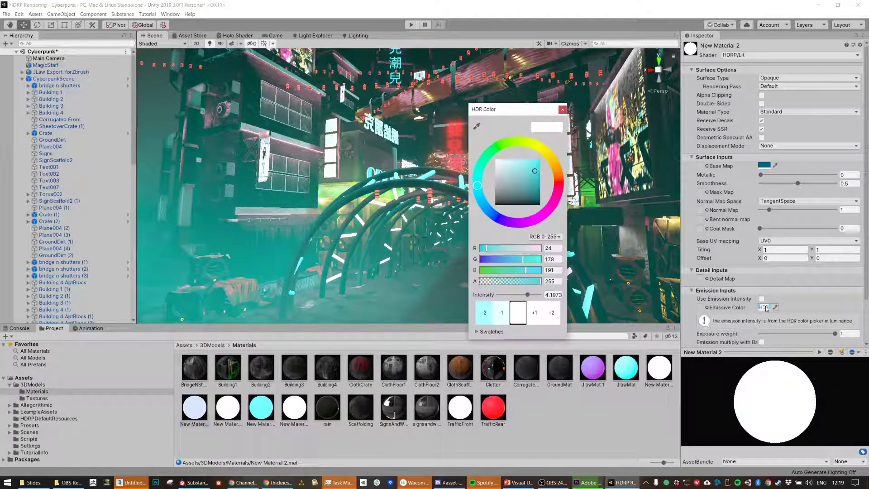
{"action": "left_click", "coordinate": [536, 313]}
{"action": "left_click", "coordinate": [535, 313]}
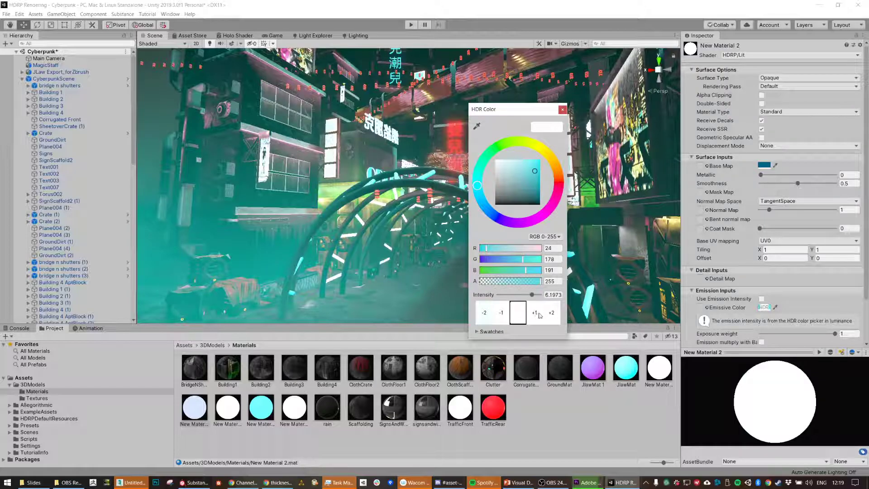
{"action": "double_click", "coordinate": [539, 315]}
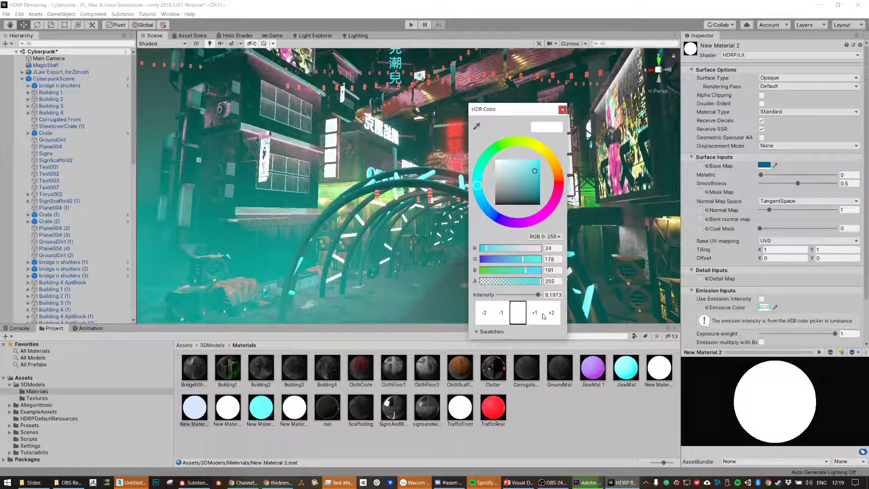
{"action": "left_click_drag", "start_coordinate": [530, 114], "coordinate": [734, 111]}
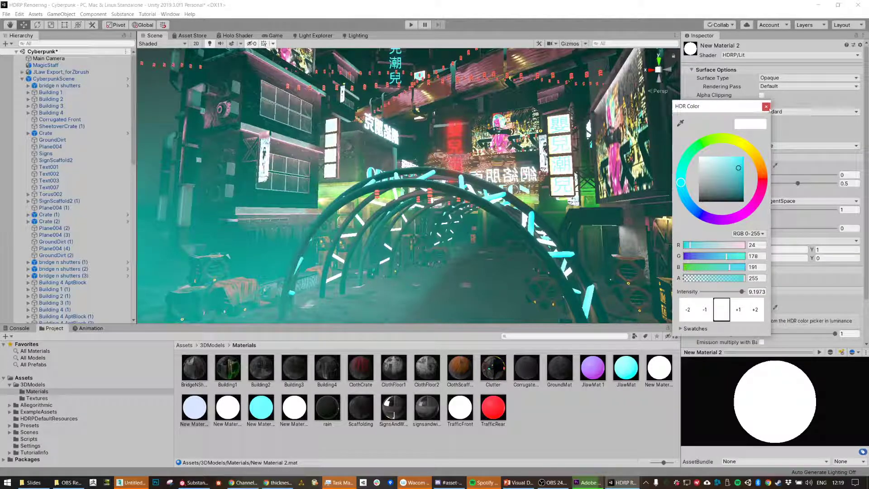
{"action": "triple_click", "coordinate": [705, 312]}
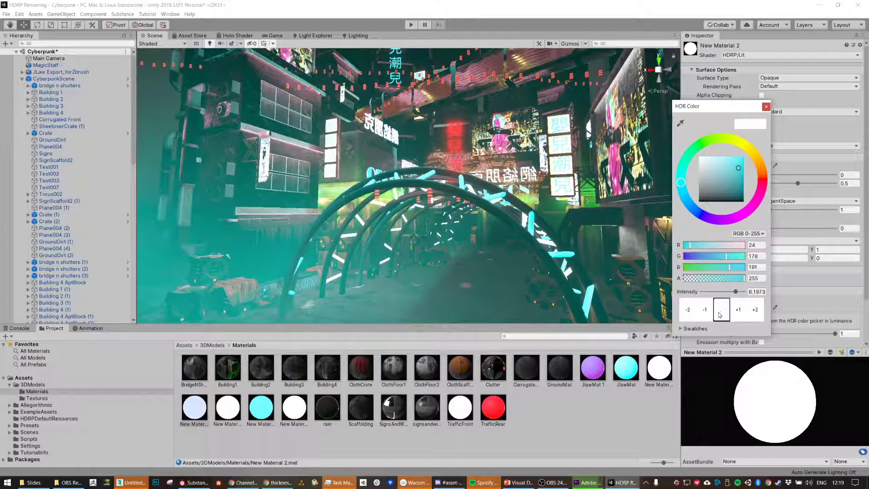
{"action": "left_click", "coordinate": [766, 106]}
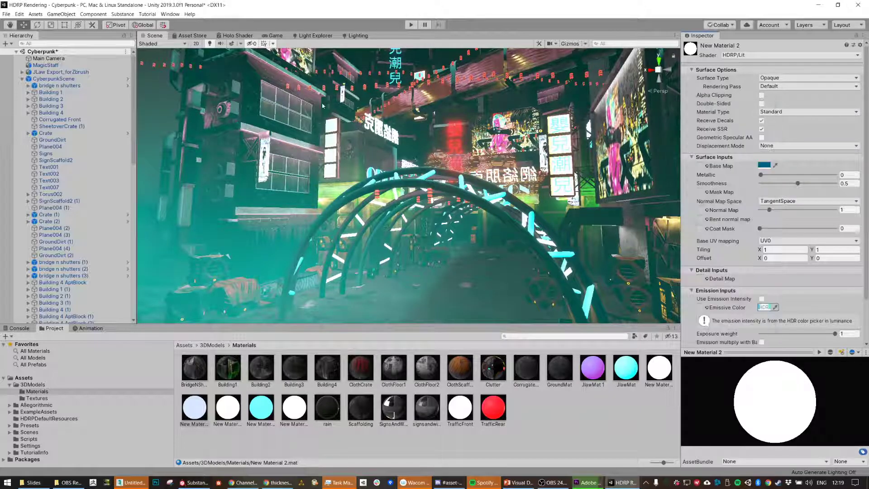
Return to the Global Volume and set its Bloom intensity to 0.03.
{"action": "left_click_drag", "start_coordinate": [133, 94], "coordinate": [132, 253]}
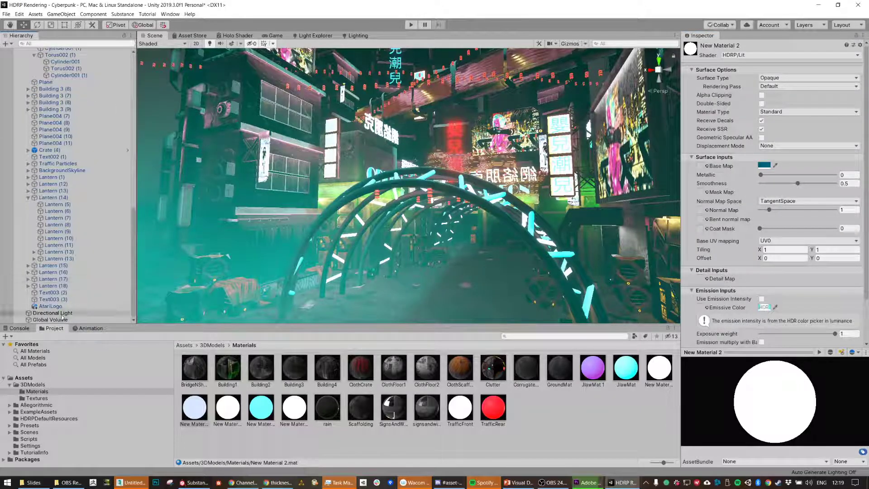
{"action": "left_click", "coordinate": [50, 319]}
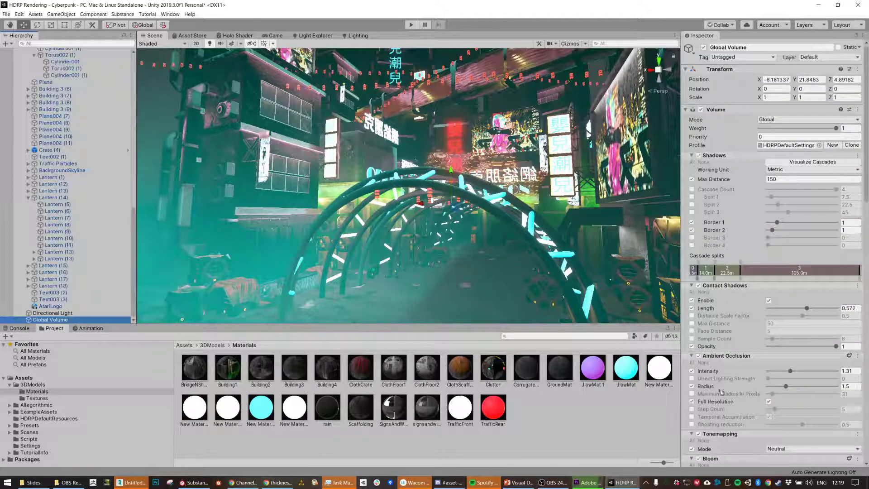
{"action": "scroll", "coordinate": [755, 354], "scroll_direction": "down", "scroll_amount": 10}
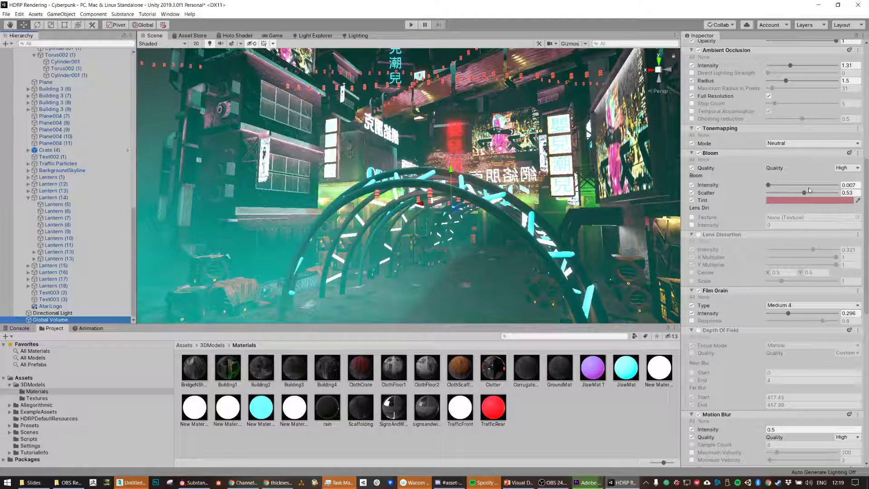
{"action": "left_click", "coordinate": [850, 185]}
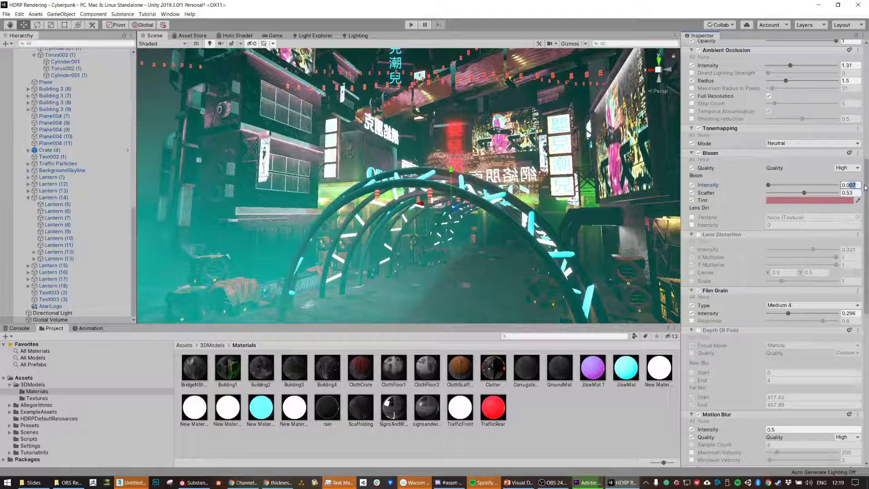
{"action": "type", "text": "0.03"}
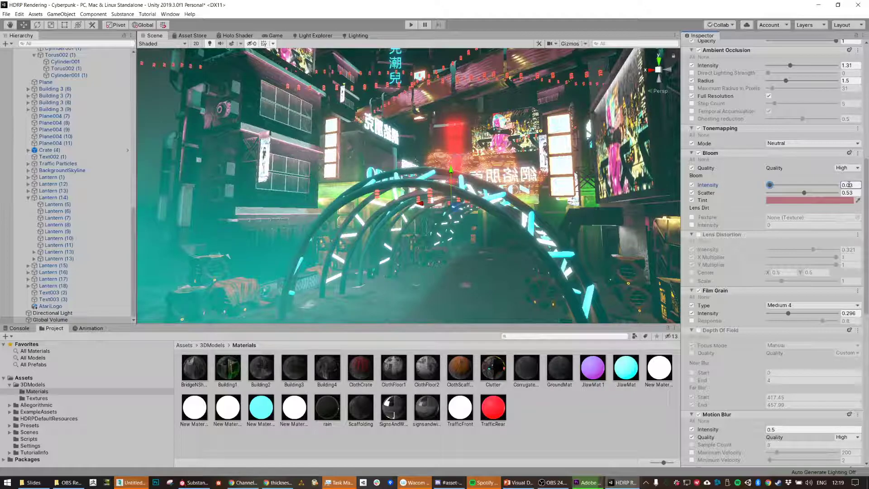
Compare Bloom intensities of 0.08, 0.06 and 0.04, and settle on 0.035.
{"action": "left_click_drag", "start_coordinate": [850, 185], "coordinate": [865, 186]}
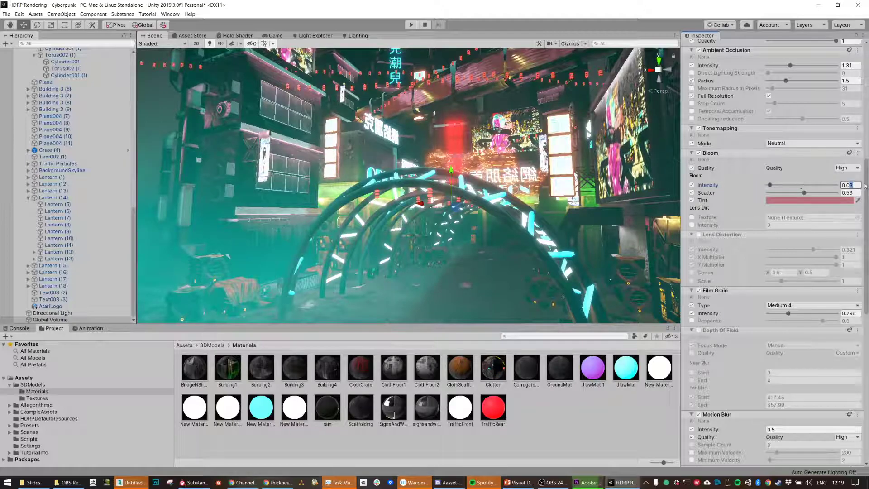
{"action": "type", "text": "8"}
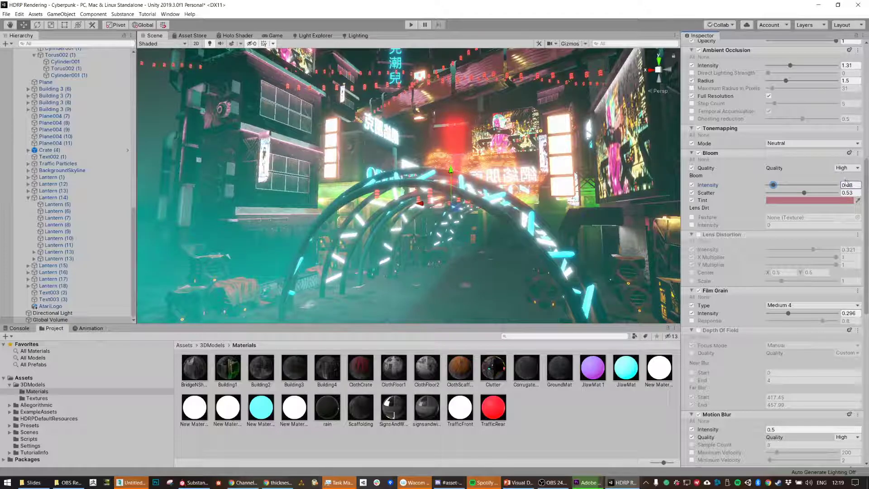
{"action": "type", "text": "6"}
{"action": "key", "text": "Return"}
{"action": "left_click_drag", "start_coordinate": [850, 185], "coordinate": [865, 189]}
{"action": "type", "text": "4"}
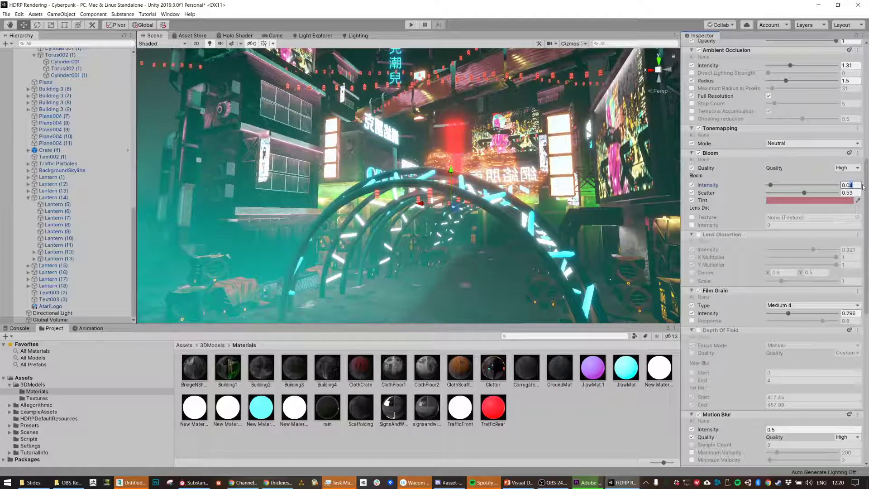
{"action": "key", "text": "Return"}
Select the red neon sign behind the arches and set its TrafficRear material's emissive color intensity to 7.
{"action": "mouse_move", "coordinate": [588, 153]}
{"action": "middle_mouse_down"}
{"action": "mouse_move", "coordinate": [572, 148]}
{"action": "mouse_move", "coordinate": [582, 149]}
{"action": "middle_mouse_up"}
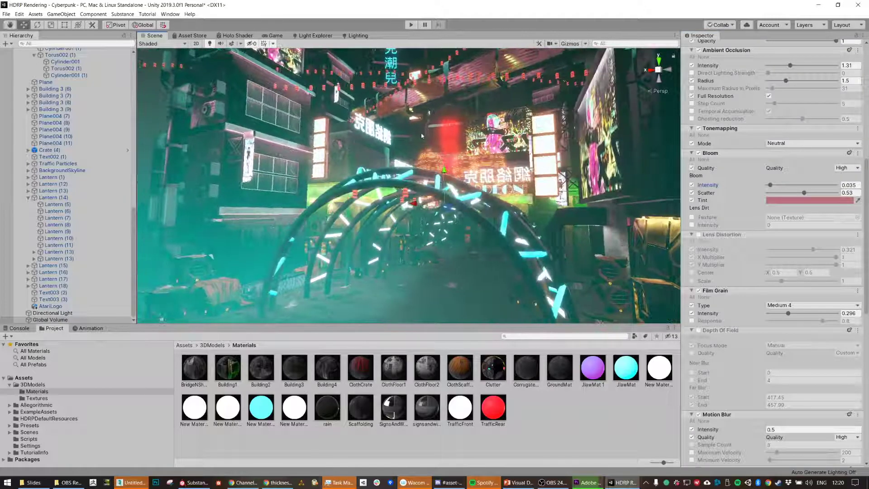
{"action": "left_click", "coordinate": [450, 144]}
{"action": "left_click", "coordinate": [449, 145]}
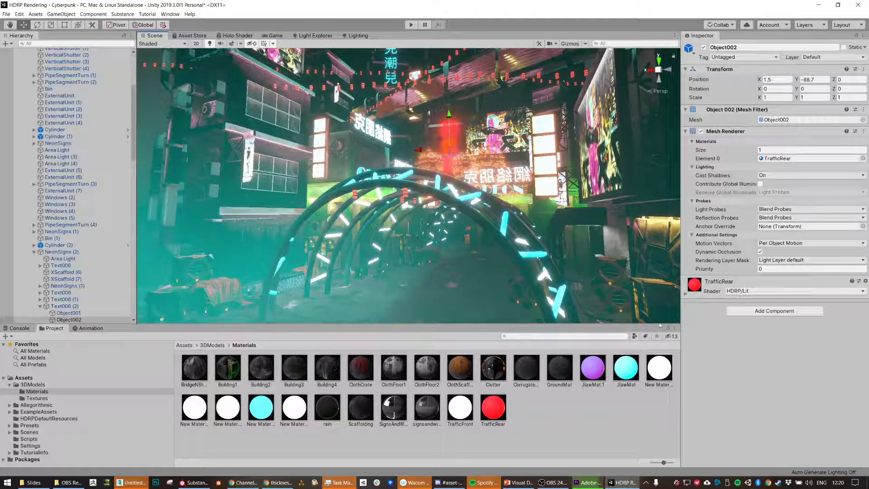
{"action": "left_click", "coordinate": [496, 409]}
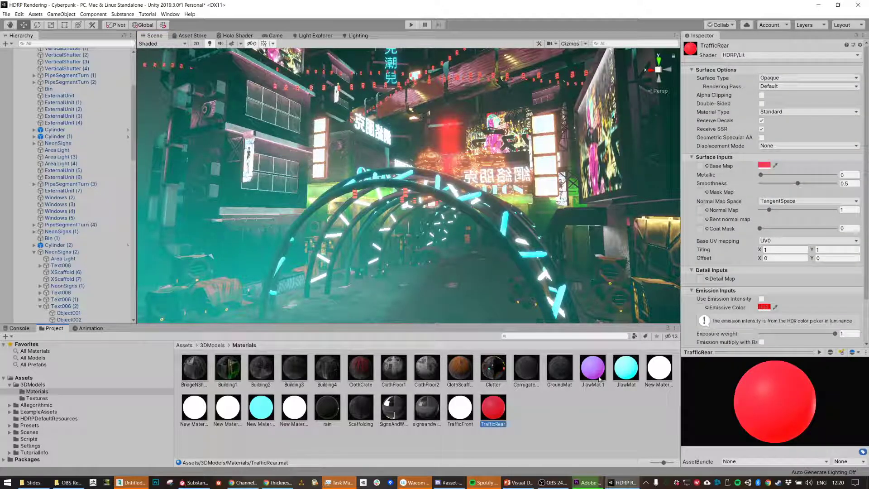
{"action": "left_click", "coordinate": [764, 307]}
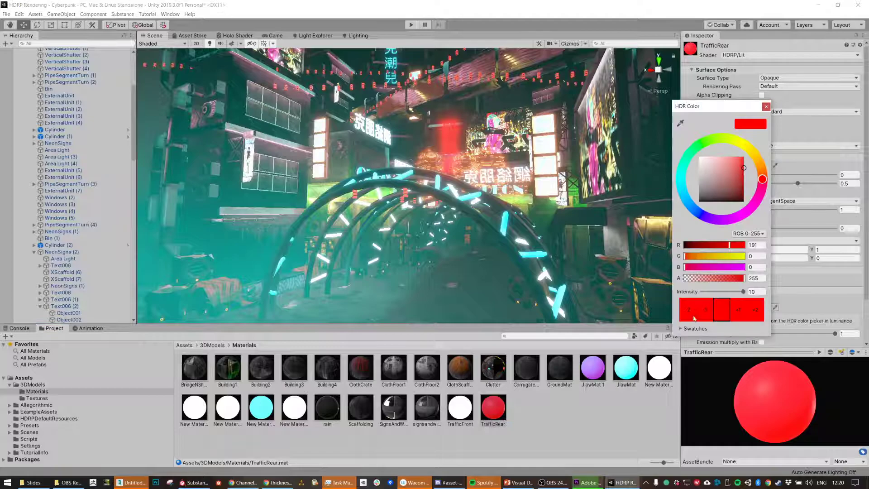
{"action": "left_click", "coordinate": [702, 311]}
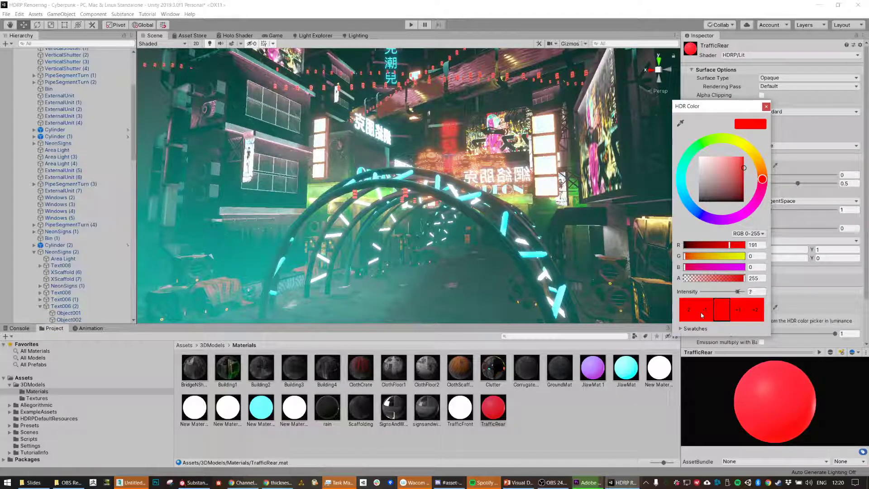
{"action": "left_click", "coordinate": [766, 107]}
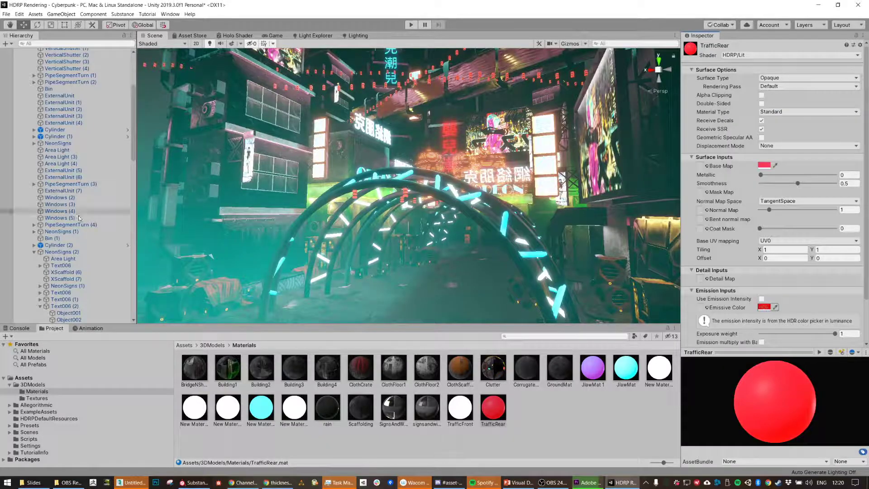
{"action": "left_click", "coordinate": [764, 307]}
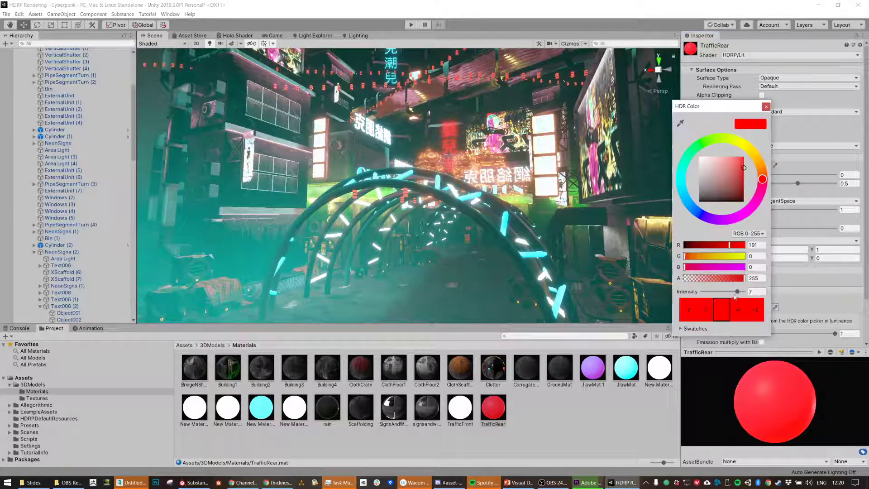
{"action": "left_click", "coordinate": [765, 107]}
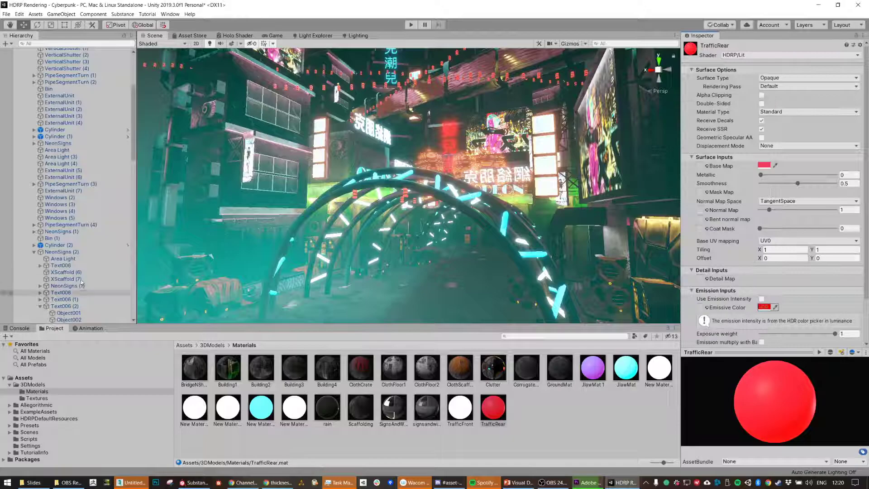
Select the Global Volume again and enable its Lens Distortion override.
{"action": "scroll", "coordinate": [83, 190], "scroll_direction": "down", "scroll_amount": 10}
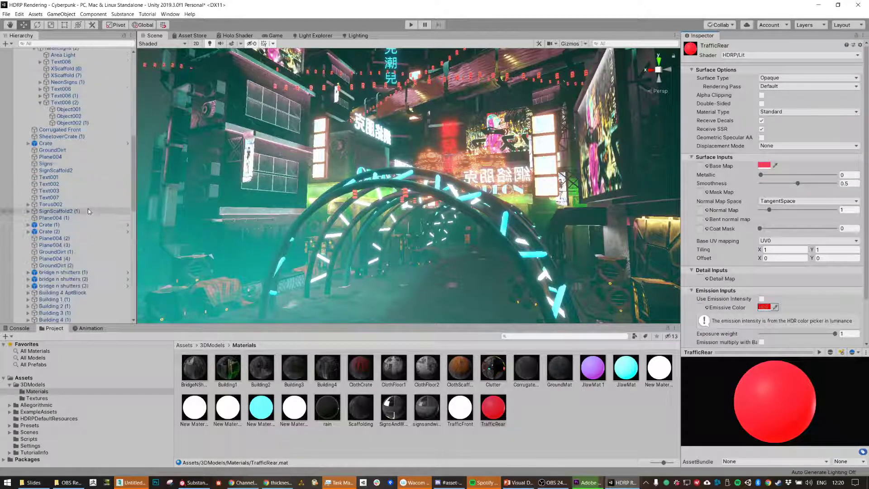
{"action": "scroll", "coordinate": [87, 237], "scroll_direction": "down", "scroll_amount": 10}
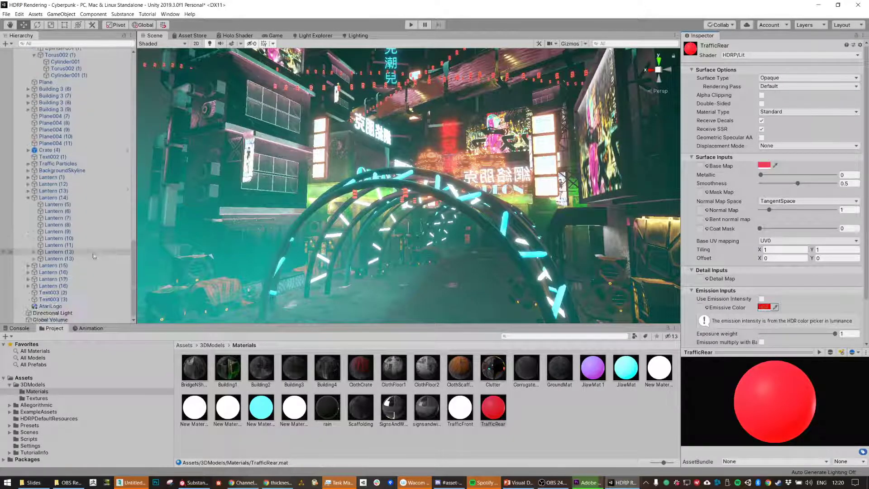
{"action": "left_click", "coordinate": [53, 320]}
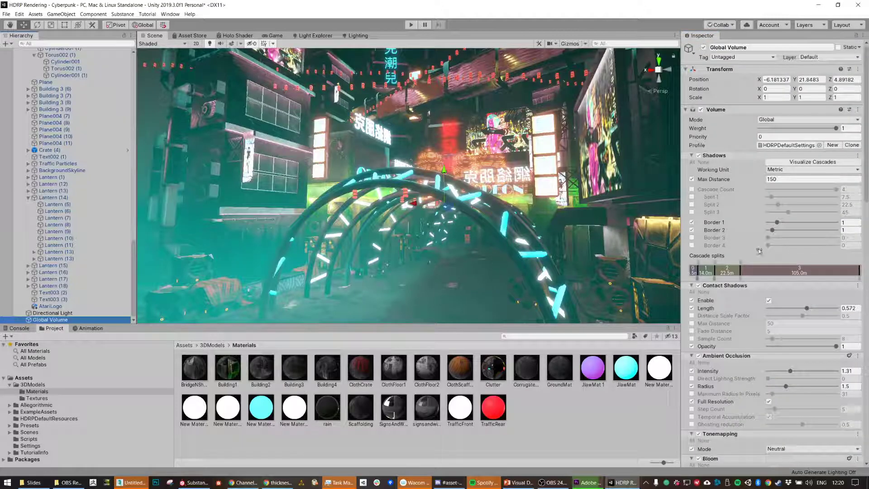
{"action": "scroll", "coordinate": [759, 251], "scroll_direction": "down", "scroll_amount": 10}
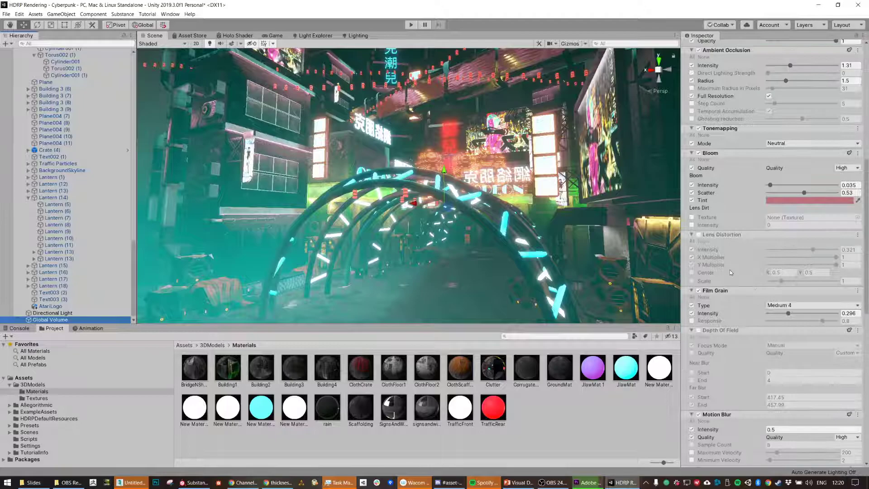
{"action": "left_click", "coordinate": [699, 234]}
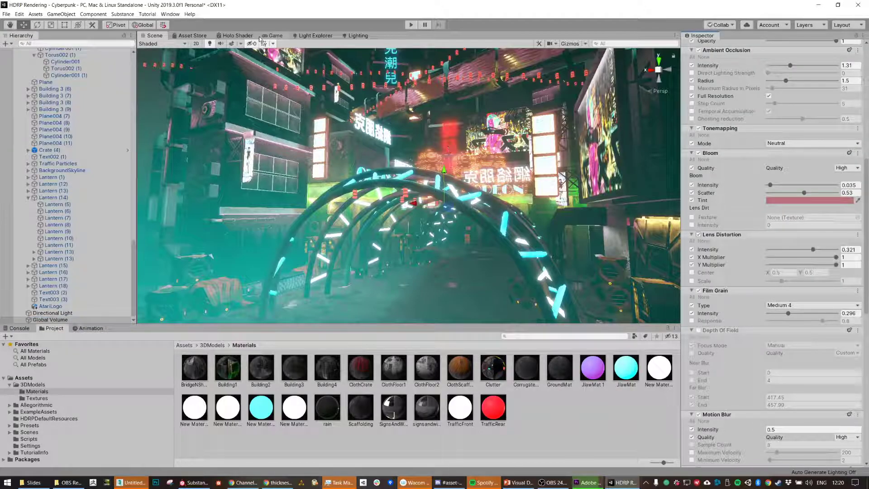
In the Game view, try Lens Distortion intensities of -0.62 and -0.27, then disable the Lens Distortion override.
{"action": "left_click", "coordinate": [274, 36]}
{"action": "left_click_drag", "start_coordinate": [818, 253], "coordinate": [783, 270]}
{"action": "left_click_drag", "start_coordinate": [836, 257], "coordinate": [856, 257]}
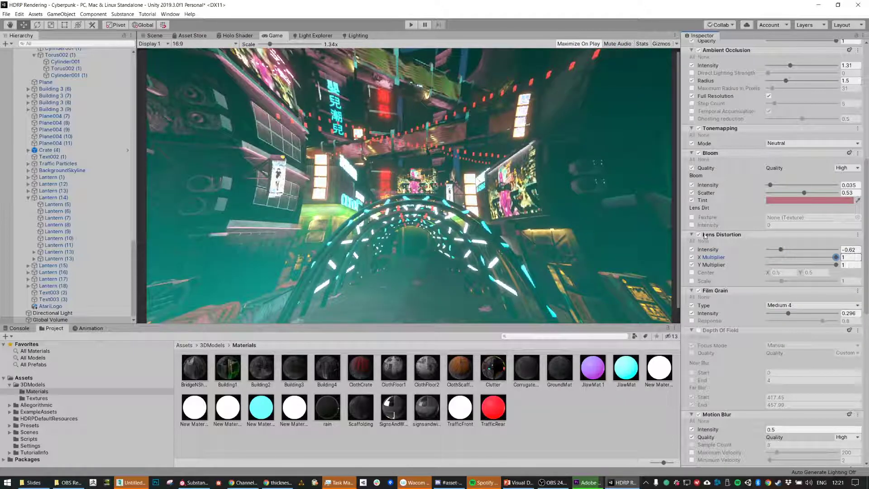
{"action": "left_click_drag", "start_coordinate": [781, 250], "coordinate": [795, 252]}
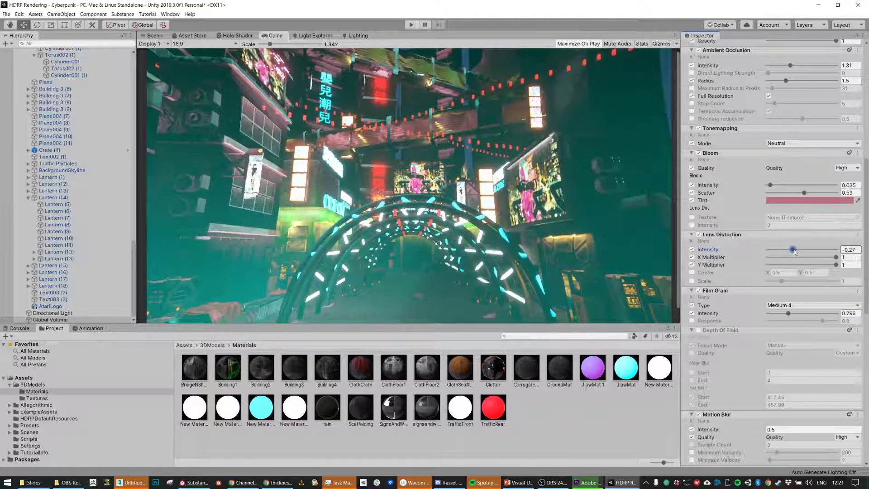
{"action": "left_click", "coordinate": [698, 235]}
Toggle the Film Grain override off and on to compare, and set its type to Large 02.
{"action": "left_click", "coordinate": [699, 292]}
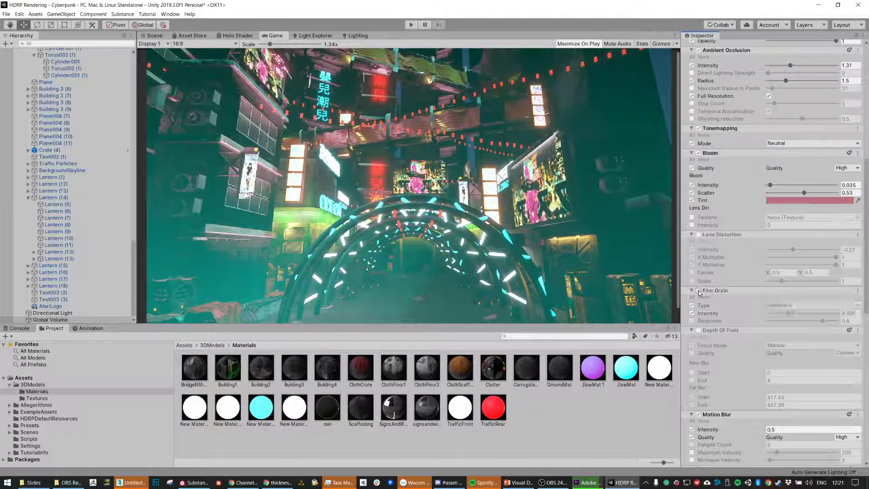
{"action": "left_click", "coordinate": [698, 292]}
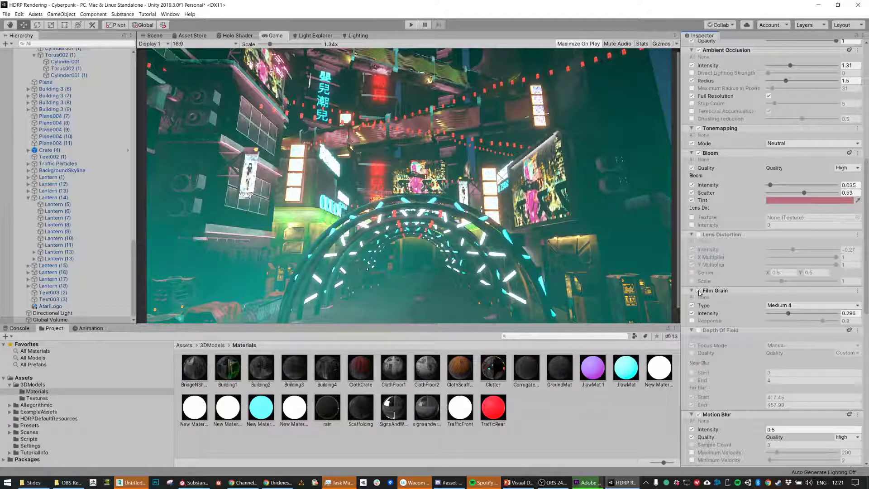
{"action": "left_click", "coordinate": [795, 306]}
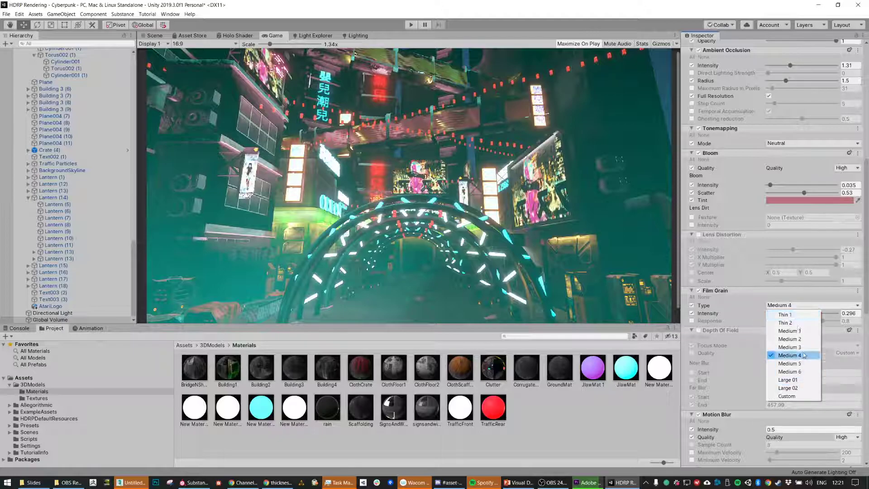
{"action": "left_click", "coordinate": [797, 391]}
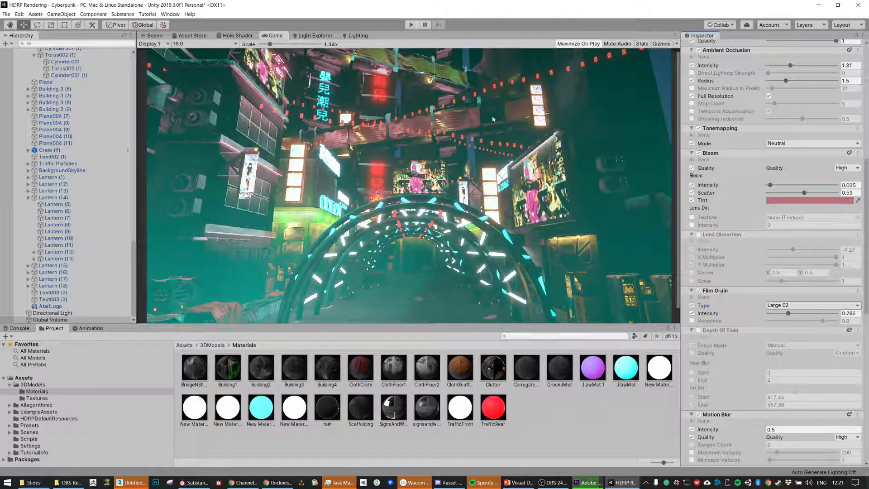
Play the scene in a maximized Game view to check the grain, then stop playback and return to the Scene view.
{"action": "key", "text": "ctrl+p"}
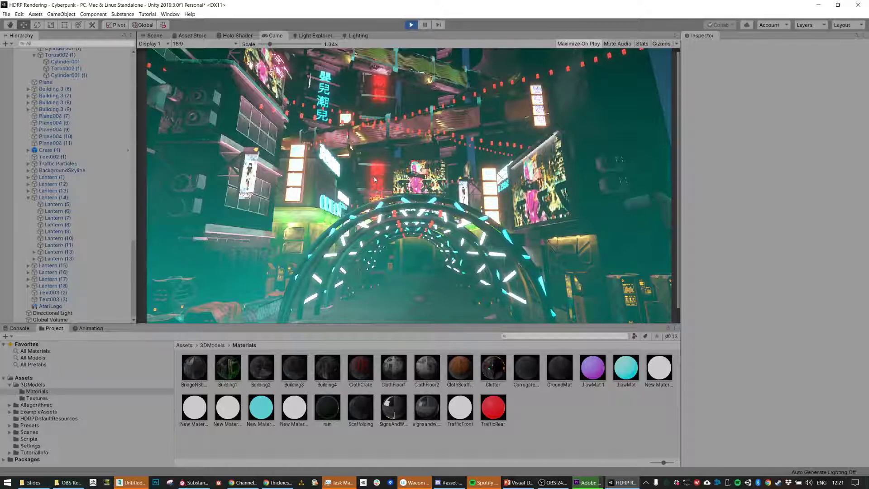
{"action": "key", "text": "shift+space"}
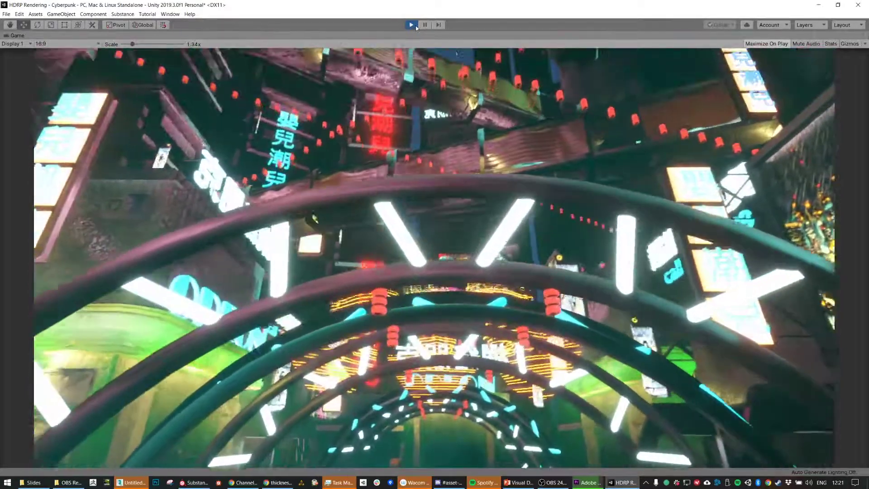
{"action": "left_click", "coordinate": [415, 25]}
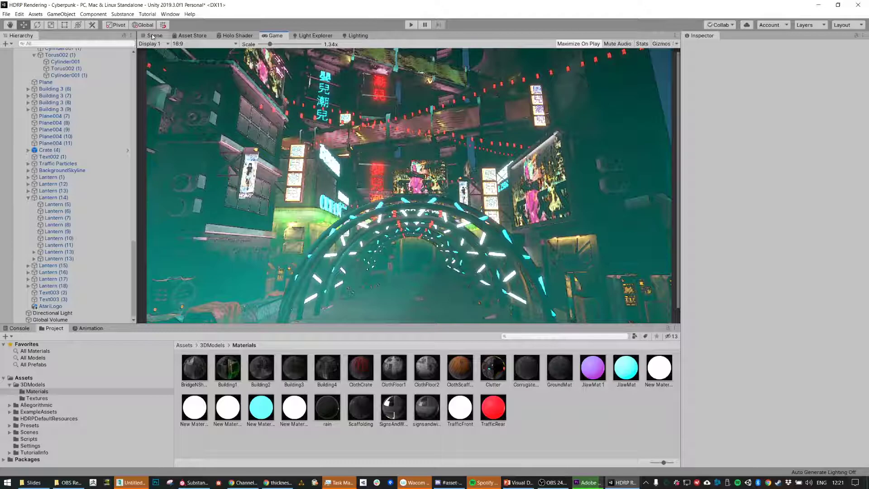
{"action": "left_click", "coordinate": [154, 36]}
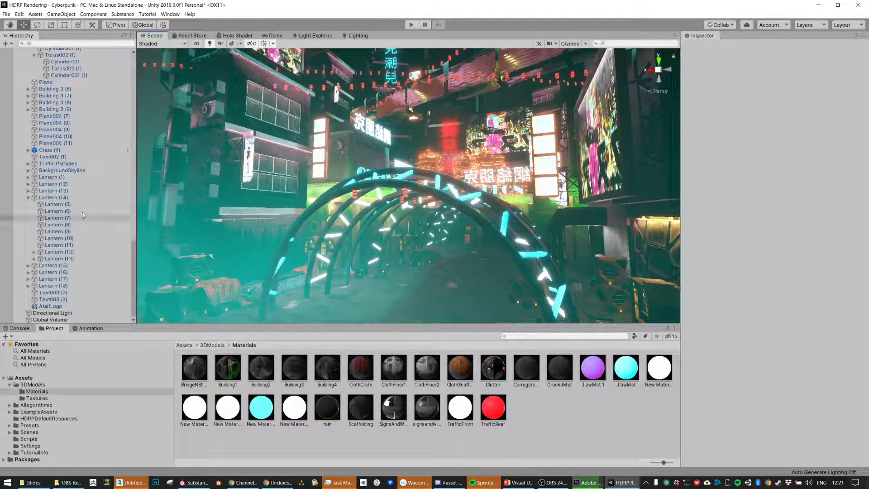
Select the Global Volume, toggle its Film Grain override to compare, and set the grain type to Medium 4.
{"action": "left_click", "coordinate": [49, 319]}
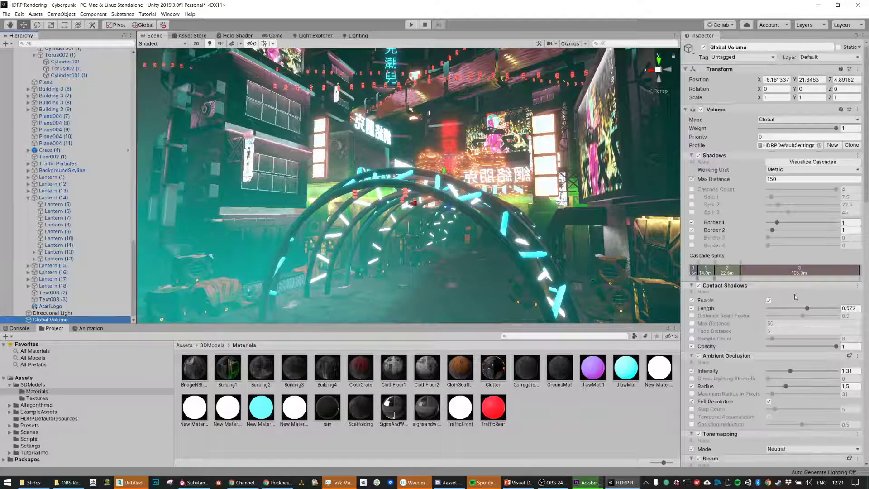
{"action": "scroll", "coordinate": [786, 288], "scroll_direction": "down", "scroll_amount": 15}
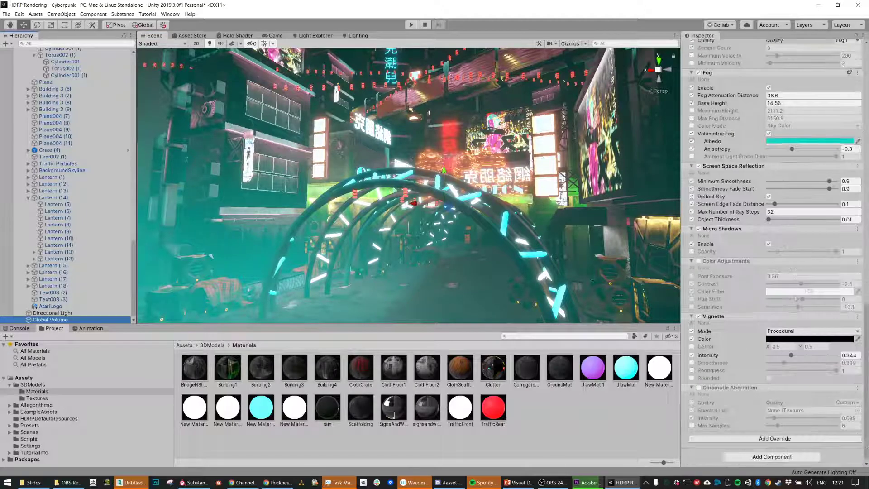
{"action": "scroll", "coordinate": [754, 107], "scroll_direction": "up", "scroll_amount": 12}
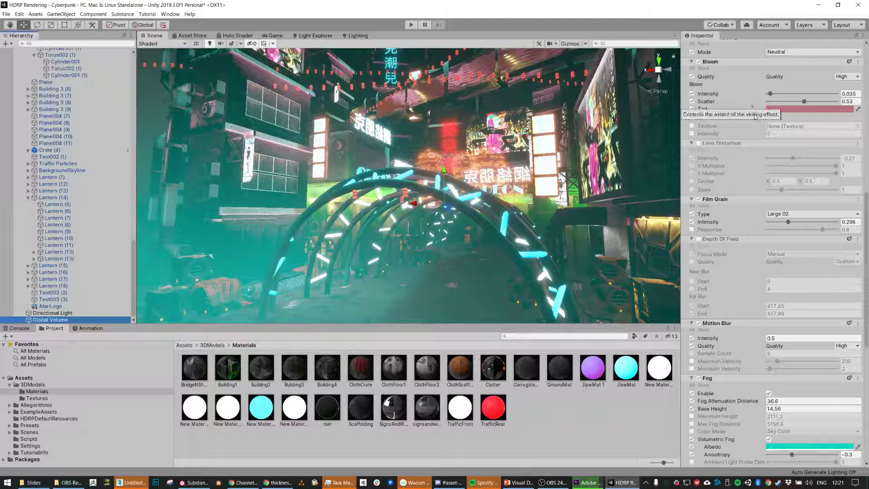
{"action": "left_click", "coordinate": [699, 199]}
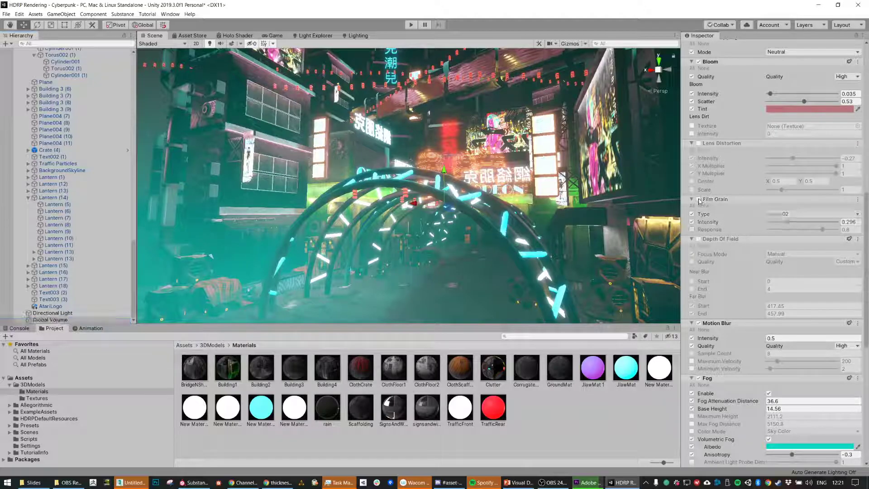
{"action": "left_click", "coordinate": [699, 200]}
{"action": "left_click", "coordinate": [790, 213]}
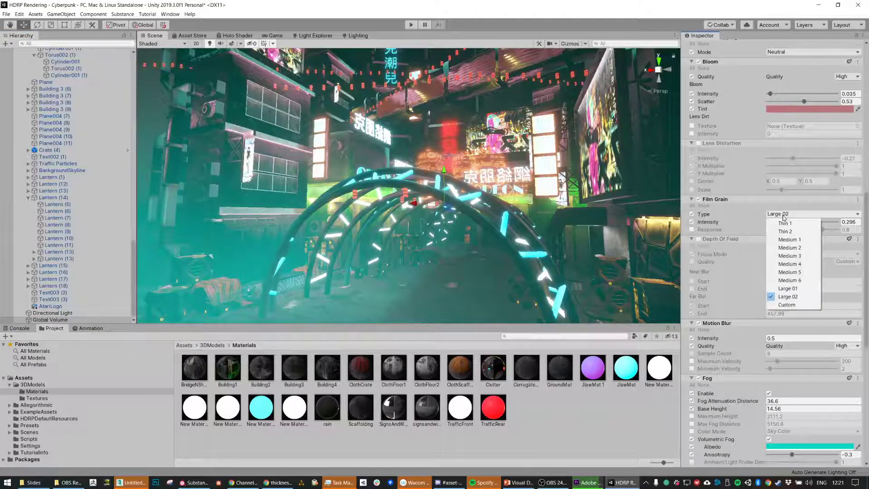
{"action": "left_click", "coordinate": [789, 264]}
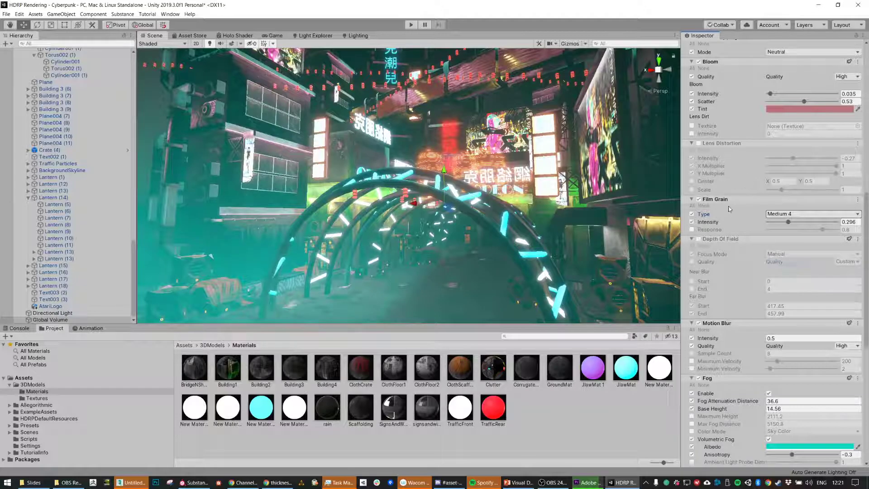
Try Film Grain intensities of 1 and 0.377, and settle on 0.327.
{"action": "left_click_drag", "start_coordinate": [789, 222], "coordinate": [868, 219]}
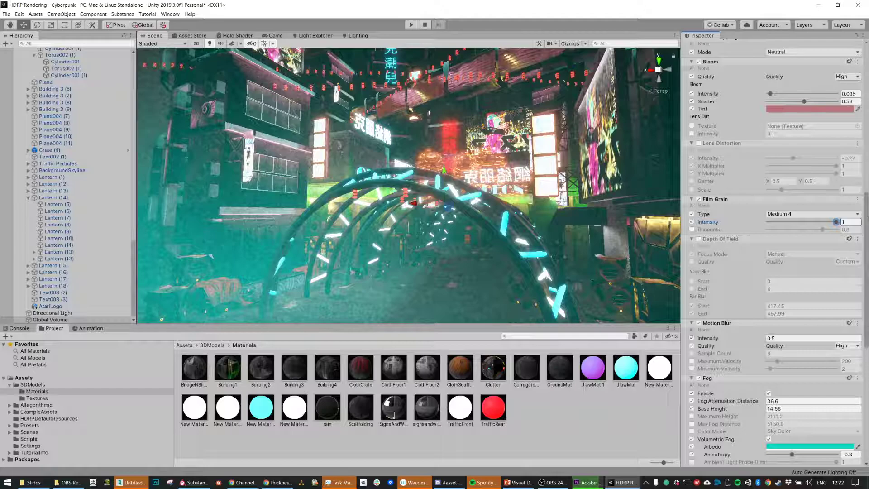
{"action": "left_click_drag", "start_coordinate": [860, 217], "coordinate": [796, 211]}
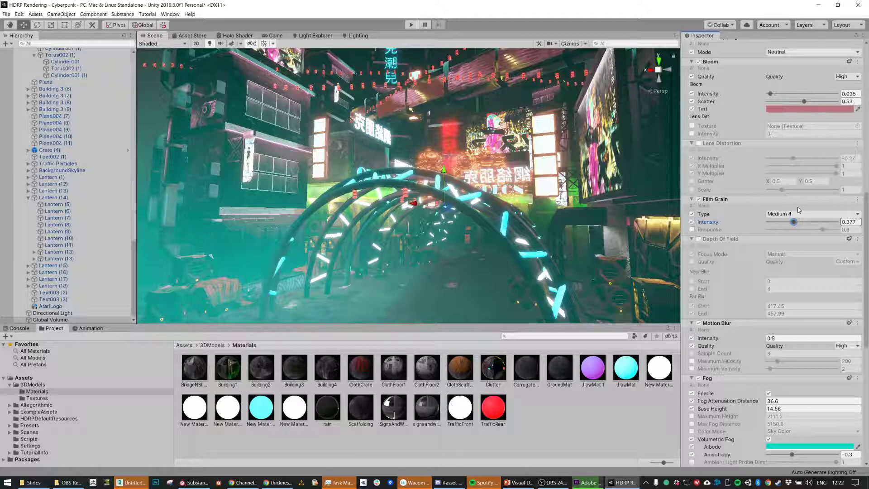
{"action": "left_click_drag", "start_coordinate": [793, 223], "coordinate": [791, 223]}
In the Game view, enable the Depth Of Field override and set its Far Blur start to 84.8 after trying 38.8.
{"action": "left_click", "coordinate": [273, 35]}
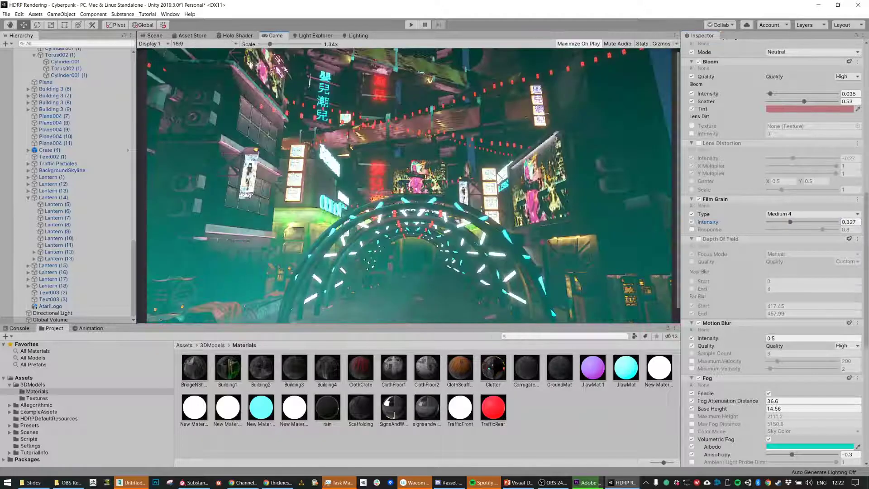
{"action": "left_click", "coordinate": [699, 240]}
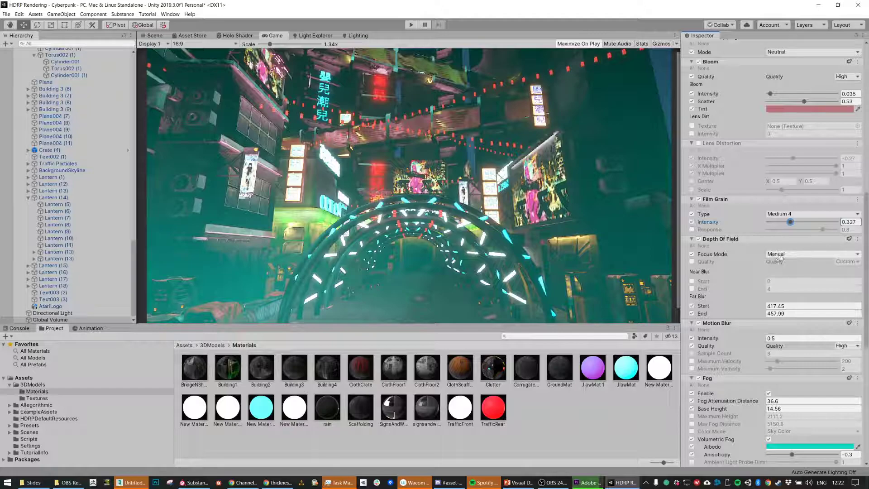
{"action": "left_click_drag", "start_coordinate": [762, 307], "coordinate": [698, 306]}
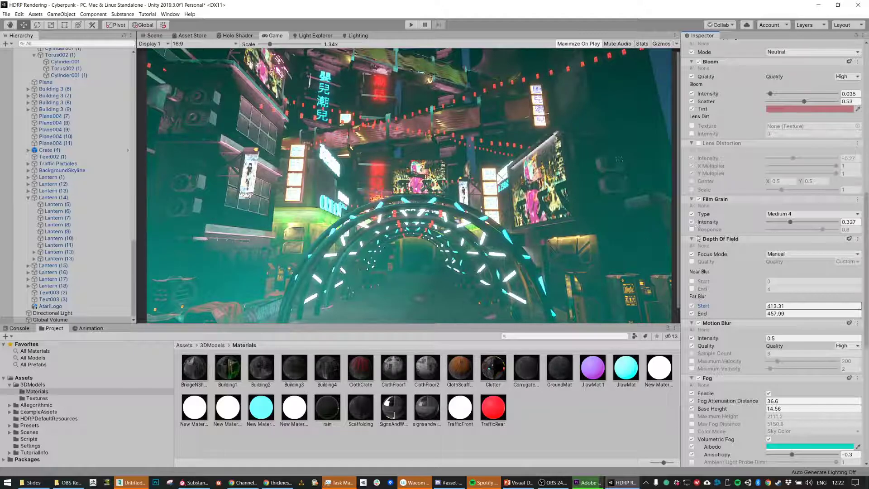
{"action": "left_click_drag", "start_coordinate": [763, 307], "coordinate": [165, 289]}
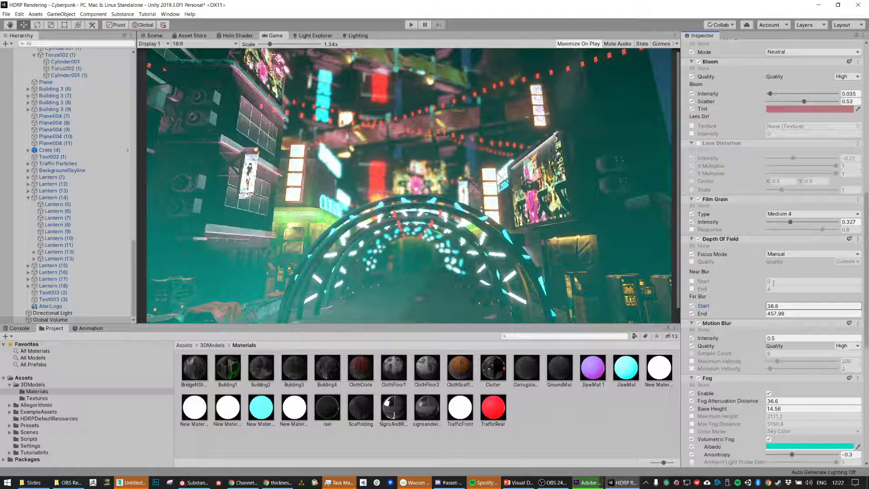
{"action": "left_click_drag", "start_coordinate": [763, 307], "coordinate": [745, 307]}
{"action": "left_click_drag", "start_coordinate": [756, 306], "coordinate": [794, 307]}
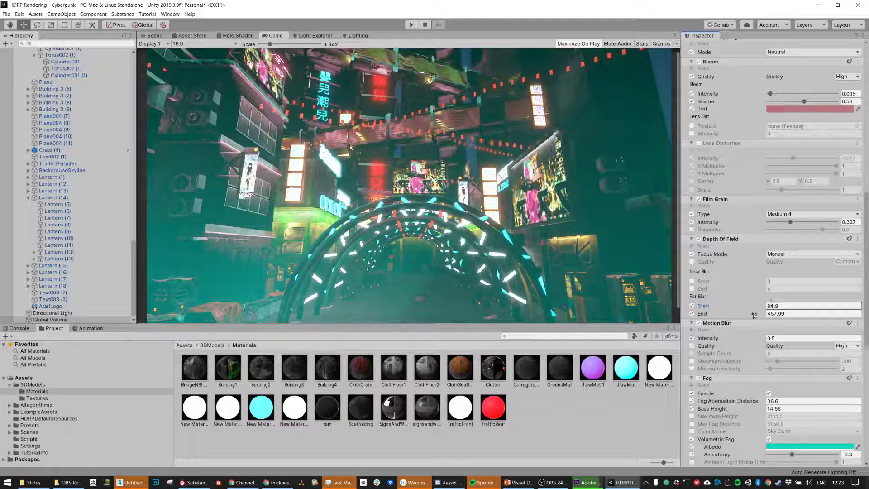
Toggle the Depth Of Field override repeatedly to compare the scene with and without the blur.
{"action": "left_click", "coordinate": [698, 239]}
{"action": "left_click", "coordinate": [698, 239]}
{"action": "left_click", "coordinate": [698, 239]}
{"action": "left_click", "coordinate": [699, 239]}
{"action": "left_click", "coordinate": [699, 239]}
Toggle the Motion Blur override off and back on.
{"action": "scroll", "coordinate": [706, 302], "scroll_direction": "down", "scroll_amount": 5}
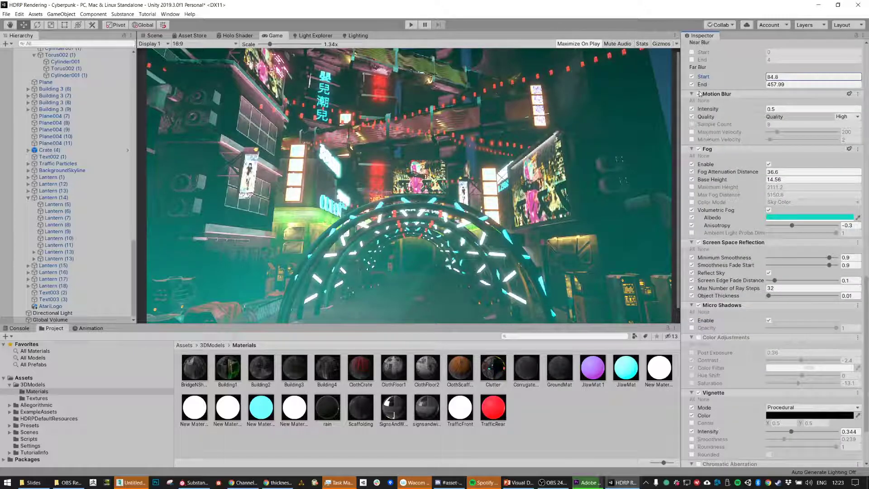
{"action": "left_click", "coordinate": [699, 94]}
{"action": "left_click", "coordinate": [698, 94]}
Switch the Fog override off and on twice to compare the whole street with and without fog.
{"action": "left_click", "coordinate": [699, 149]}
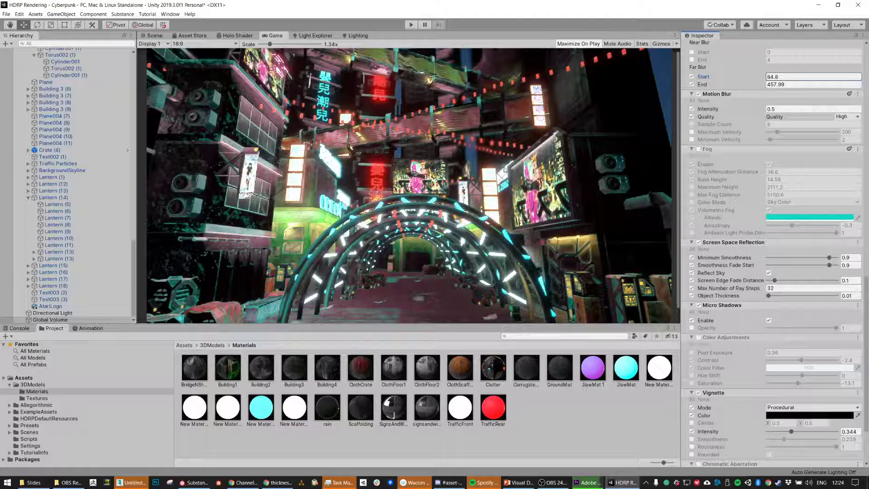
{"action": "scroll", "coordinate": [524, 178], "scroll_direction": "down", "scroll_amount": 2}
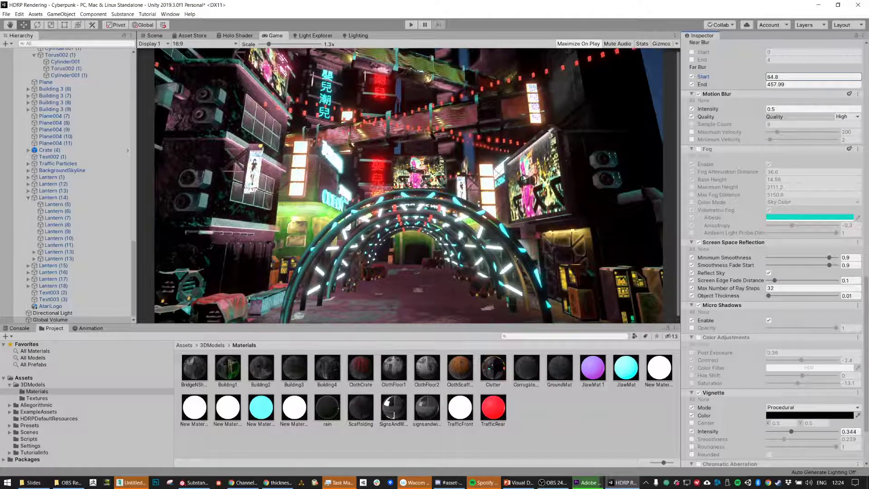
{"action": "scroll", "coordinate": [525, 181], "scroll_direction": "down", "scroll_amount": 3}
{"action": "scroll", "coordinate": [532, 191], "scroll_direction": "up", "scroll_amount": 2}
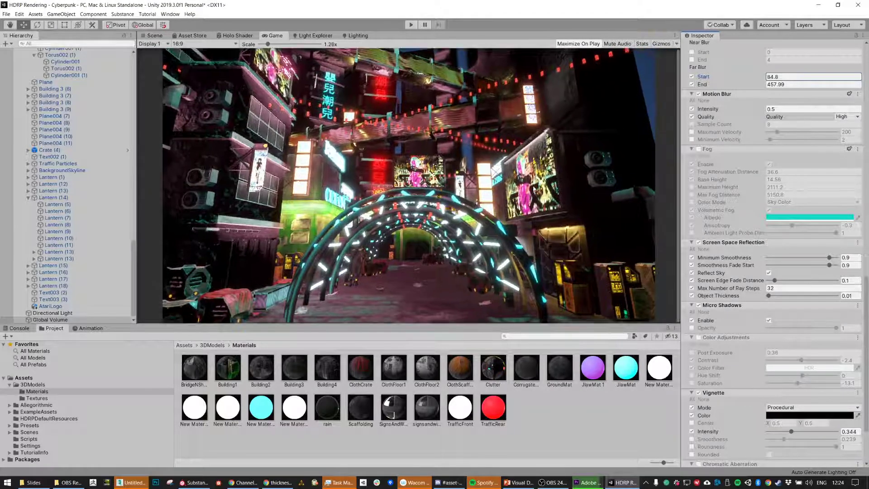
{"action": "left_click", "coordinate": [699, 150]}
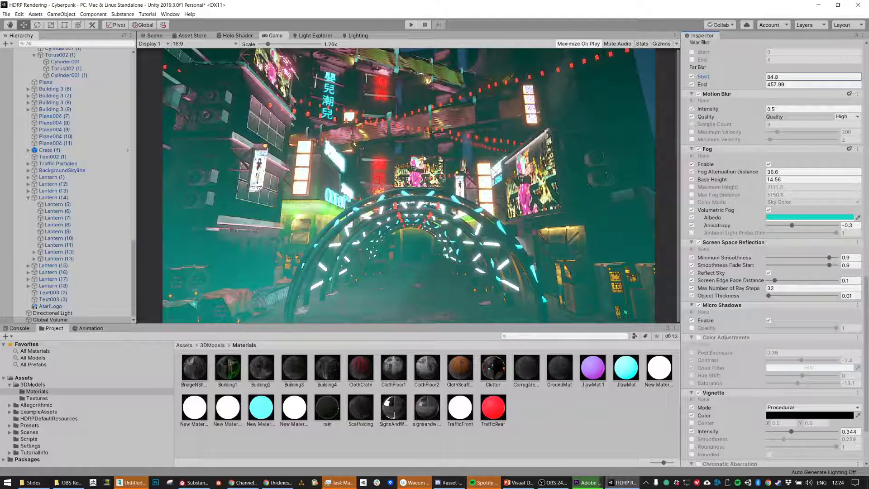
{"action": "left_click", "coordinate": [699, 150]}
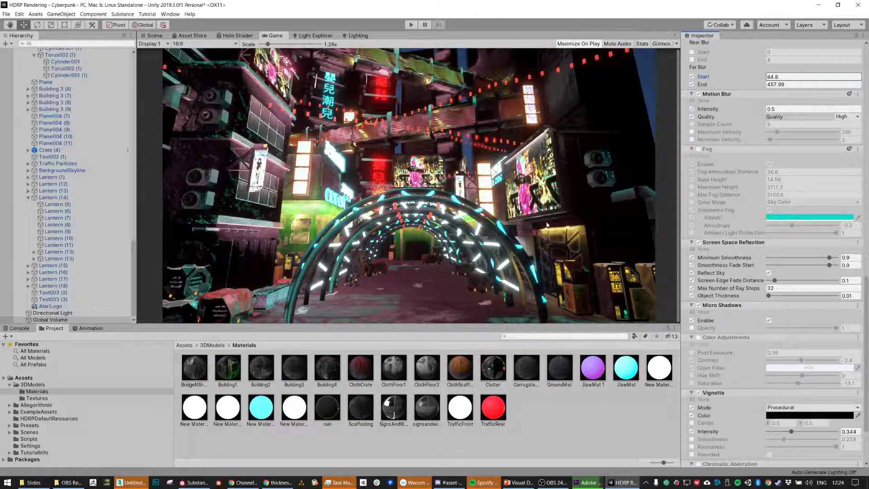
{"action": "left_click", "coordinate": [700, 150]}
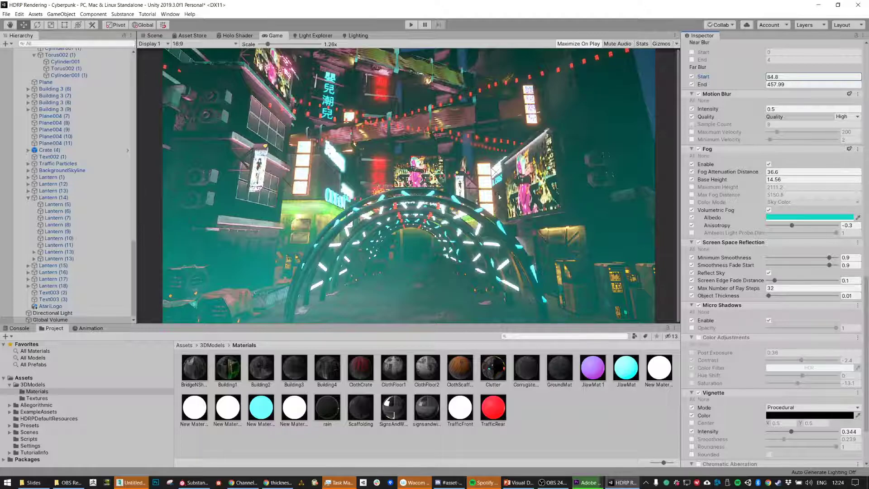
In the Scene view, view the whole block from afar and set the Fog Attenuation Distance to 180.6.
{"action": "left_click", "coordinate": [155, 35]}
{"action": "scroll", "coordinate": [460, 230], "scroll_direction": "down", "scroll_amount": 5}
{"action": "scroll", "coordinate": [459, 230], "scroll_direction": "up", "scroll_amount": 4}
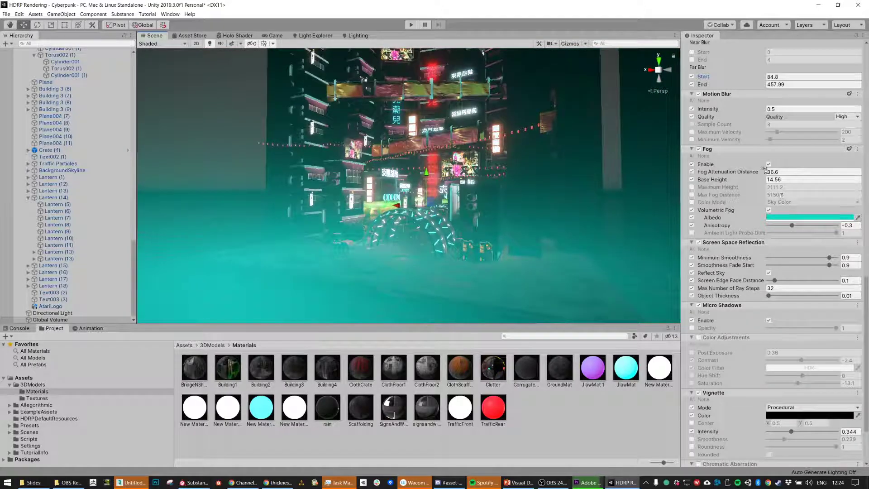
{"action": "left_click_drag", "start_coordinate": [765, 170], "coordinate": [186, 169]}
{"action": "left_click_drag", "start_coordinate": [295, 176], "coordinate": [232, 173]}
Try a Fog Base Height change and undo it, then set the Base Height to 255.2 with the full towers in view.
{"action": "left_click_drag", "start_coordinate": [753, 180], "coordinate": [779, 177]}
{"action": "key", "text": "ctrl+z"}
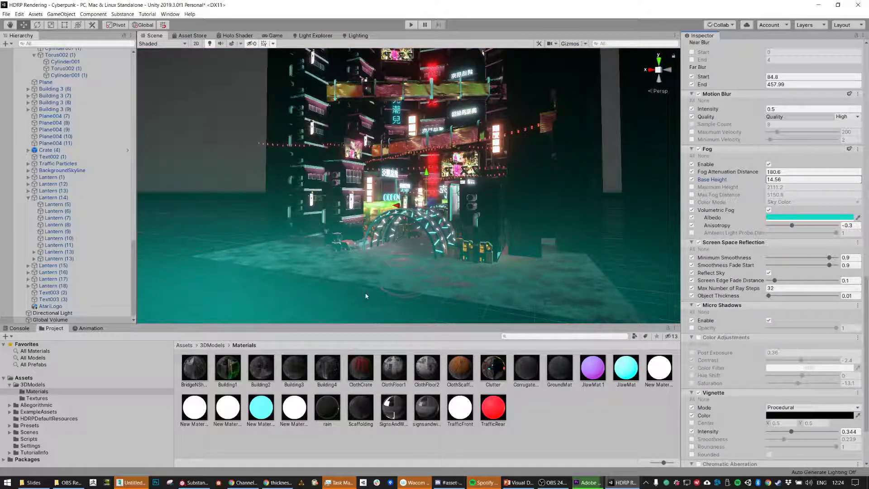
{"action": "left_click_drag", "start_coordinate": [414, 166], "coordinate": [470, 136], "text": "alt"}
{"action": "middle_click_drag", "start_coordinate": [471, 136], "coordinate": [476, 253]}
{"action": "scroll", "coordinate": [475, 253], "scroll_direction": "up", "scroll_amount": 2}
{"action": "left_click_drag", "start_coordinate": [475, 253], "coordinate": [508, 218], "text": "alt"}
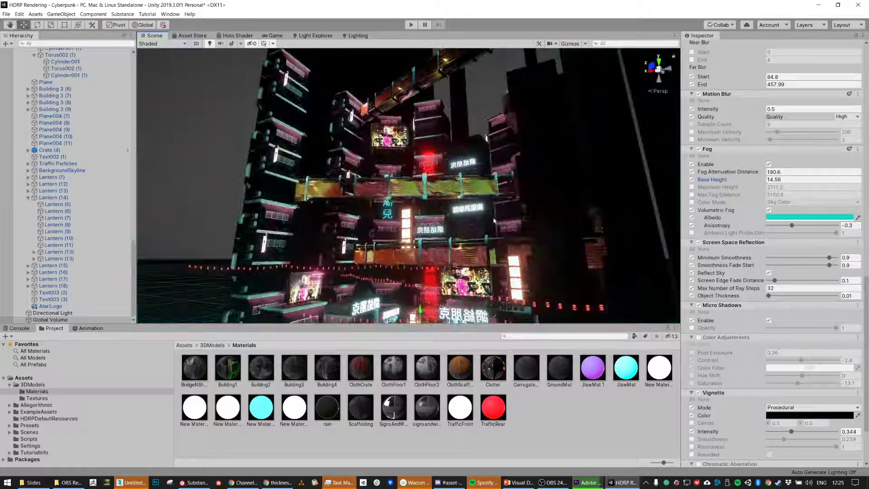
{"action": "scroll", "coordinate": [508, 219], "scroll_direction": "down", "scroll_amount": 5}
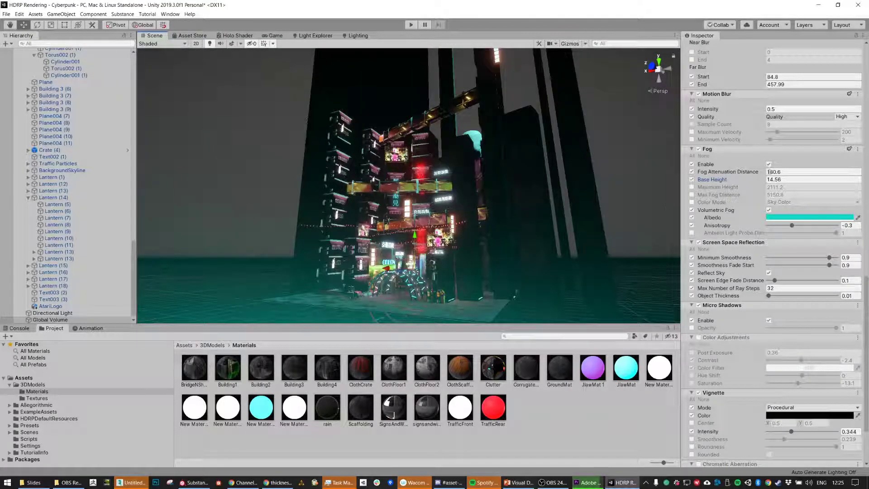
{"action": "left_click_drag", "start_coordinate": [762, 181], "coordinate": [773, 12]}
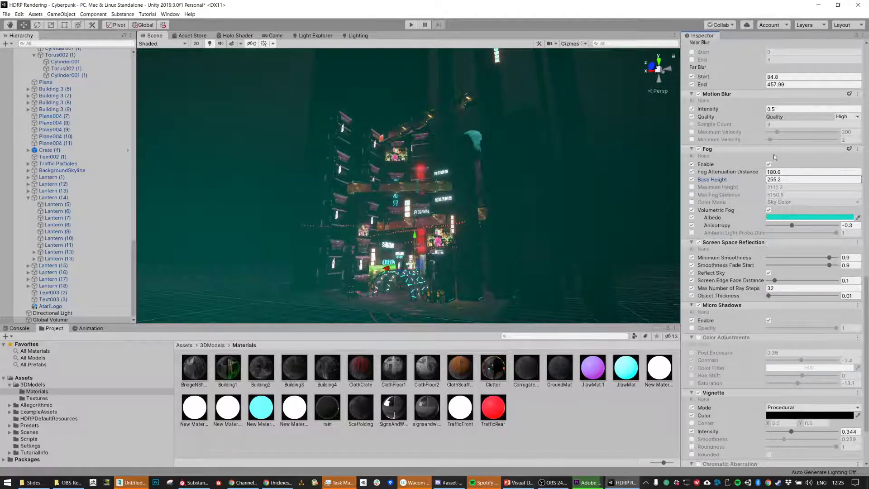
Set the Fog Attenuation Distance to 75.9 and the Fog Base Height to 114.9, judging the haze from closer over the street.
{"action": "left_click_drag", "start_coordinate": [756, 172], "coordinate": [547, 160]}
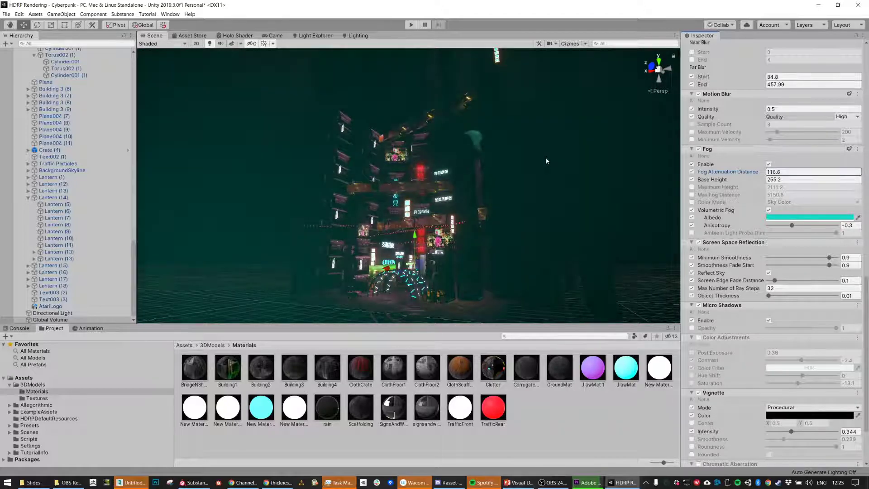
{"action": "scroll", "coordinate": [468, 177], "scroll_direction": "up", "scroll_amount": 15}
{"action": "left_click_drag", "start_coordinate": [468, 178], "coordinate": [480, 163], "text": "alt"}
{"action": "left_click_drag", "start_coordinate": [763, 180], "coordinate": [634, 181]}
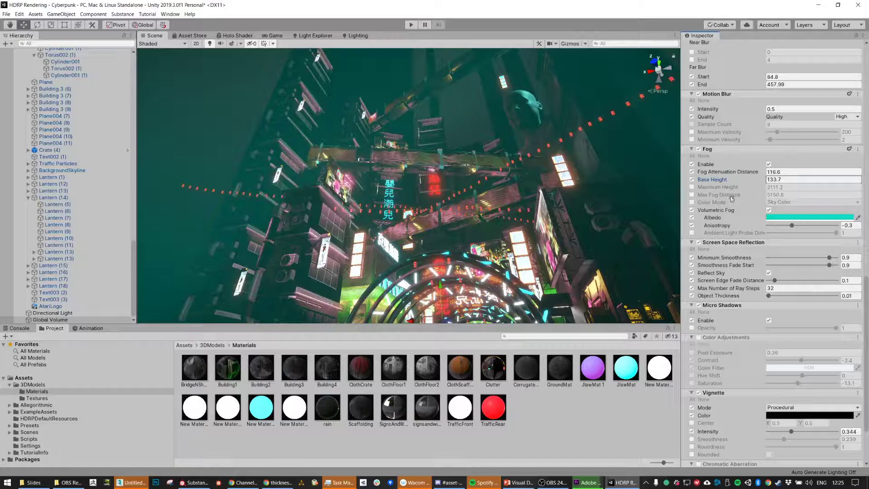
{"action": "left_click_drag", "start_coordinate": [764, 172], "coordinate": [731, 181]}
{"action": "left_click_drag", "start_coordinate": [470, 166], "coordinate": [518, 194], "text": "alt"}
{"action": "scroll", "coordinate": [556, 290], "scroll_direction": "up", "scroll_amount": 3}
{"action": "middle_click_drag", "start_coordinate": [517, 195], "coordinate": [521, 118]}
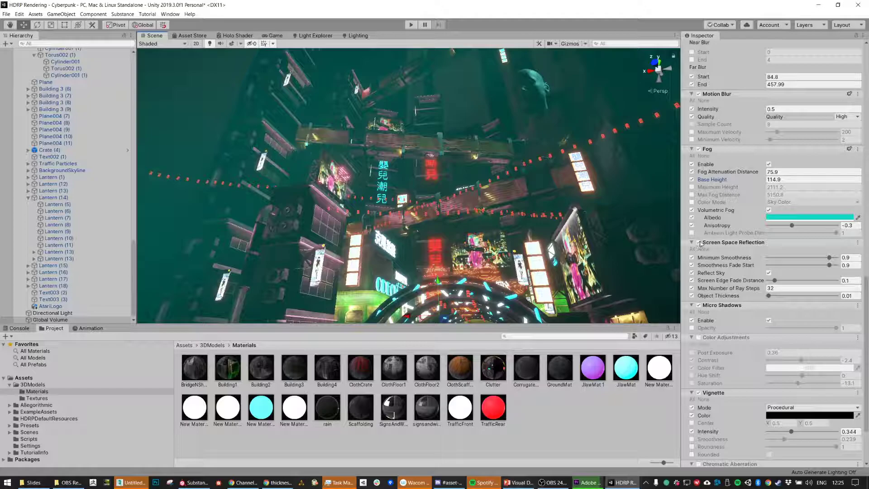
Toggle the Screen Space Reflection override off and back on.
{"action": "left_click", "coordinate": [699, 242]}
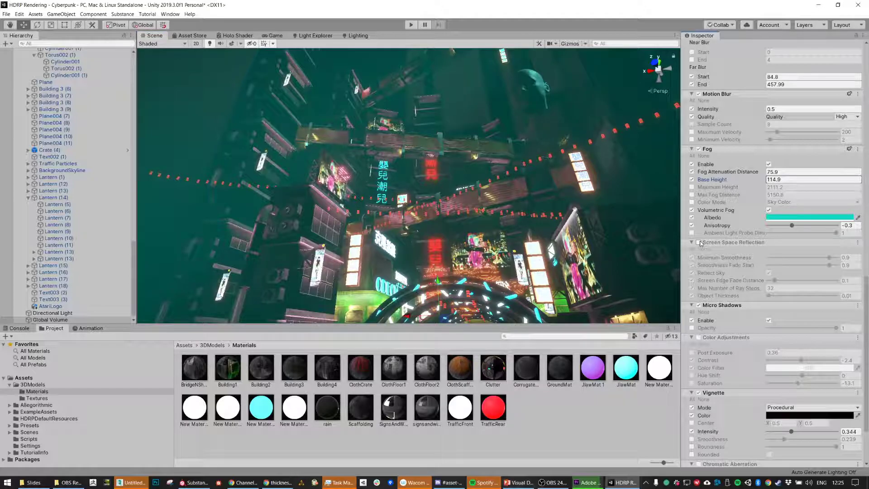
{"action": "left_click", "coordinate": [699, 243]}
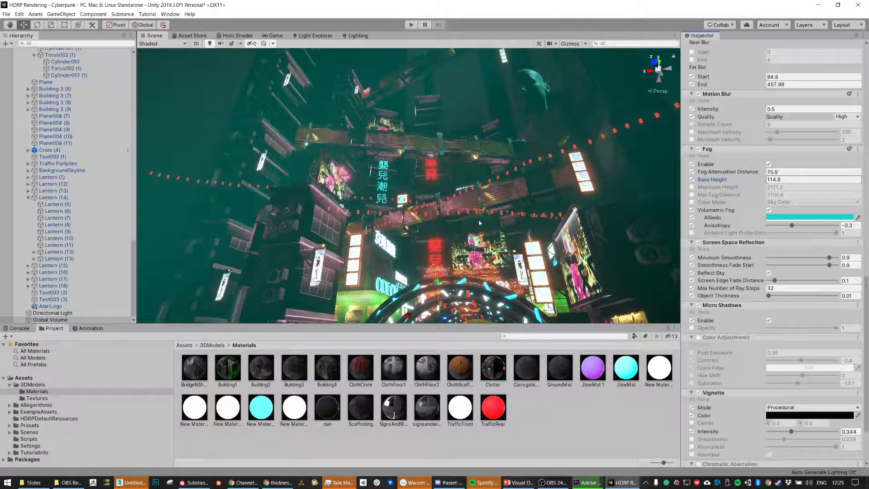
Examine the street-level crates, green building walls and neon arches up close for reflections.
{"action": "mouse_move", "coordinate": [407, 185]}
{"action": "right_mouse_down"}
{"action": "mouse_move", "coordinate": [412, 208]}
{"action": "mouse_move", "coordinate": [400, 199]}
{"action": "right_mouse_up"}
{"action": "key", "text": "w"}
{"action": "right_click_drag", "start_coordinate": [267, 288], "coordinate": [418, 231]}
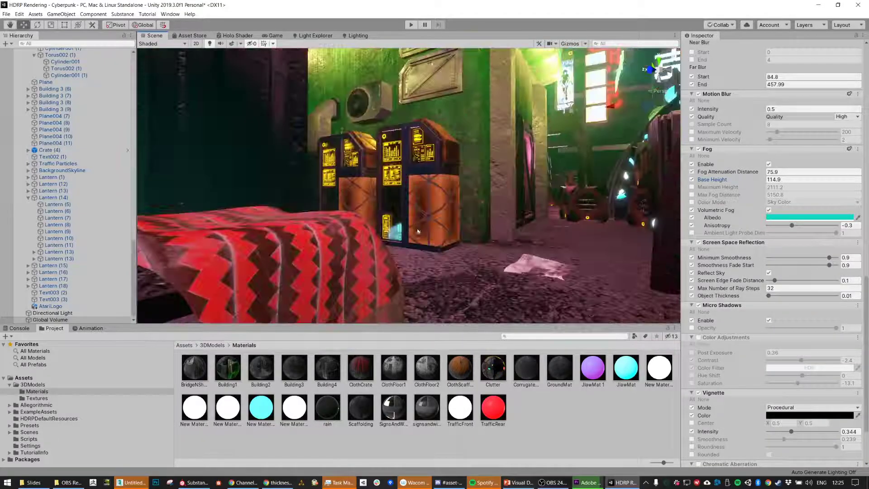
{"action": "scroll", "coordinate": [418, 231], "scroll_direction": "up", "scroll_amount": 3}
{"action": "middle_click_drag", "start_coordinate": [521, 157], "coordinate": [537, 168]}
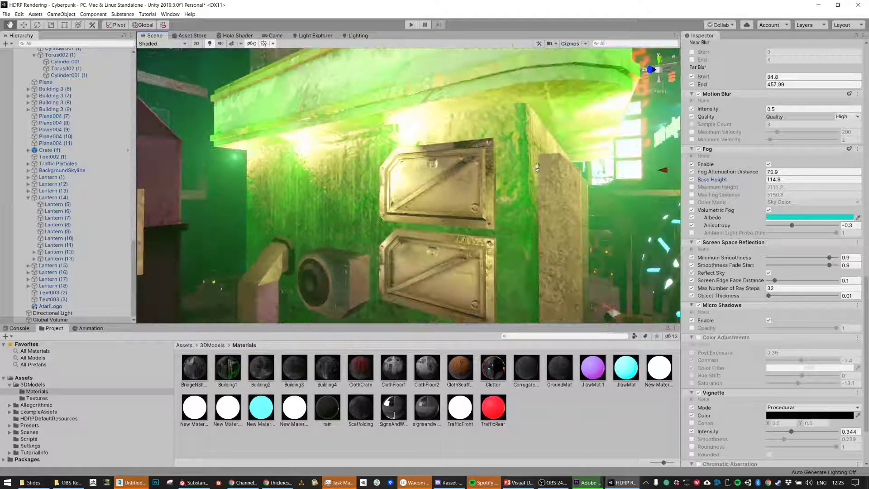
{"action": "scroll", "coordinate": [537, 168], "scroll_direction": "down", "scroll_amount": 5}
{"action": "scroll", "coordinate": [533, 183], "scroll_direction": "up", "scroll_amount": 8}
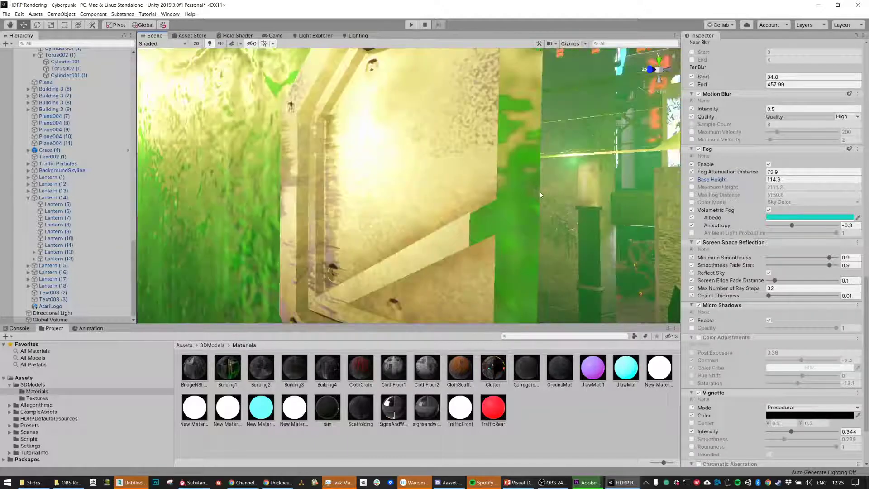
{"action": "scroll", "coordinate": [541, 192], "scroll_direction": "down", "scroll_amount": 3}
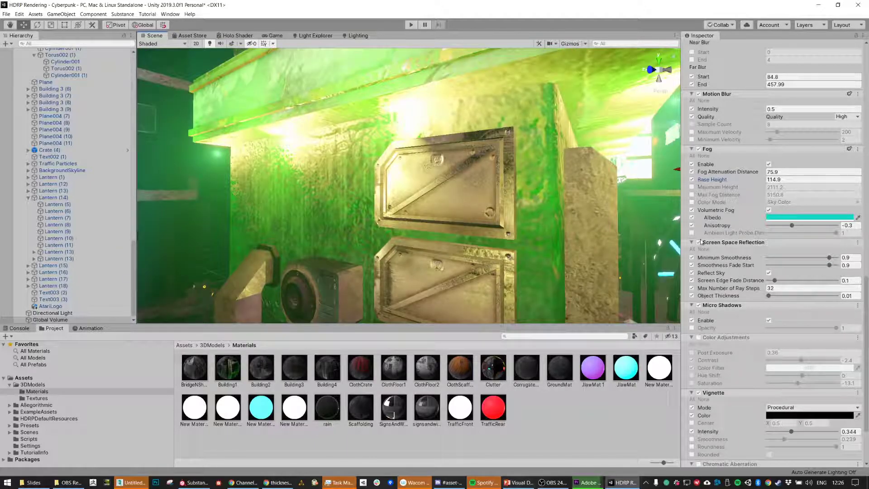
{"action": "middle_click_drag", "start_coordinate": [579, 222], "coordinate": [540, 129]}
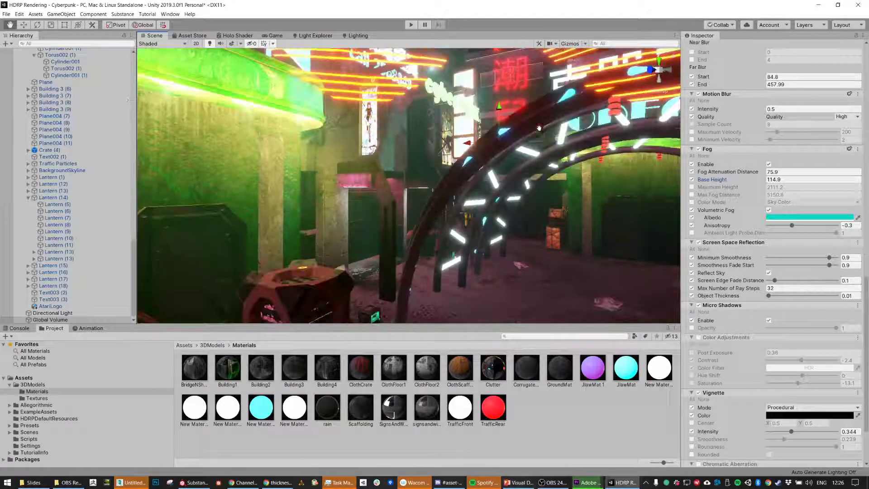
{"action": "scroll", "coordinate": [539, 128], "scroll_direction": "down", "scroll_amount": 8}
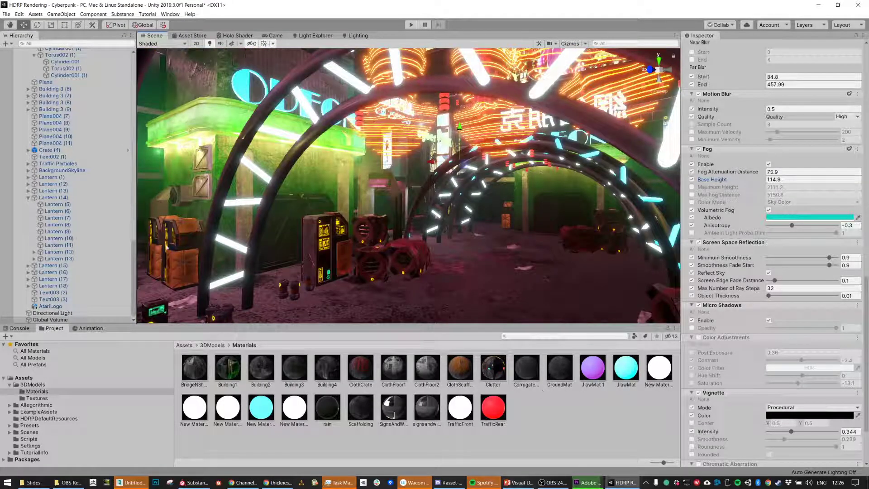
Add a 3D cube at the root level of the scene's object list.
{"action": "left_click_drag", "start_coordinate": [134, 249], "coordinate": [162, 56]}
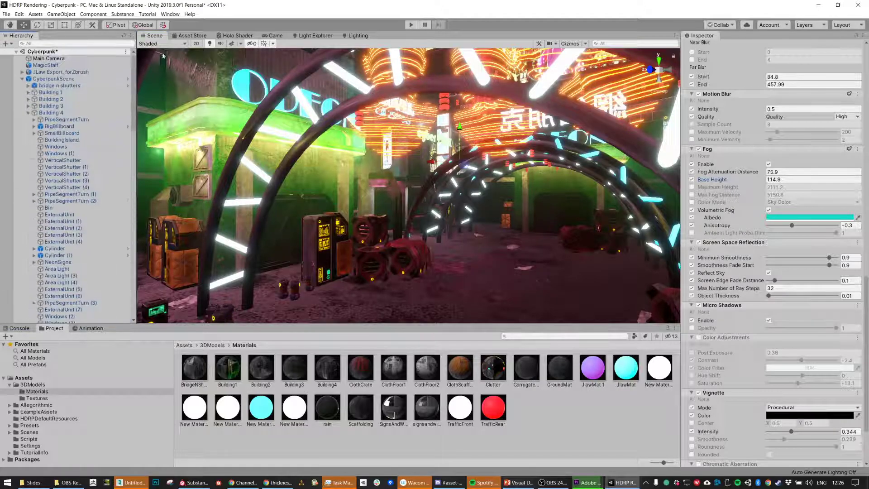
{"action": "right_click", "coordinate": [23, 113]}
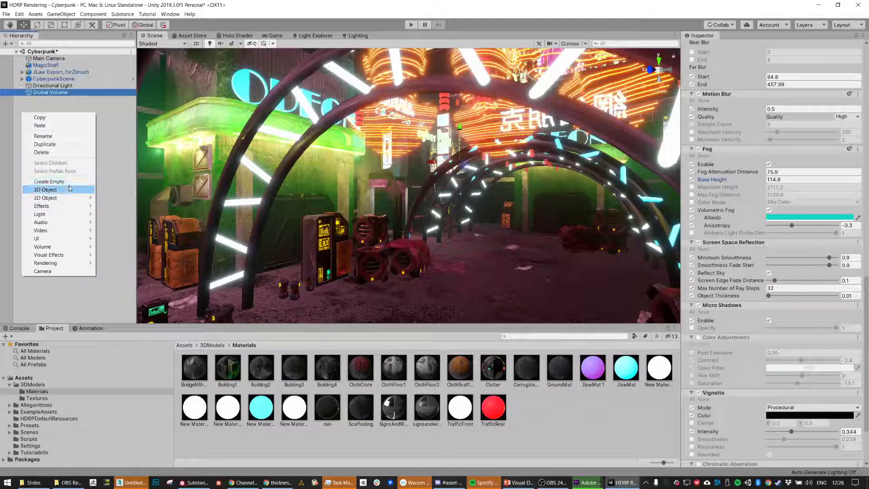
{"action": "mouse_move", "coordinate": [69, 190]}
{"action": "left_click", "coordinate": [113, 190]}
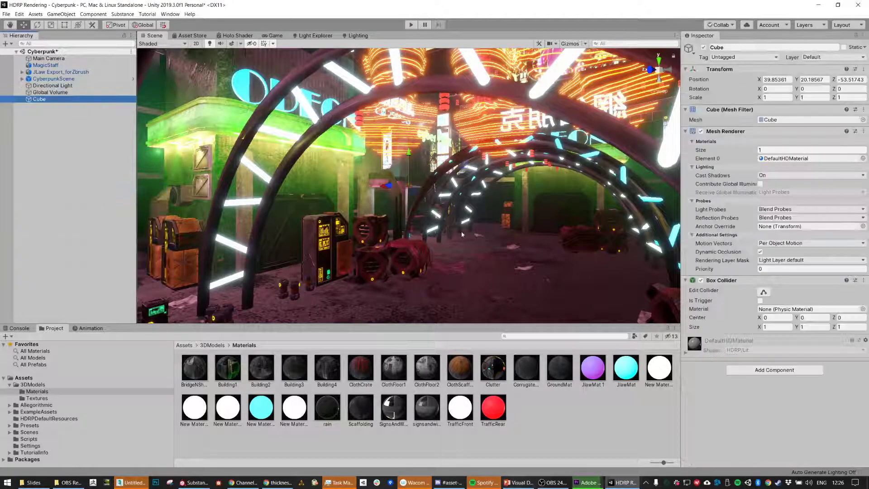
Scale the cube uniformly to about 9.29 and place it above the street between the buildings at about -9.8, 26.81, 26.25.
{"action": "left_click_drag", "start_coordinate": [454, 222], "coordinate": [361, 169], "text": "alt"}
{"action": "key", "text": "r"}
{"action": "key", "text": "w"}
{"action": "left_click_drag", "start_coordinate": [292, 156], "coordinate": [589, 257]}
{"action": "scroll", "coordinate": [589, 257], "scroll_direction": "down", "scroll_amount": 4}
{"action": "middle_click_drag", "start_coordinate": [590, 257], "coordinate": [537, 238]}
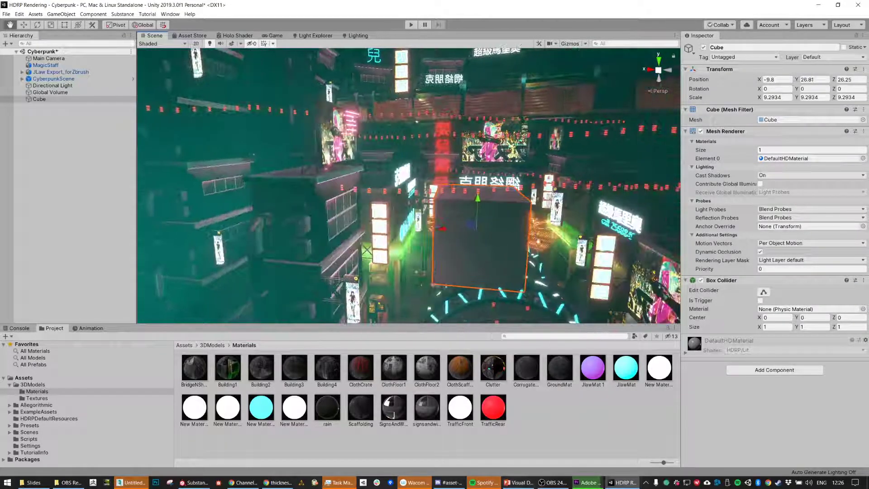
Create a new material in the Materials folder, keeping its default name.
{"action": "left_click", "coordinate": [569, 449]}
{"action": "right_click", "coordinate": [569, 450]}
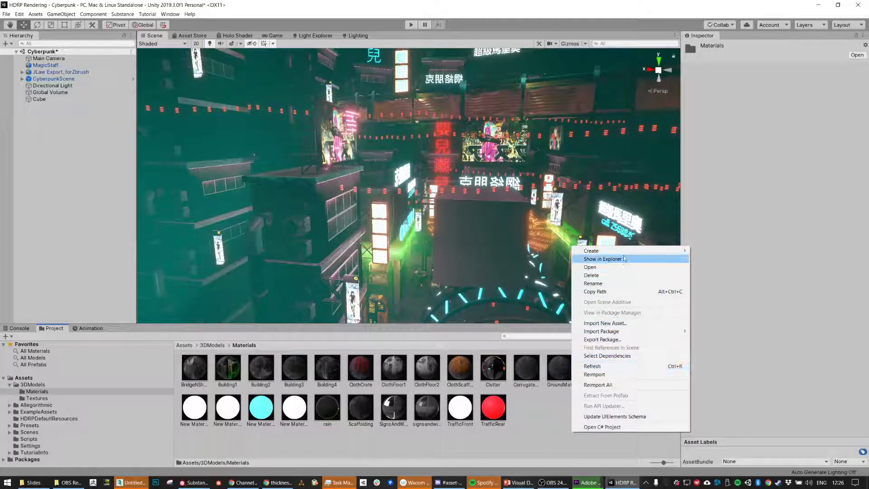
{"action": "mouse_move", "coordinate": [627, 251]}
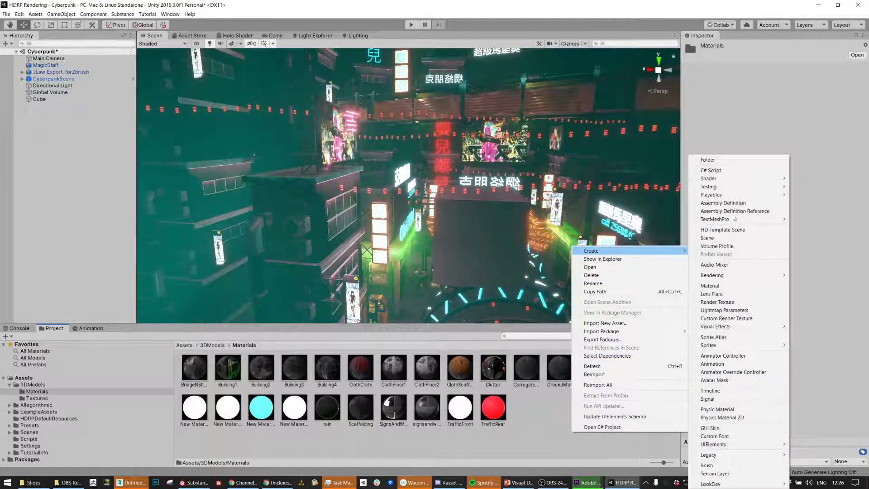
{"action": "left_click", "coordinate": [734, 285]}
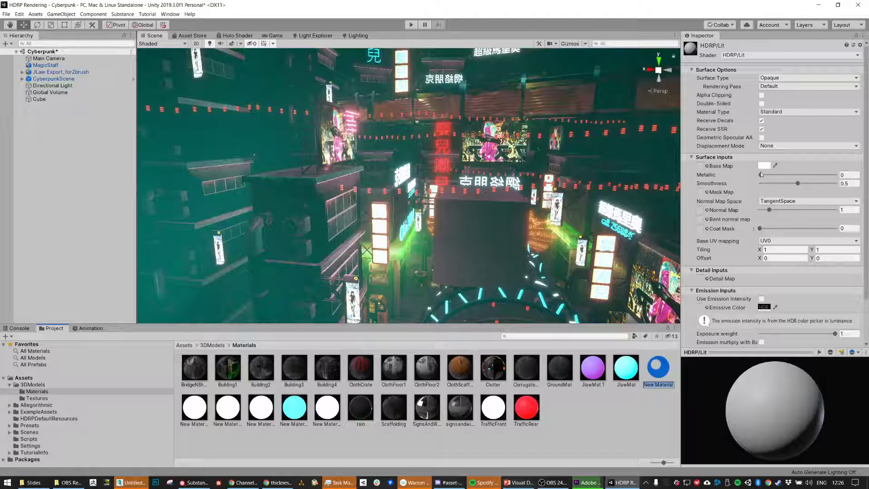
Give the new material a pure red base colour, Metallic 1 and Smoothness 0.977.
{"action": "left_click", "coordinate": [764, 166]}
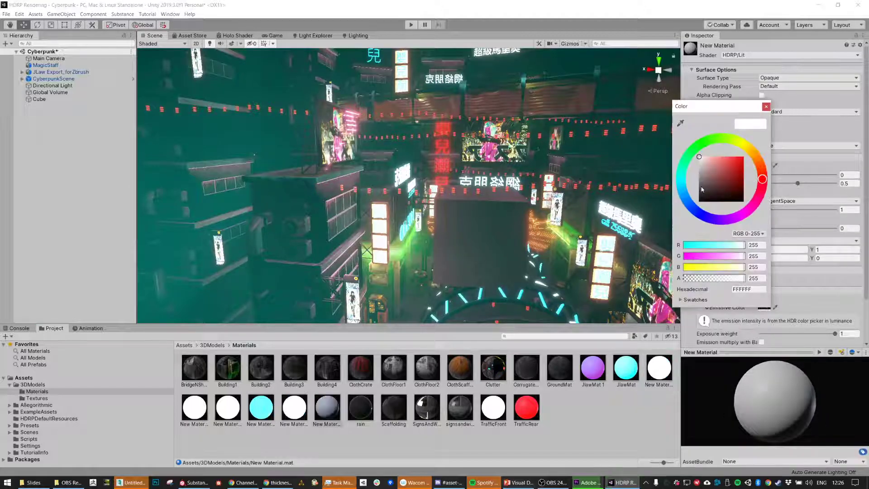
{"action": "left_click", "coordinate": [766, 107]}
{"action": "left_click_drag", "start_coordinate": [761, 174], "coordinate": [835, 174]}
{"action": "left_click", "coordinate": [762, 166]}
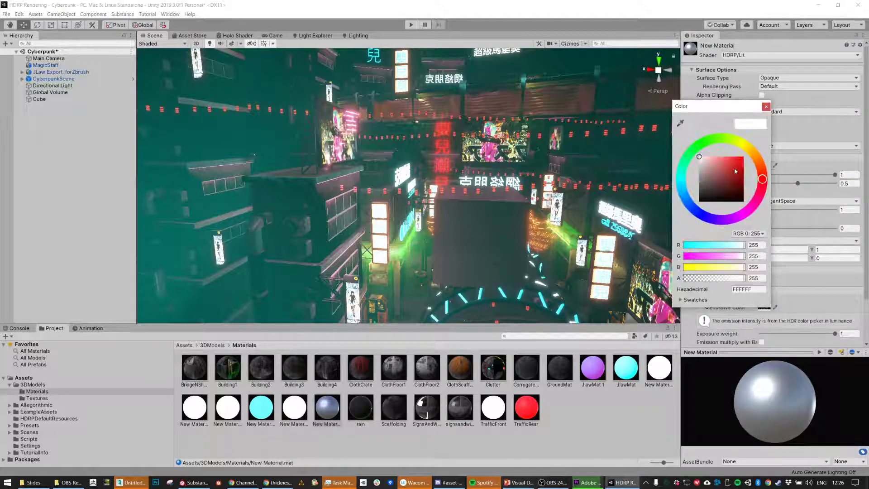
{"action": "left_click_drag", "start_coordinate": [736, 170], "coordinate": [757, 146]}
{"action": "left_click", "coordinate": [766, 106]}
{"action": "left_click_drag", "start_coordinate": [798, 184], "coordinate": [834, 181]}
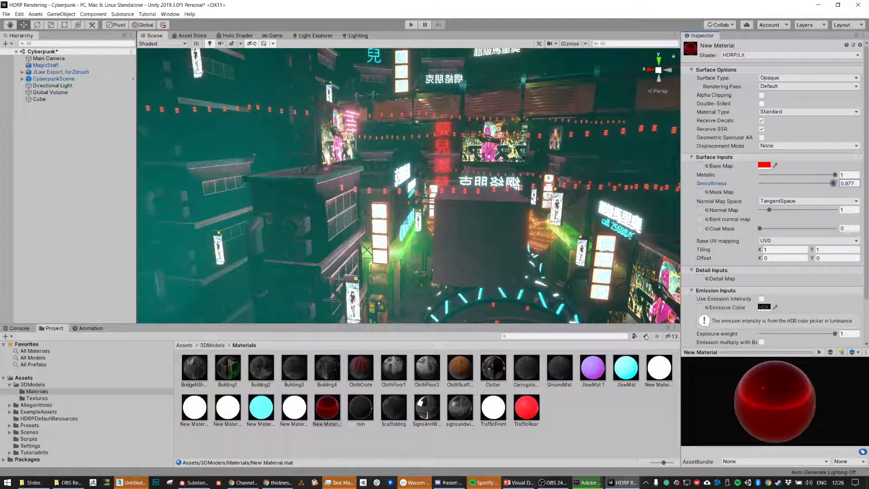
Apply the red metallic material to the cube and tilt the cube about -15.8 degrees around X.
{"action": "left_click_drag", "start_coordinate": [327, 409], "coordinate": [452, 230]}
{"action": "right_click_drag", "start_coordinate": [452, 229], "coordinate": [399, 282]}
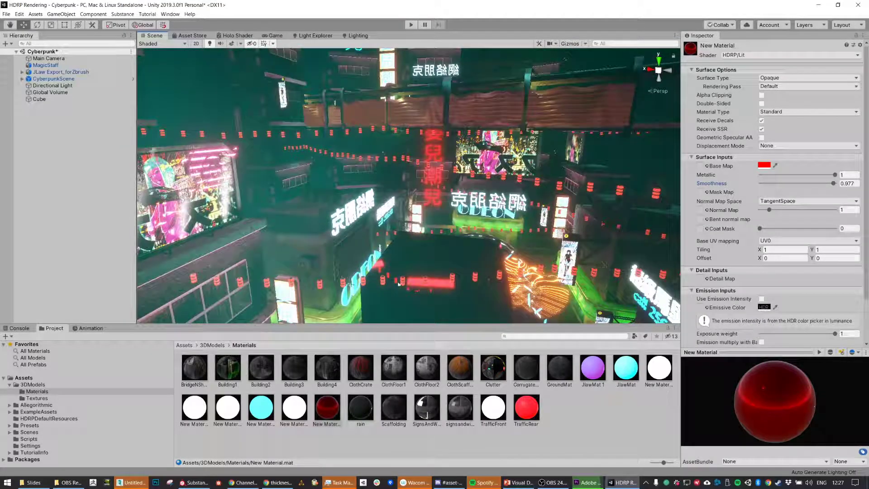
{"action": "left_click", "coordinate": [429, 300]}
{"action": "key", "text": "e"}
{"action": "left_click_drag", "start_coordinate": [437, 302], "coordinate": [438, 283]}
{"action": "right_click_drag", "start_coordinate": [439, 282], "coordinate": [465, 263]}
{"action": "right_click_drag", "start_coordinate": [360, 236], "coordinate": [309, 239]}
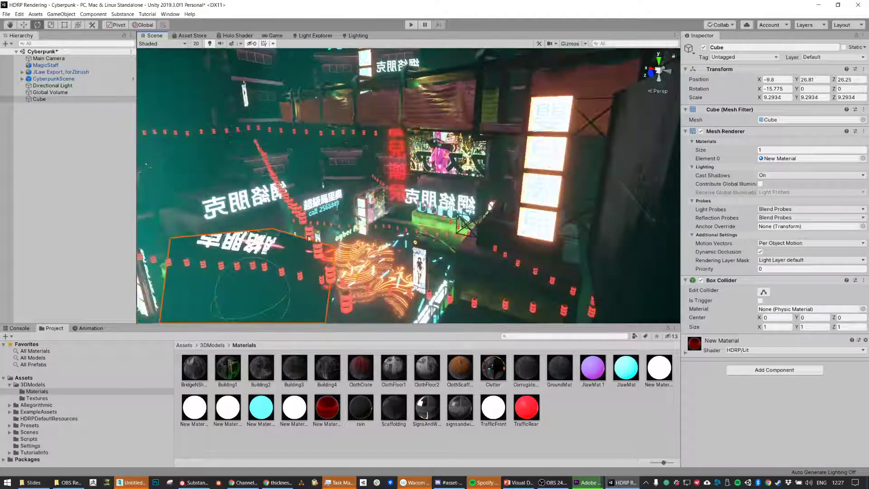
On the Global Volume, switch Screen Space Reflection off and back on to compare the neon reflections on the cube.
{"action": "left_click", "coordinate": [49, 85]}
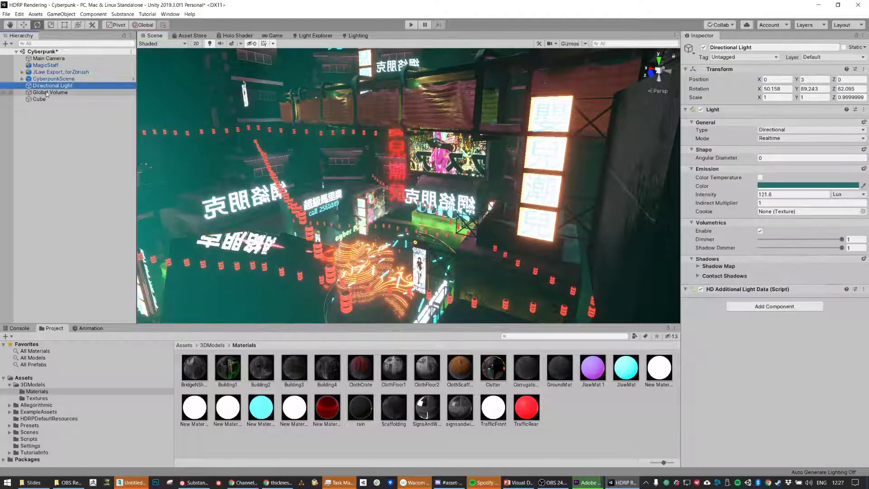
{"action": "left_click", "coordinate": [50, 92]}
{"action": "scroll", "coordinate": [764, 355], "scroll_direction": "down", "scroll_amount": 15}
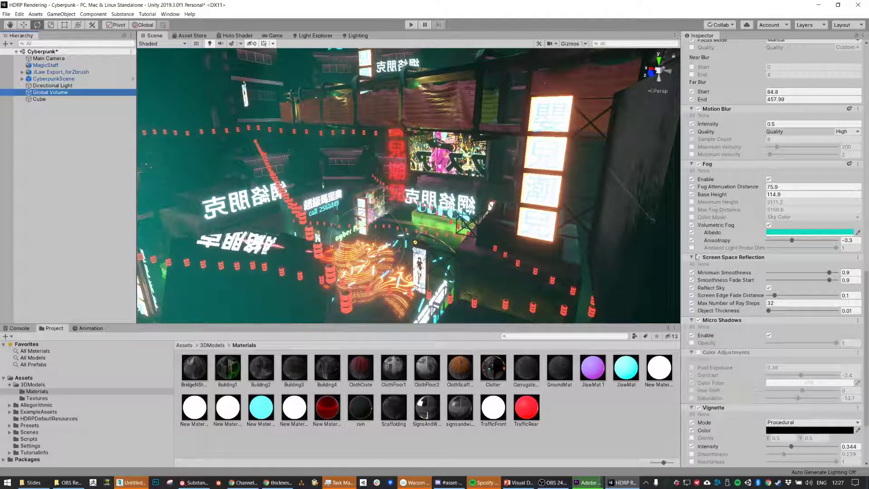
{"action": "left_click", "coordinate": [698, 257]}
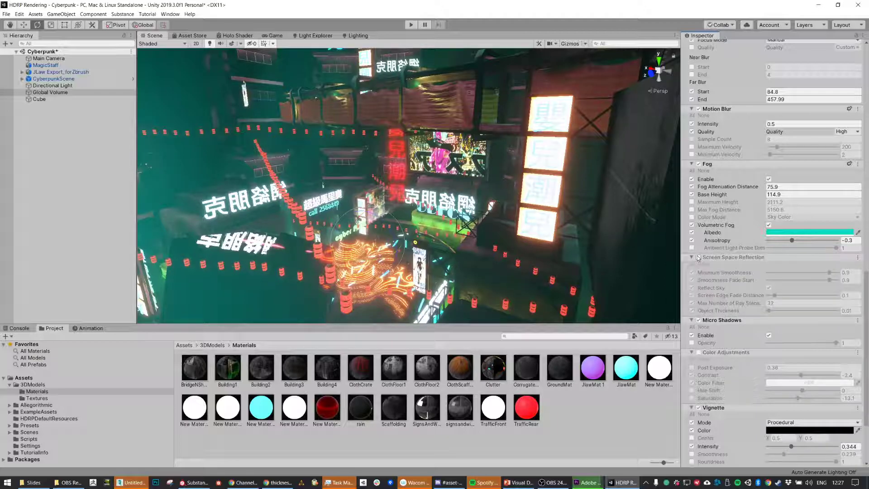
{"action": "scroll", "coordinate": [375, 234], "scroll_direction": "up", "scroll_amount": 1}
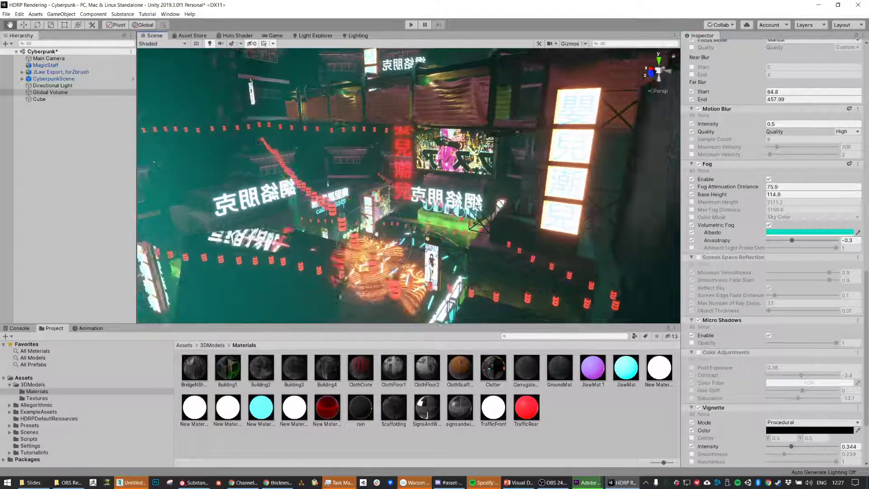
{"action": "right_click_drag", "start_coordinate": [376, 234], "coordinate": [407, 227]}
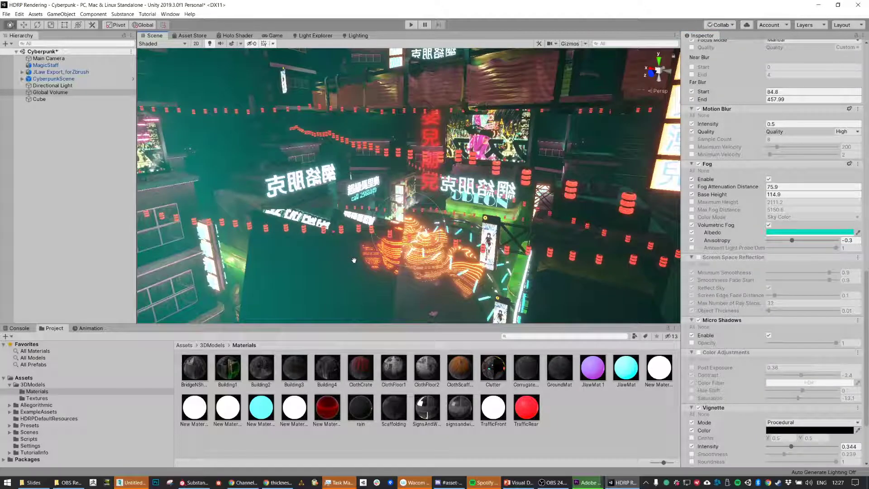
{"action": "left_click", "coordinate": [698, 258]}
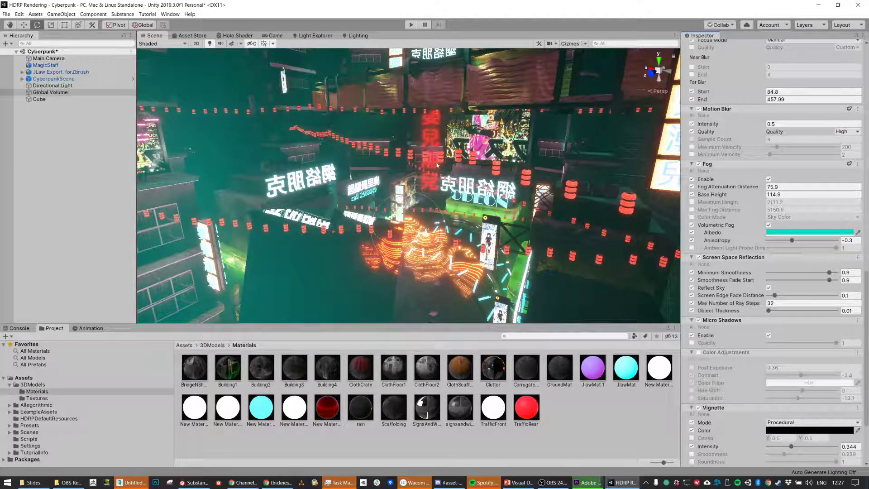
Check the cube from a slightly different angle and repeat the Screen Space Reflection off/on comparison on the Global Volume.
{"action": "right_click_drag", "start_coordinate": [338, 244], "coordinate": [346, 259]}
{"action": "left_click", "coordinate": [346, 260]}
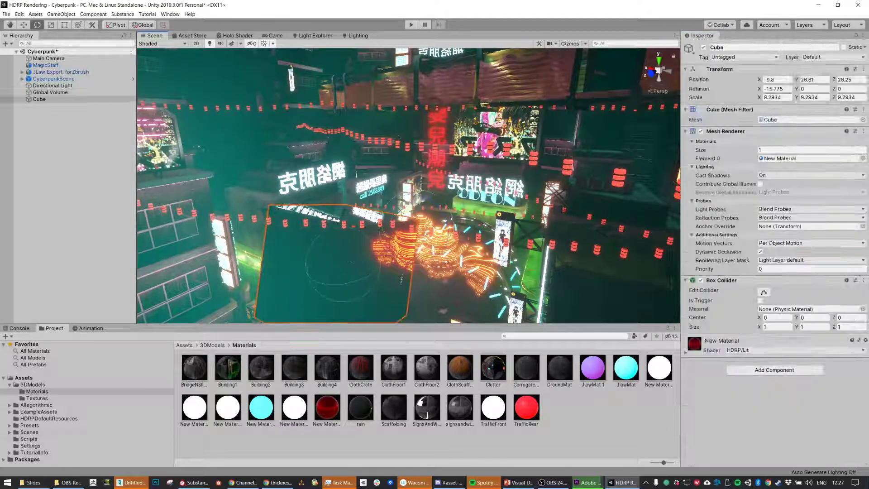
{"action": "left_click", "coordinate": [43, 93]}
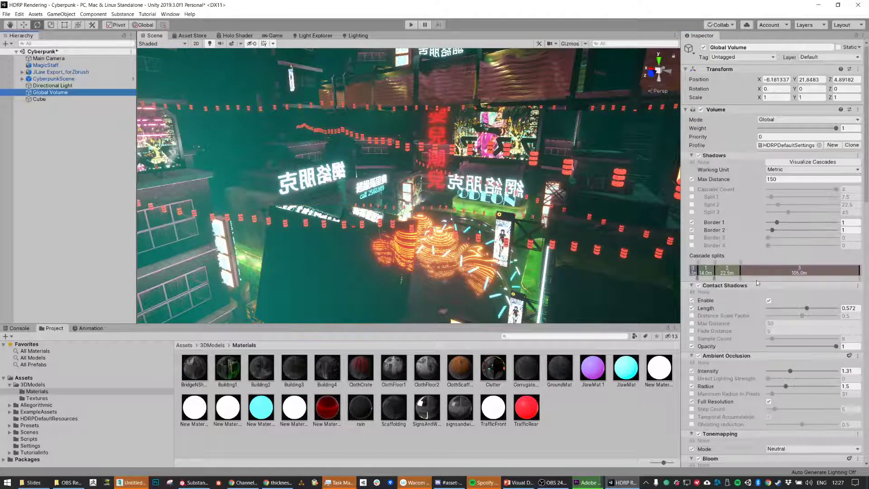
{"action": "scroll", "coordinate": [739, 304], "scroll_direction": "down", "scroll_amount": 12}
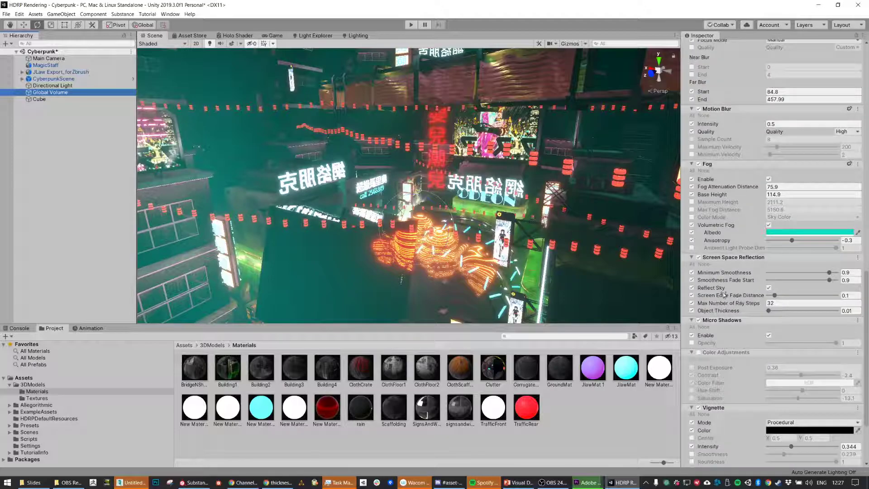
{"action": "left_click", "coordinate": [698, 258]}
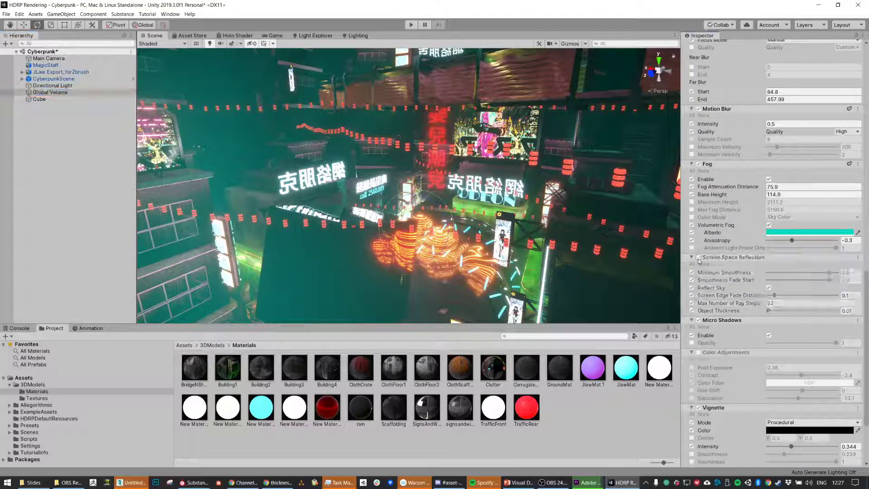
{"action": "left_click", "coordinate": [698, 257]}
{"action": "middle_click_drag", "start_coordinate": [436, 255], "coordinate": [446, 256]}
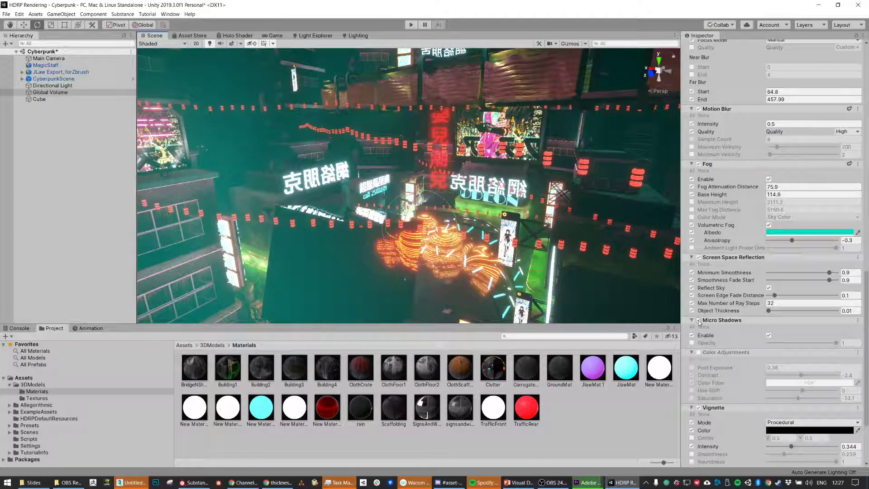
Toggle the Micro Shadows override off and back on.
{"action": "left_click", "coordinate": [699, 321]}
{"action": "left_click", "coordinate": [698, 321]}
{"action": "scroll", "coordinate": [747, 318], "scroll_direction": "down", "scroll_amount": 3}
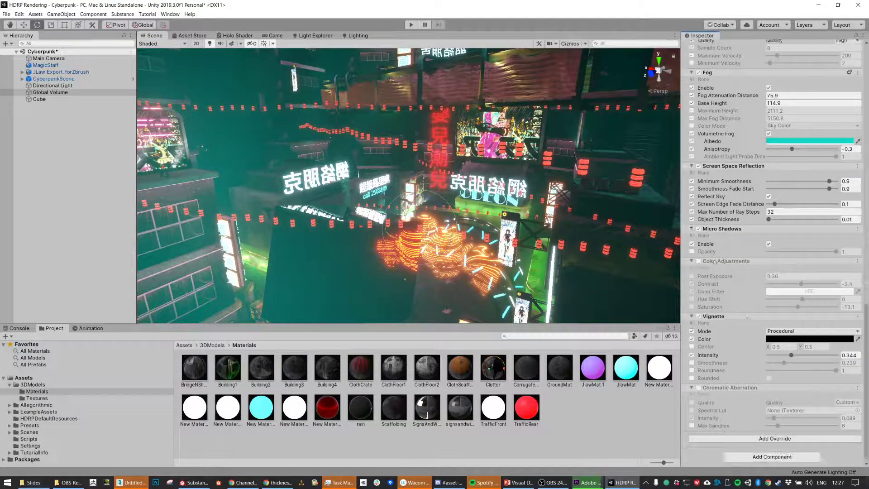
Toggle the Color Adjustments override off and on to compare the look, leaving it enabled with Contrast at -2.4.
{"action": "left_click", "coordinate": [699, 262]}
{"action": "left_click", "coordinate": [699, 262]}
{"action": "left_click", "coordinate": [700, 263]}
{"action": "left_click", "coordinate": [699, 262]}
{"action": "left_click", "coordinate": [699, 262]}
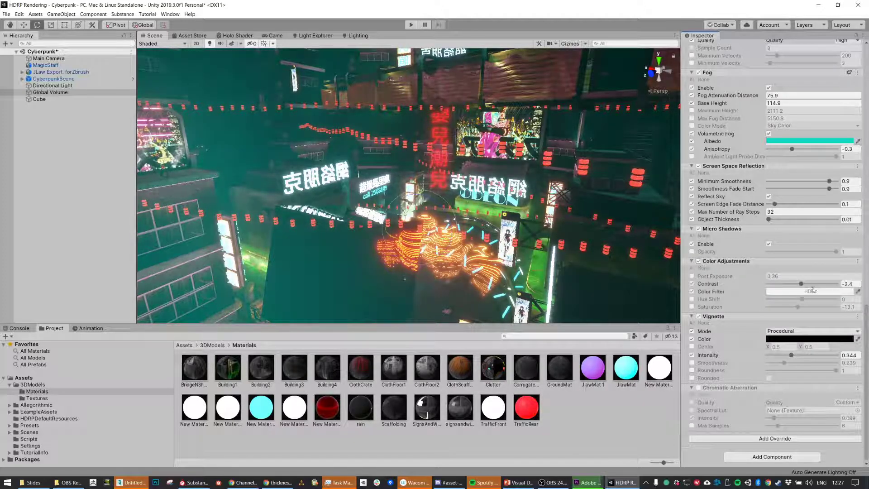
{"action": "mouse_move", "coordinate": [801, 284]}
{"action": "left_mouse_down"}
{"action": "mouse_move", "coordinate": [847, 284]}
{"action": "mouse_move", "coordinate": [779, 284]}
{"action": "mouse_move", "coordinate": [801, 283]}
{"action": "left_mouse_up"}
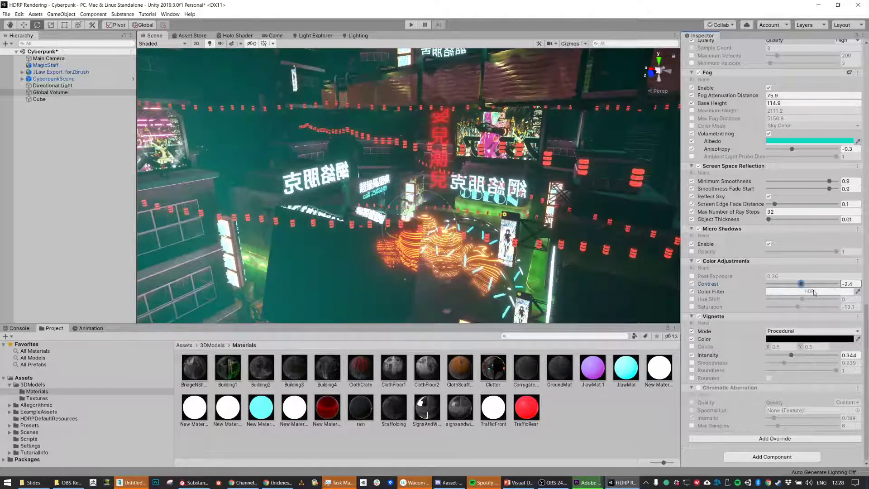
Try a negative Hue Shift in Color Adjustments, undo it and switch the Hue Shift override off again.
{"action": "left_click", "coordinate": [692, 299]}
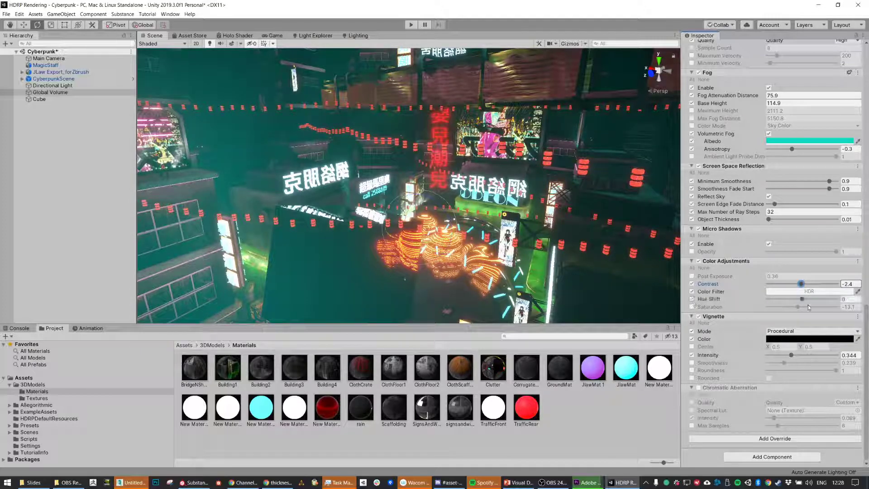
{"action": "mouse_move", "coordinate": [802, 299]}
{"action": "left_mouse_down"}
{"action": "mouse_move", "coordinate": [831, 301]}
{"action": "mouse_move", "coordinate": [787, 300]}
{"action": "left_mouse_up"}
{"action": "key", "text": "ctrl+z"}
{"action": "left_click", "coordinate": [692, 299]}
Enable the Saturation override, preview it at -100, undo that and set Saturation to -11.
{"action": "left_click", "coordinate": [691, 307]}
{"action": "left_click_drag", "start_coordinate": [797, 307], "coordinate": [753, 307]}
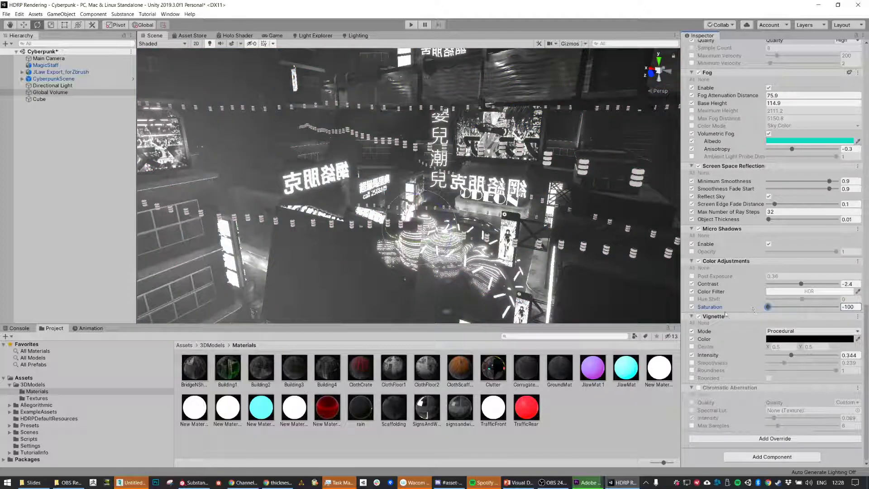
{"action": "key", "text": "ctrl+z"}
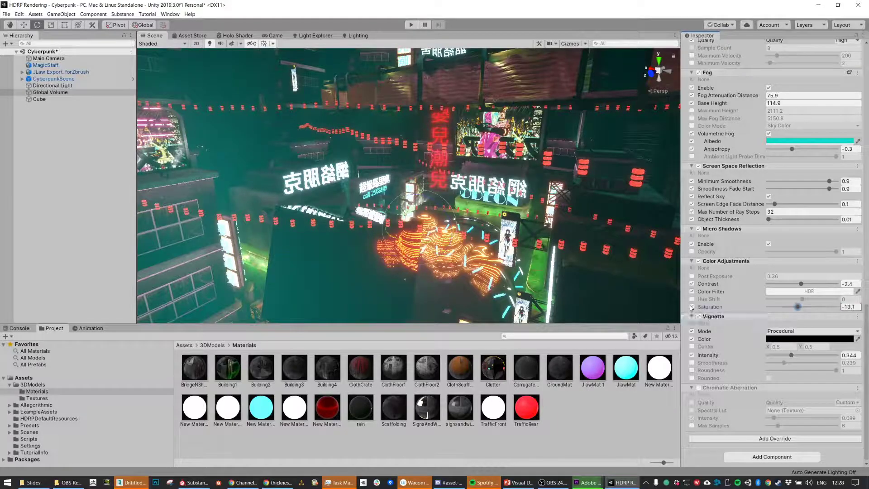
{"action": "left_click_drag", "start_coordinate": [800, 308], "coordinate": [799, 309]}
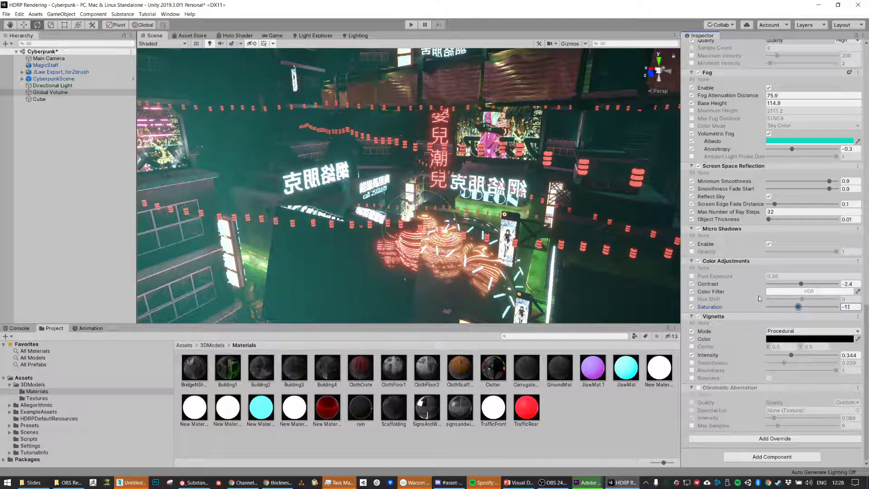
Preview the Post Exposure override at 4.4 and switch it off again.
{"action": "left_click", "coordinate": [692, 277]}
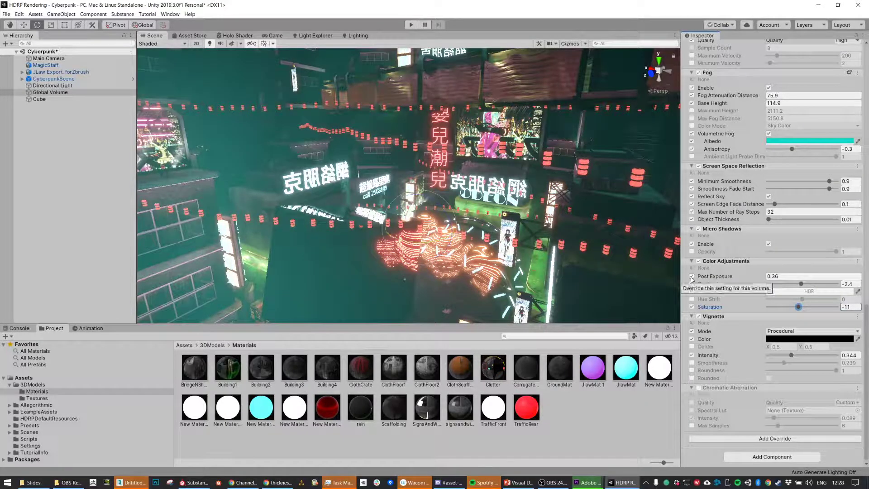
{"action": "mouse_move", "coordinate": [752, 277]}
{"action": "left_mouse_down"}
{"action": "mouse_move", "coordinate": [791, 278]}
{"action": "mouse_move", "coordinate": [767, 280]}
{"action": "left_mouse_up"}
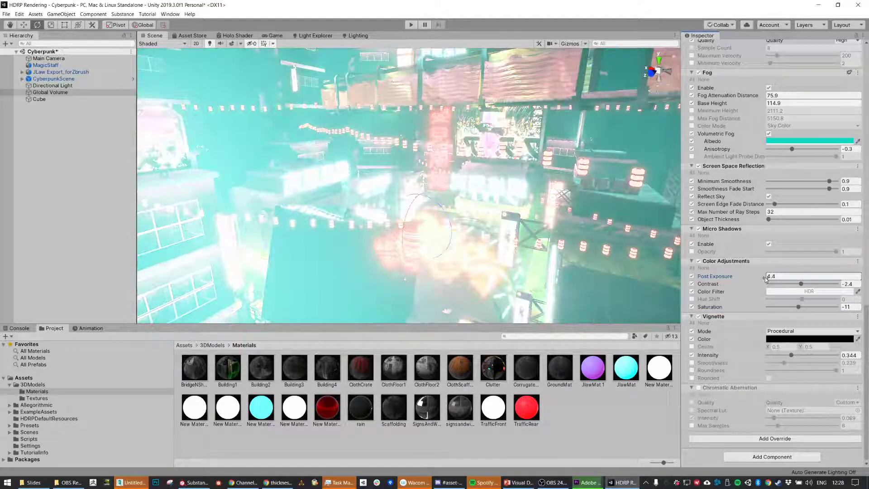
{"action": "left_click", "coordinate": [692, 276]}
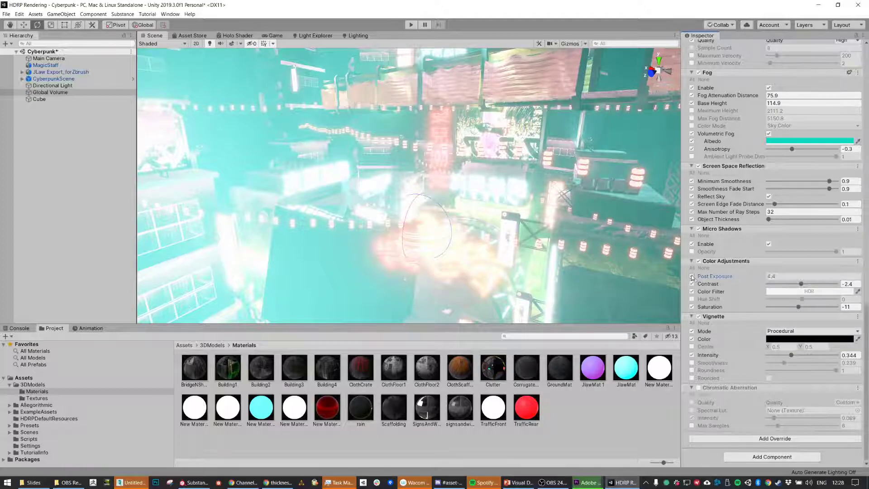
Switch the Vignette override off and on repeatedly to compare the darkened edges, leaving it enabled.
{"action": "left_click", "coordinate": [698, 317]}
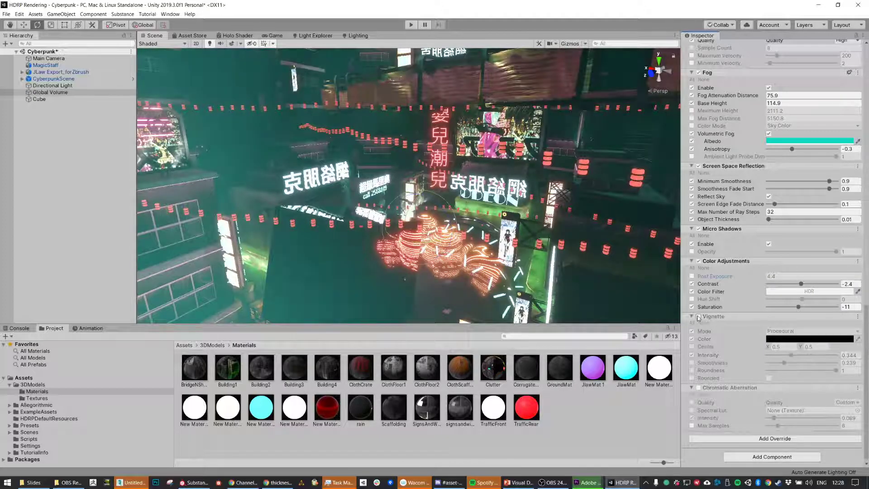
{"action": "left_click", "coordinate": [699, 317]}
{"action": "left_click", "coordinate": [699, 316]}
{"action": "left_click", "coordinate": [698, 317]}
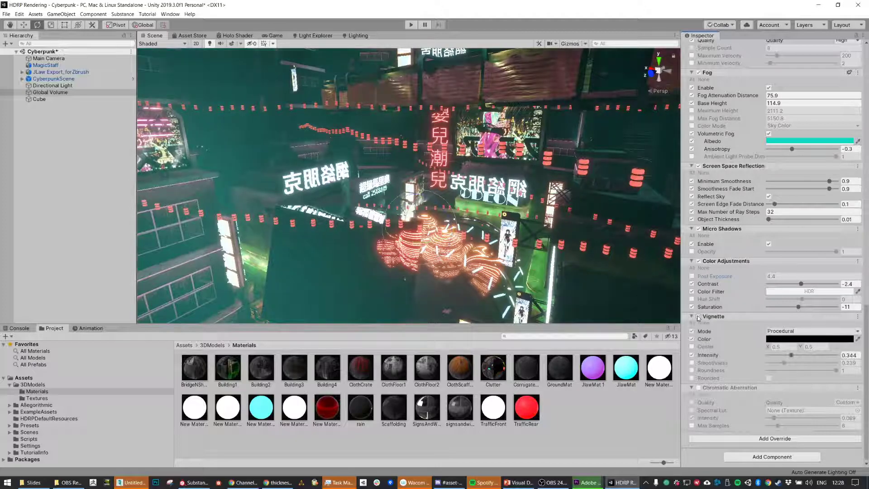
{"action": "left_click", "coordinate": [699, 317]}
{"action": "left_click", "coordinate": [699, 317]}
{"action": "left_click", "coordinate": [699, 317]}
{"action": "left_click", "coordinate": [699, 317]}
{"action": "left_click", "coordinate": [699, 317]}
{"action": "left_click", "coordinate": [699, 316]}
Try red and white vignette colors and restore black, and preview the vignette Intensity at 1 before undoing it.
{"action": "left_click", "coordinate": [780, 334]}
{"action": "left_click", "coordinate": [782, 339]}
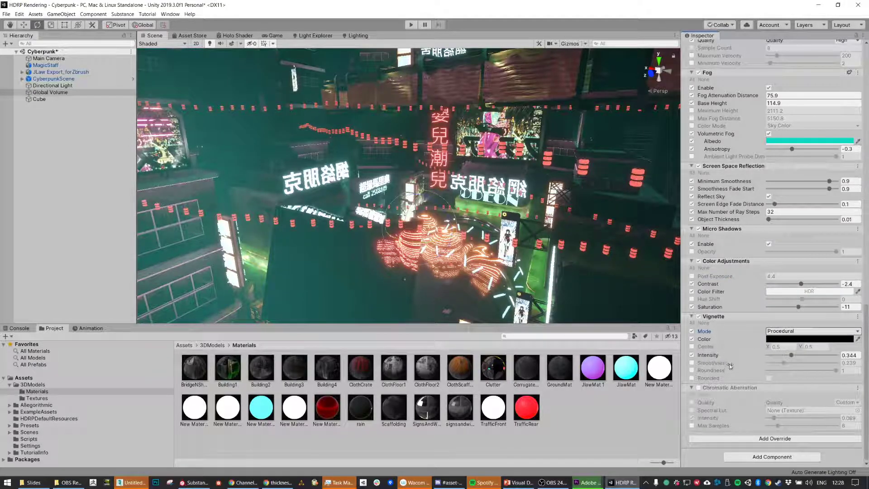
{"action": "left_click", "coordinate": [817, 339]}
{"action": "left_click_drag", "start_coordinate": [699, 202], "coordinate": [748, 153]}
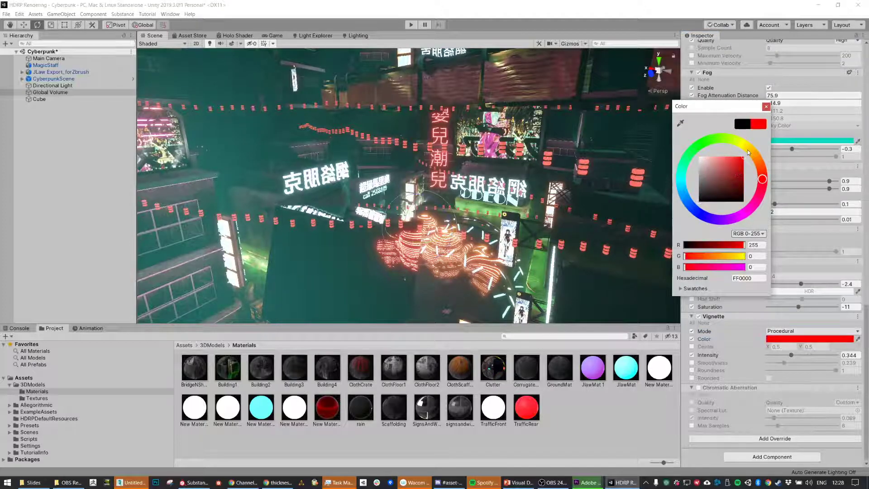
{"action": "left_click", "coordinate": [699, 156]}
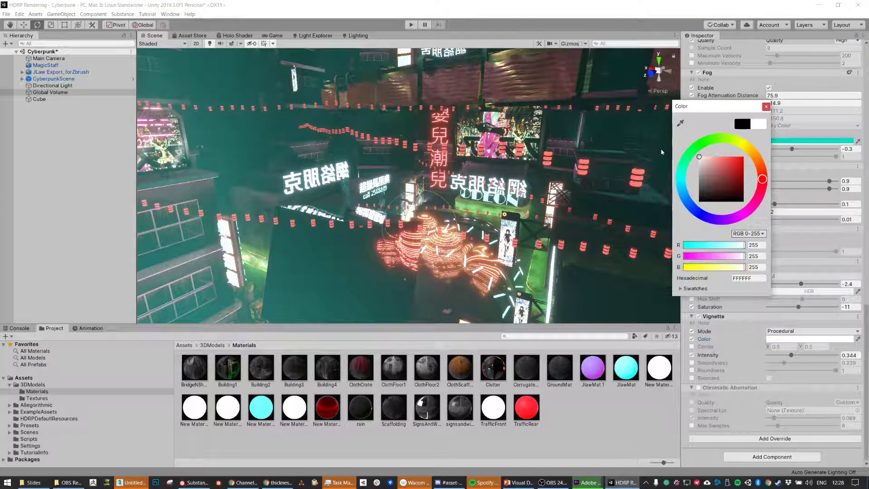
{"action": "left_click", "coordinate": [699, 200]}
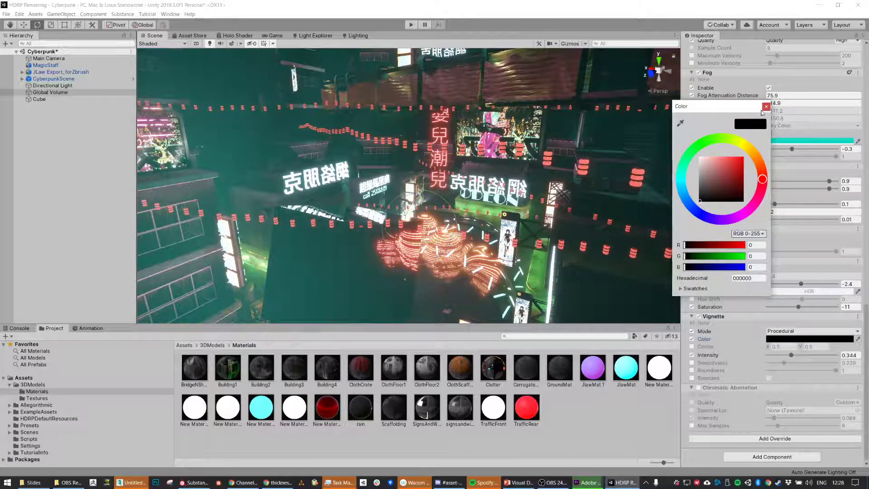
{"action": "left_click", "coordinate": [766, 107]}
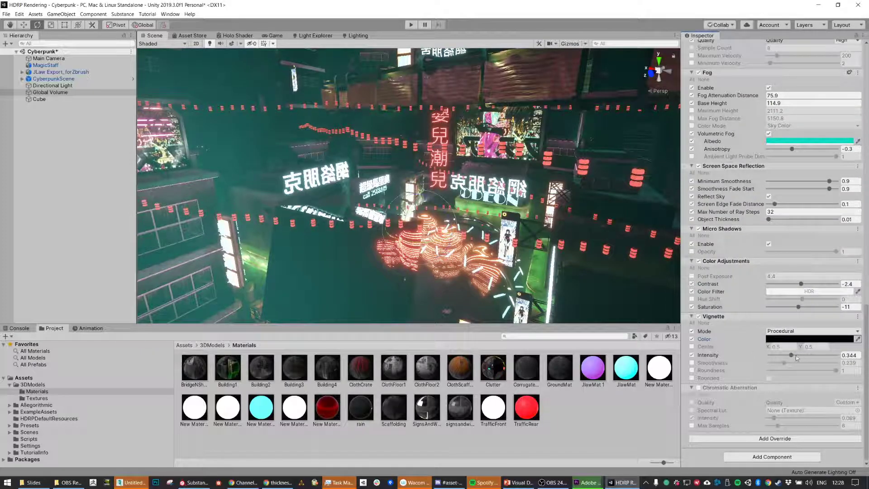
{"action": "left_click_drag", "start_coordinate": [792, 354], "coordinate": [865, 346]}
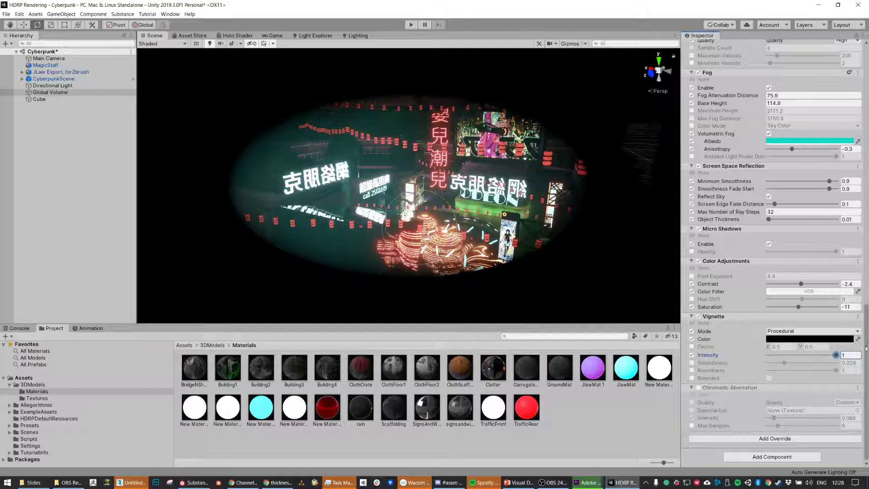
{"action": "key", "text": "ctrl+z"}
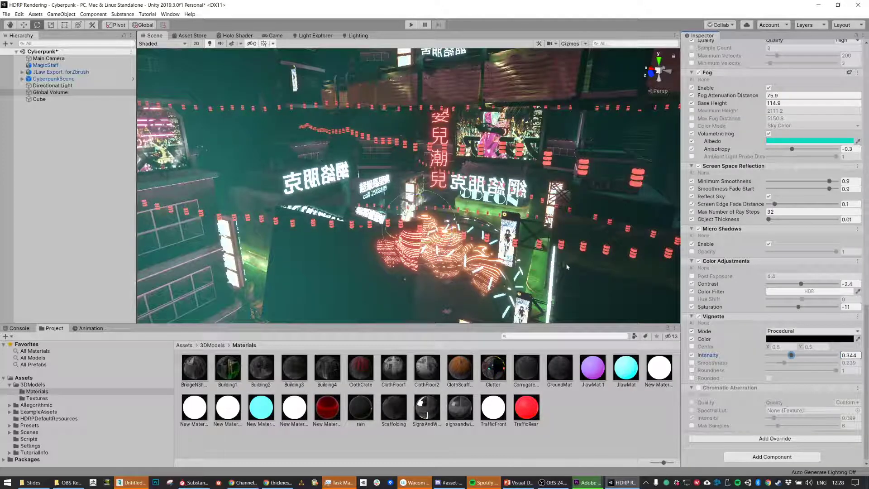
Enable the Chromatic Aberration override and examine its effect up close around the neon signs.
{"action": "left_click", "coordinate": [698, 387]}
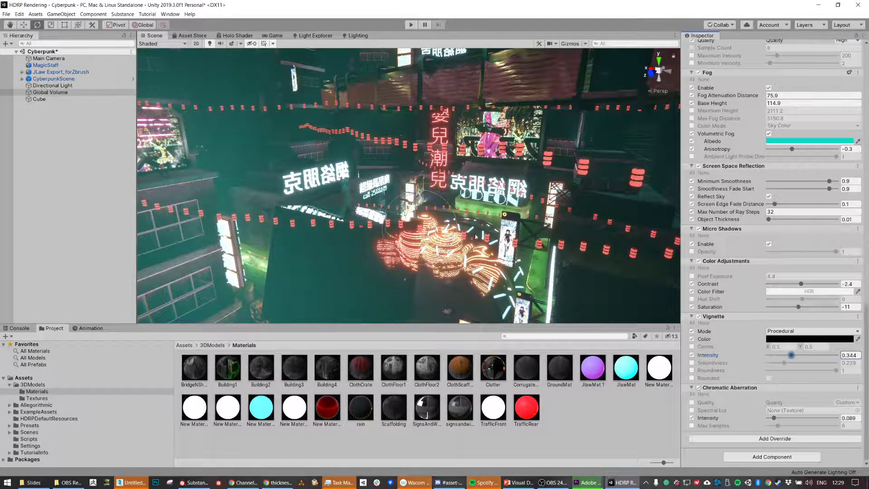
{"action": "scroll", "coordinate": [436, 240], "scroll_direction": "up", "scroll_amount": 4}
{"action": "middle_click_drag", "start_coordinate": [307, 224], "coordinate": [370, 215]}
{"action": "key", "text": "e"}
{"action": "middle_click_drag", "start_coordinate": [567, 194], "coordinate": [527, 194]}
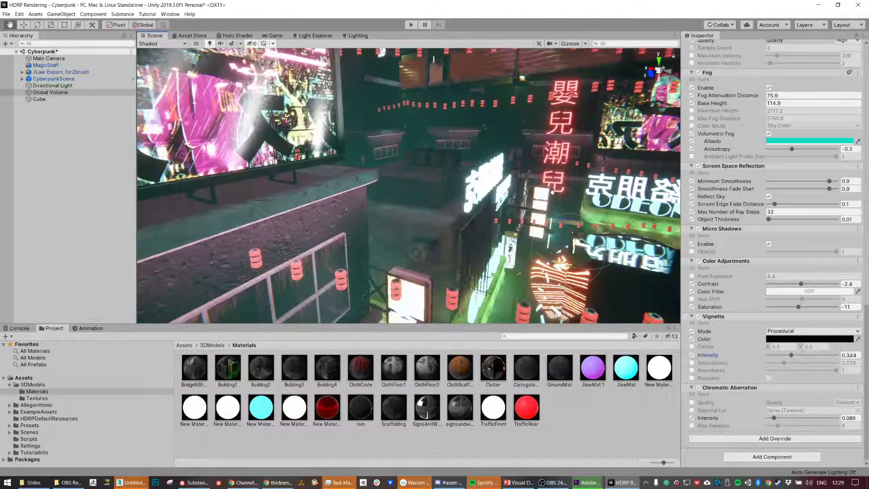
{"action": "scroll", "coordinate": [526, 195], "scroll_direction": "up", "scroll_amount": 3}
{"action": "middle_click_drag", "start_coordinate": [590, 215], "coordinate": [554, 211]}
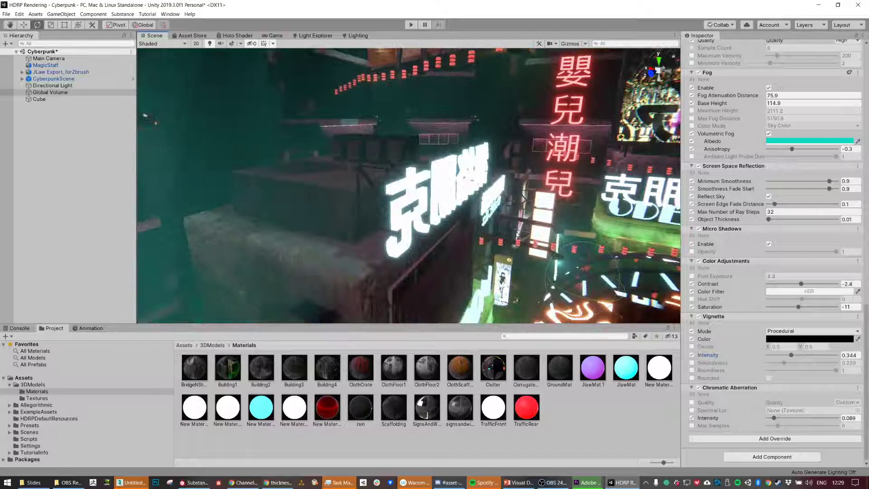
{"action": "scroll", "coordinate": [554, 211], "scroll_direction": "up", "scroll_amount": 3}
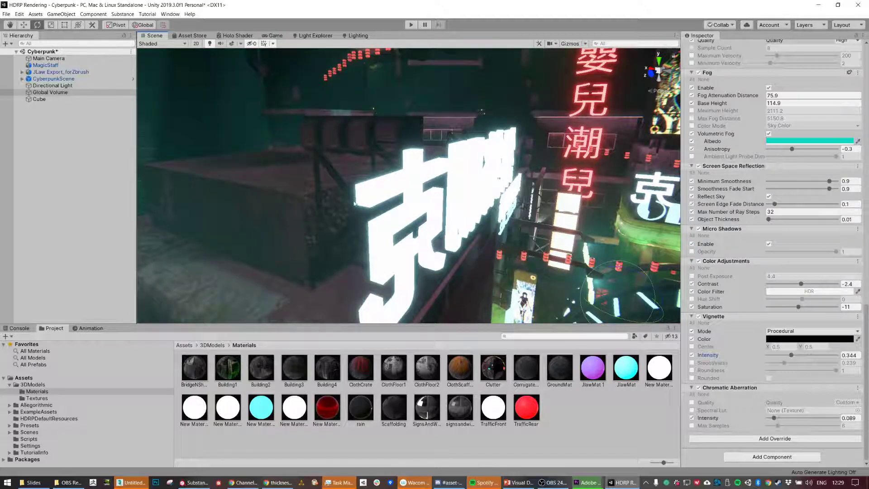
{"action": "scroll", "coordinate": [362, 203], "scroll_direction": "down", "scroll_amount": 2}
Raise the Chromatic Aberration Intensity to 1 and inspect the color fringing across the street signs and glowing lanterns.
{"action": "left_click_drag", "start_coordinate": [776, 418], "coordinate": [838, 413]}
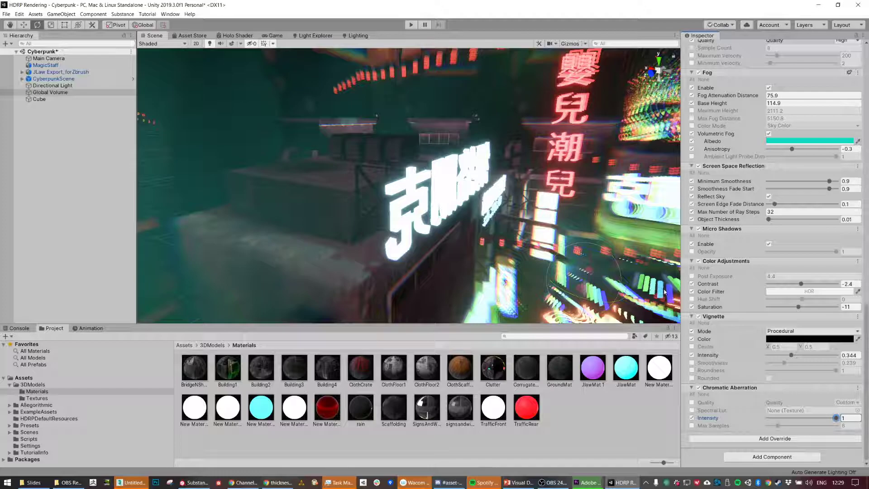
{"action": "middle_click_drag", "start_coordinate": [661, 280], "coordinate": [587, 263]}
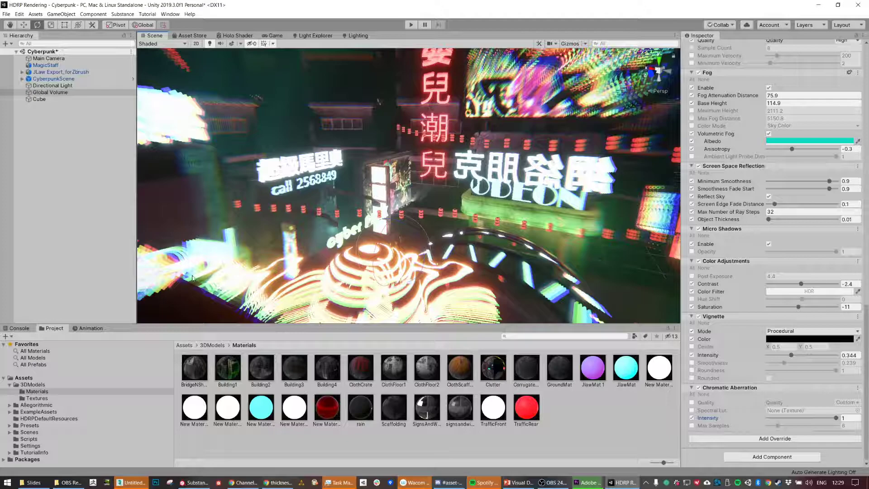
{"action": "middle_click_drag", "start_coordinate": [286, 225], "coordinate": [415, 187]}
{"action": "middle_click_drag", "start_coordinate": [288, 75], "coordinate": [265, 88]}
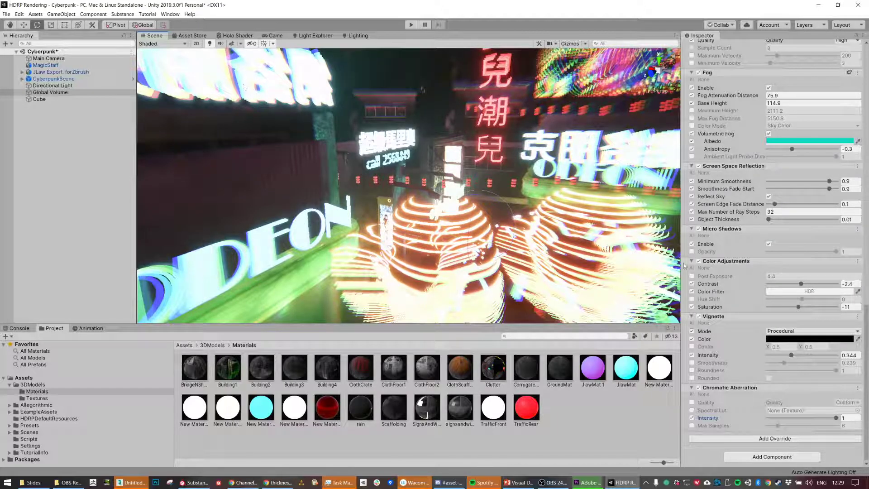
Set the Chromatic Aberration Intensity to 0.256 and check the effect over the wider scene.
{"action": "left_click_drag", "start_coordinate": [838, 420], "coordinate": [792, 420]}
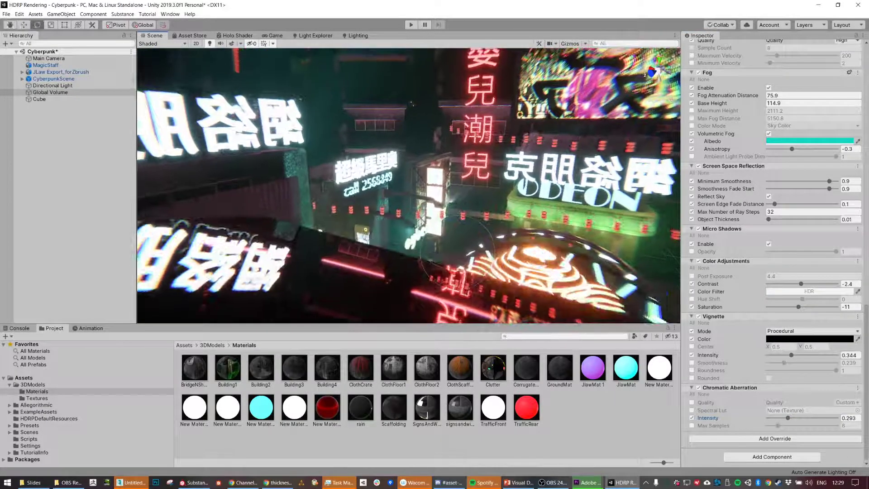
{"action": "left_click_drag", "start_coordinate": [788, 419], "coordinate": [785, 422]}
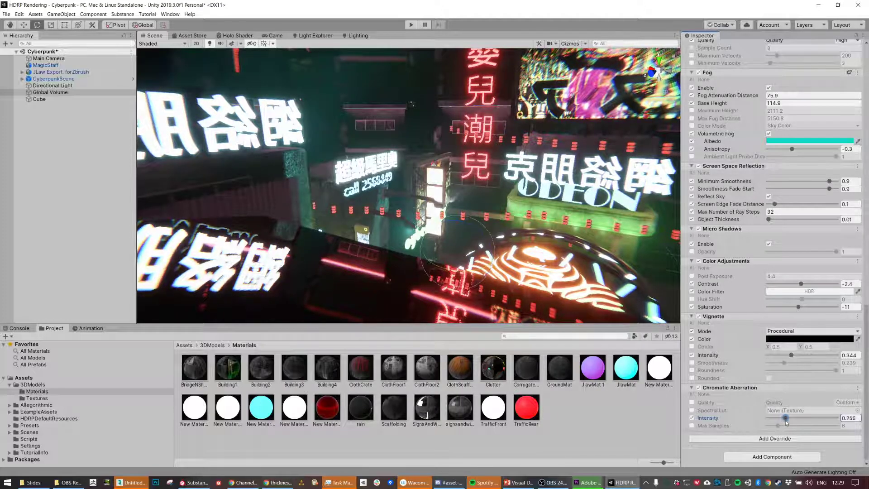
{"action": "left_click_drag", "start_coordinate": [600, 238], "coordinate": [597, 253], "text": "alt"}
{"action": "scroll", "coordinate": [588, 249], "scroll_direction": "down", "scroll_amount": 6}
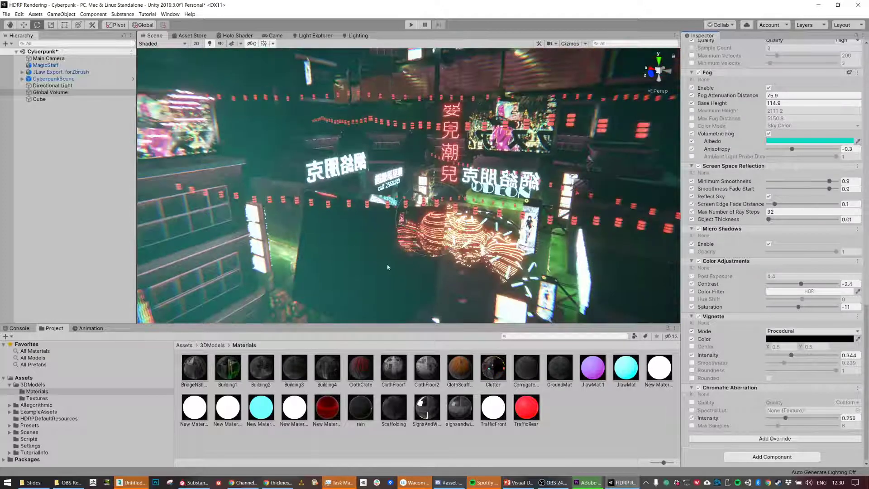
Select and frame the cube to review the scene around it, and save the scene.
{"action": "left_click", "coordinate": [387, 267]}
{"action": "key", "text": "f"}
{"action": "middle_click_drag", "start_coordinate": [510, 192], "coordinate": [513, 187]}
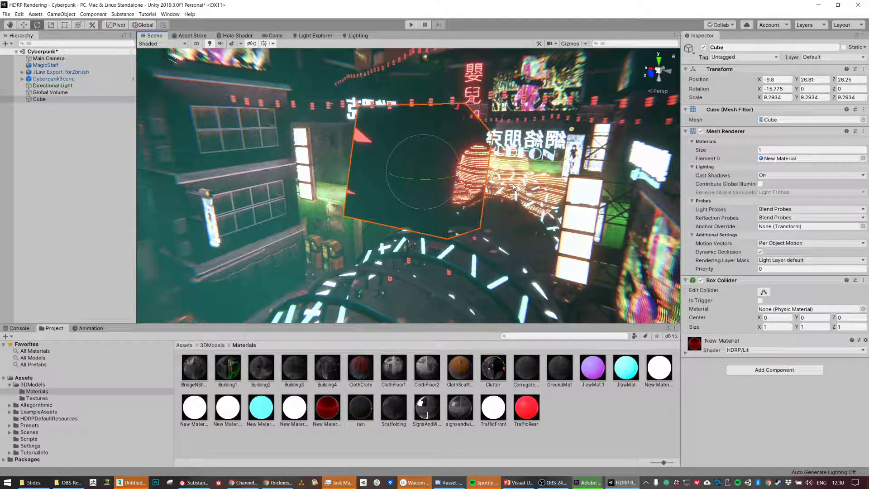
{"action": "scroll", "coordinate": [469, 137], "scroll_direction": "down", "scroll_amount": 3}
{"action": "left_click_drag", "start_coordinate": [470, 137], "coordinate": [537, 231], "text": "alt"}
{"action": "key", "text": "ctrl+s"}
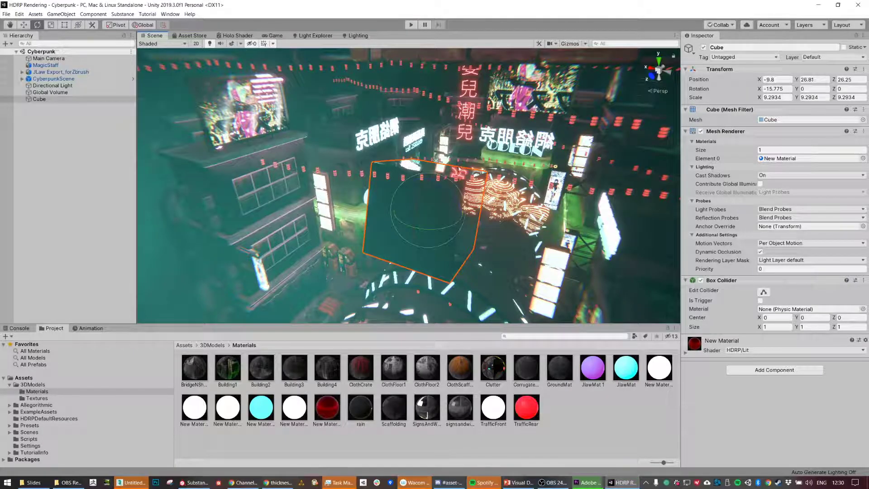
{"action": "left_click", "coordinate": [194, 482]}
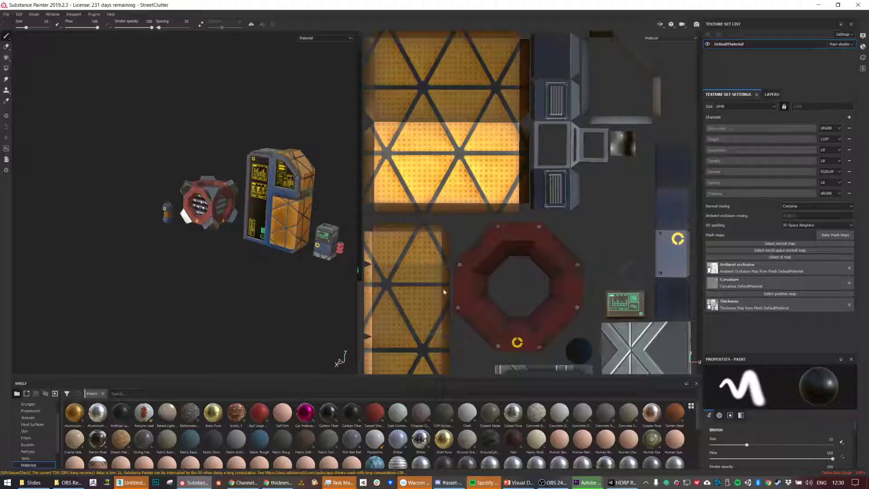
{"action": "key", "text": "alt+Tab"}
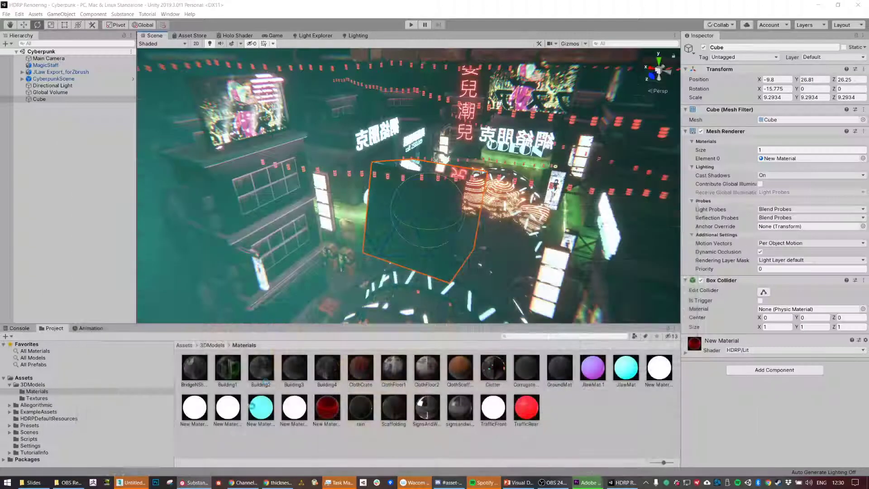
Set the Building1 material's Material Type to Standard and inspect the building near the ODEON sign.
{"action": "left_click", "coordinate": [227, 369]}
{"action": "right_click_drag", "start_coordinate": [534, 167], "coordinate": [566, 182]}
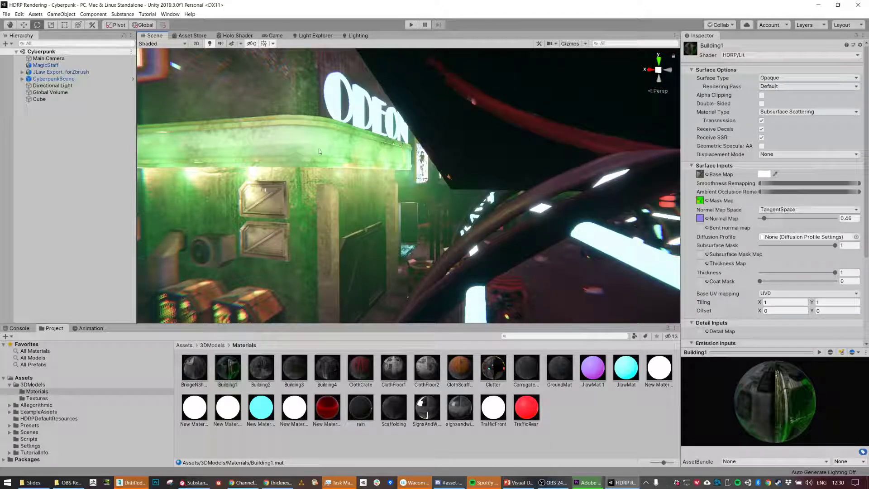
{"action": "left_click", "coordinate": [229, 376]}
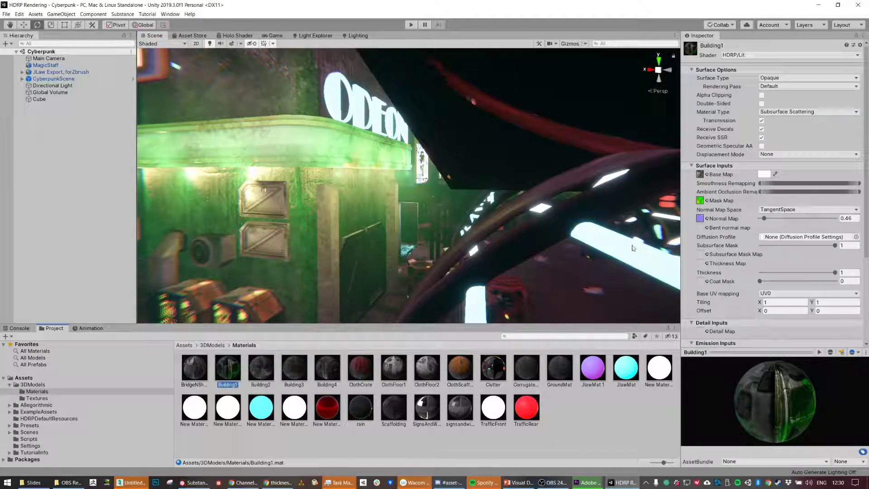
{"action": "left_click", "coordinate": [780, 113]}
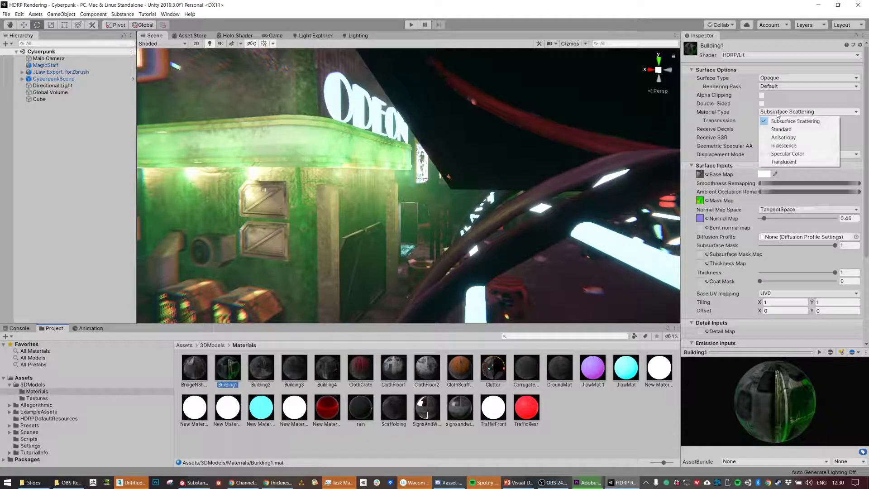
{"action": "left_click", "coordinate": [793, 130]}
{"action": "scroll", "coordinate": [385, 181], "scroll_direction": "down", "scroll_amount": 3}
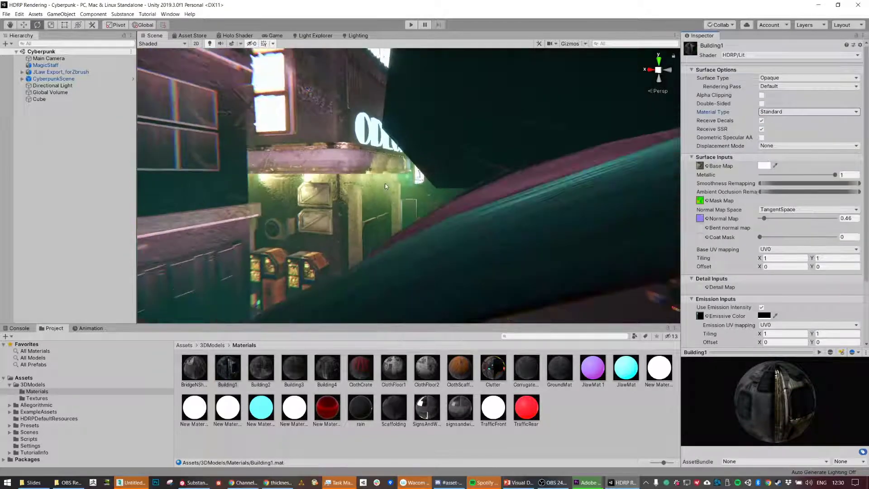
{"action": "left_click_drag", "start_coordinate": [412, 173], "coordinate": [597, 151], "text": "alt"}
{"action": "scroll", "coordinate": [556, 145], "scroll_direction": "up", "scroll_amount": 3}
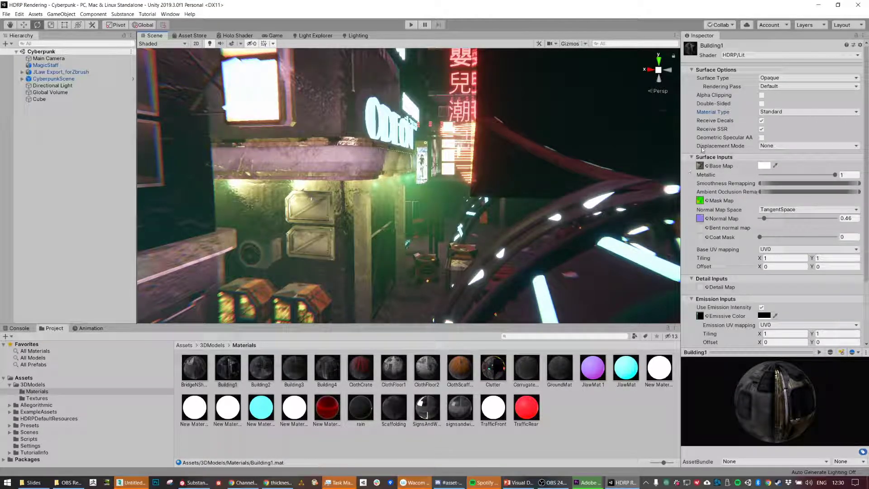
Locate the Building1 material's Base Map texture in the project and view Buildings_02 - Default_BaseColor.png in the image viewer.
{"action": "left_click", "coordinate": [700, 165]}
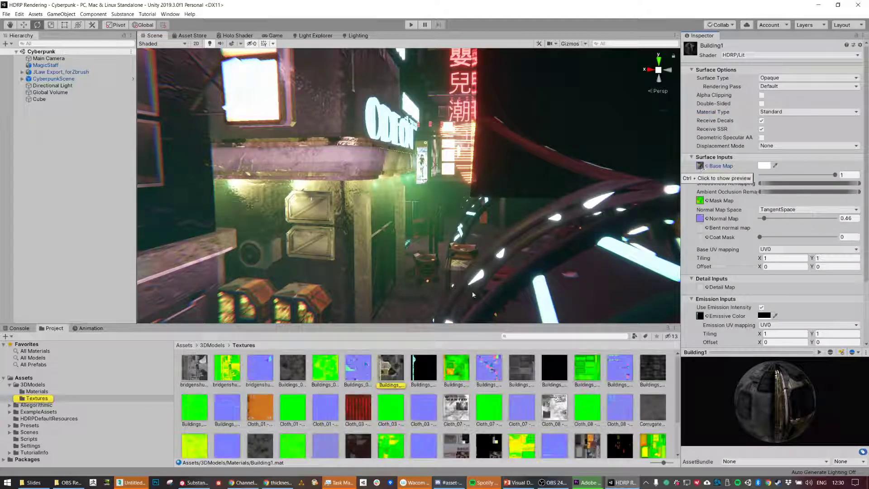
{"action": "left_click", "coordinate": [389, 373]}
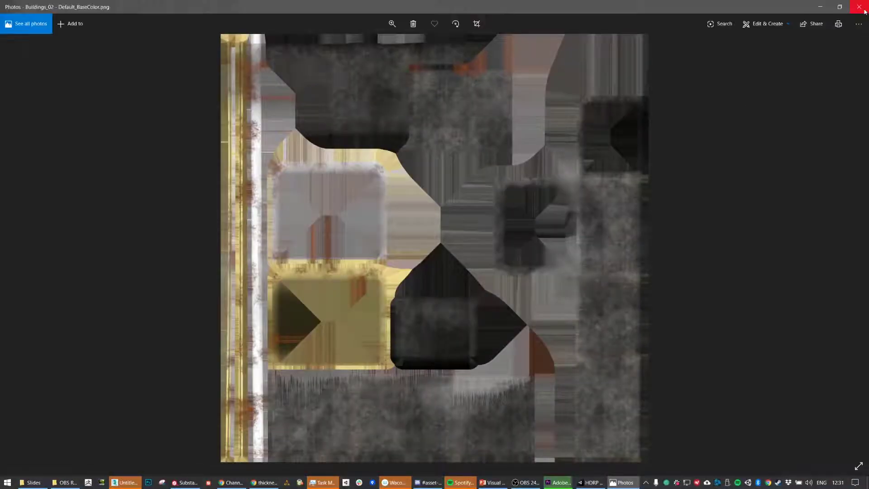
{"action": "left_click", "coordinate": [865, 11]}
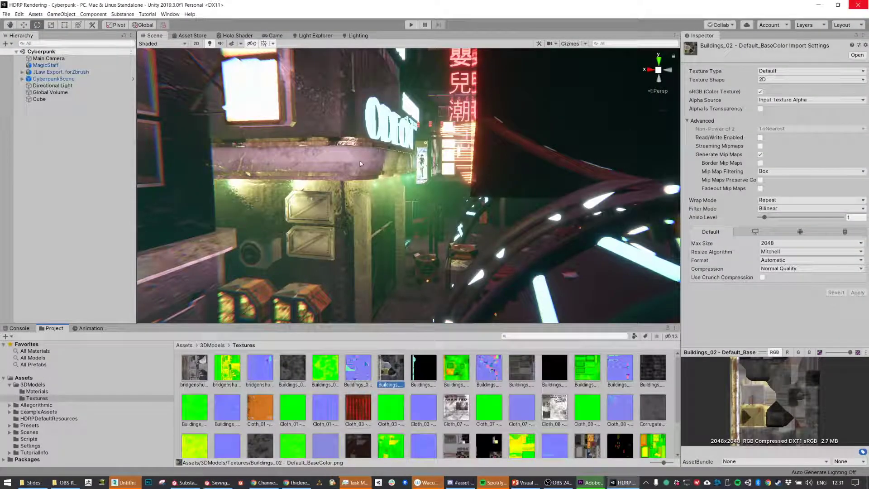
Select the Building 1 object in the scene and expand its Building1 material settings to examine the Mask Map.
{"action": "left_click", "coordinate": [355, 175]}
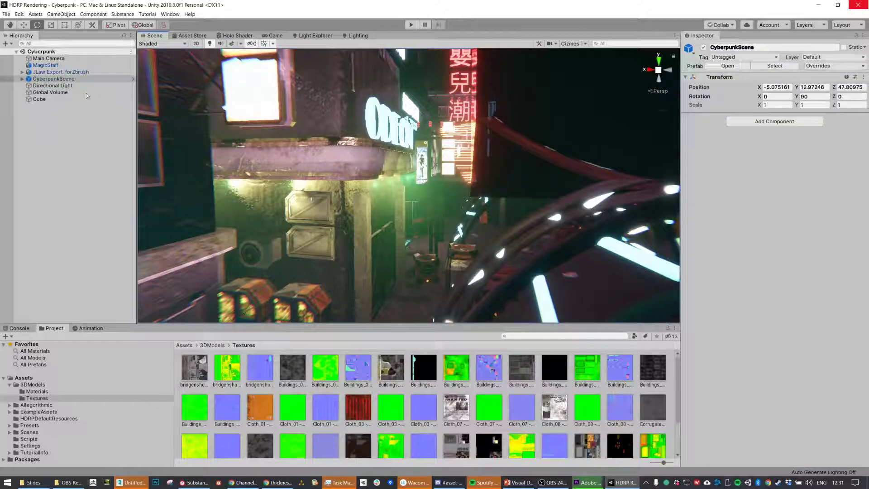
{"action": "left_click", "coordinate": [314, 150]}
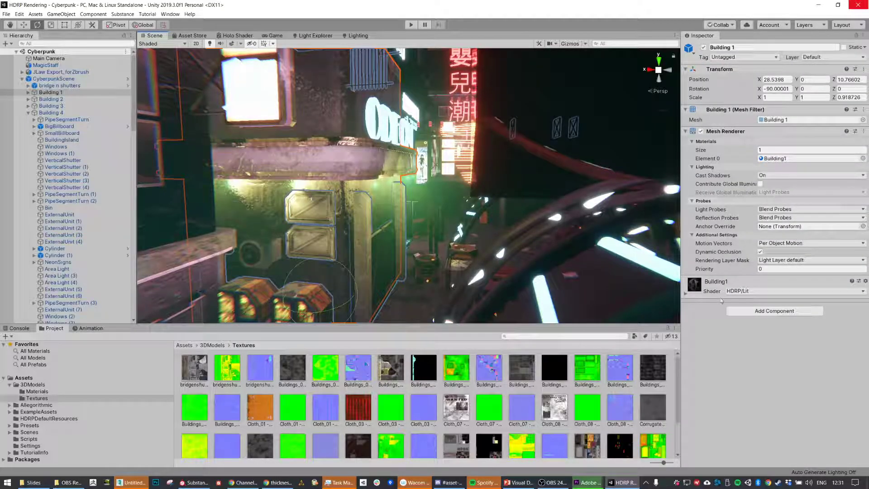
{"action": "left_click", "coordinate": [732, 291]}
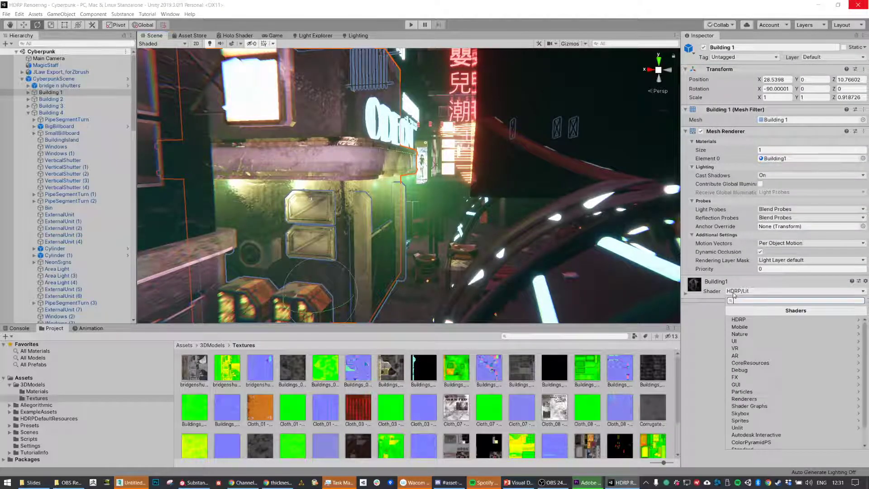
{"action": "left_click", "coordinate": [687, 295]}
{"action": "scroll", "coordinate": [767, 326], "scroll_direction": "down", "scroll_amount": 5}
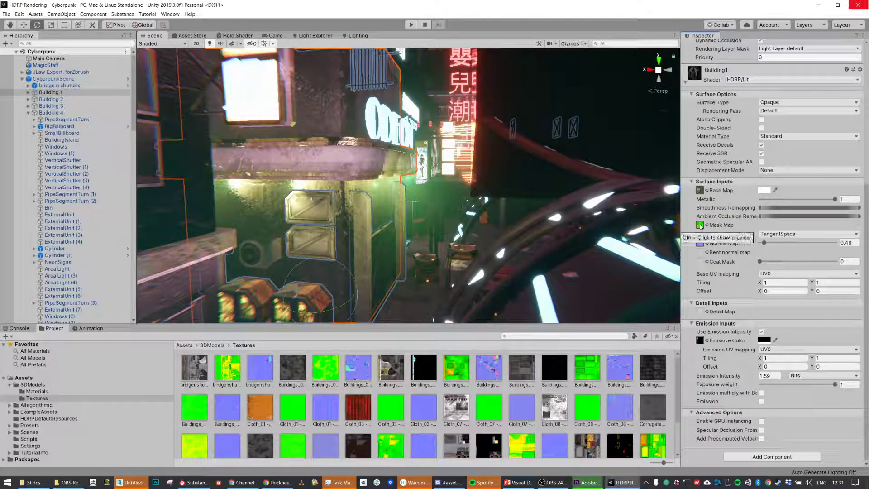
Switch to the browser, search for Unity's HDRP mask map, and open the Unity manual page on mask and detail maps.
{"action": "left_click", "coordinate": [279, 482]}
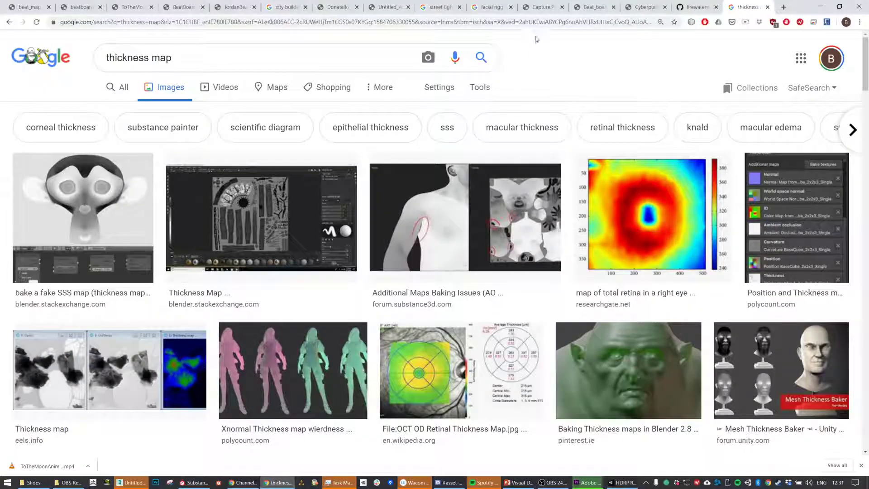
{"action": "left_click", "coordinate": [548, 25]}
{"action": "type", "text": "unity "}
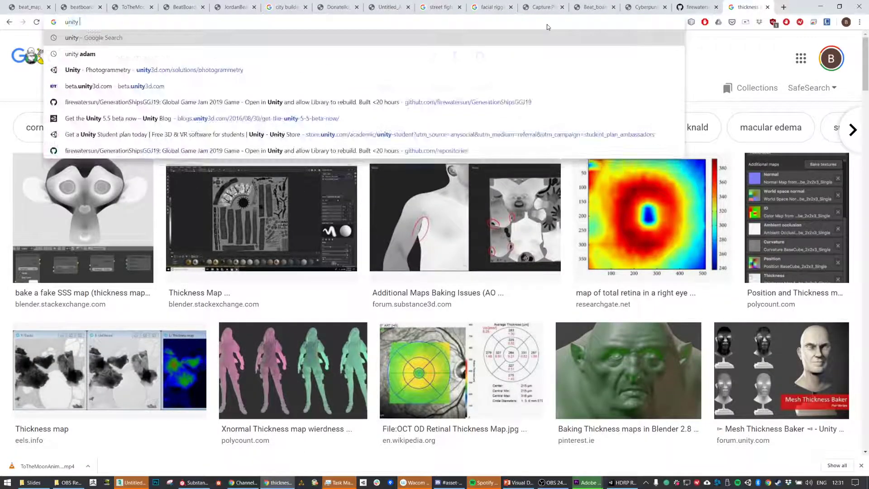
{"action": "type", "text": "mask map hdrtp"}
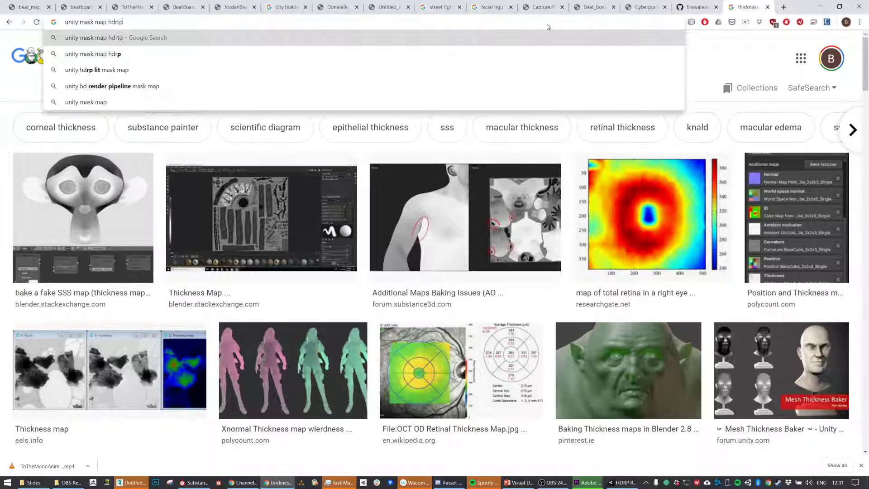
{"action": "key", "text": "Return"}
{"action": "left_click", "coordinate": [288, 194]}
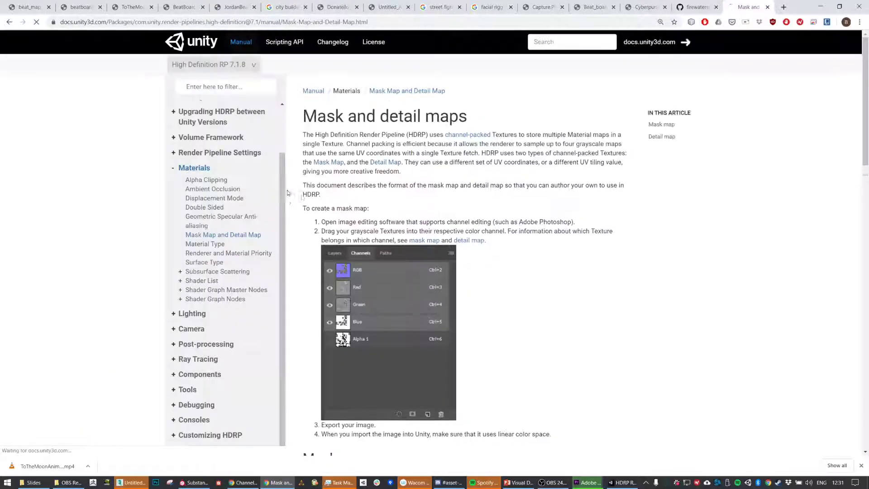
Read how a mask map is created, which map each color channel stores, and the example of a full mask map.
{"action": "scroll", "coordinate": [530, 212], "scroll_direction": "down", "scroll_amount": 2}
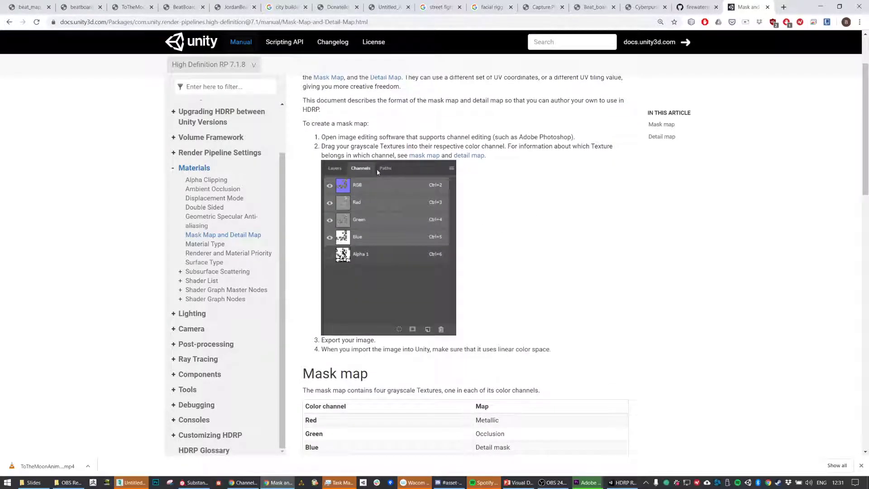
{"action": "scroll", "coordinate": [345, 193], "scroll_direction": "down", "scroll_amount": 2}
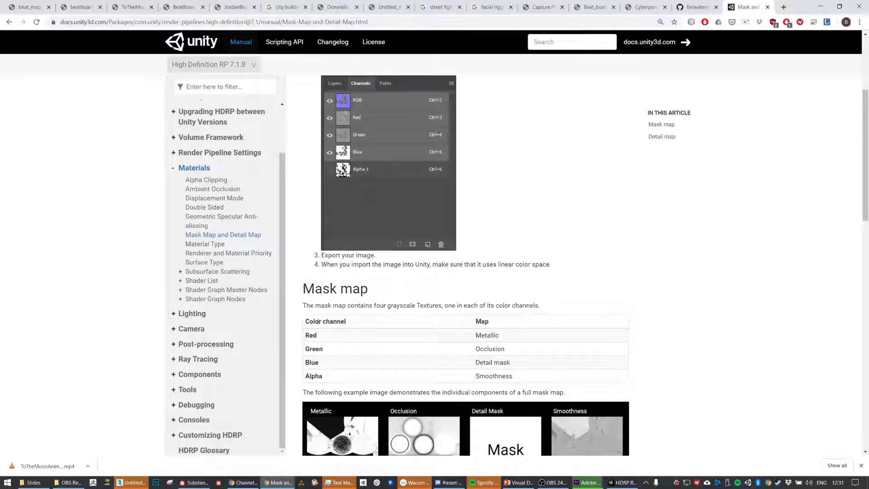
{"action": "scroll", "coordinate": [322, 335], "scroll_direction": "down", "scroll_amount": 1}
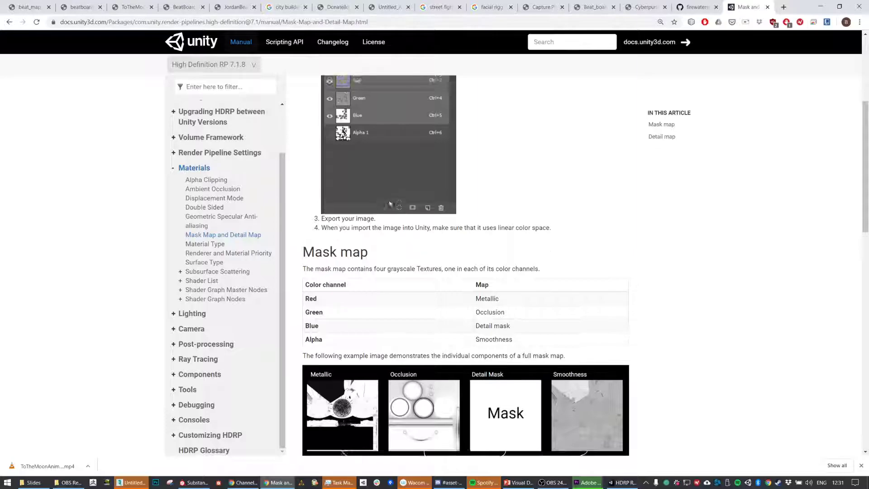
{"action": "scroll", "coordinate": [382, 190], "scroll_direction": "up", "scroll_amount": 2}
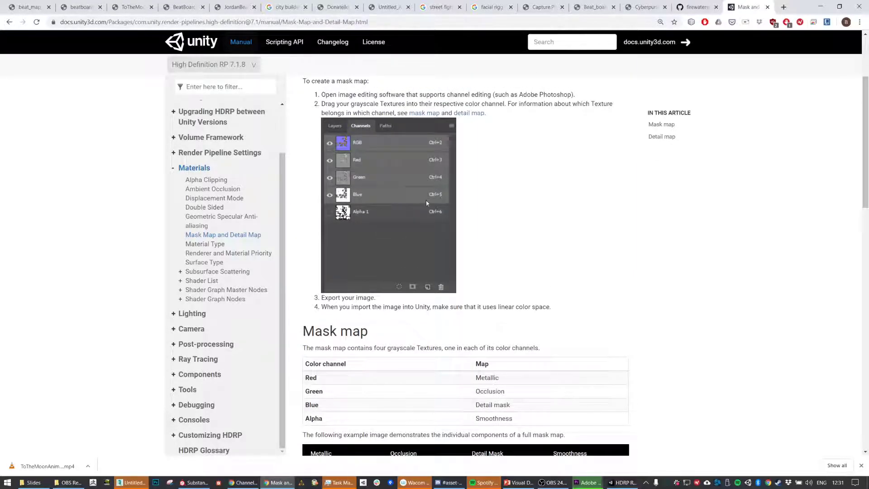
{"action": "scroll", "coordinate": [427, 202], "scroll_direction": "down", "scroll_amount": 1}
{"action": "scroll", "coordinate": [440, 232], "scroll_direction": "down", "scroll_amount": 1}
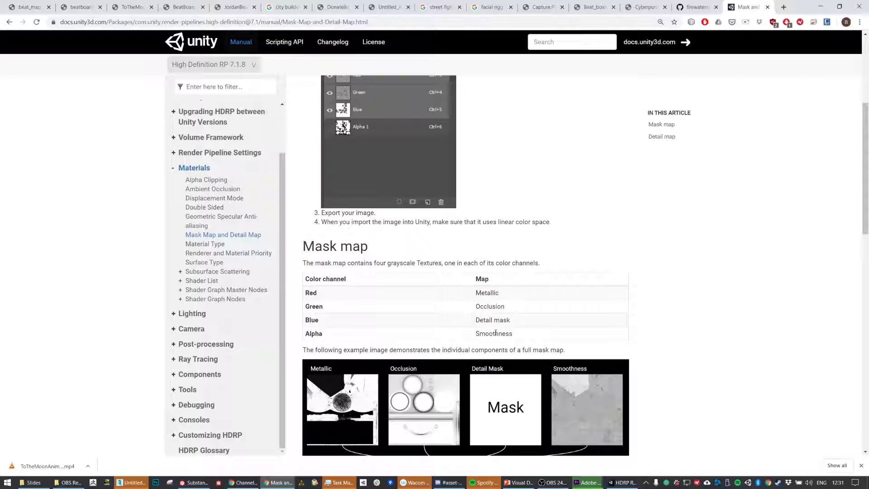
{"action": "scroll", "coordinate": [495, 334], "scroll_direction": "down", "scroll_amount": 2}
{"action": "scroll", "coordinate": [449, 322], "scroll_direction": "down", "scroll_amount": 3}
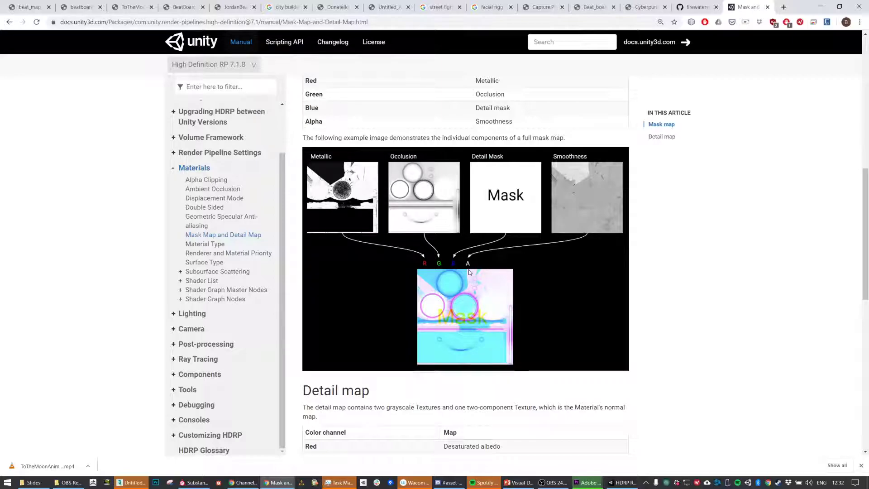
{"action": "scroll", "coordinate": [366, 180], "scroll_direction": "up", "scroll_amount": 2}
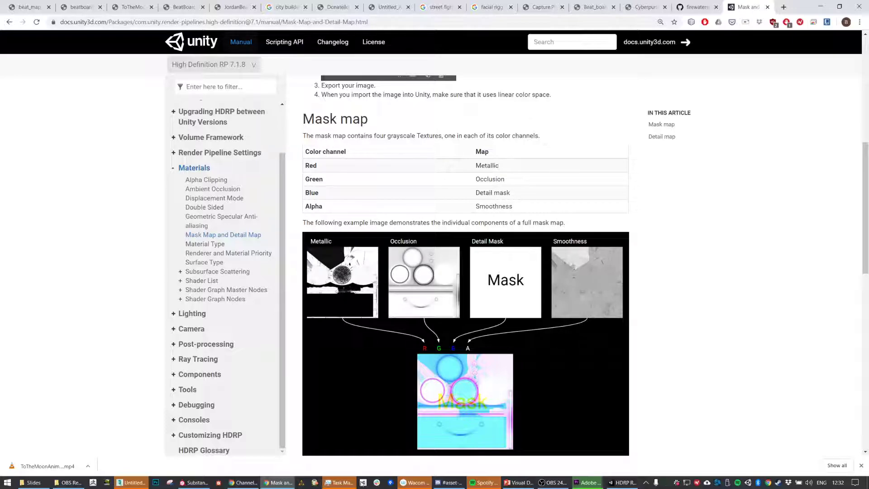
Switch to Substance Painter and review the textures exported for DefaultMaterial with the Unity HD Render Pipeline configuration, without exporting.
{"action": "left_click", "coordinate": [194, 482]}
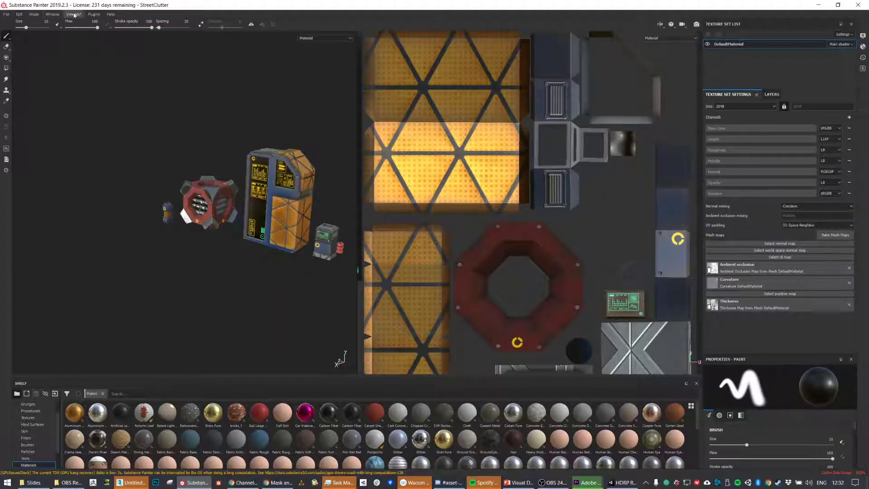
{"action": "left_click", "coordinate": [7, 14]}
{"action": "mouse_move", "coordinate": [24, 19]}
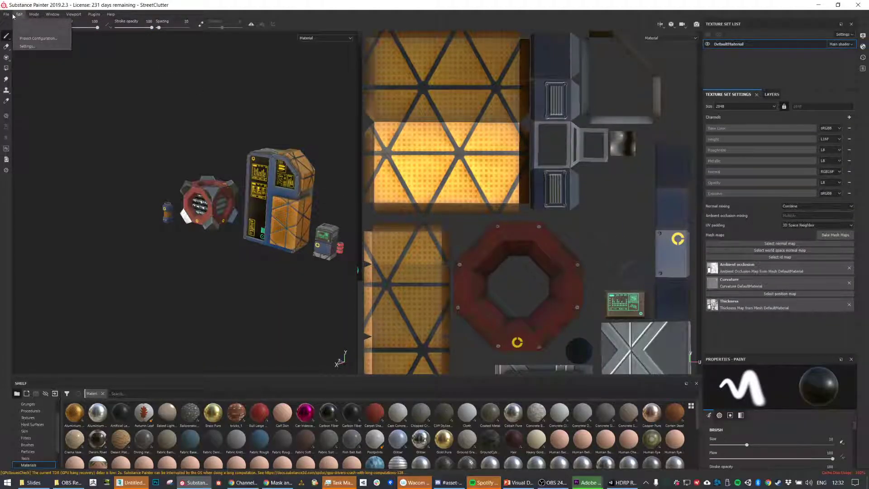
{"action": "left_click", "coordinate": [20, 144]}
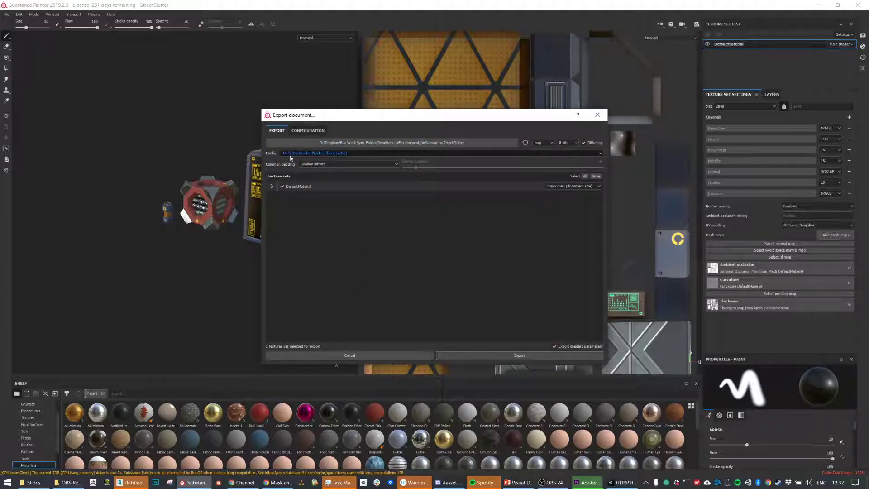
{"action": "left_click", "coordinate": [272, 186]}
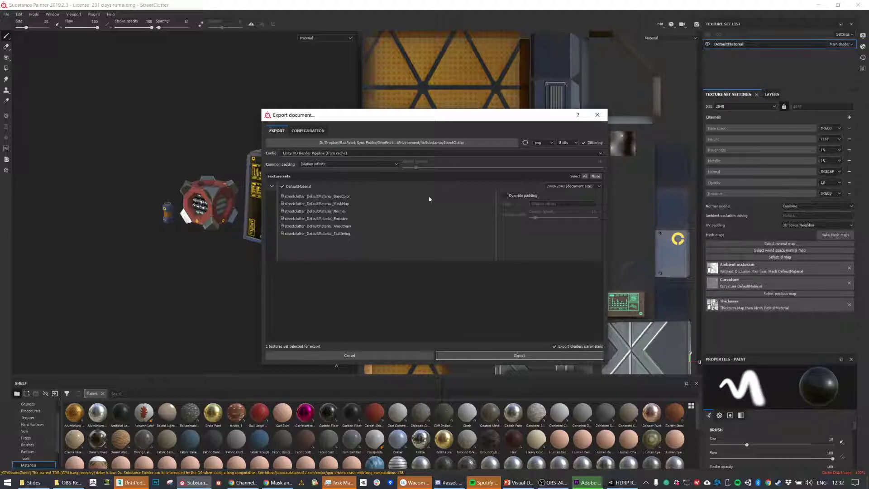
{"action": "left_click", "coordinate": [597, 115]}
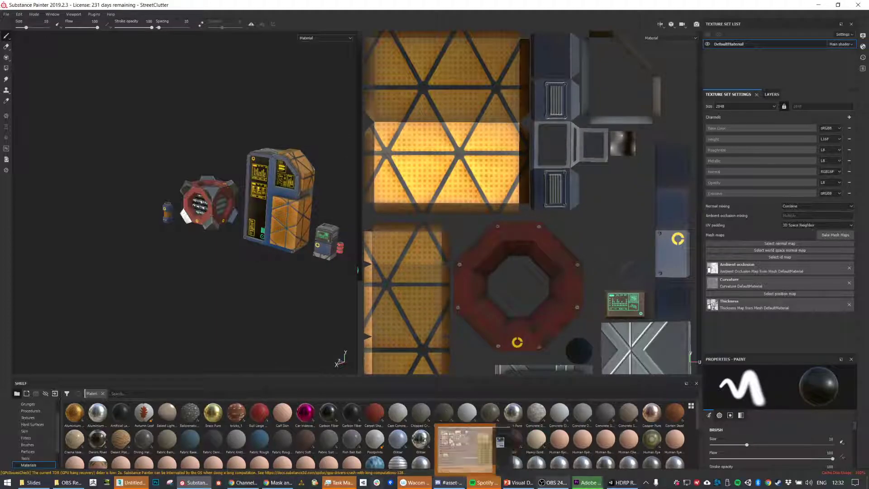
Return to Unity and change the Building1 material's Emissive Color to gray.
{"action": "left_click", "coordinate": [623, 483]}
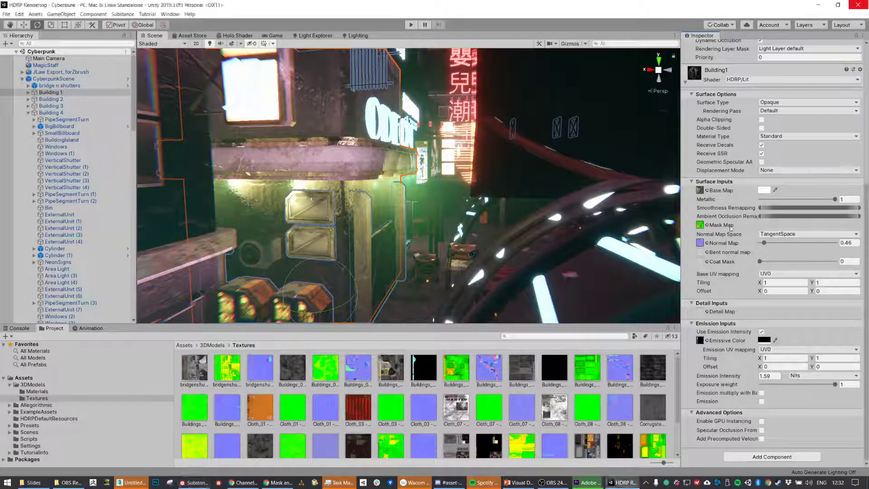
{"action": "middle_click_drag", "start_coordinate": [543, 224], "coordinate": [490, 208]}
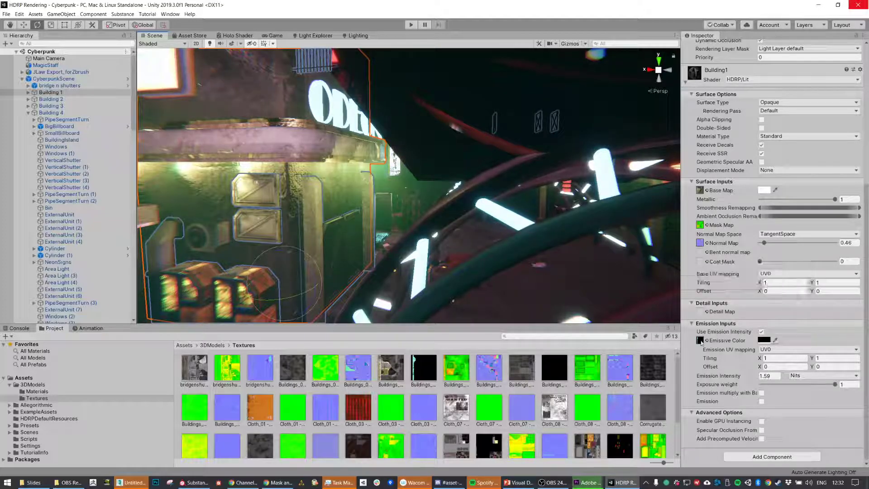
{"action": "left_click", "coordinate": [765, 340]}
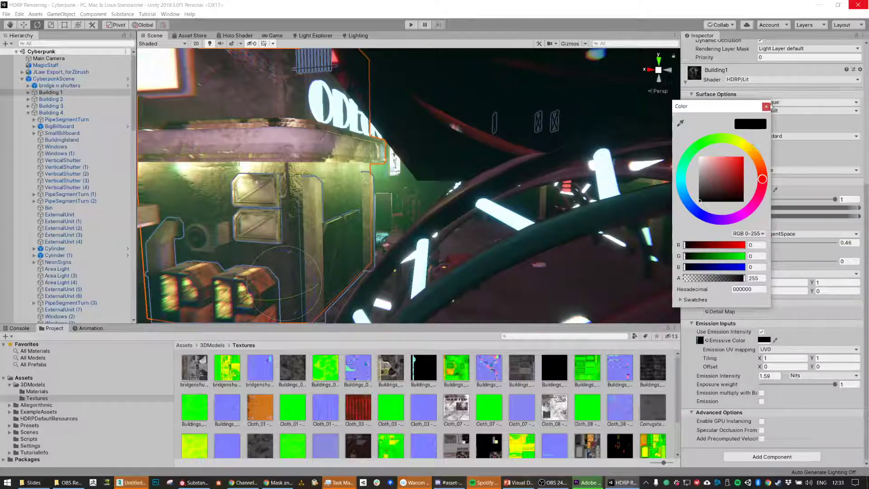
{"action": "left_click_drag", "start_coordinate": [700, 158], "coordinate": [688, 181]}
{"action": "left_click", "coordinate": [766, 107]}
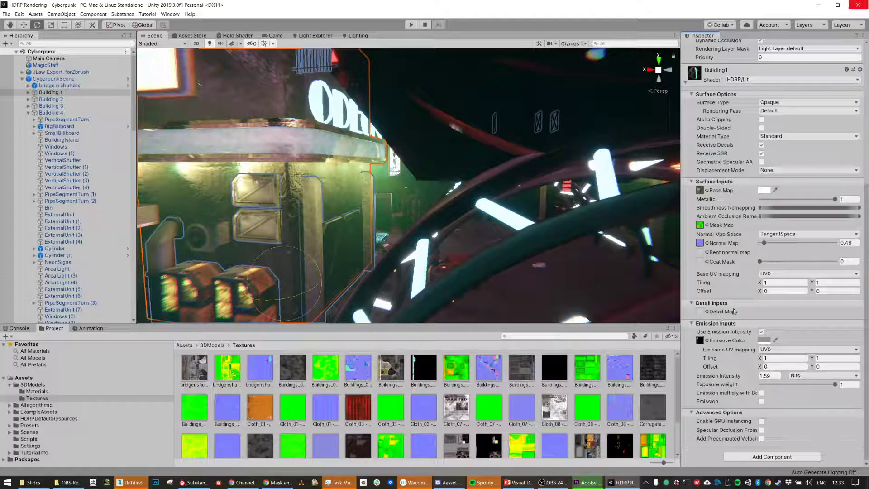
Frame Building 1 and view the surrounding neon street from a new angle.
{"action": "middle_click_drag", "start_coordinate": [517, 251], "coordinate": [471, 272]}
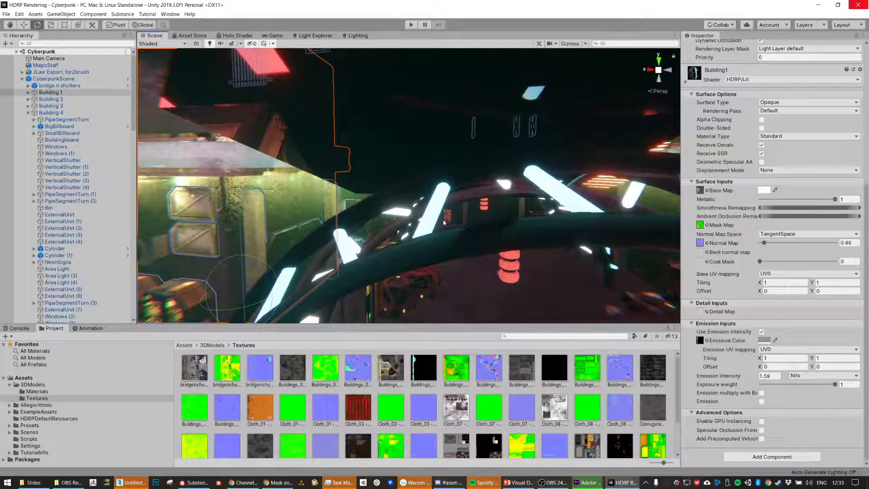
{"action": "key", "text": "f"}
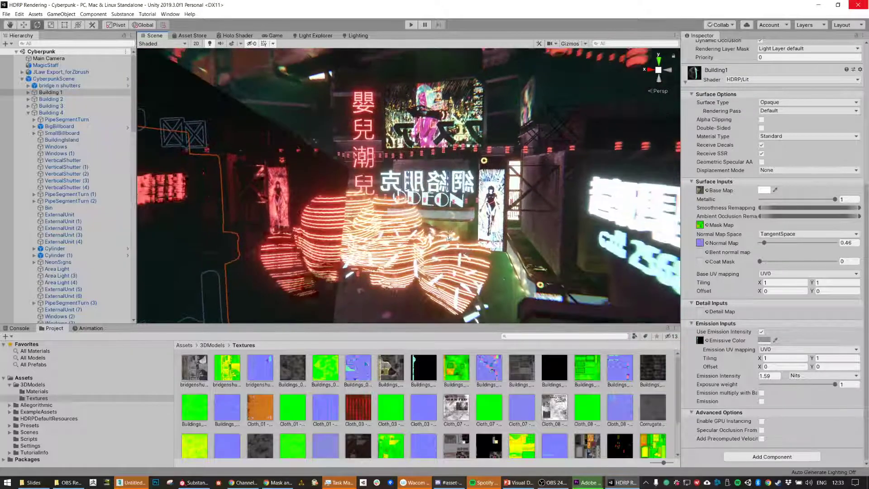
{"action": "left_click_drag", "start_coordinate": [486, 206], "coordinate": [419, 205], "text": "alt"}
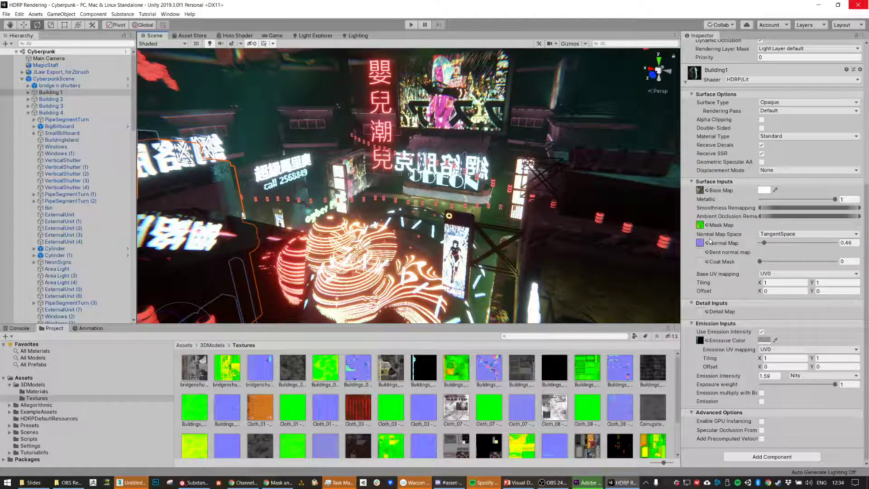
View the Building1 material's Displacement Mode options, then switch to Chrome and search Google Images for "vertex displacement snow".
{"action": "left_click", "coordinate": [785, 171]}
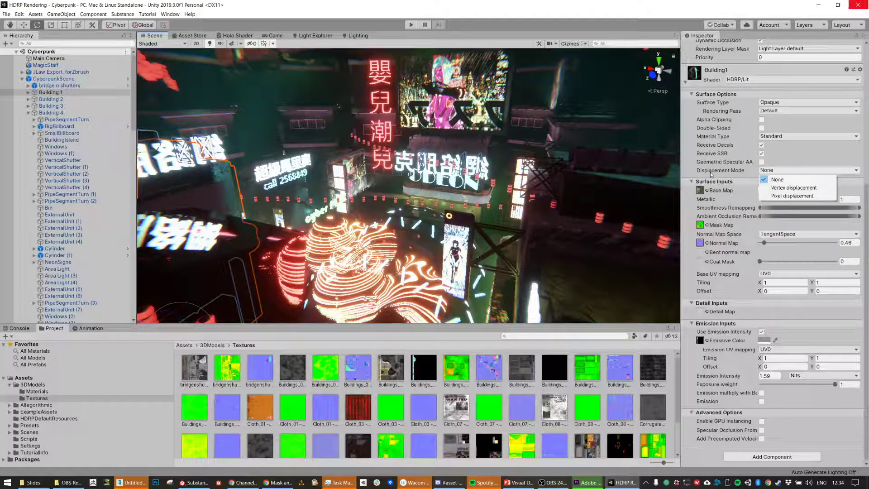
{"action": "left_click", "coordinate": [277, 482]}
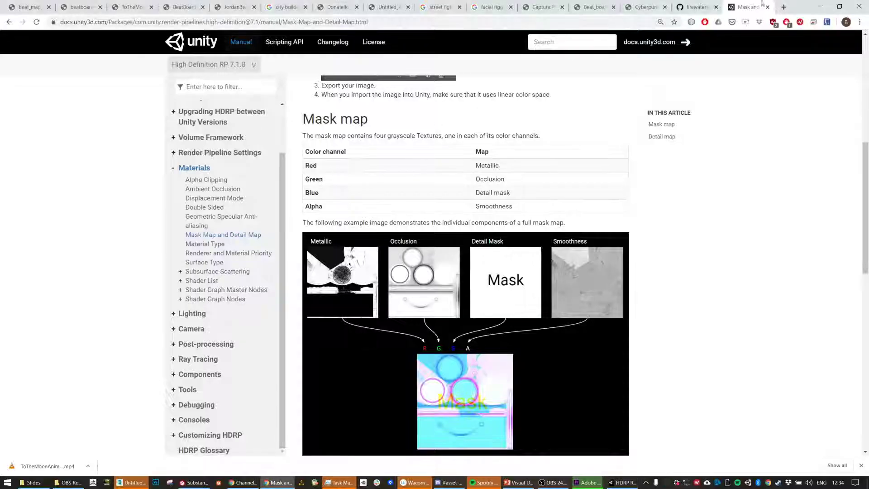
{"action": "left_click", "coordinate": [626, 22]}
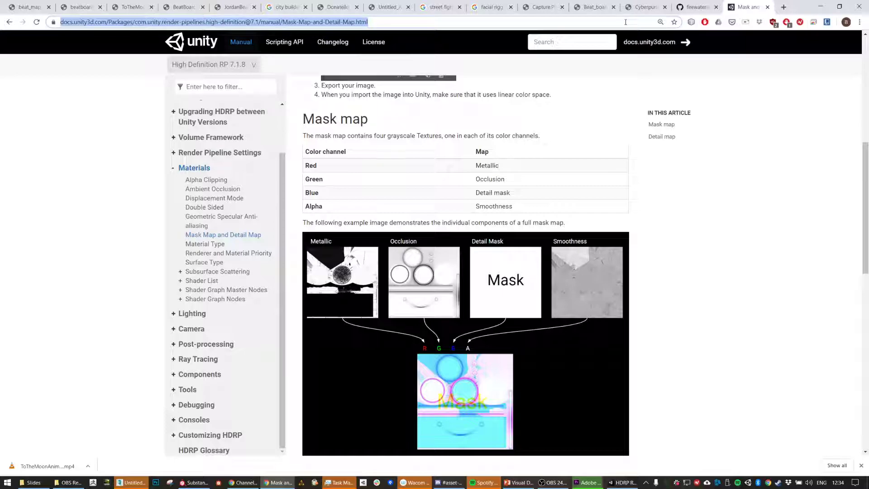
{"action": "type", "text": "vertex "}
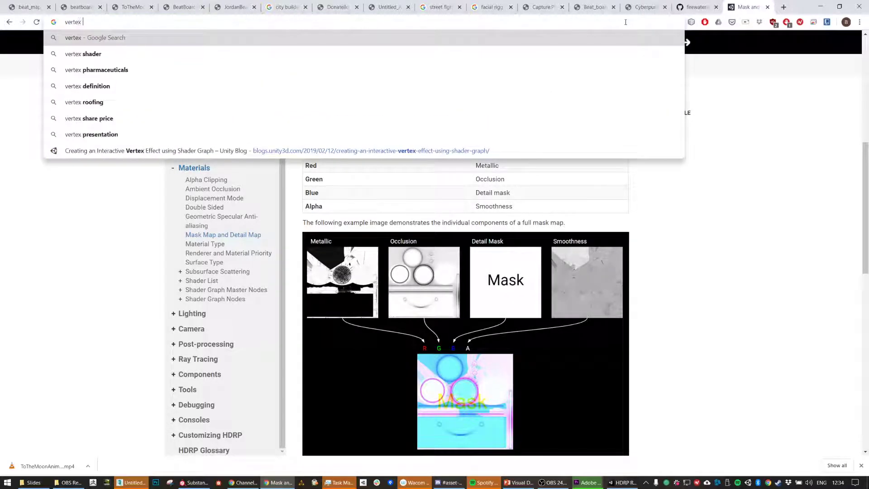
{"action": "type", "text": "displacement "}
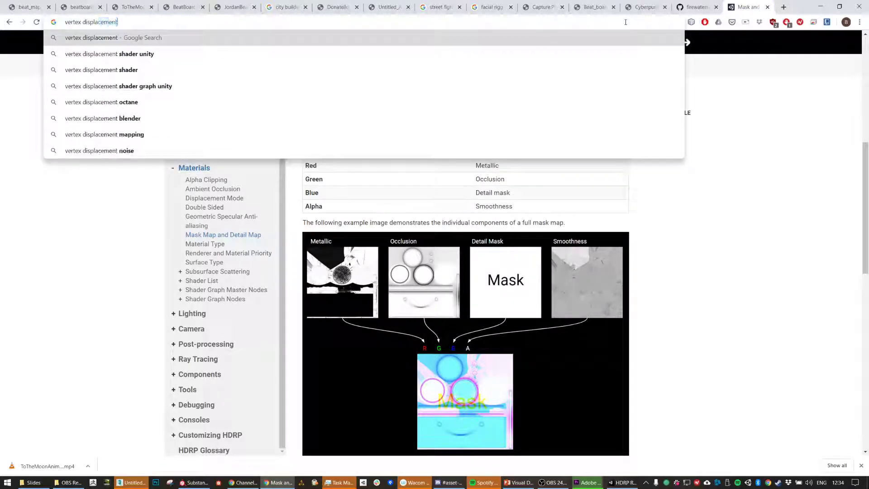
{"action": "type", "text": "snow"}
{"action": "key", "text": "Return"}
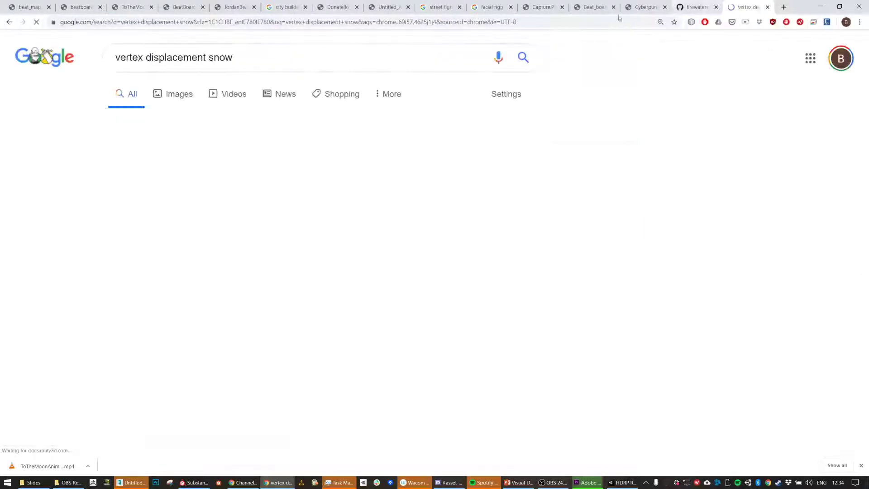
{"action": "left_click", "coordinate": [174, 94]}
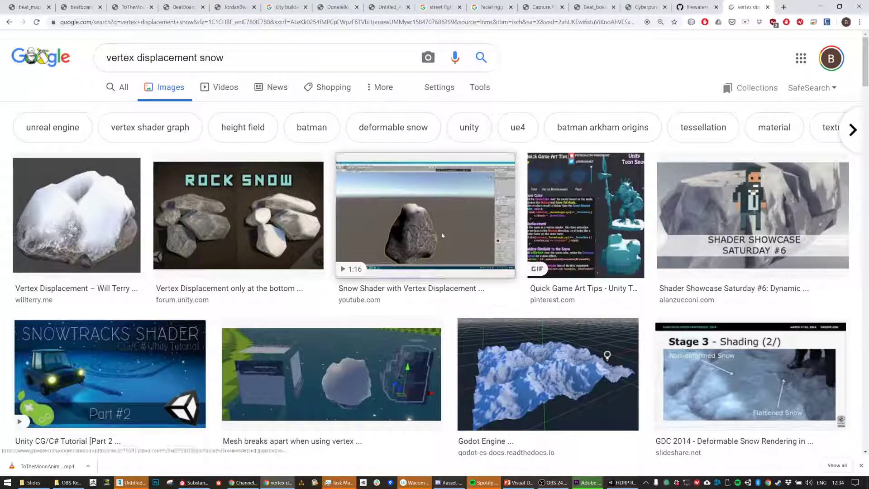
Open the YouTube video "Snow Shader with Vertex Displacement" from the image results.
{"action": "left_click", "coordinate": [442, 233]}
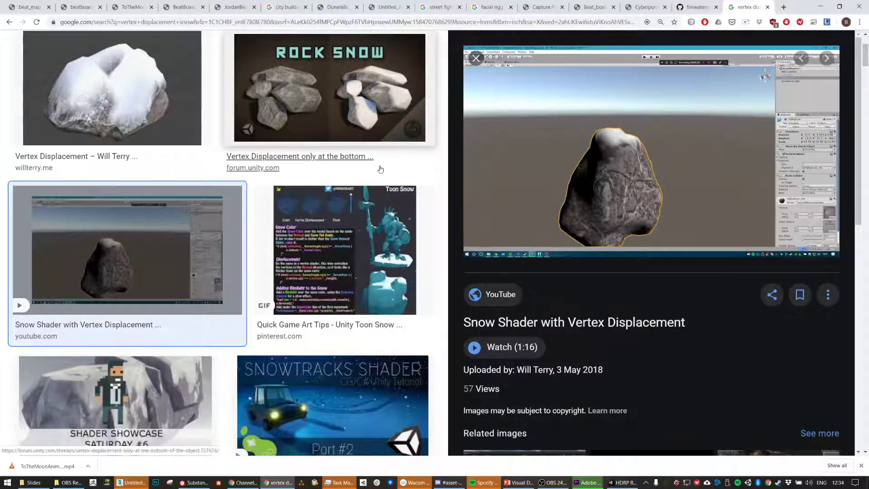
{"action": "scroll", "coordinate": [450, 314], "scroll_direction": "up", "scroll_amount": 2}
{"action": "left_click", "coordinate": [558, 376]}
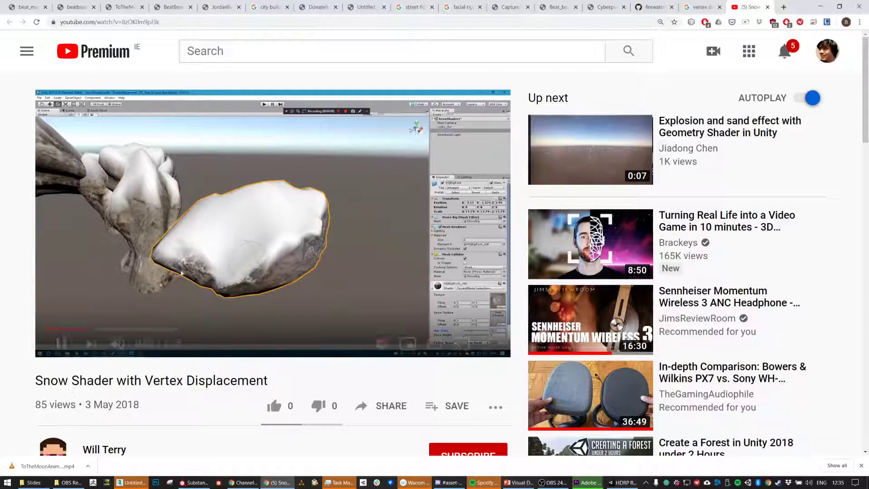
Examine how snow builds up on the rock in the first 21 seconds of the video, pausing and skipping between moments, then return to Unity.
{"action": "left_click", "coordinate": [62, 343]}
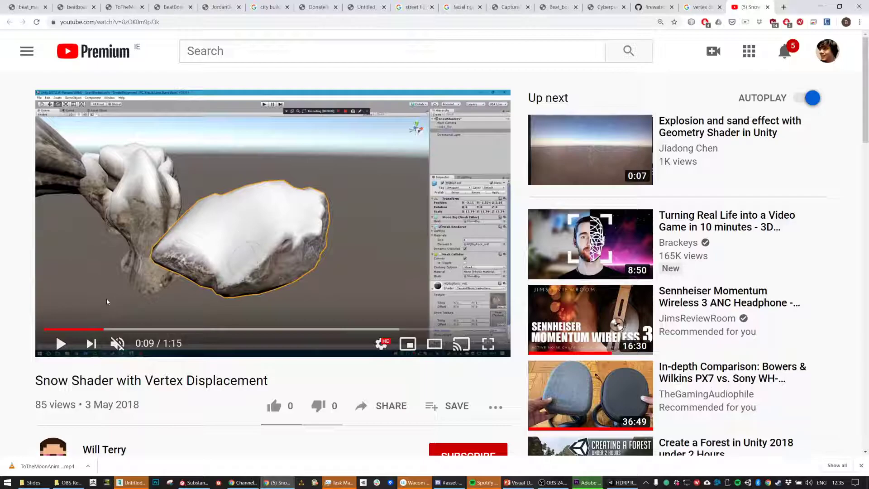
{"action": "left_click_drag", "start_coordinate": [75, 329], "coordinate": [100, 329]}
{"action": "left_click_drag", "start_coordinate": [108, 330], "coordinate": [140, 329]}
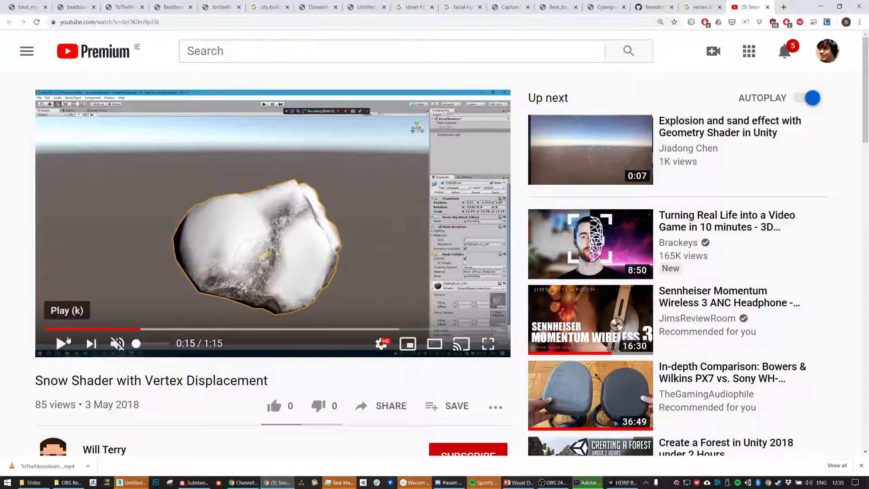
{"action": "left_click", "coordinate": [118, 329]}
{"action": "left_click", "coordinate": [60, 345]}
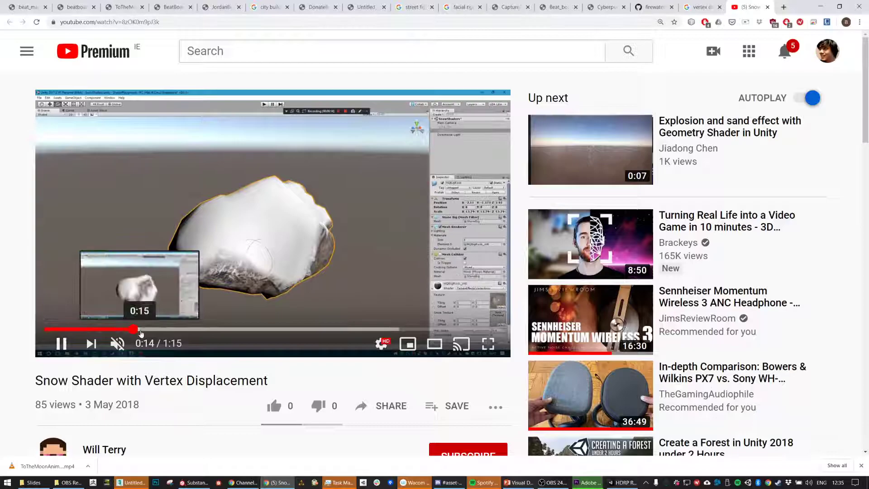
{"action": "left_click", "coordinate": [156, 330]}
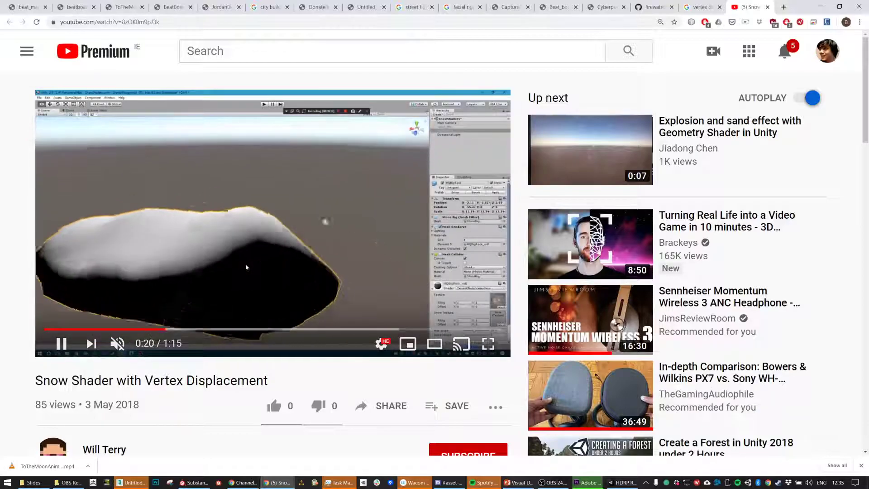
{"action": "left_click", "coordinate": [61, 343]}
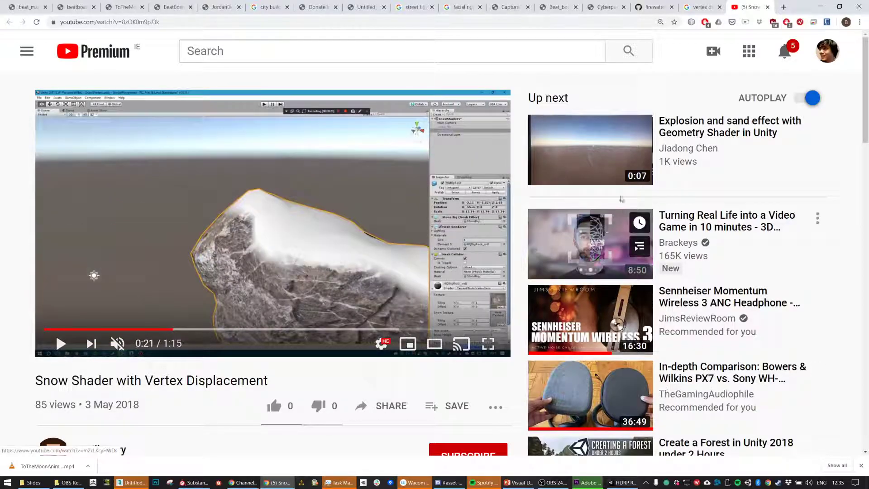
{"action": "left_click", "coordinate": [820, 7]}
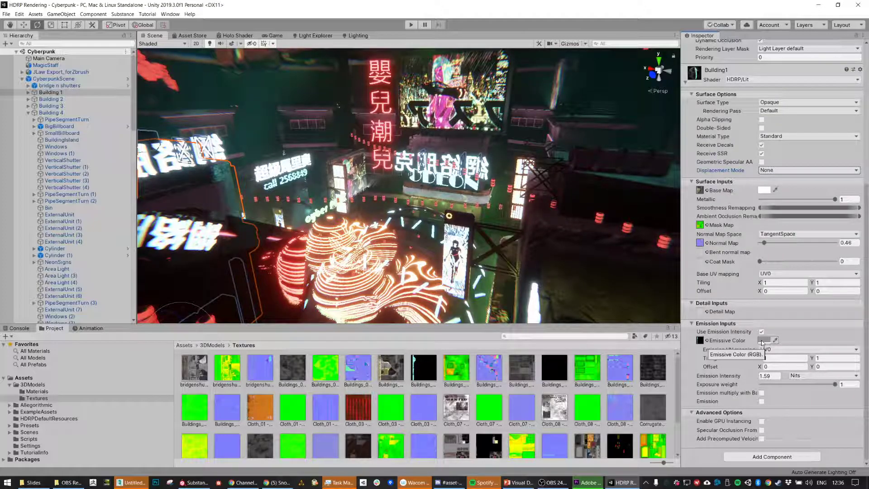
{"action": "left_click", "coordinate": [548, 483]}
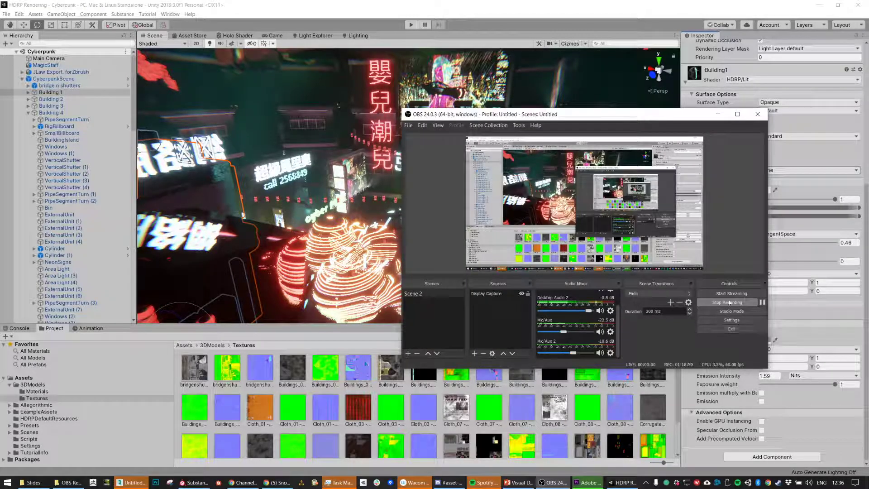